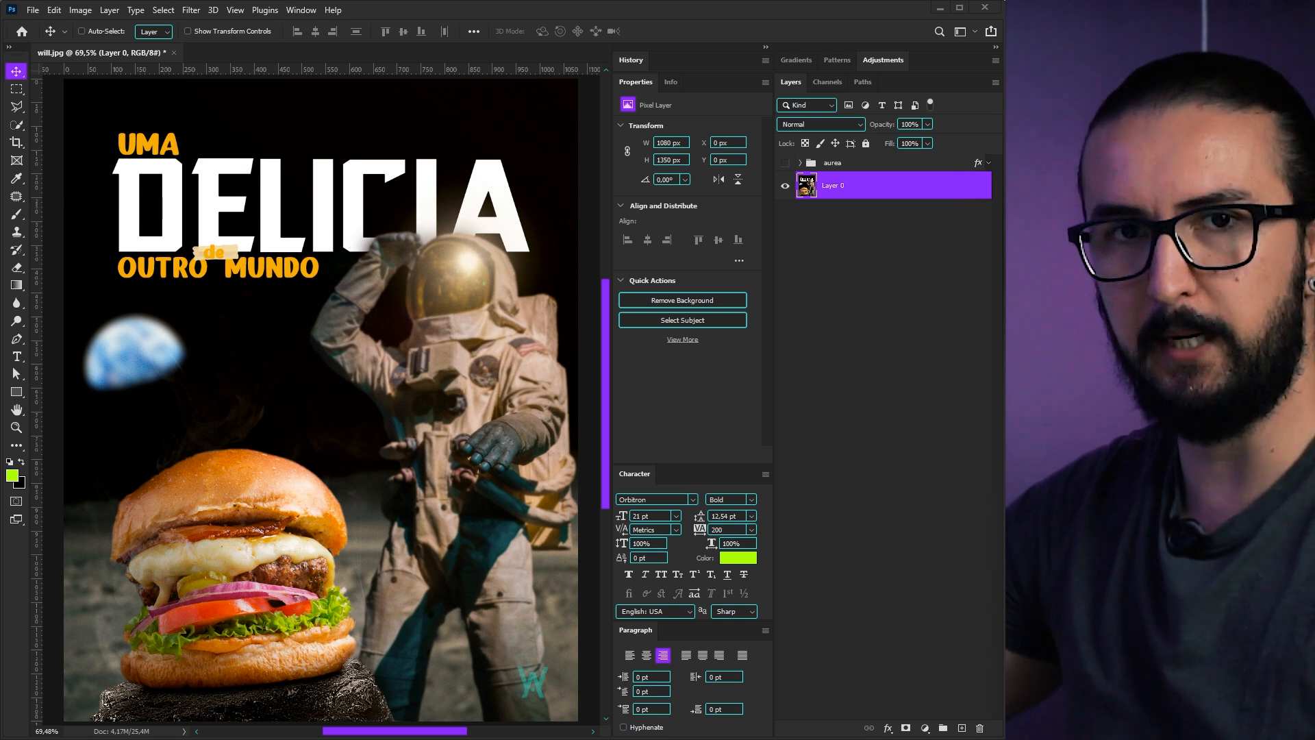
Preview the Earth, starry sky, burger, astron, luva-2 and luva image layers one at a time over the reference design
key("ctrl+semicolon")
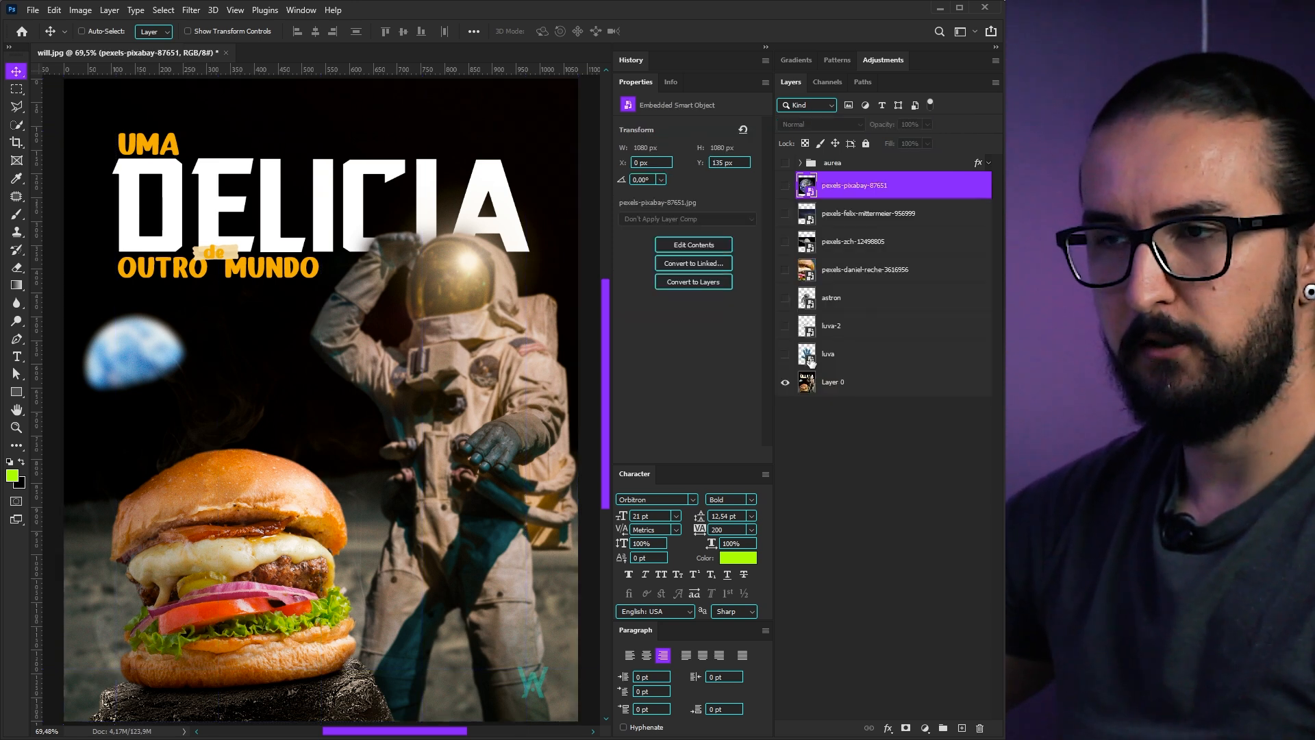
left_click(785, 185)
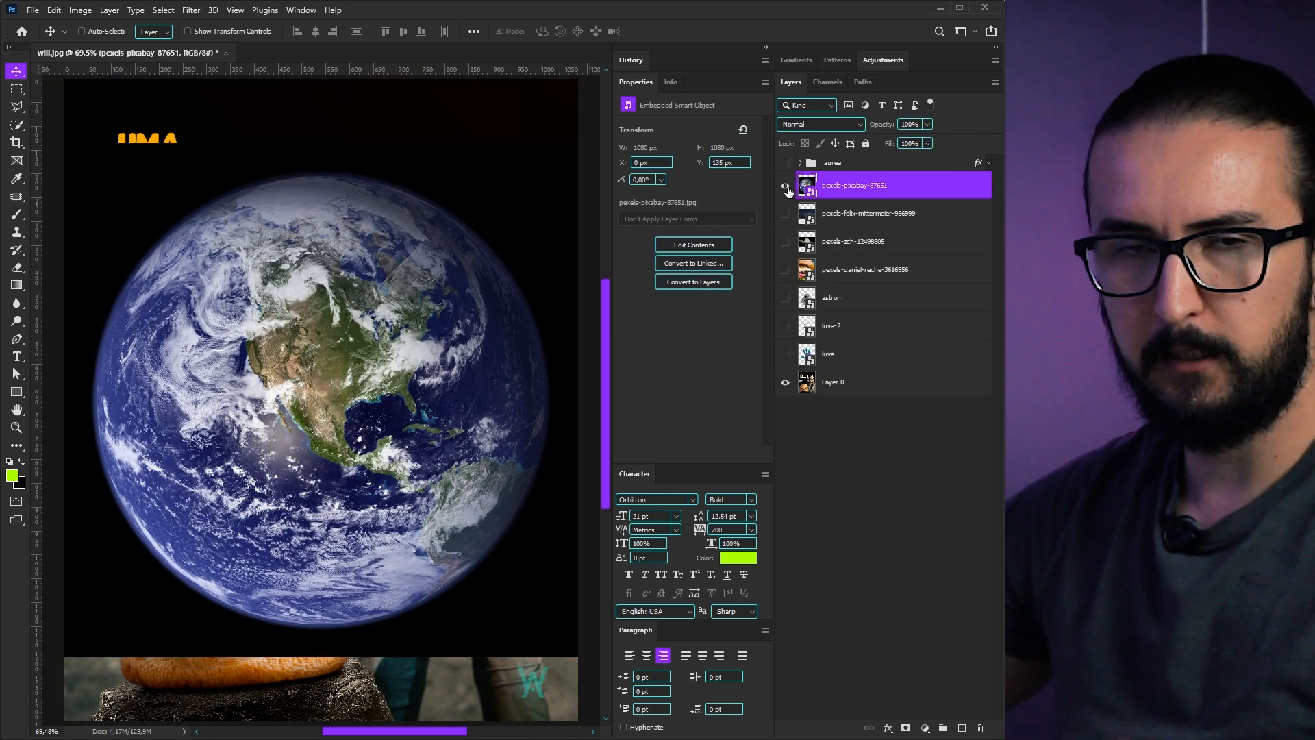
left_click(785, 185)
left_click(786, 214)
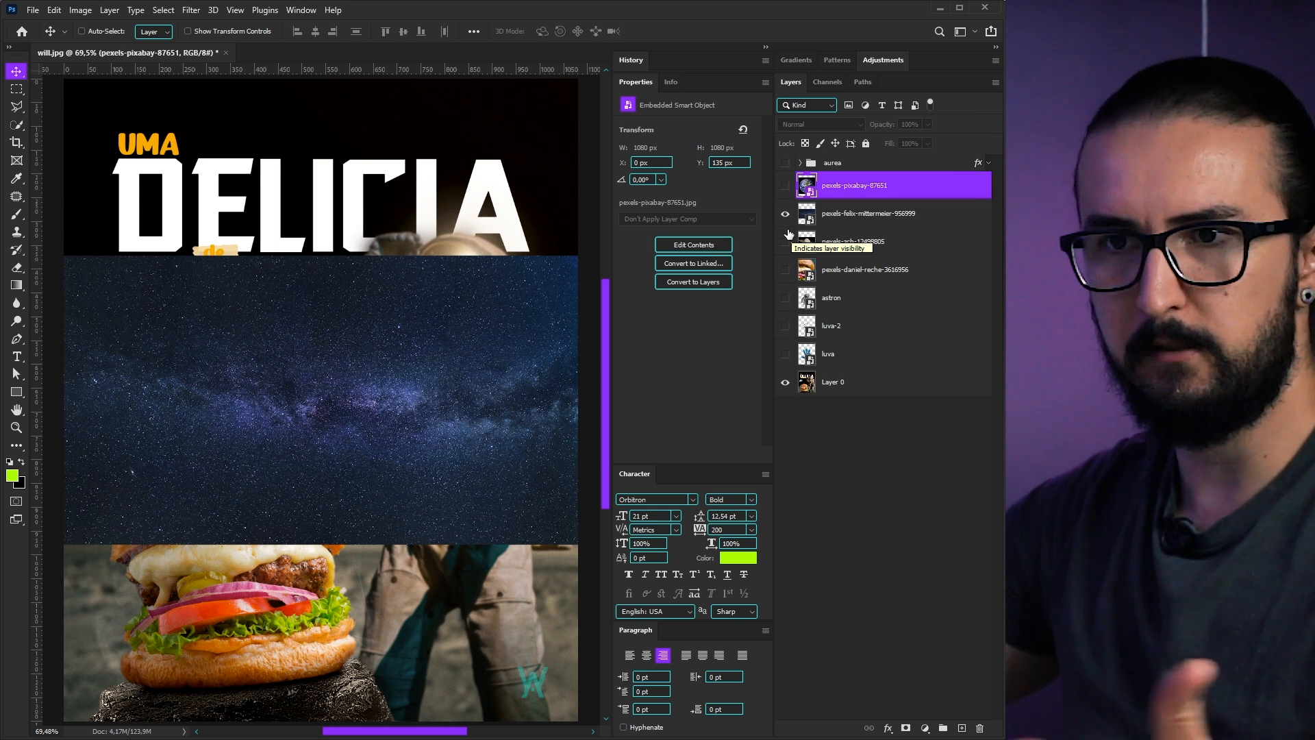
left_click(786, 214)
left_click(785, 270)
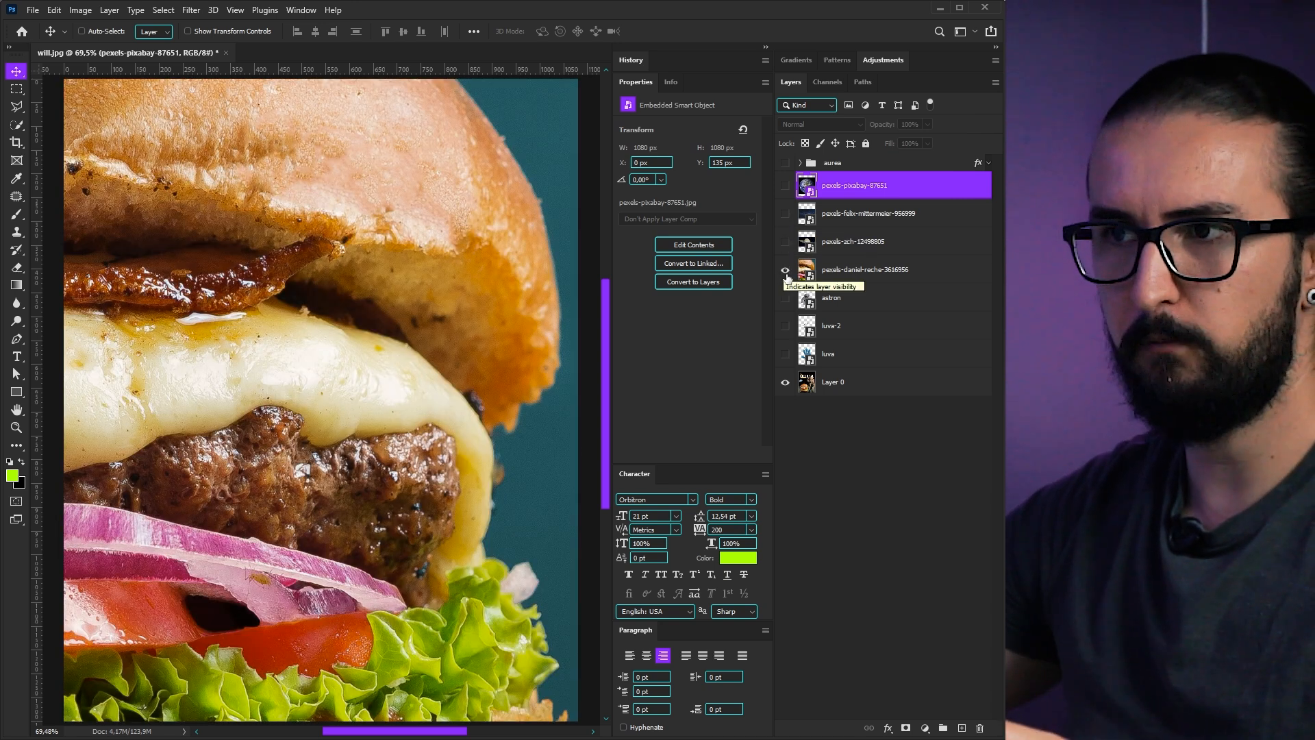
left_click(785, 270)
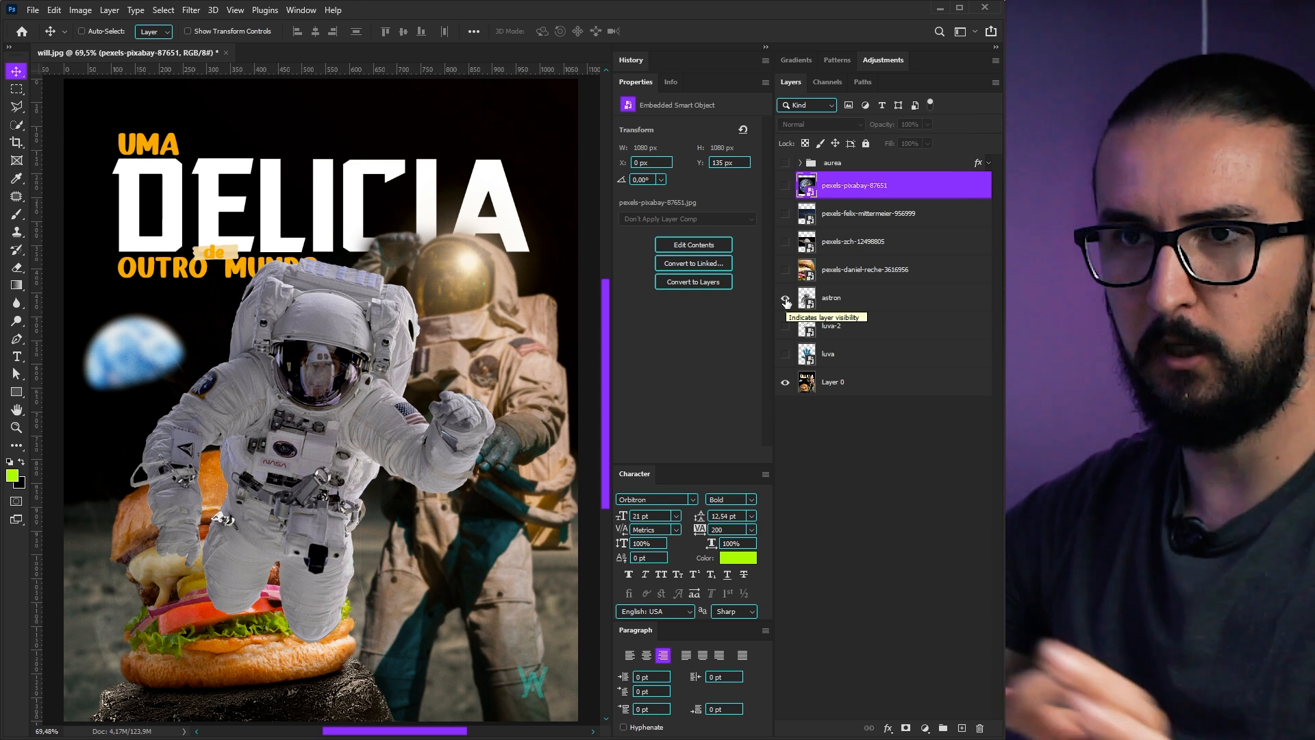
left_click(786, 304)
left_click(783, 325)
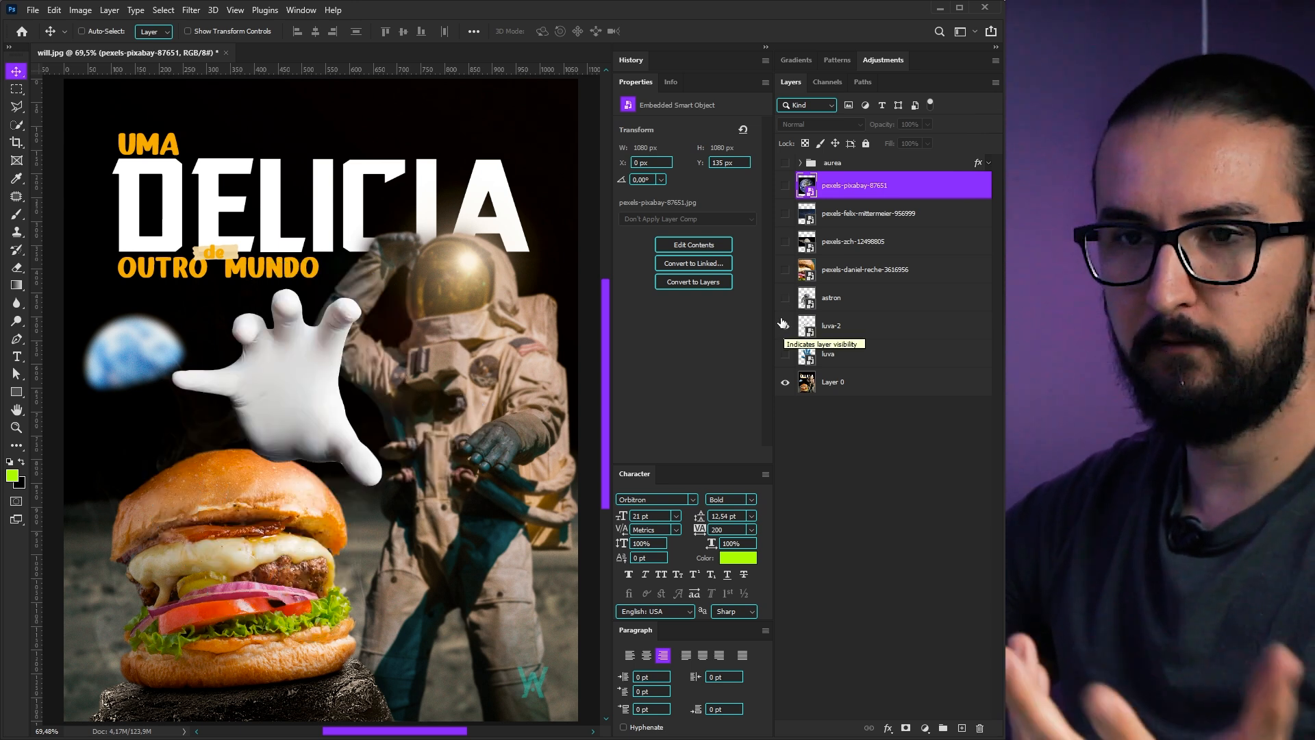
left_click(784, 326)
left_click(786, 355)
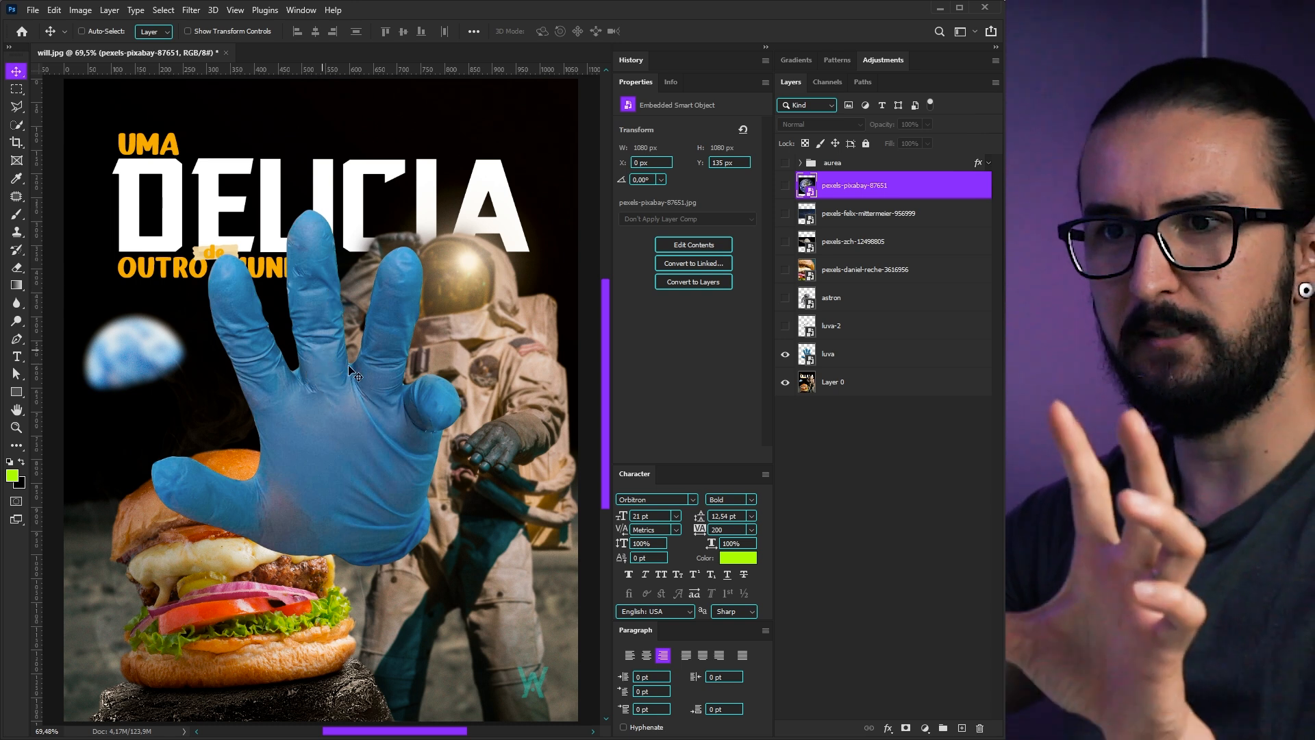
left_click(786, 354)
left_click(786, 326)
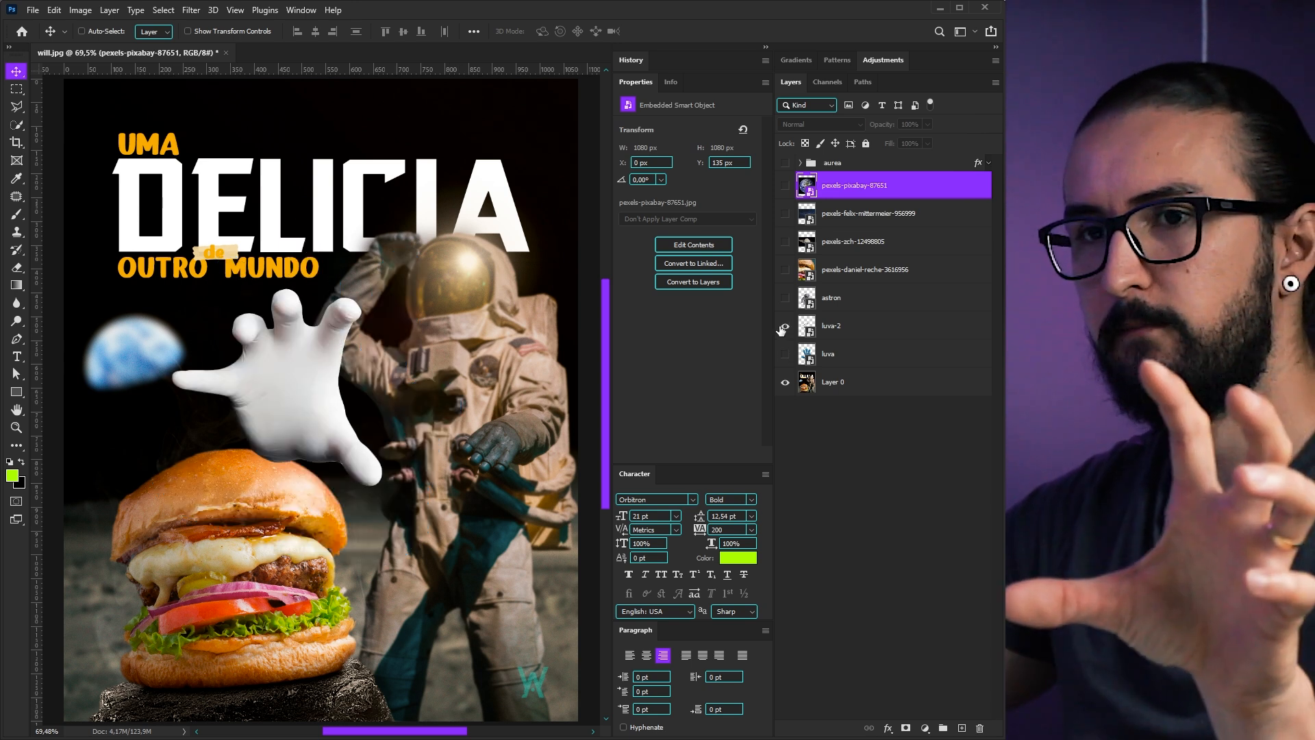
left_click(785, 326)
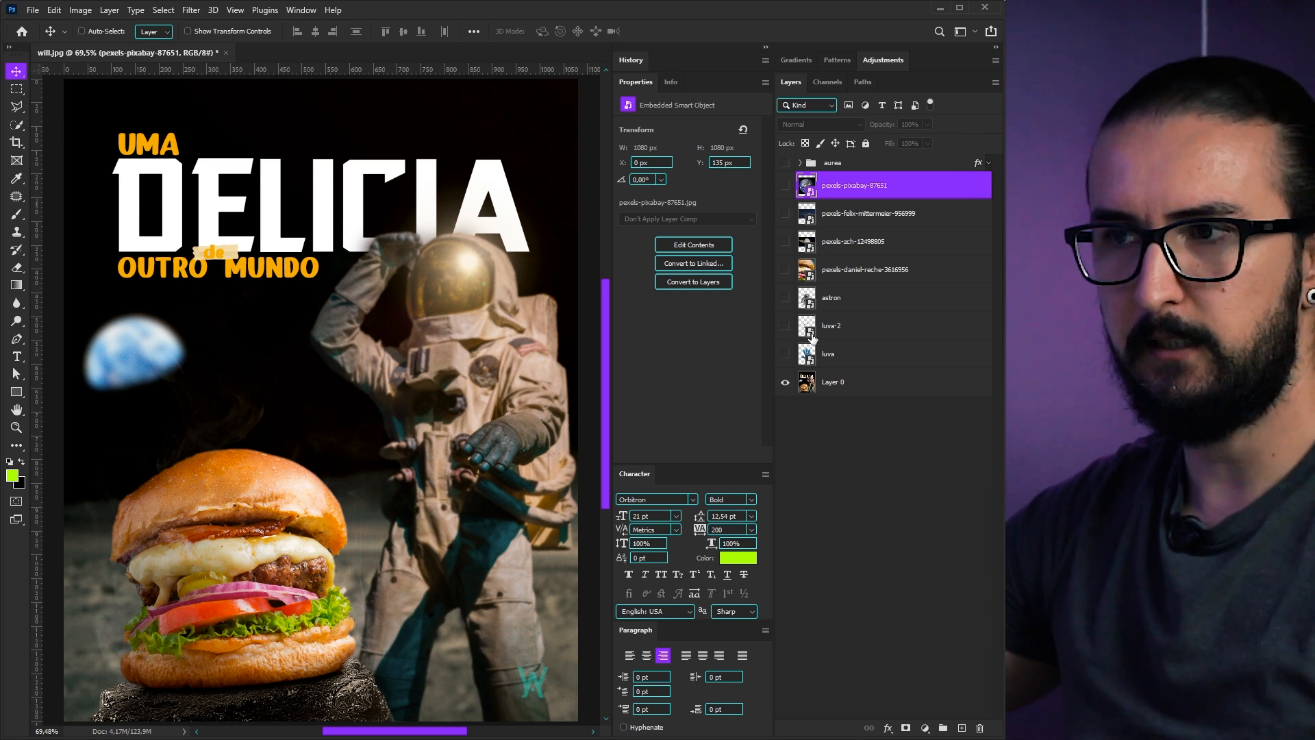
Add the text "Uma" under the reference title, above the luva layer, and a duplicate below it reading "Delícia"
left_click(822, 351)
key("t")
left_click(194, 319)
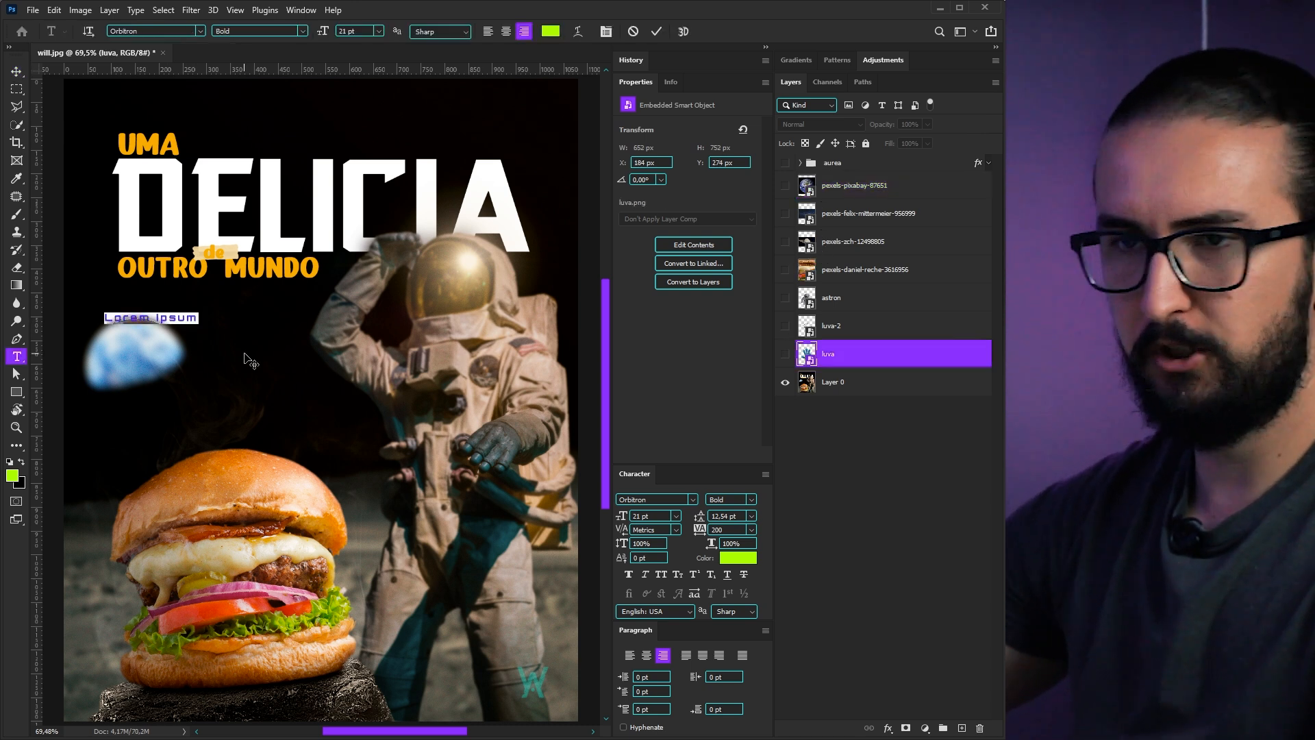
type("Uma")
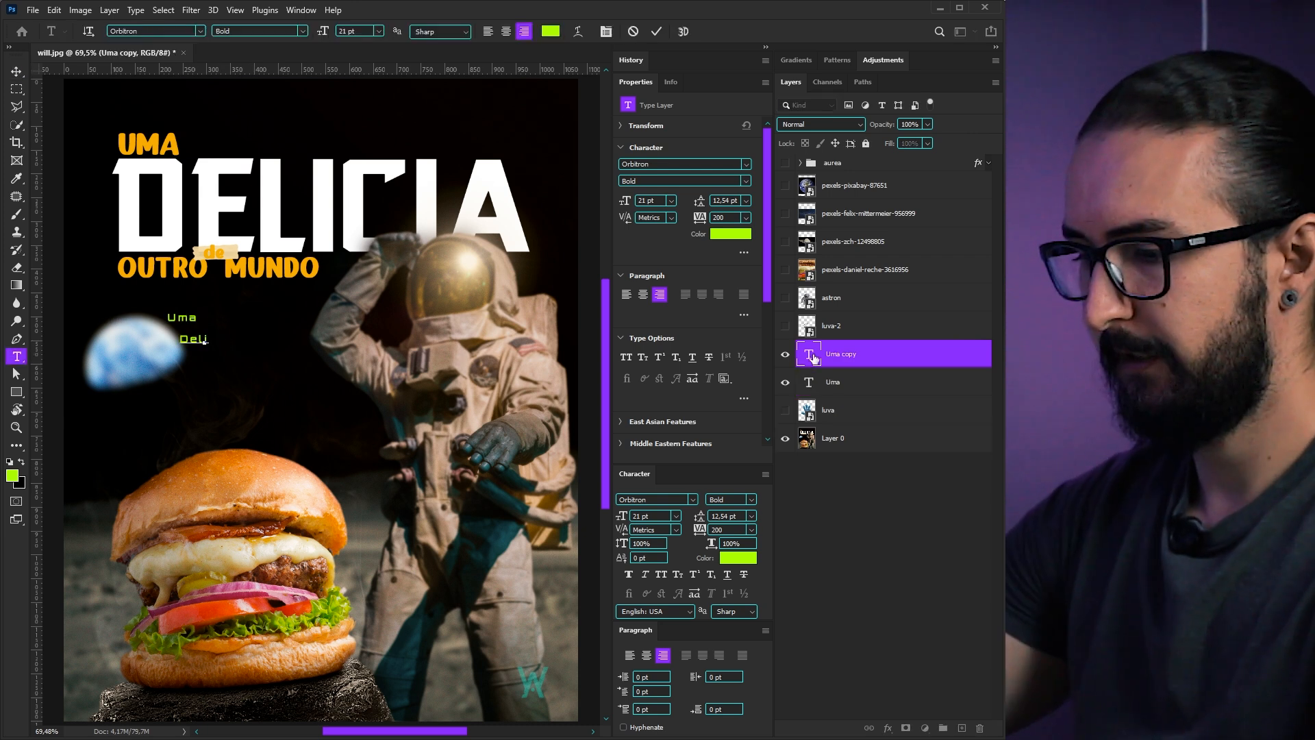
type("cia")
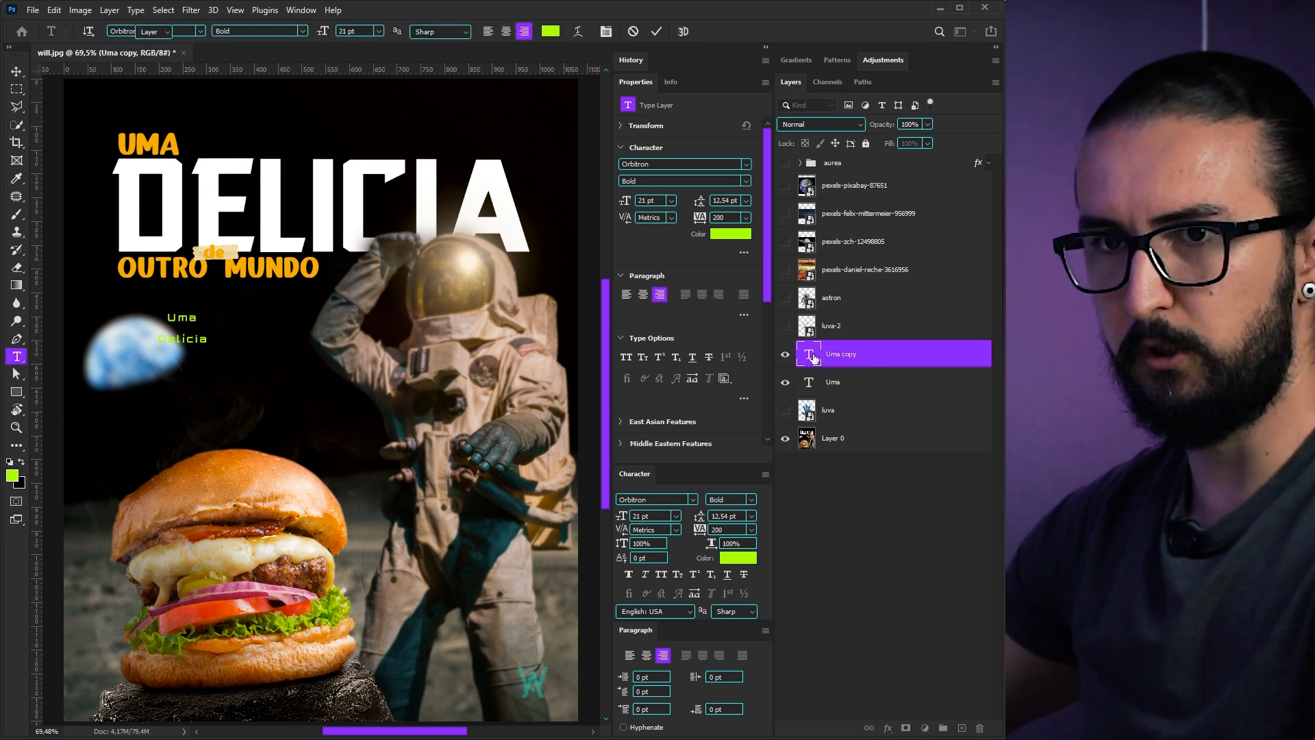
key("ctrl+Return")
Place "Delícia" close under "Uma" and add further text copies below it reading "de", "Outro" and "Mundo"
key("v")
left_click_drag(197, 368, 202, 352)
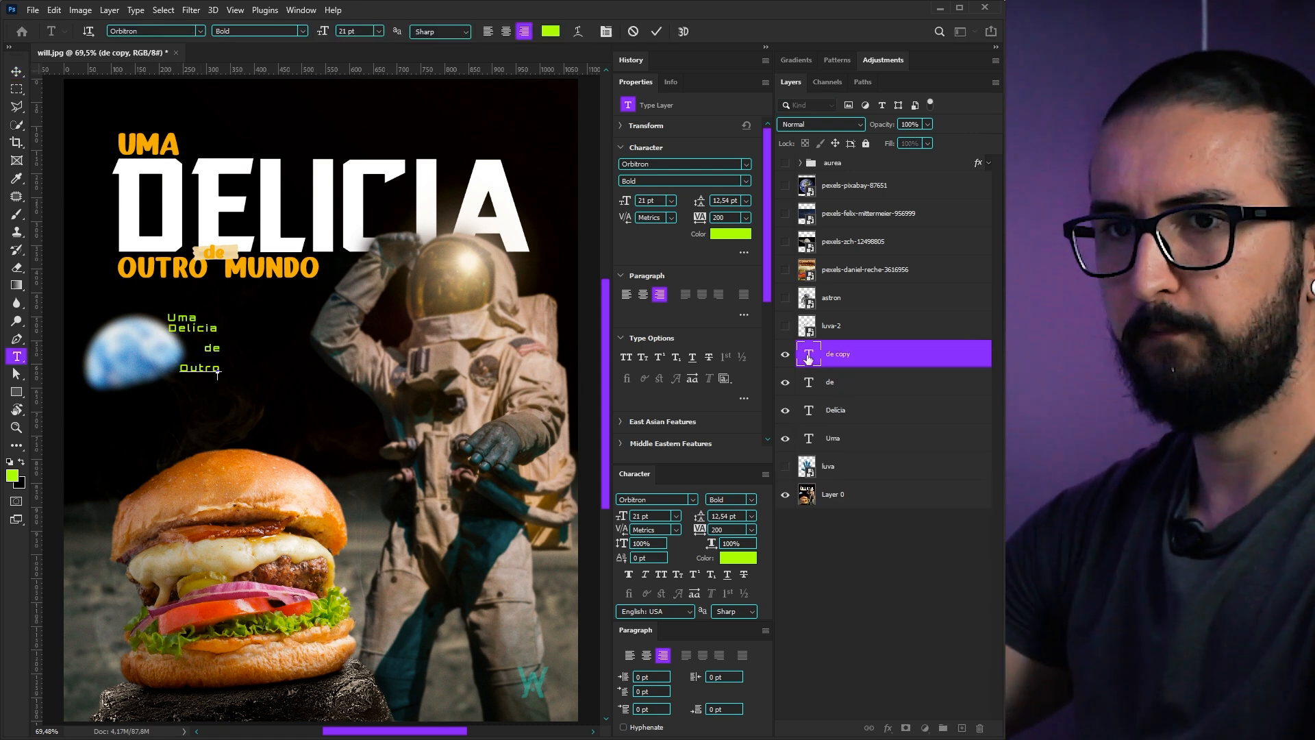
key("Escape")
key("v")
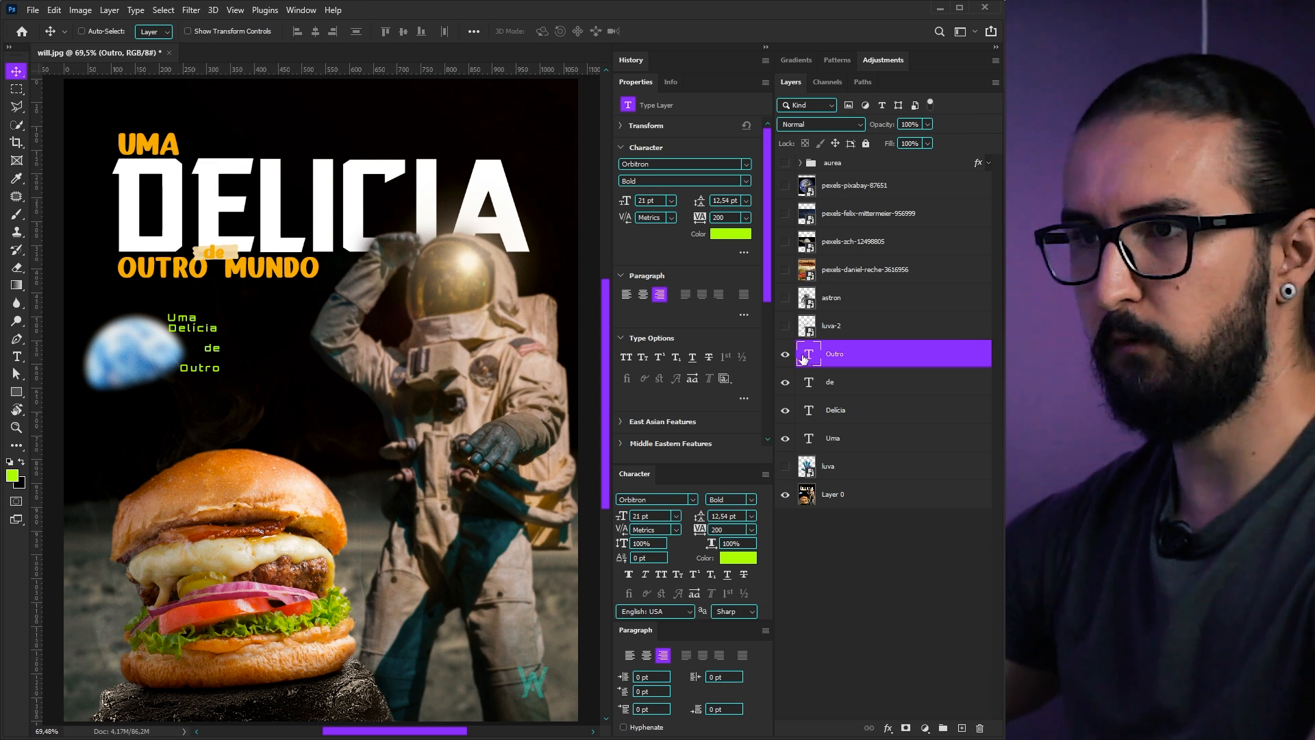
left_click_drag(259, 404, 254, 414, "alt")
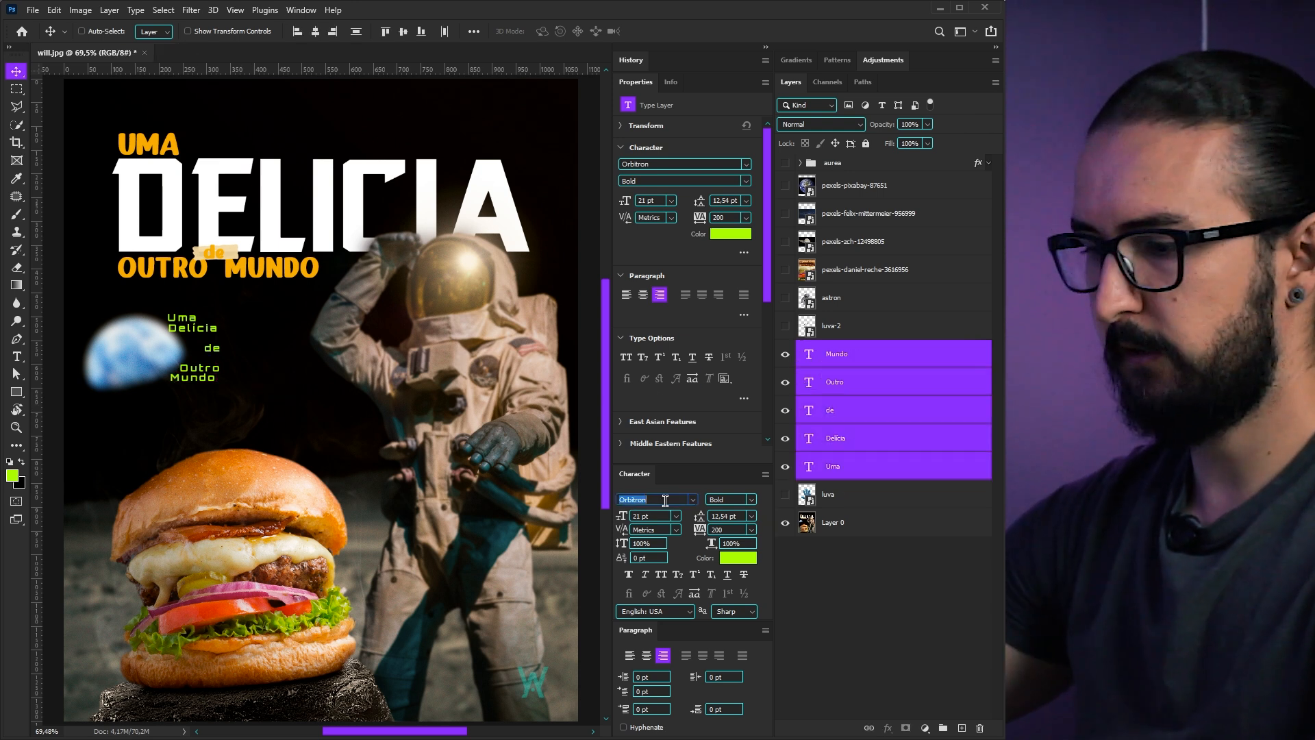
Set all five new text layers to Poppins Bold and colour them with the orange sampled from the reference word "MUNDO"
left_click(654, 499)
type("pop")
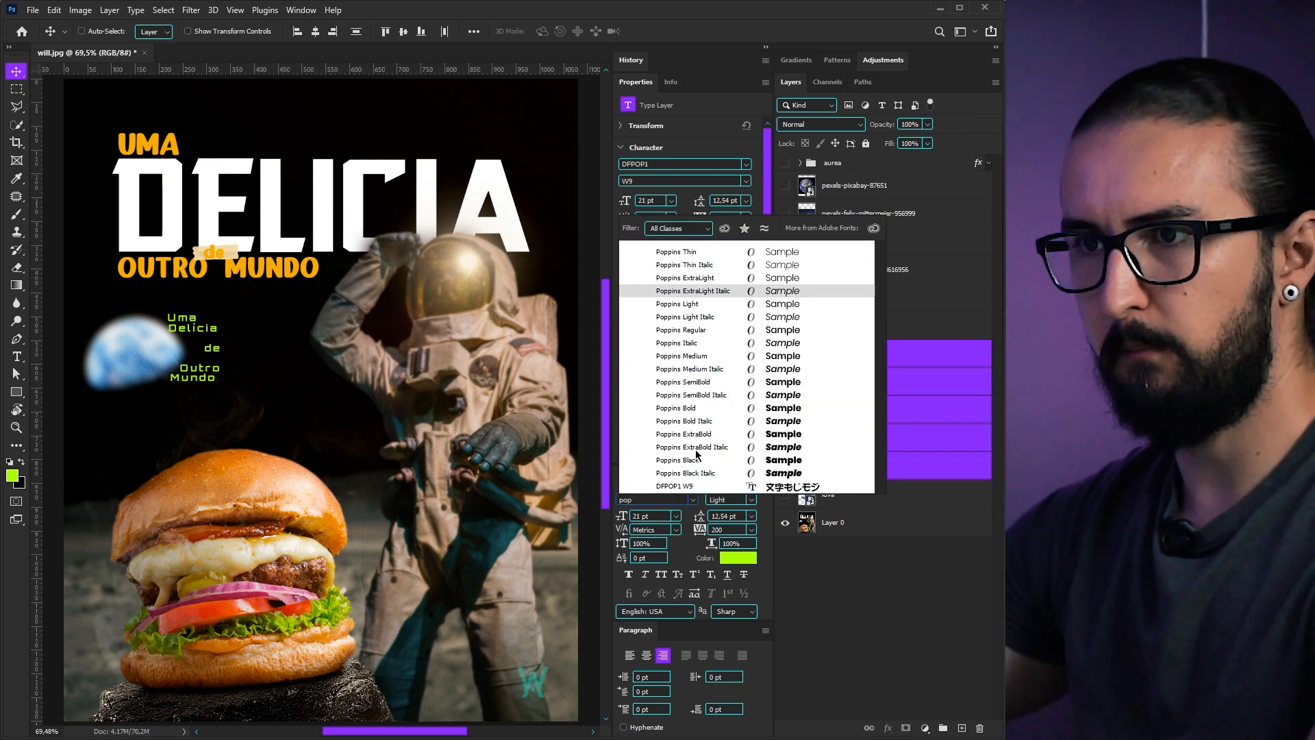
left_click(698, 409)
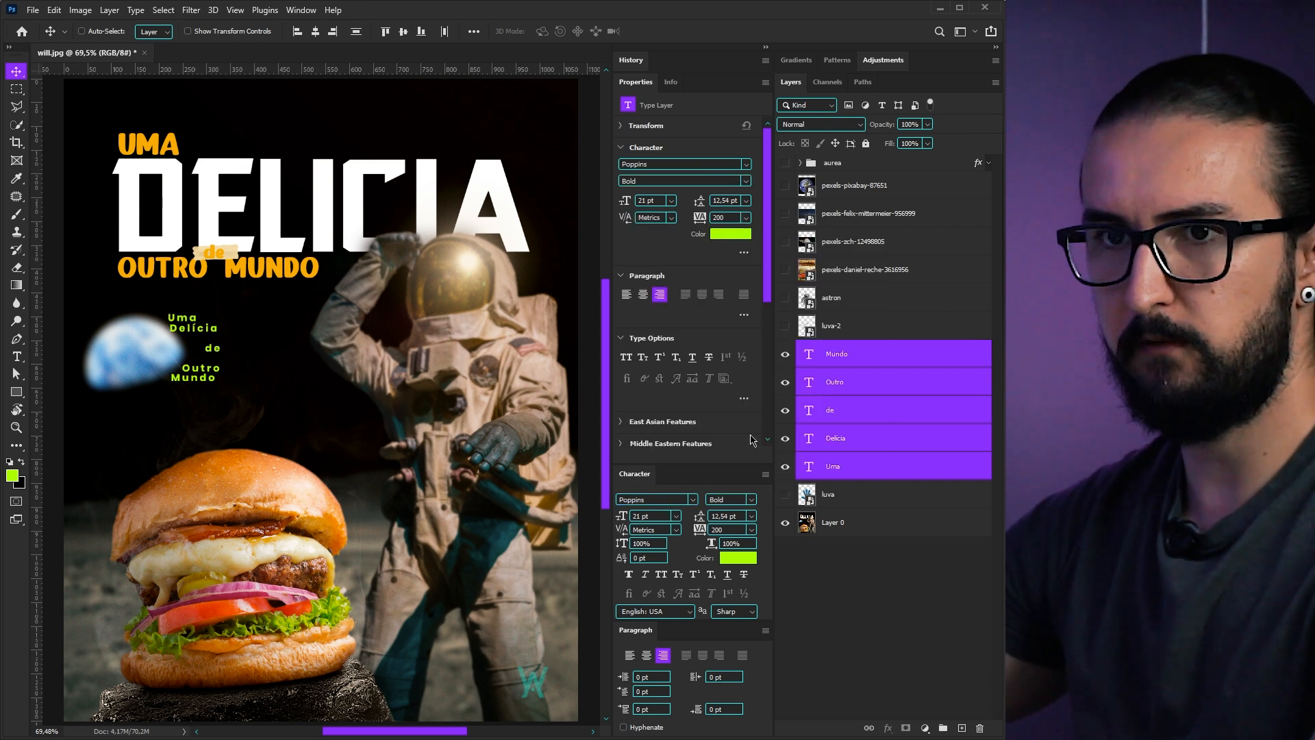
key("i")
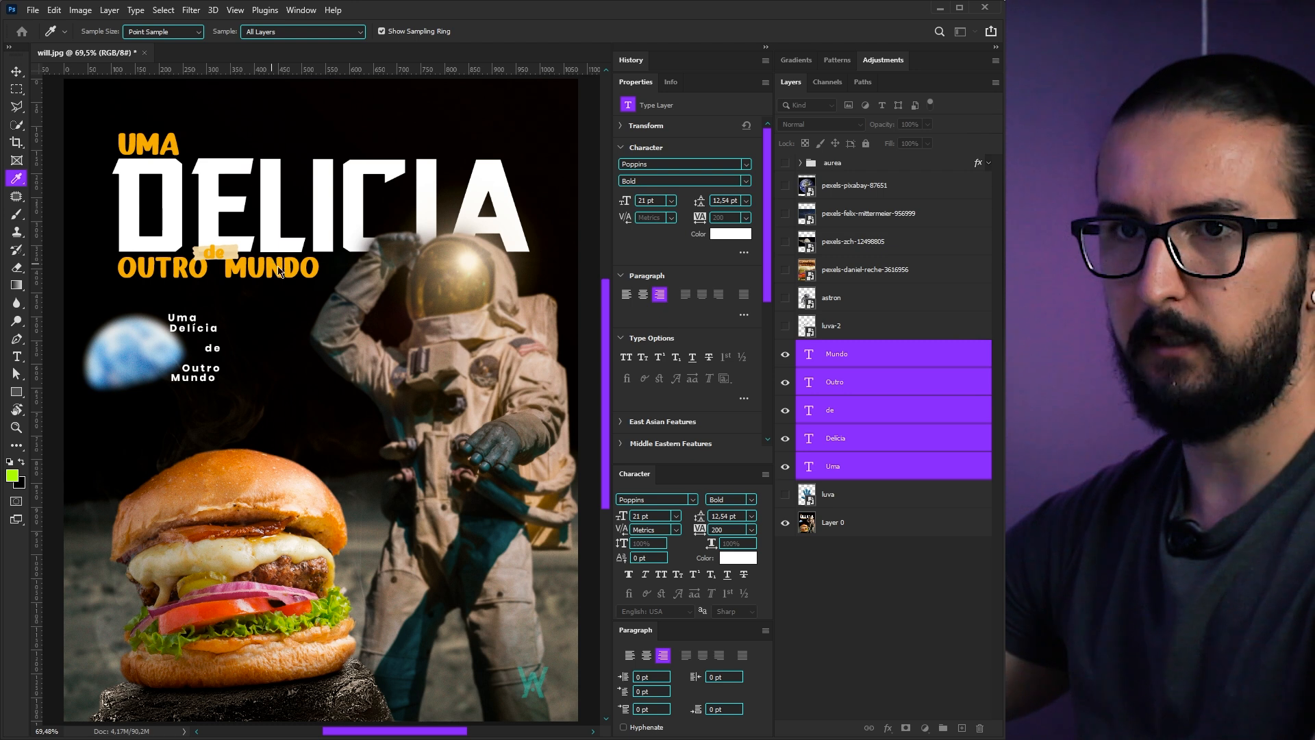
left_click(280, 272)
key("Return")
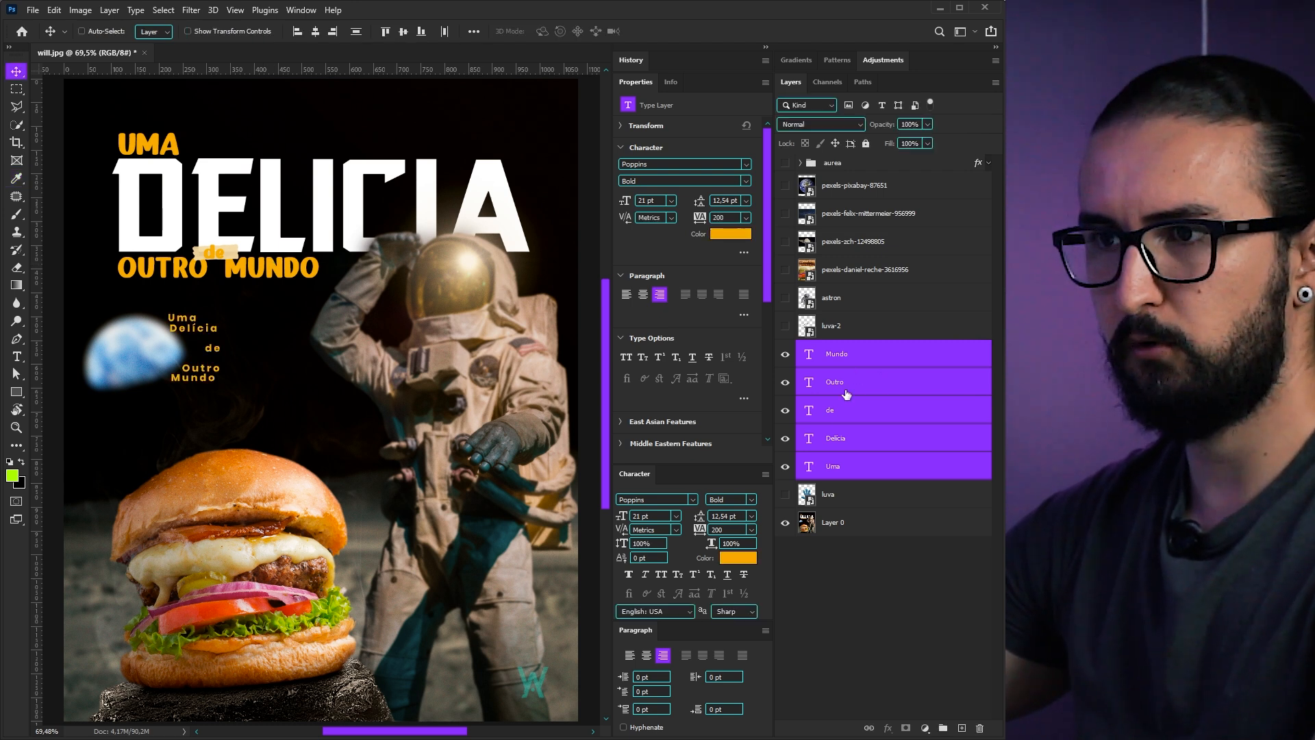
Group the five text layers as "textos" and move the group above the image layers, directly below the aurea group
key("ctrl+g")
double_click(831, 348)
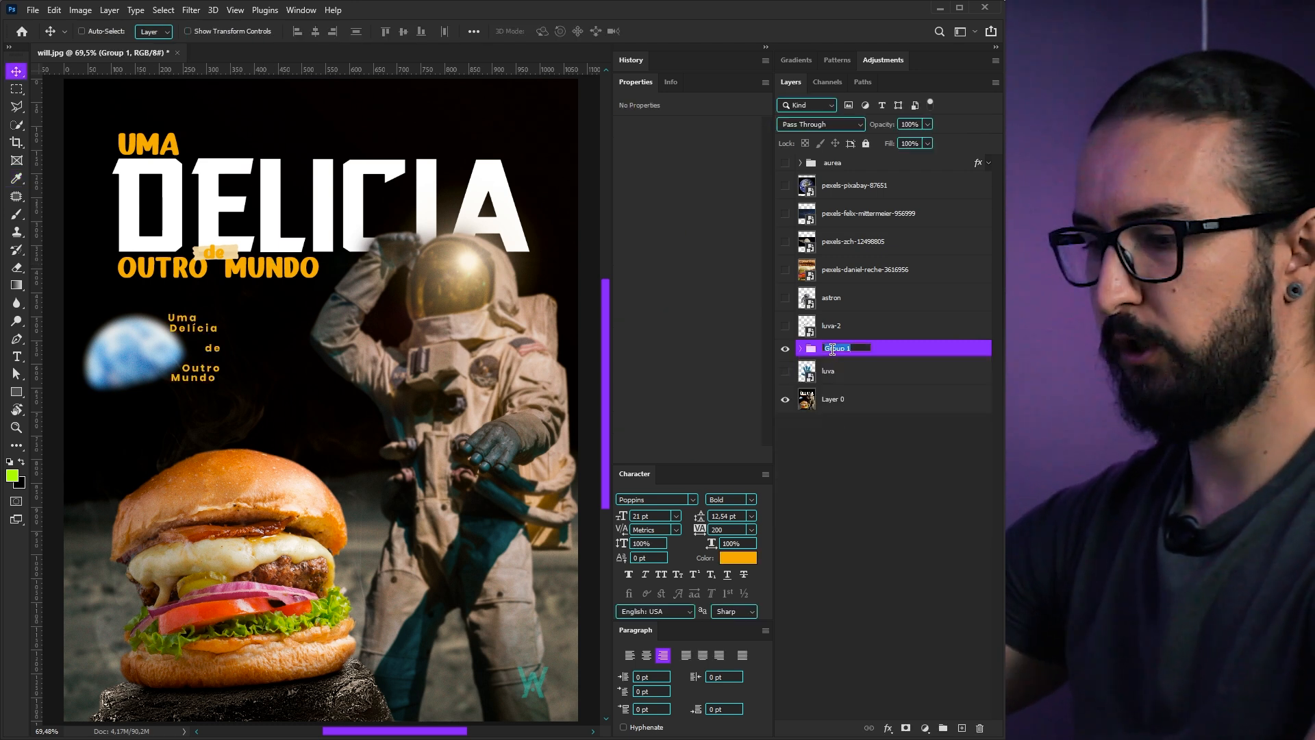
type("textos")
key("Return")
left_click_drag(831, 349, 822, 175)
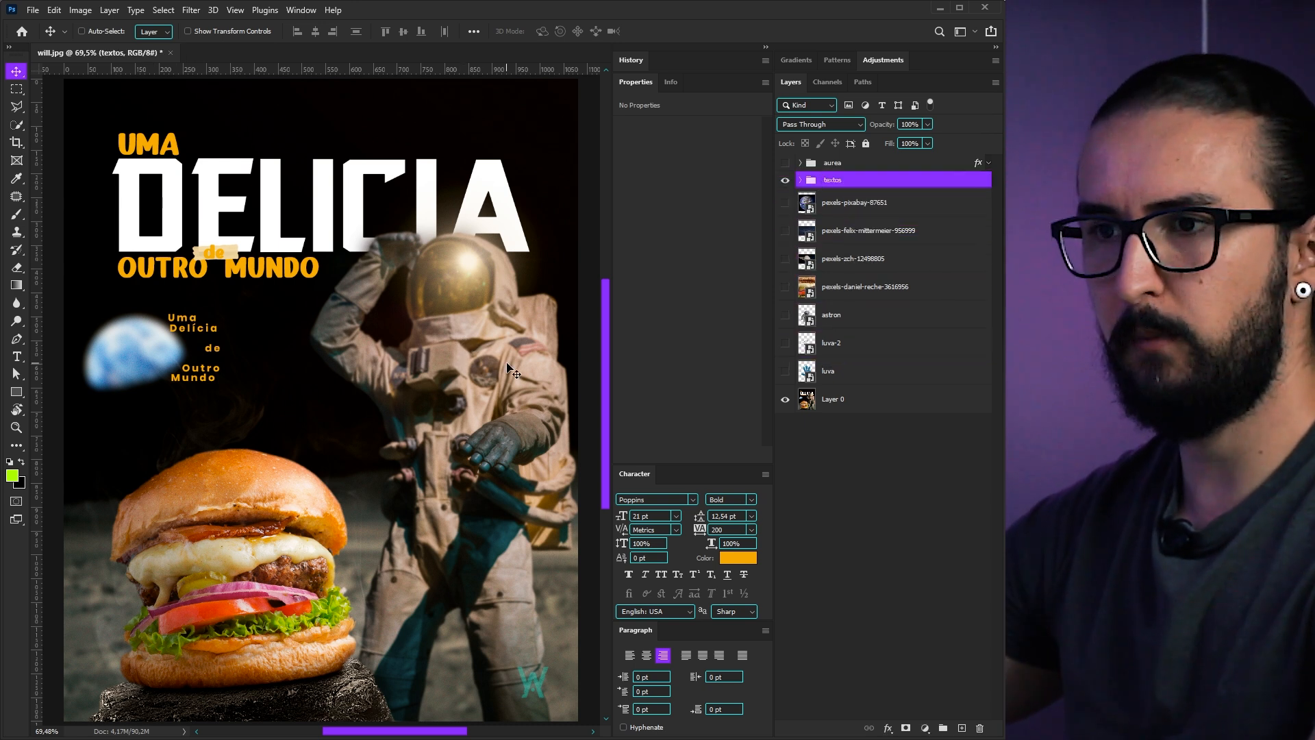
Show the astron layer with the textos group hidden, and flip the astronaut horizontally
left_click(784, 315)
left_click(784, 315)
left_click_drag(774, 316, 833, 316)
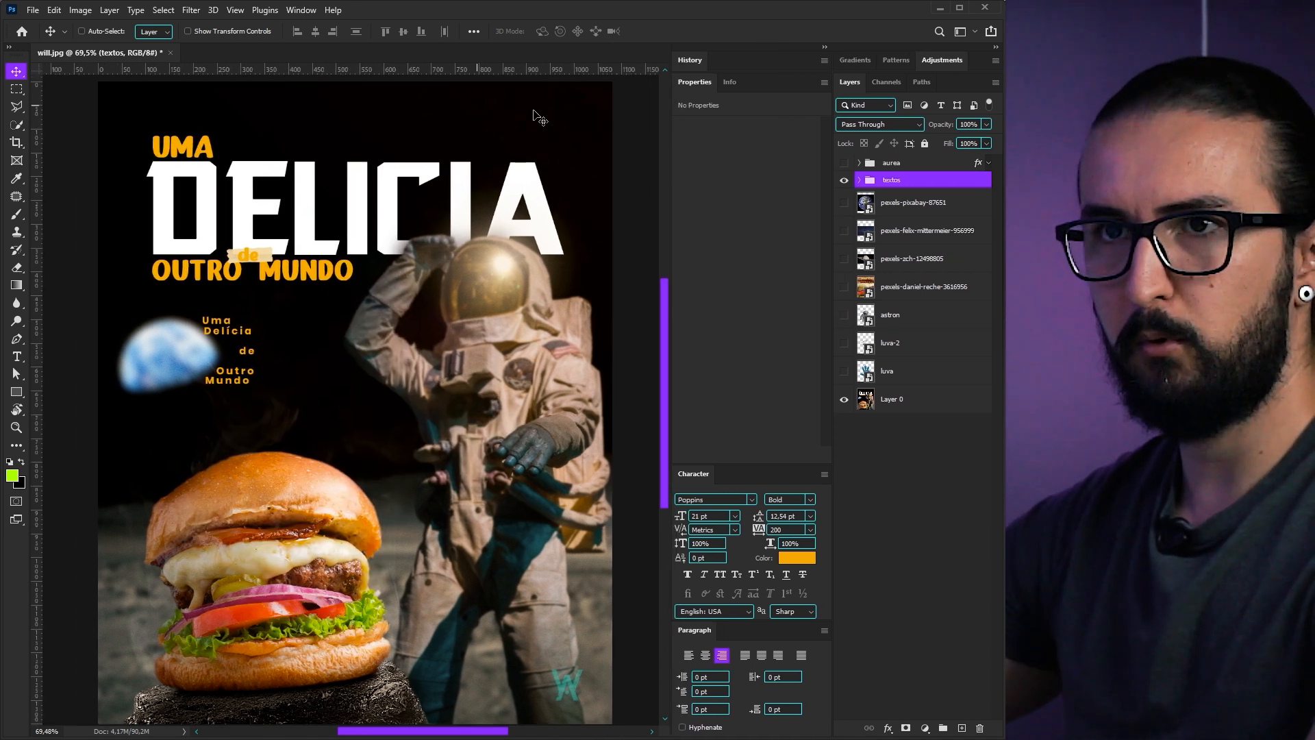
left_click(891, 315)
left_click(844, 315)
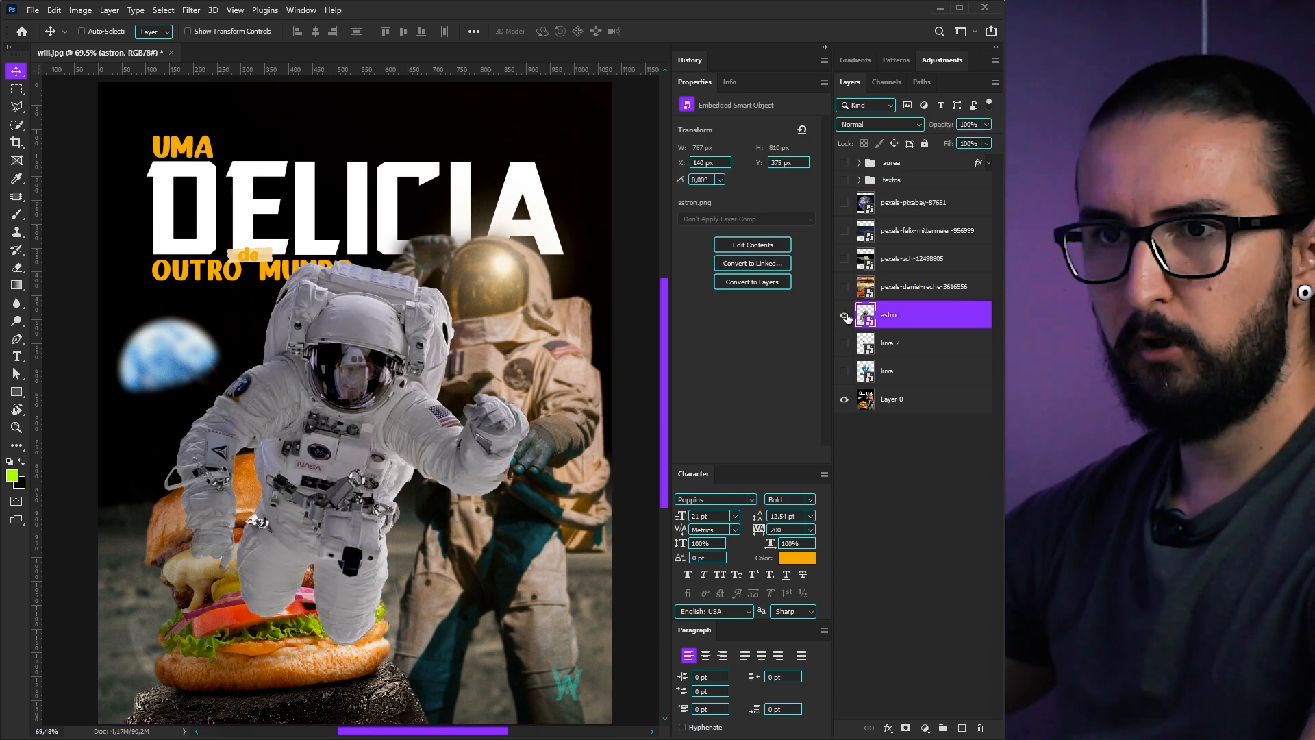
key("ctrl+t")
right_click(358, 410)
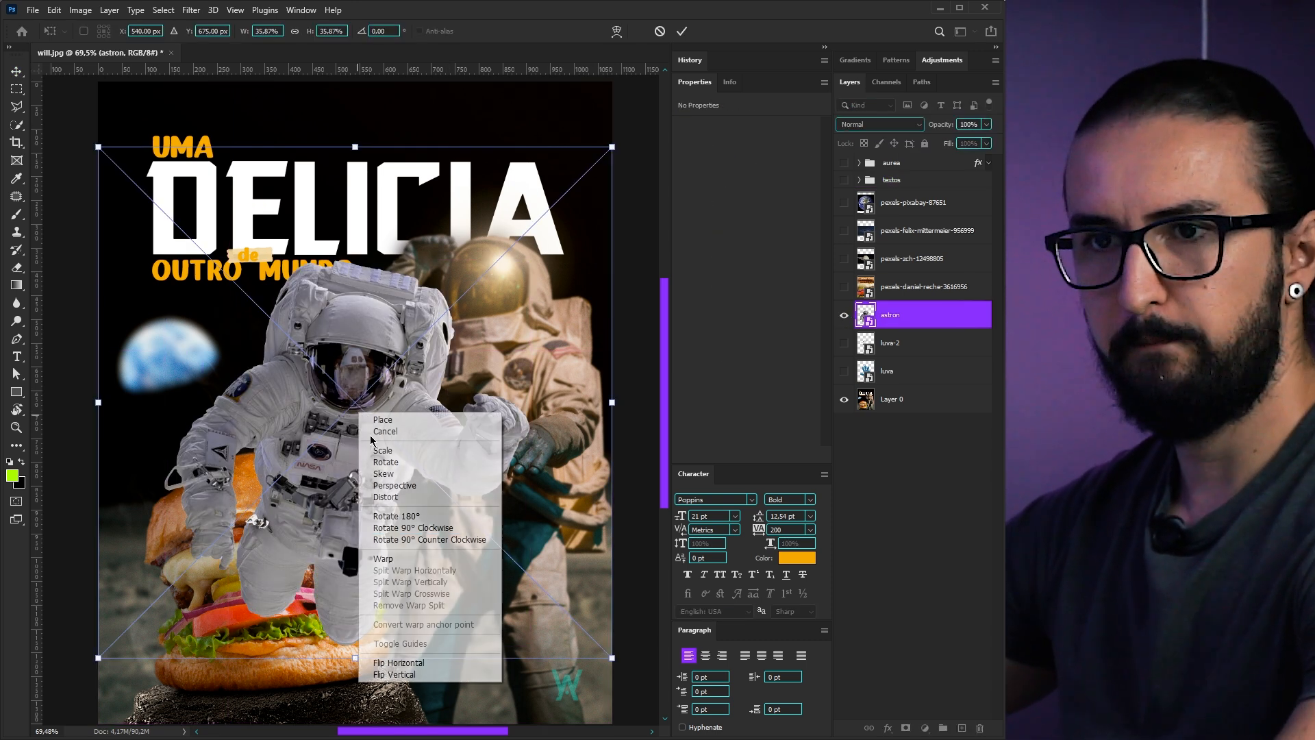
left_click(394, 656)
Enlarge the astronaut to about 44.6% scale and tilt it about 11° counter-clockwise
scroll(413, 434, "down", 1)
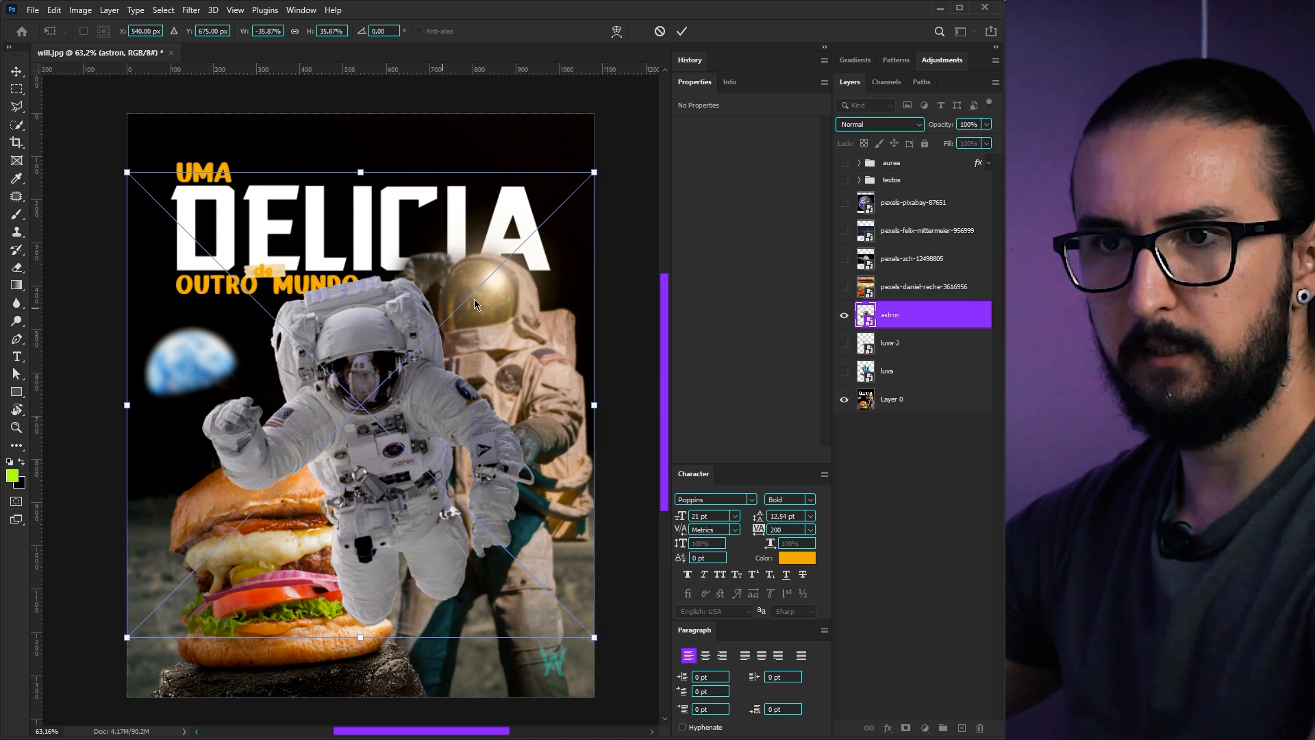
left_click_drag(594, 172, 645, 109)
left_click_drag(453, 407, 465, 409)
left_click_drag(342, 96, 285, 107)
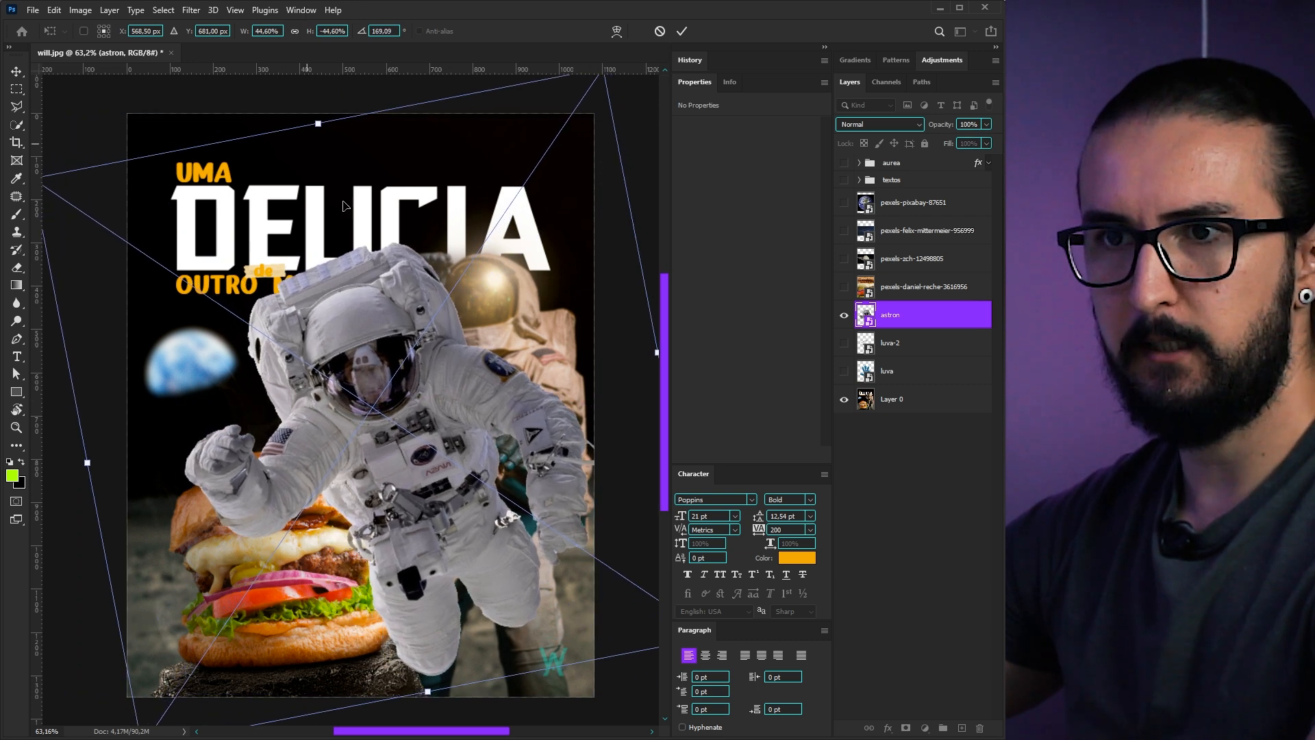
scroll(382, 329, "down", 1)
scroll(441, 459, "down", 2)
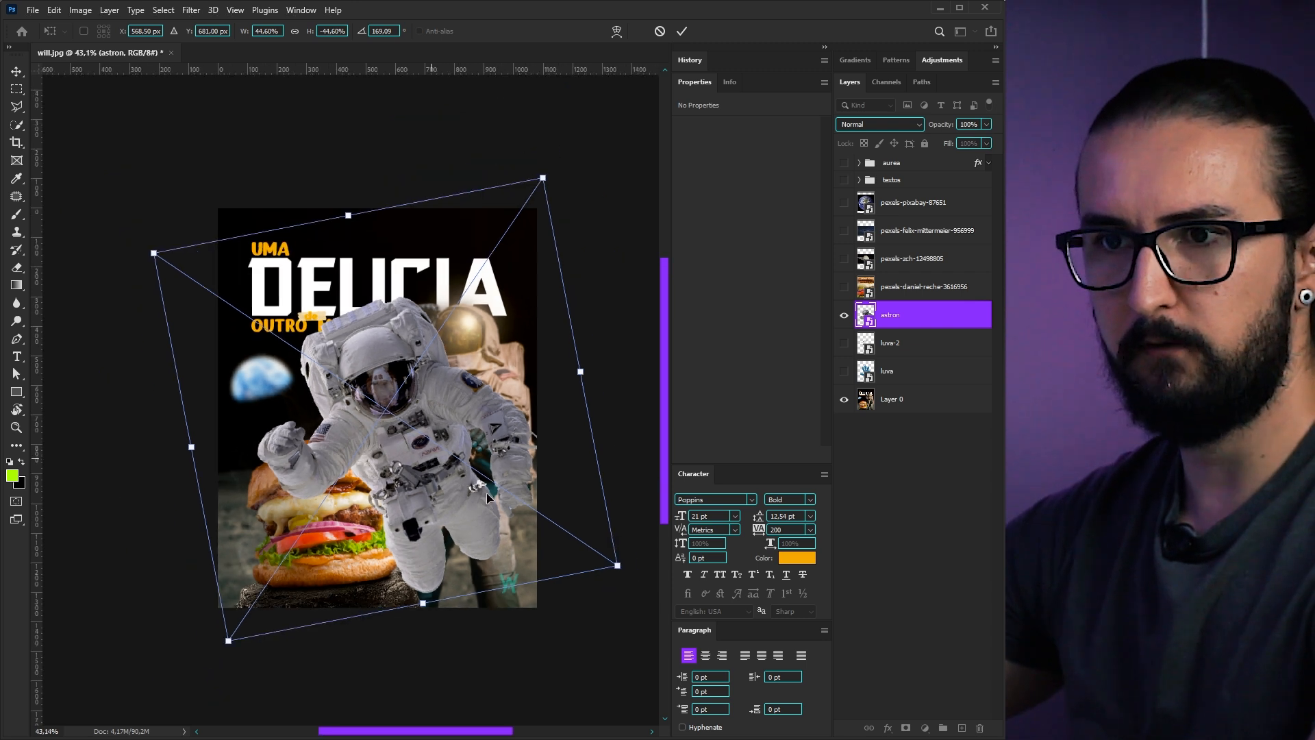
Enlarge the astronaut to about 1097 × 1136 px and place it against the canvas's right edge, at about X 235, Y 301 px
left_click_drag(616, 567, 579, 536)
scroll(464, 549, "down", 3)
left_click_drag(324, 447, 352, 448)
scroll(353, 449, "up", 3)
left_click_drag(437, 448, 442, 452)
left_click_drag(218, 675, 238, 649)
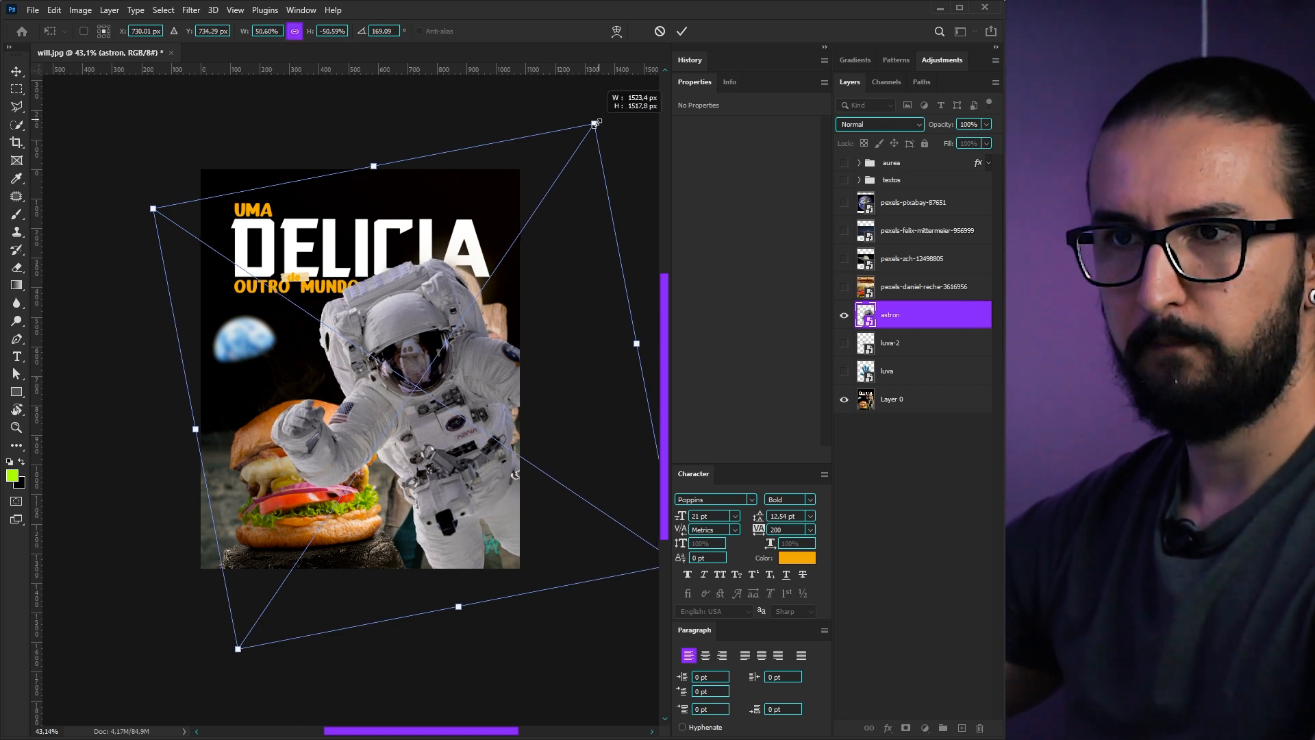
key("Return")
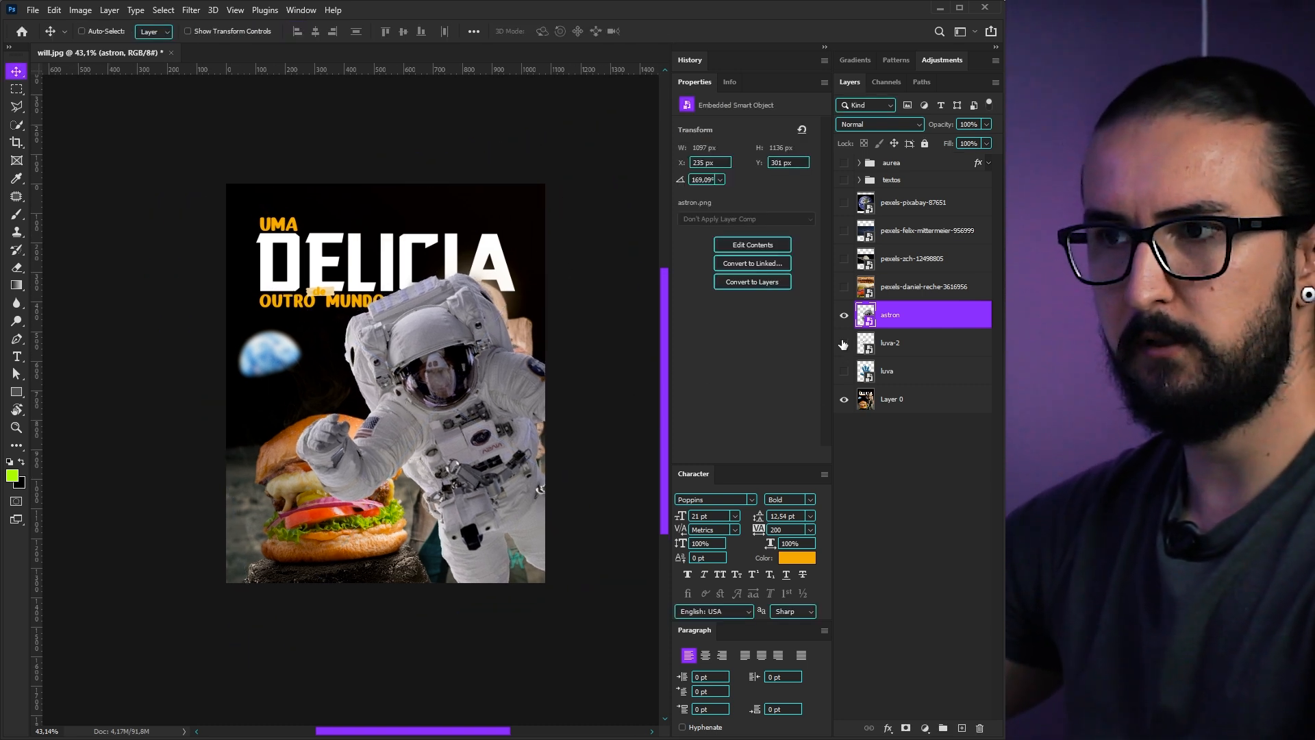
Show the luva-2 layer, stack it above astron, and move the white glove over the astronaut's raised arm
left_click(843, 344)
left_click_drag(865, 346, 867, 307)
left_click_drag(433, 365, 411, 403)
Enlarge the white glove to about 196%, rotate it about 13.5° counter-clockwise, and fit it over the astronaut's raised hand
key("ctrl+t")
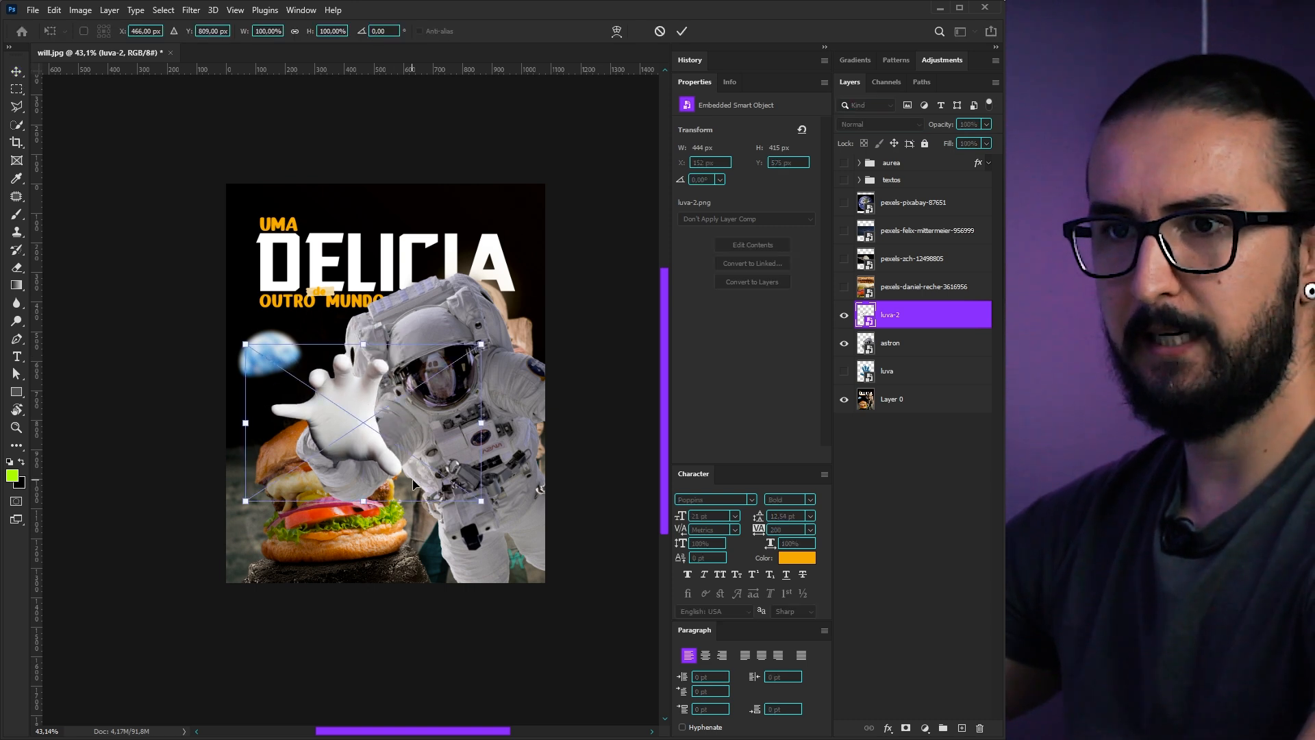
left_click_drag(481, 501, 534, 530)
left_click_drag(376, 446, 382, 498)
left_click_drag(577, 606, 592, 550)
left_click_drag(474, 523, 476, 520)
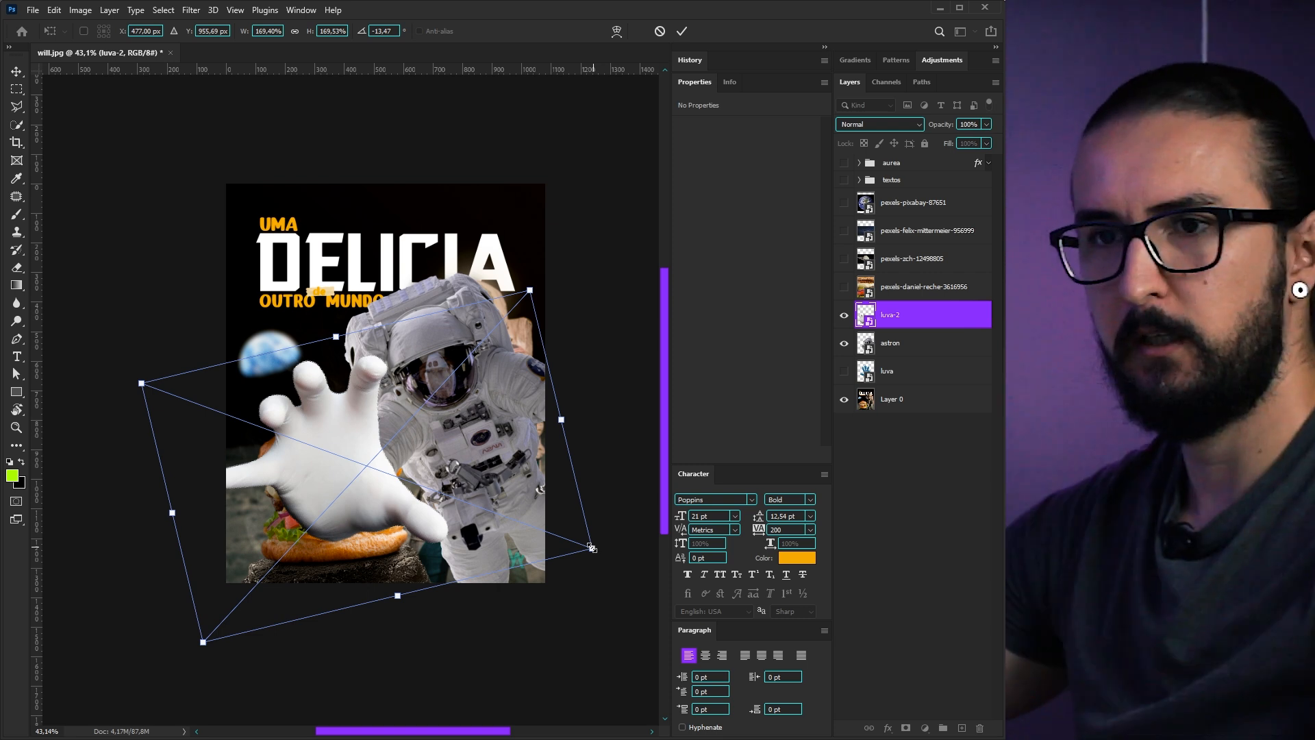
left_click_drag(592, 548, 629, 560)
left_click_drag(515, 534, 518, 535)
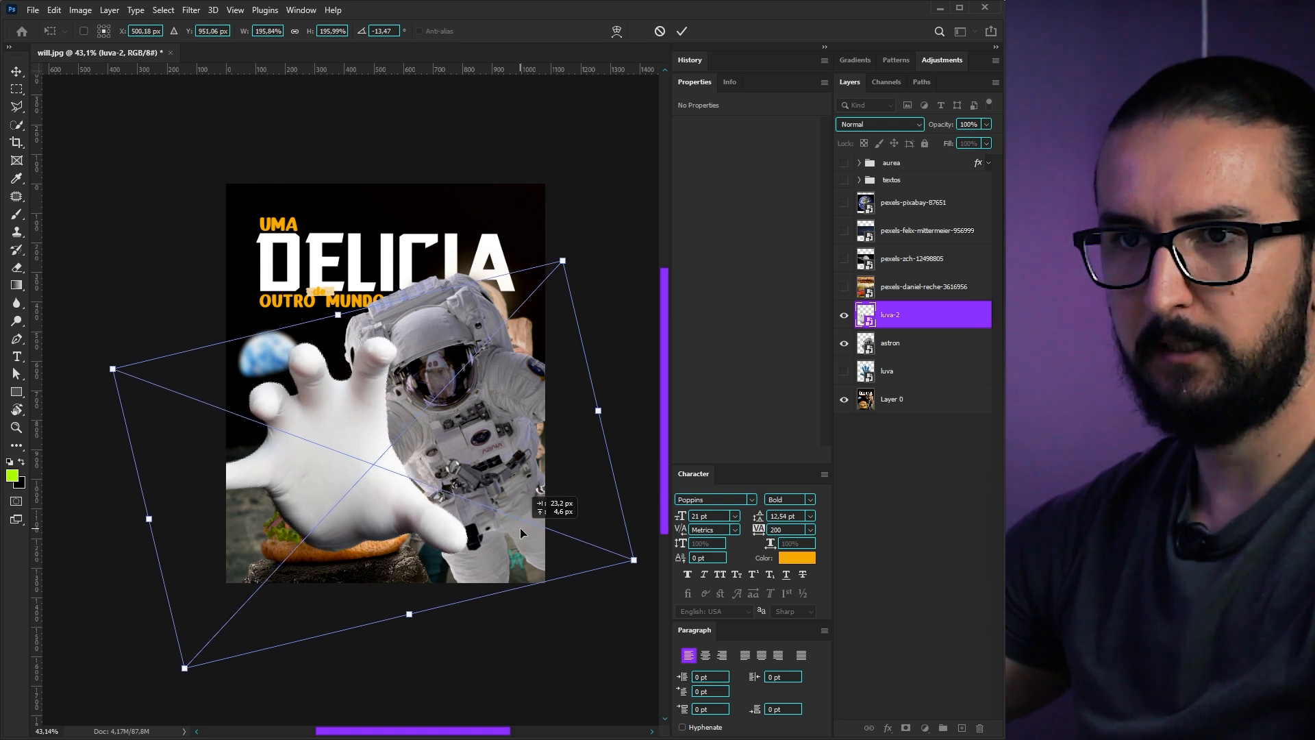
key("Return")
Show the burger photo layer and scale it down to about 36.5%, centred over the glove at about X 540, Y 726 px
left_click(844, 287)
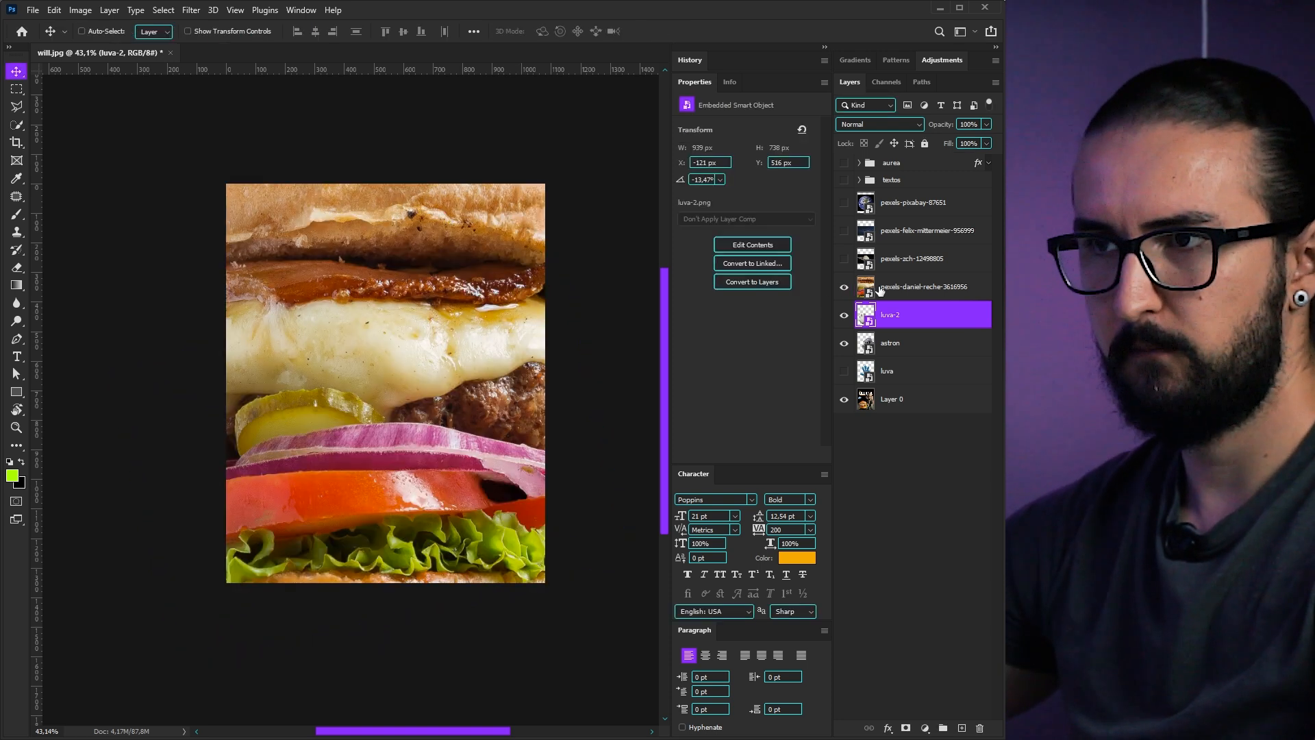
left_click(921, 286)
key("ctrl+t")
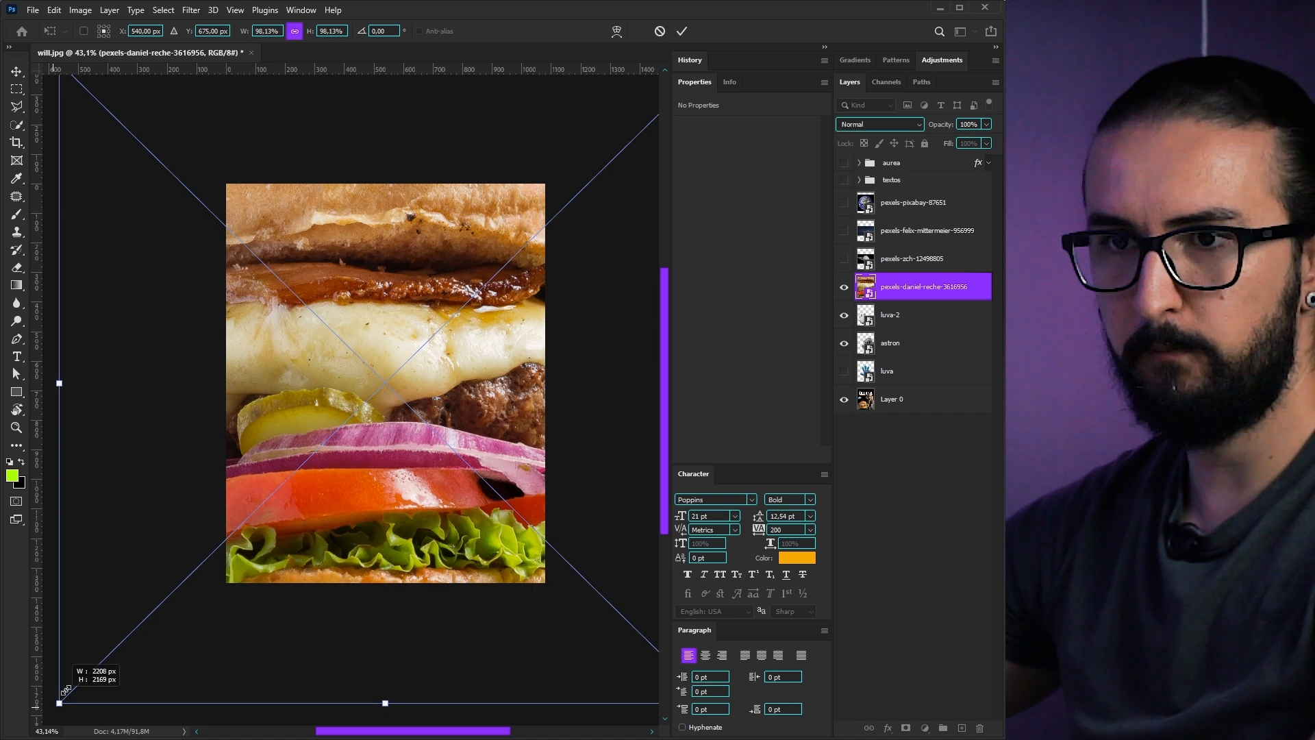
left_click_drag(54, 706, 264, 501)
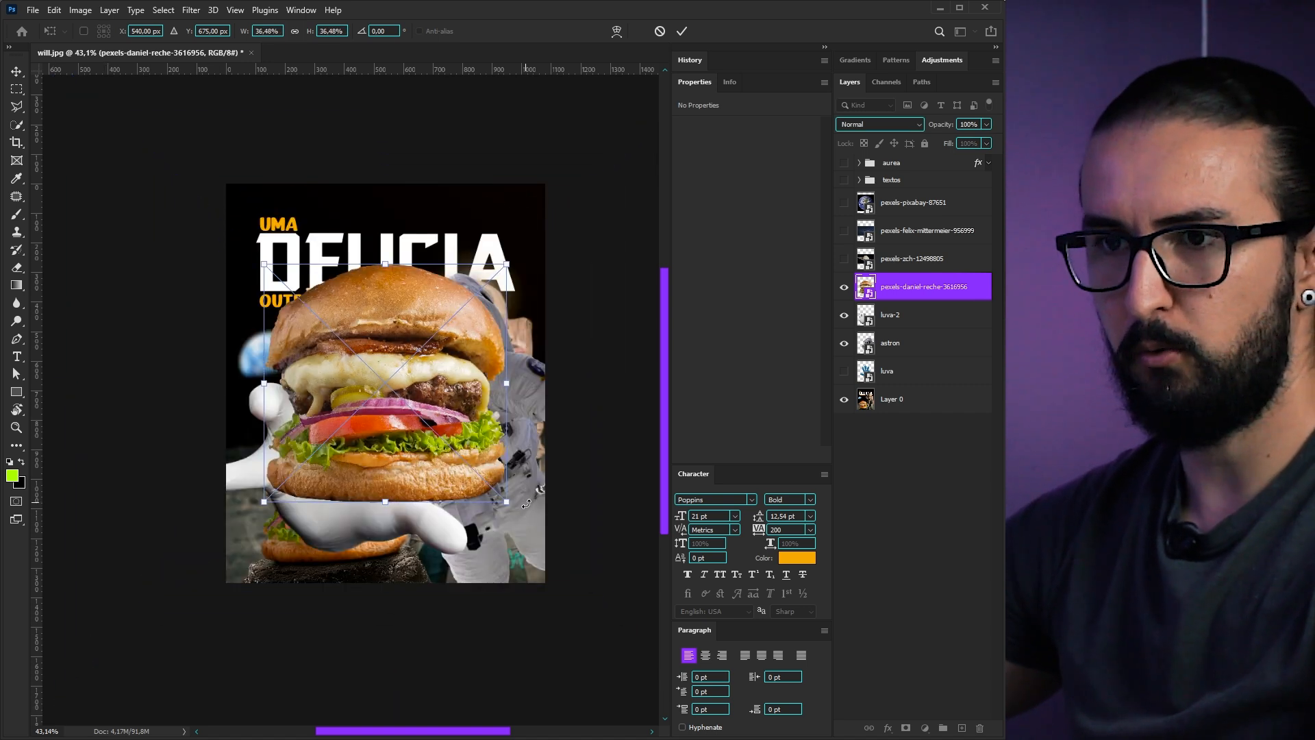
left_click_drag(446, 444, 447, 459)
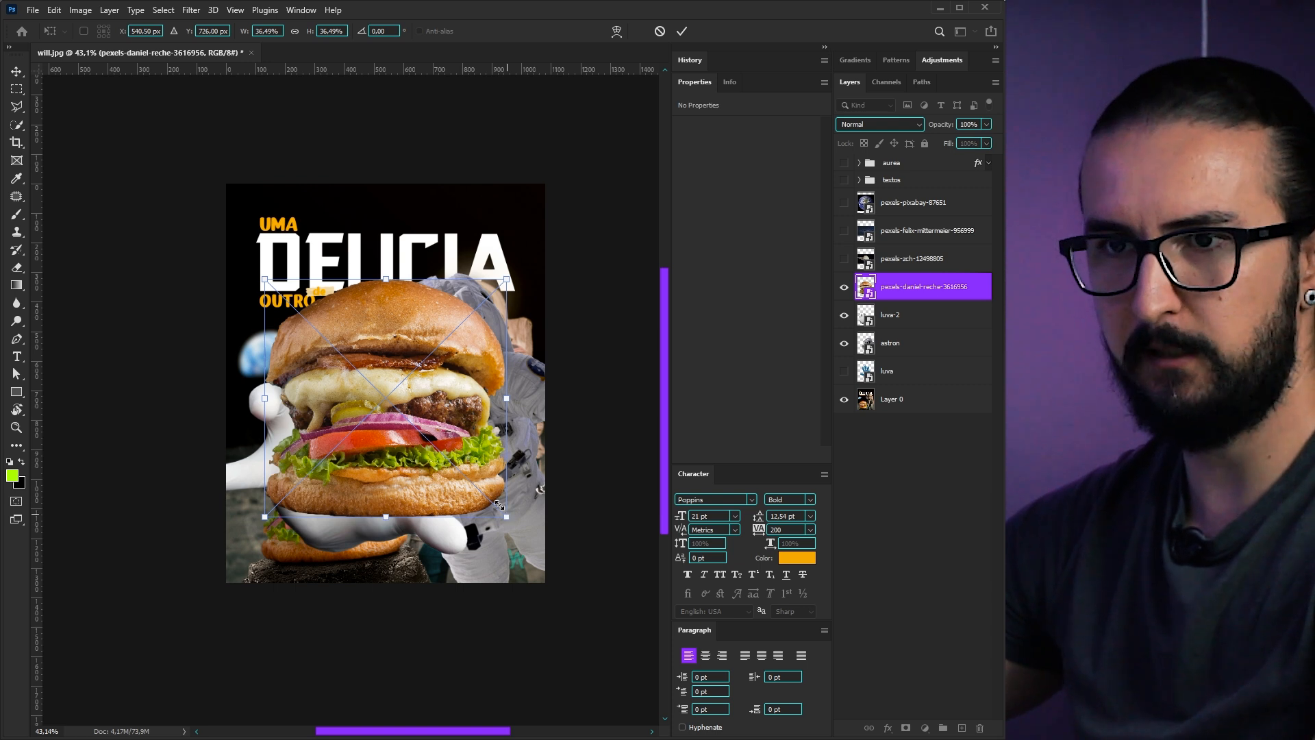
Scale the burger to about 29.3%, tilt it about 16.6° counter-clockwise, and place it over the glove's palm
left_click_drag(506, 517, 477, 487)
left_click_drag(412, 427, 377, 474)
left_click_drag(452, 548, 465, 512)
left_click_drag(417, 488, 428, 488)
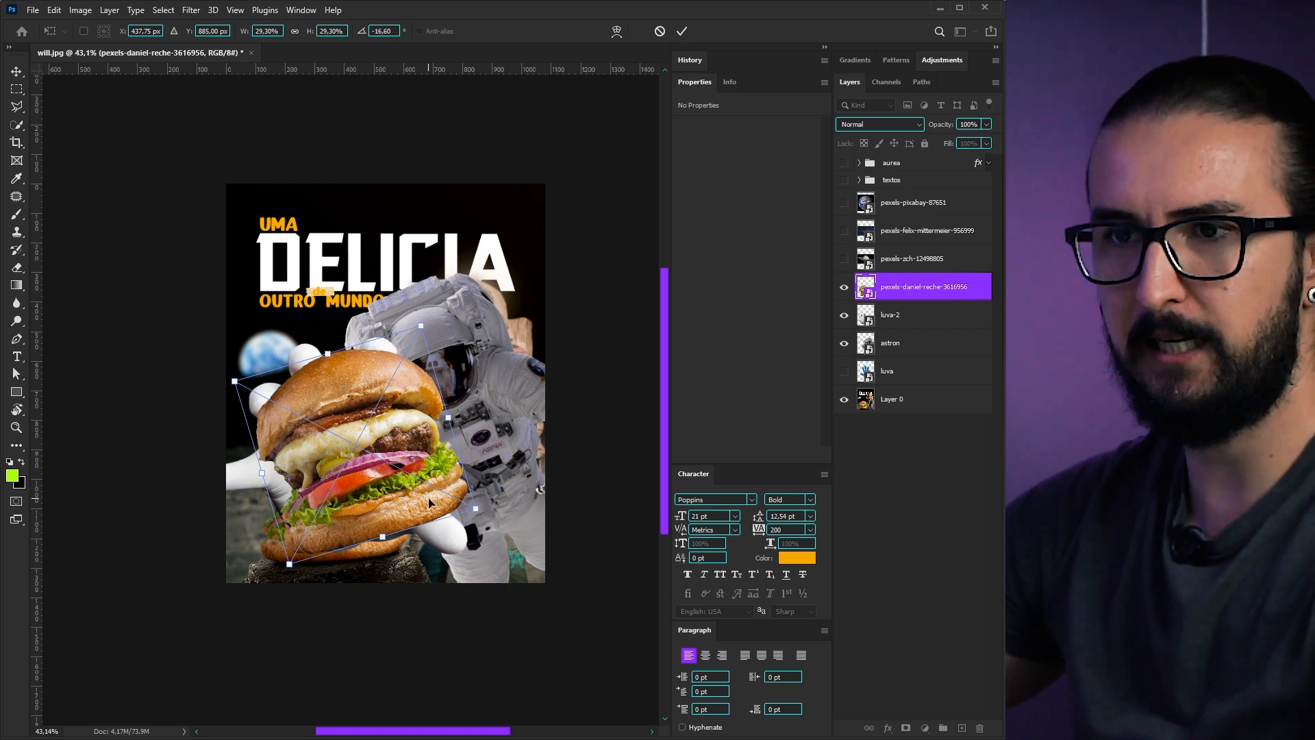
left_click(891, 398)
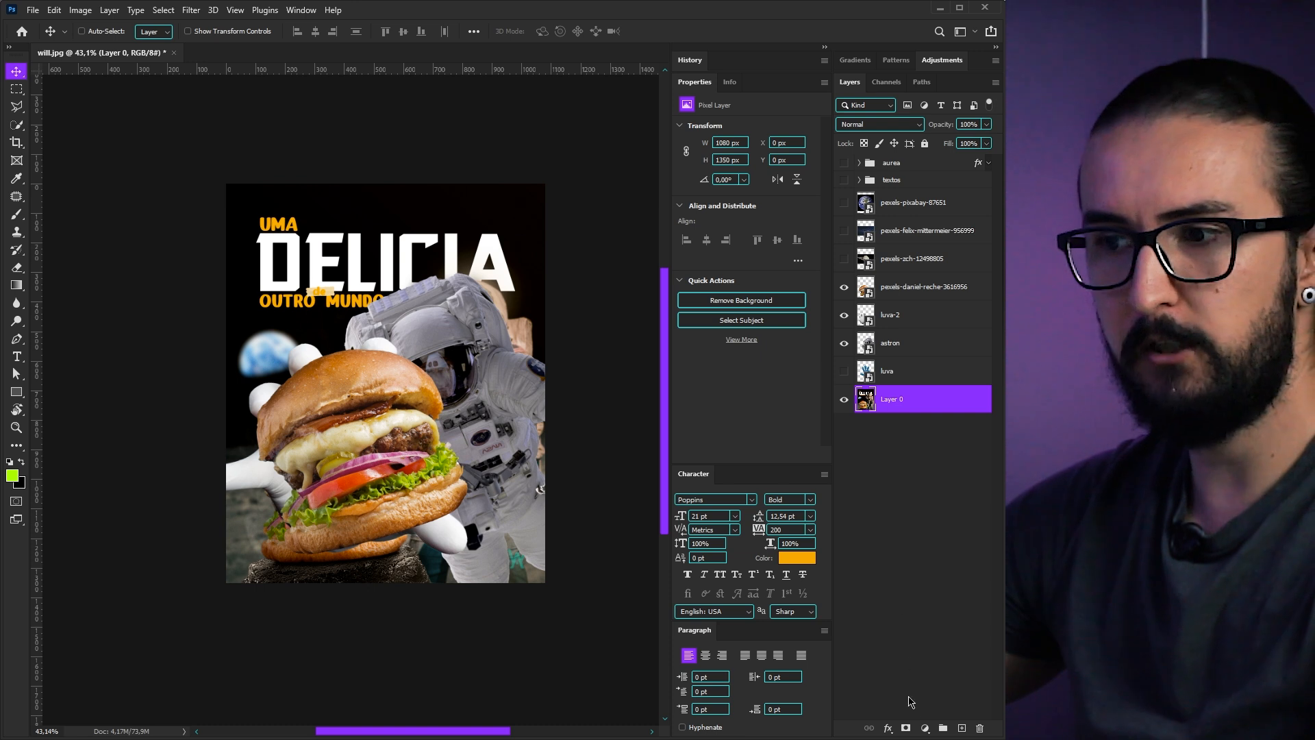
Show the starry sky layer pexels-felix-mittermeier-956999, enlarge it to about 3004 × 2989 px and rotate it about 44° to cover the canvas
left_click(844, 231)
left_click(925, 231)
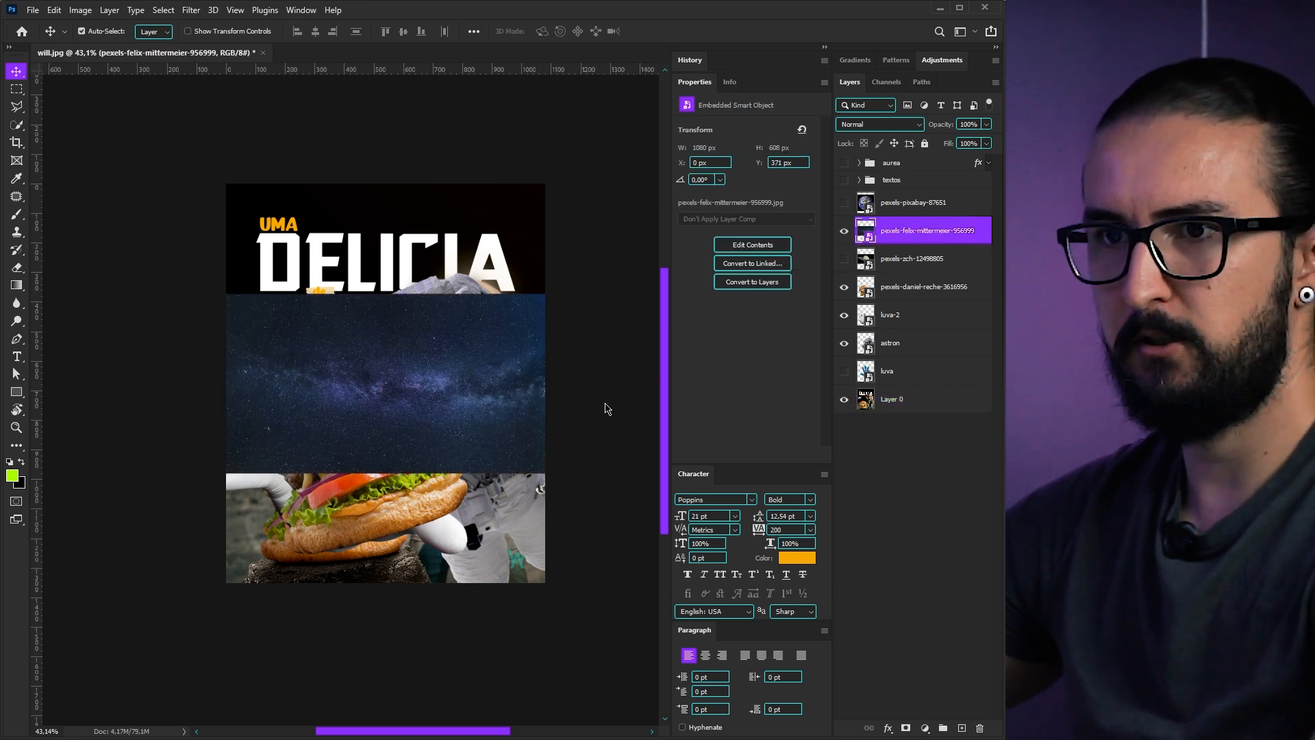
key("ctrl+t")
left_click_drag(591, 416, 556, 522)
left_click_drag(448, 545, 526, 662)
left_click_drag(558, 287, 596, 381)
scroll(401, 355, "down", 3)
left_click_drag(453, 308, 515, 261)
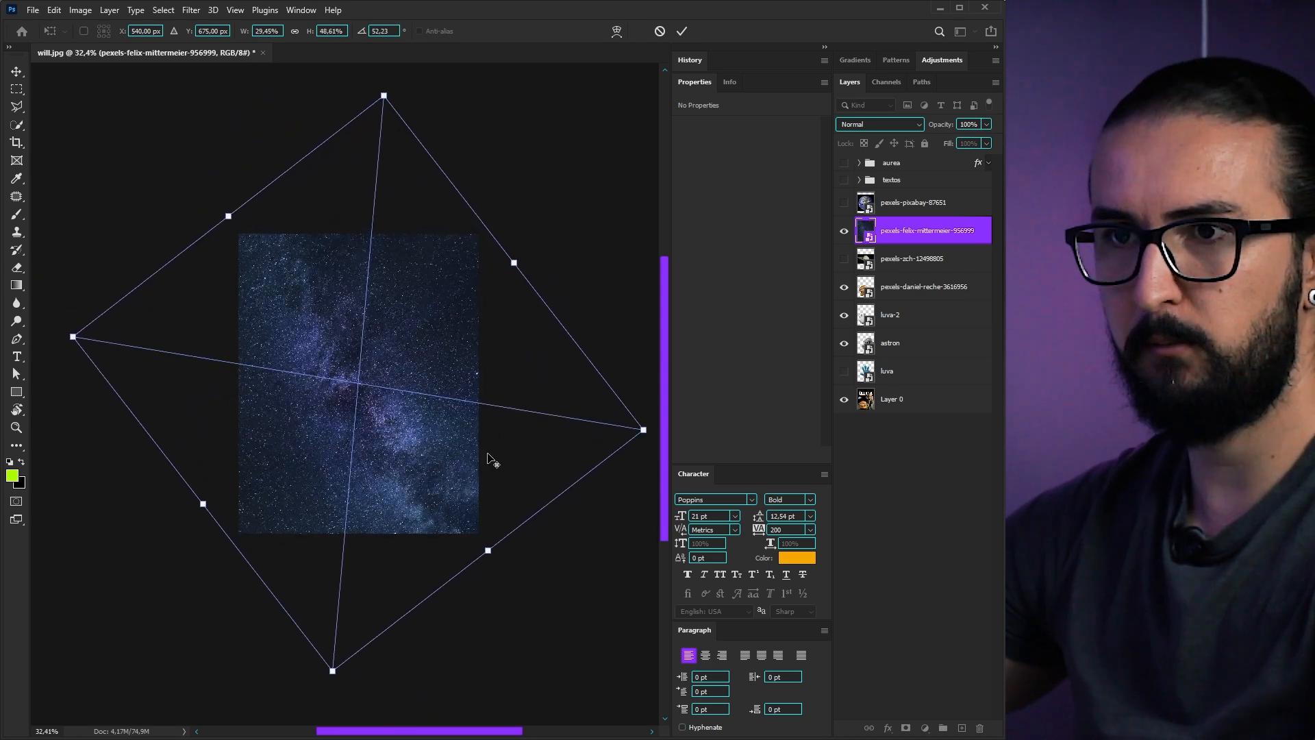
left_click_drag(486, 554, 574, 581)
key("Return")
Stack the starry sky layer directly above Layer 0, behind the astronaut, glove and burger
left_click_drag(938, 244, 937, 385)
key("ctrl+0")
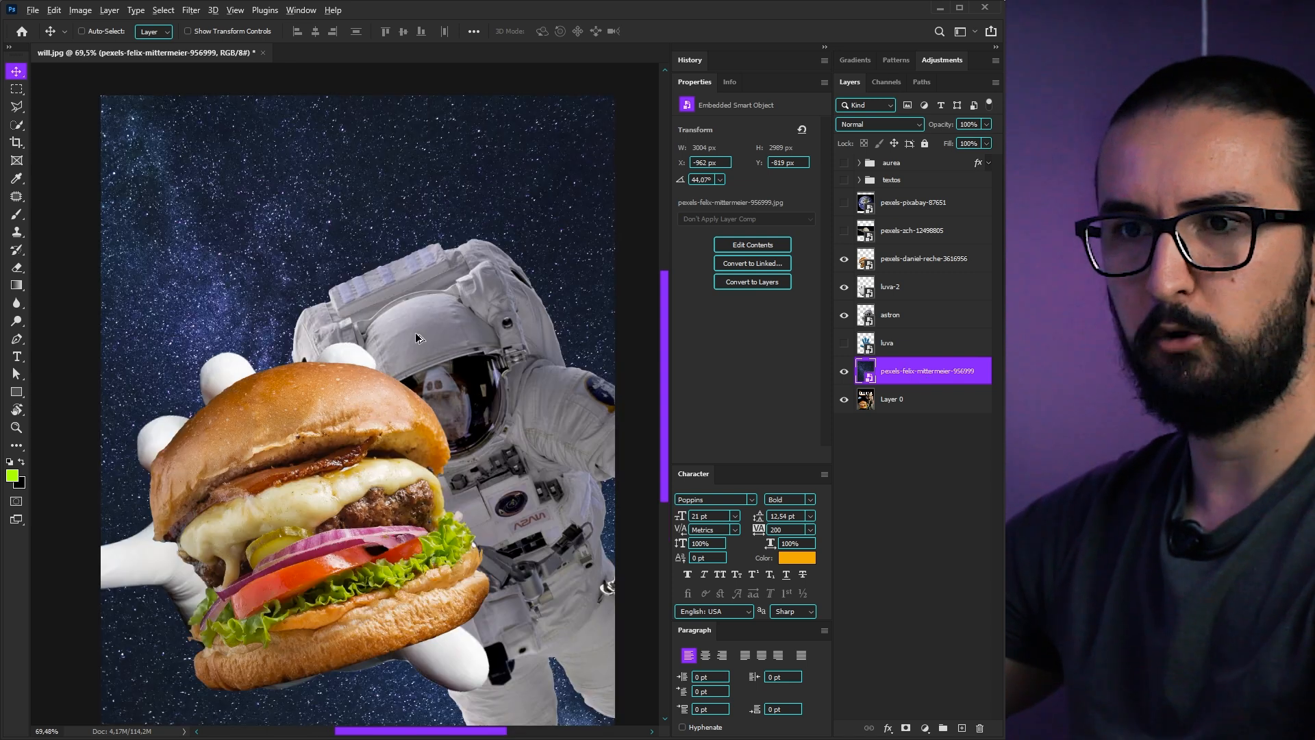
scroll(415, 332, "down", 2)
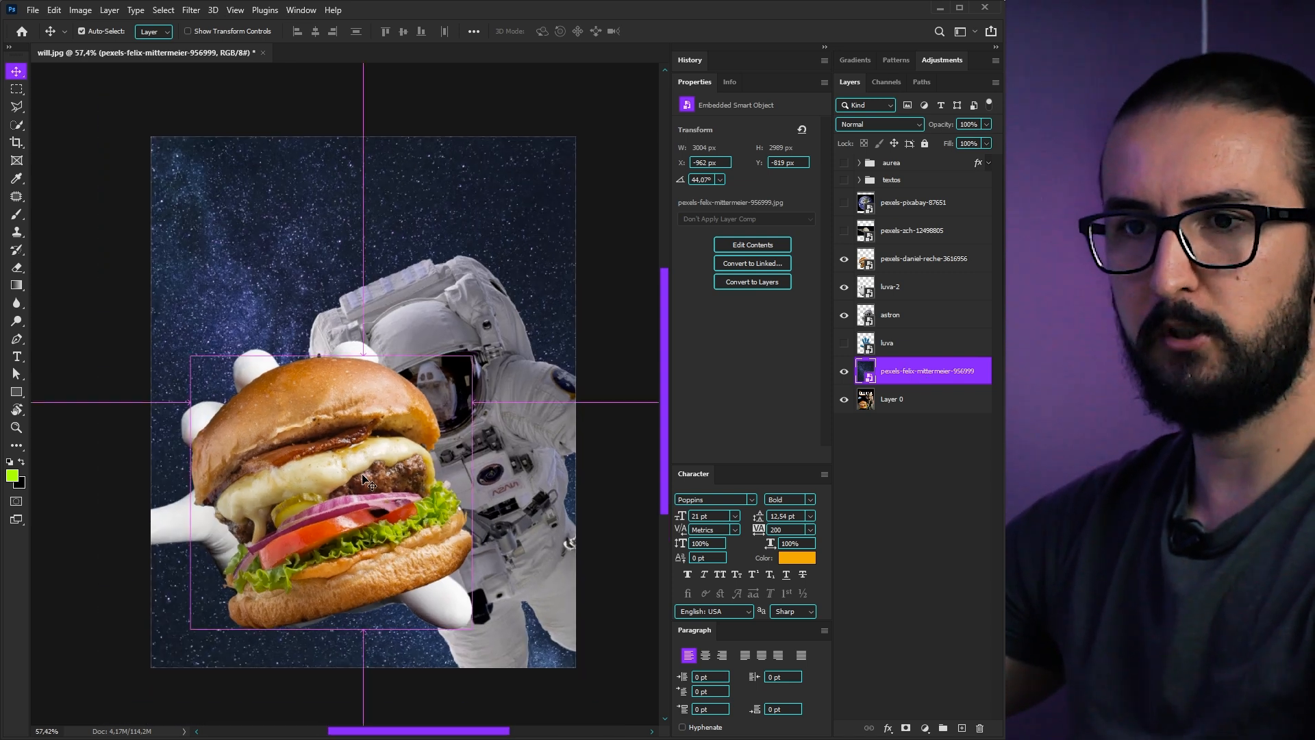
Enlarge the burger to about 31.8% and reduce its counter-clockwise tilt to about 11.1°
left_click(365, 480, "ctrl")
key("ctrl+t")
left_click_drag(455, 339, 439, 323)
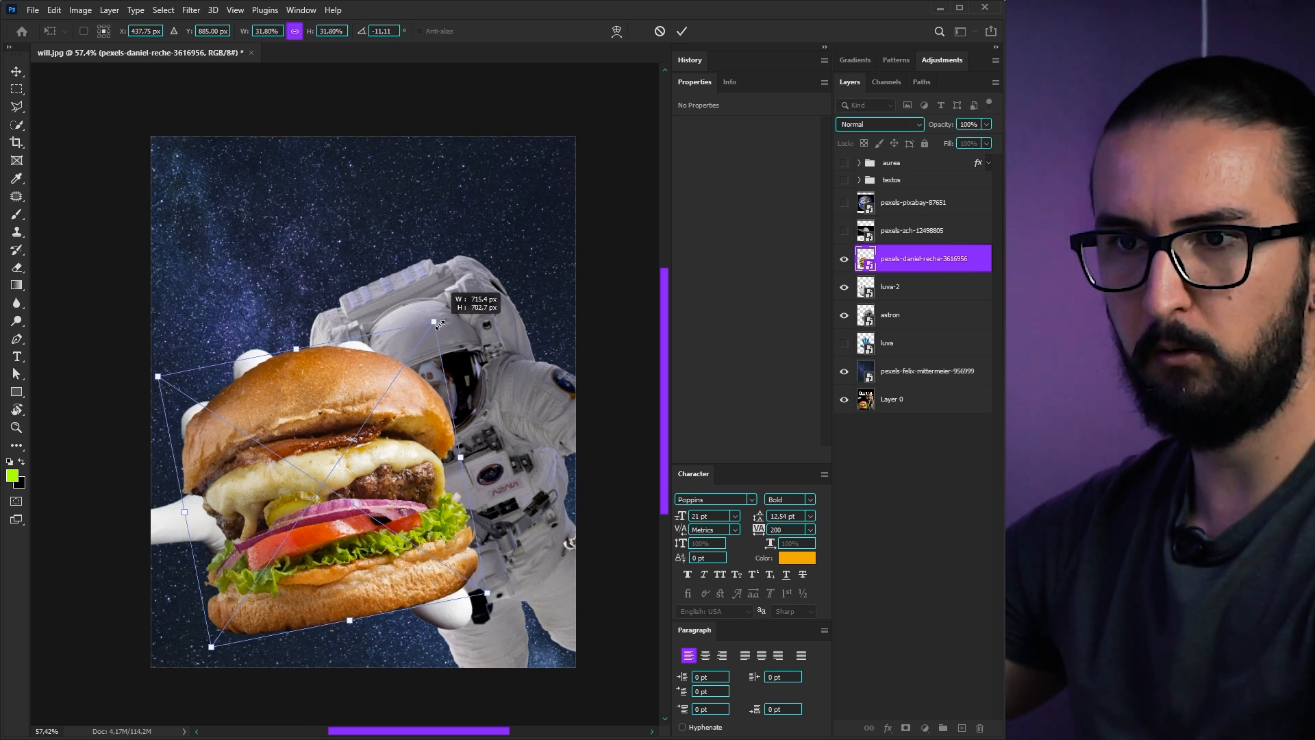
key("Return")
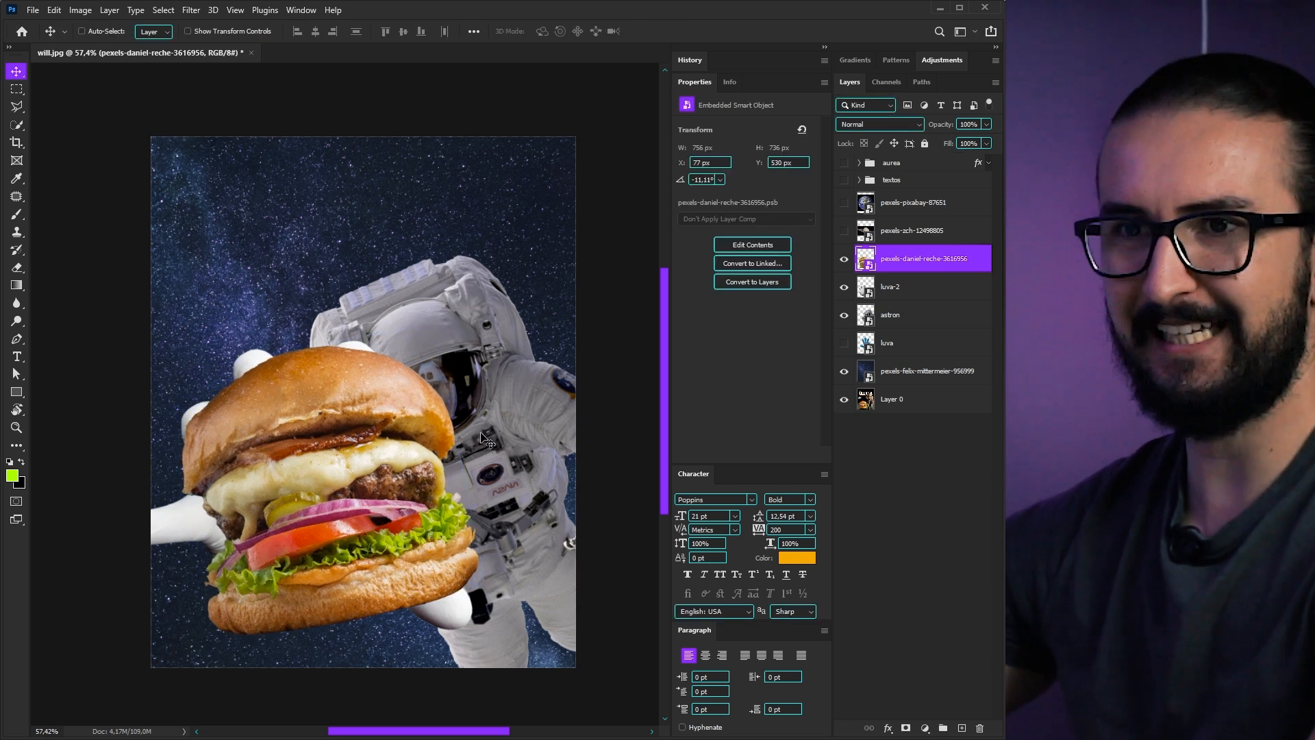
Enlarge the luva-2 glove to about 245% and shift it behind the burger to about X 630, Y 936 px
left_click(893, 293)
key("ctrl+t")
scroll(524, 370, "down", 1)
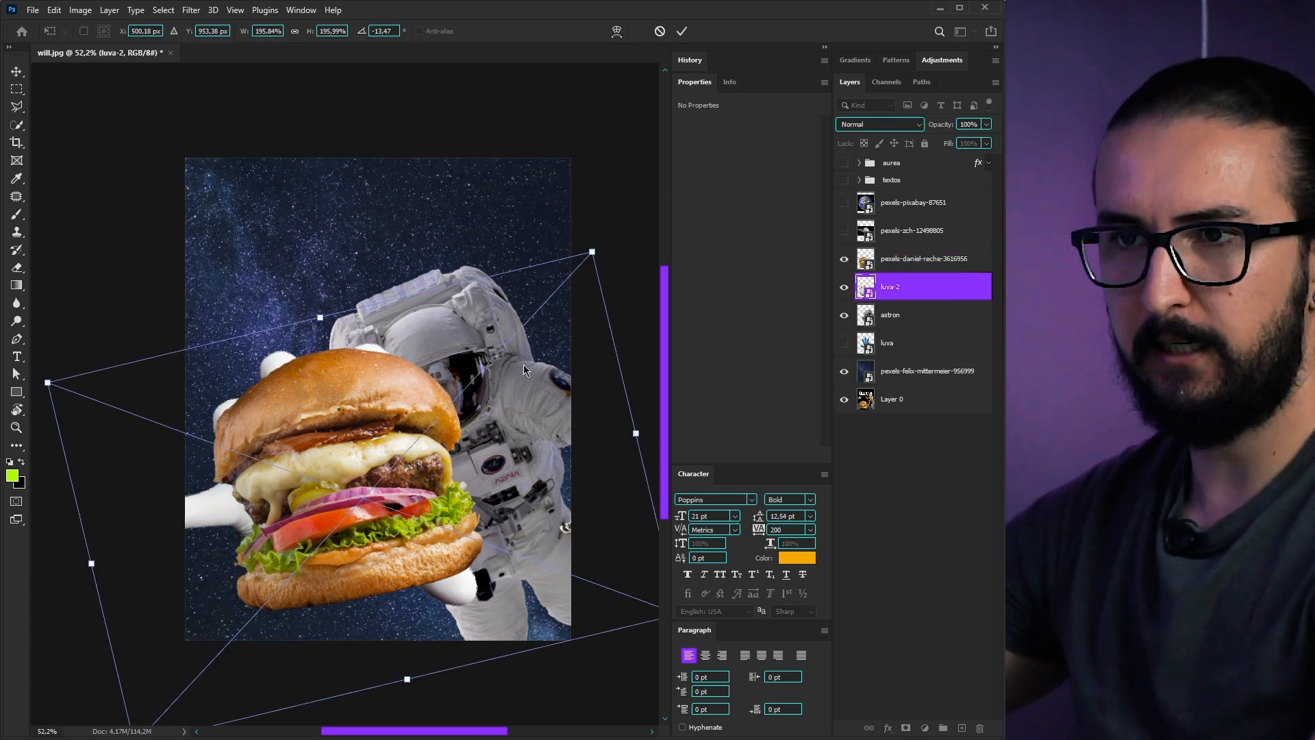
left_click_drag(600, 242, 655, 184)
left_click_drag(546, 395, 553, 390)
scroll(554, 389, "down", 1)
mouse_move(643, 192)
left_mouse_down()
mouse_move(623, 233)
mouse_move(658, 178)
left_mouse_up()
scroll(411, 486, "down", 6)
left_click_drag(295, 442, 314, 441)
scroll(308, 432, "up", 1)
key("alt+space")
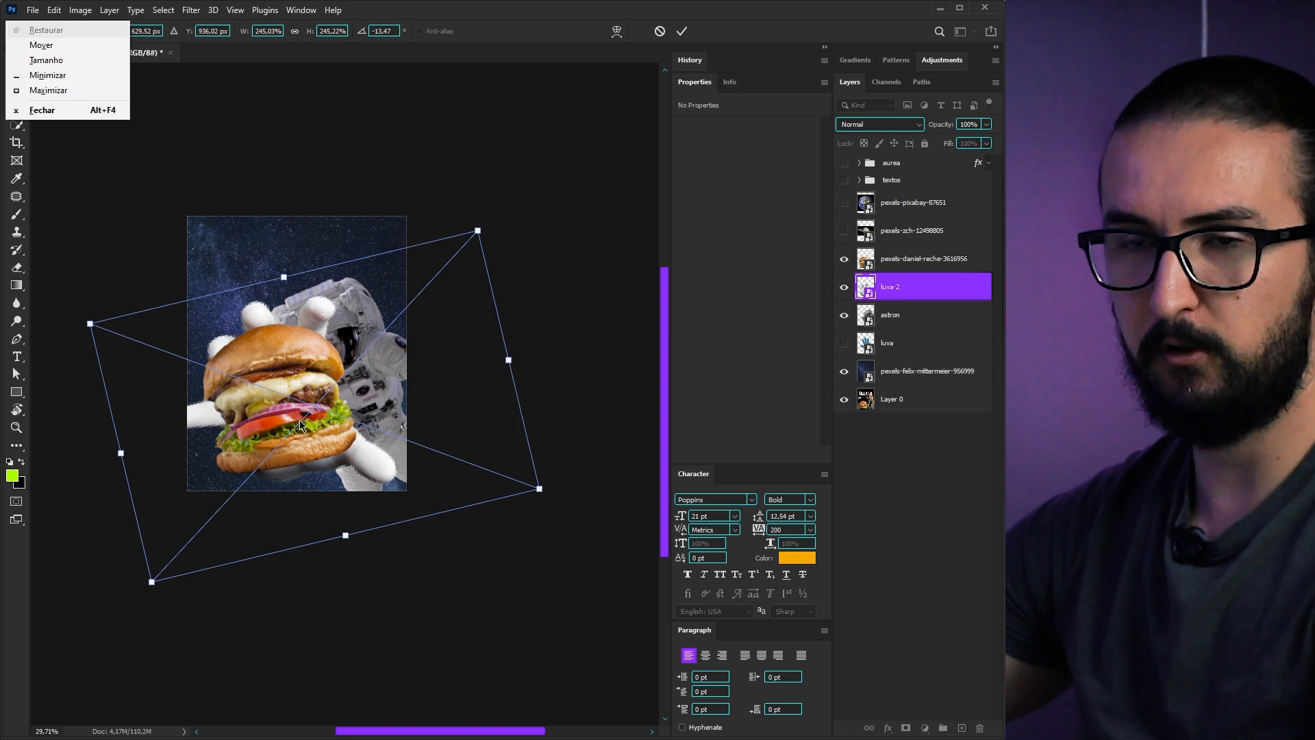
key("Escape")
scroll(257, 415, "up", 4)
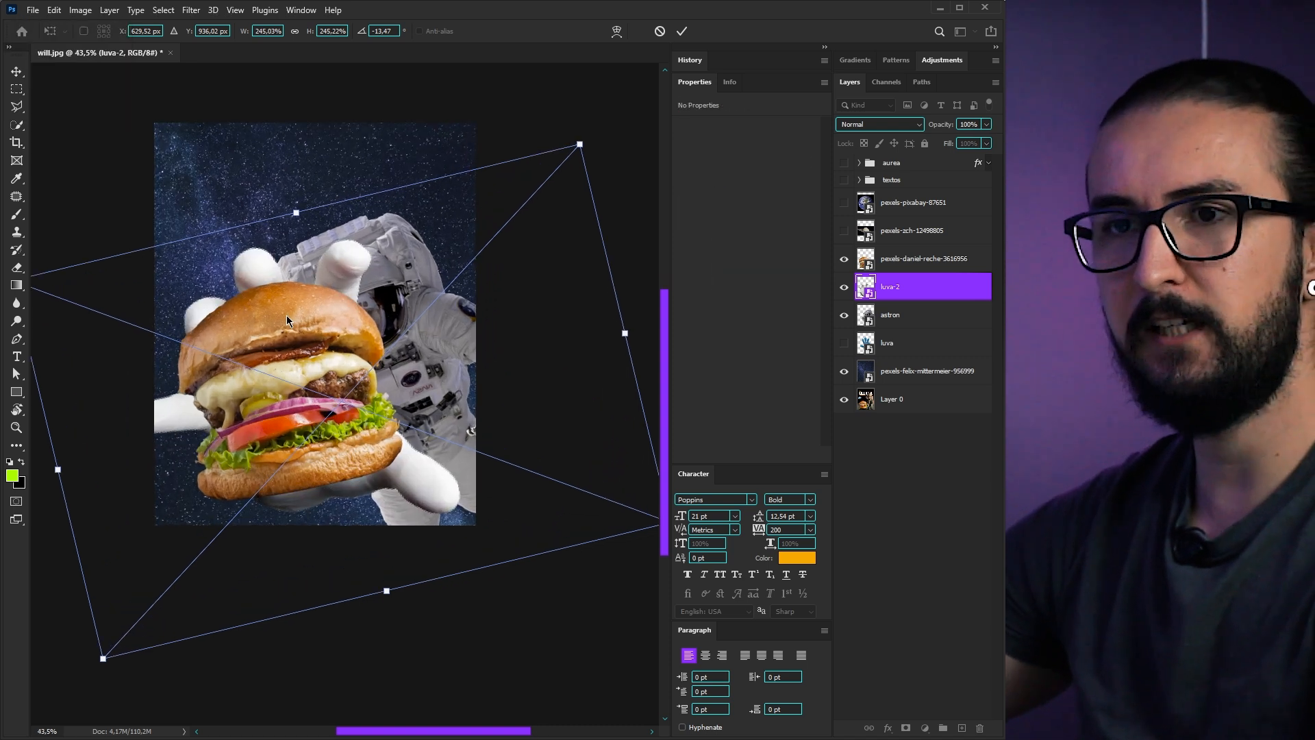
Reduce the glove to about 1044 × 846 px and place it behind the burger at about X -144, Y 467 px
left_click_drag(576, 147, 554, 173)
left_click_drag(437, 391, 408, 389)
left_click_drag(356, 574, 359, 586)
key("Return")
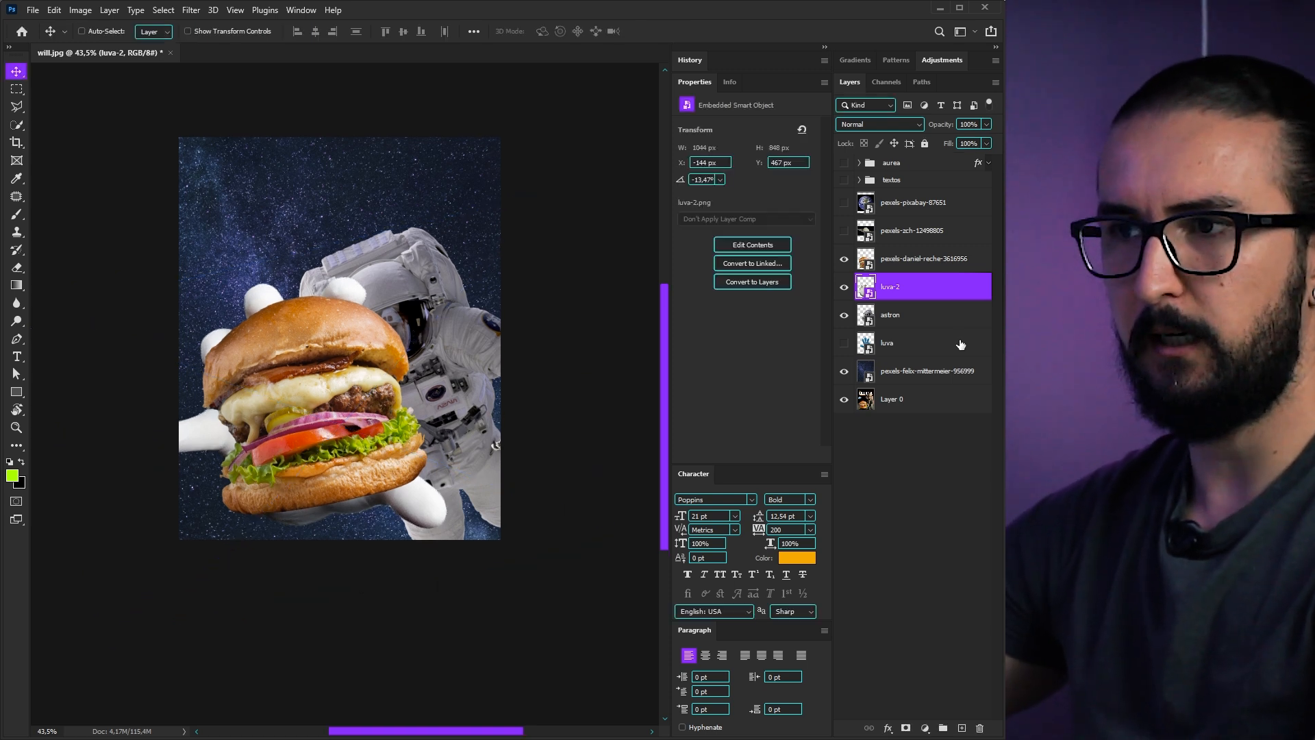
Move the luva-2 and astron layers together below the hidden luva layer
left_click(908, 320, "shift")
left_click_drag(907, 320, 908, 358)
Place the sun image pexels-pixabay-39561 above the pexels-pixabay-87651 layer, scaled to about 29.7%
left_click(881, 236)
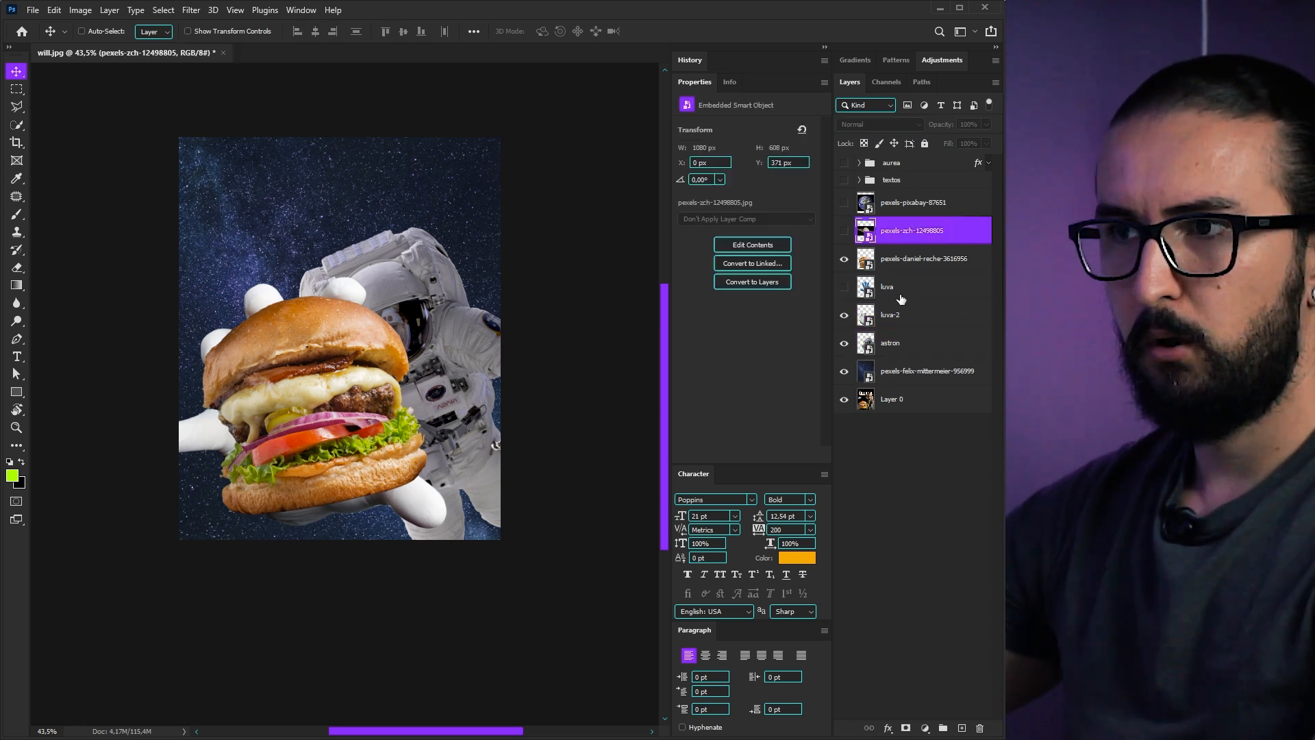
left_click(889, 213)
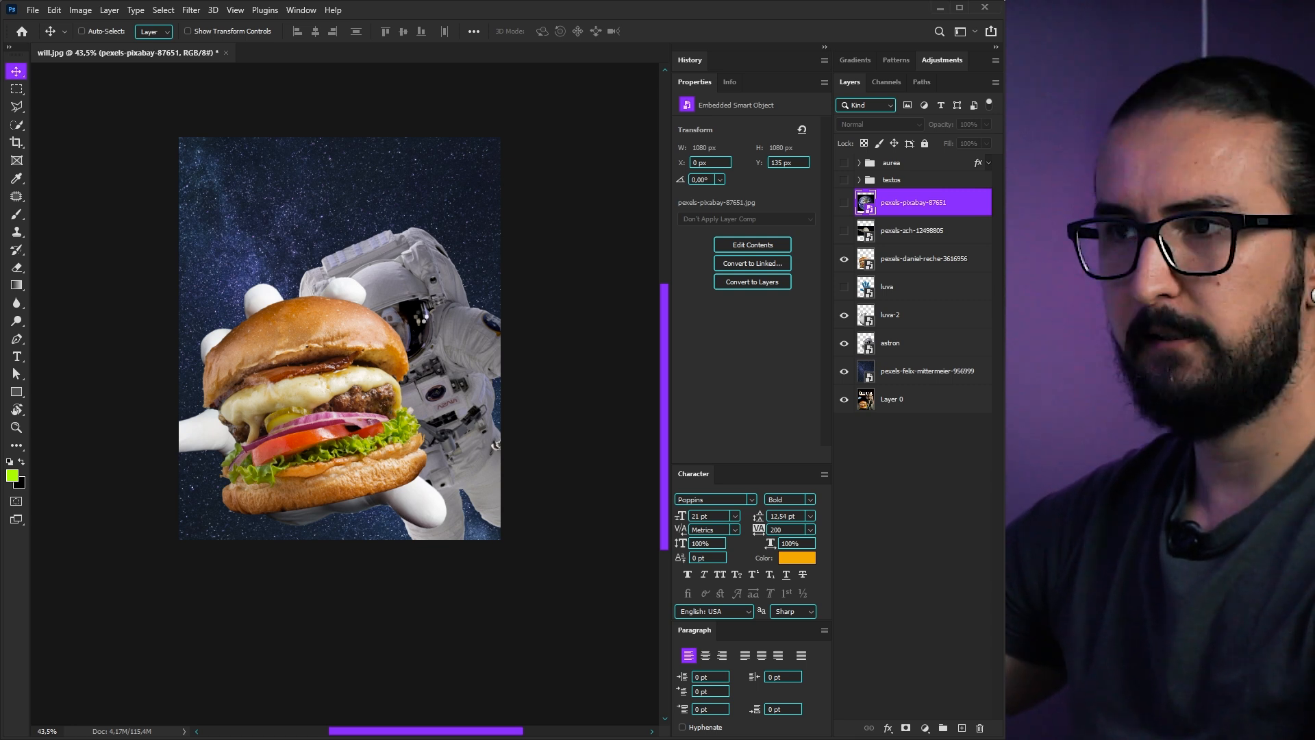
left_click_drag(501, 499, 520, 519)
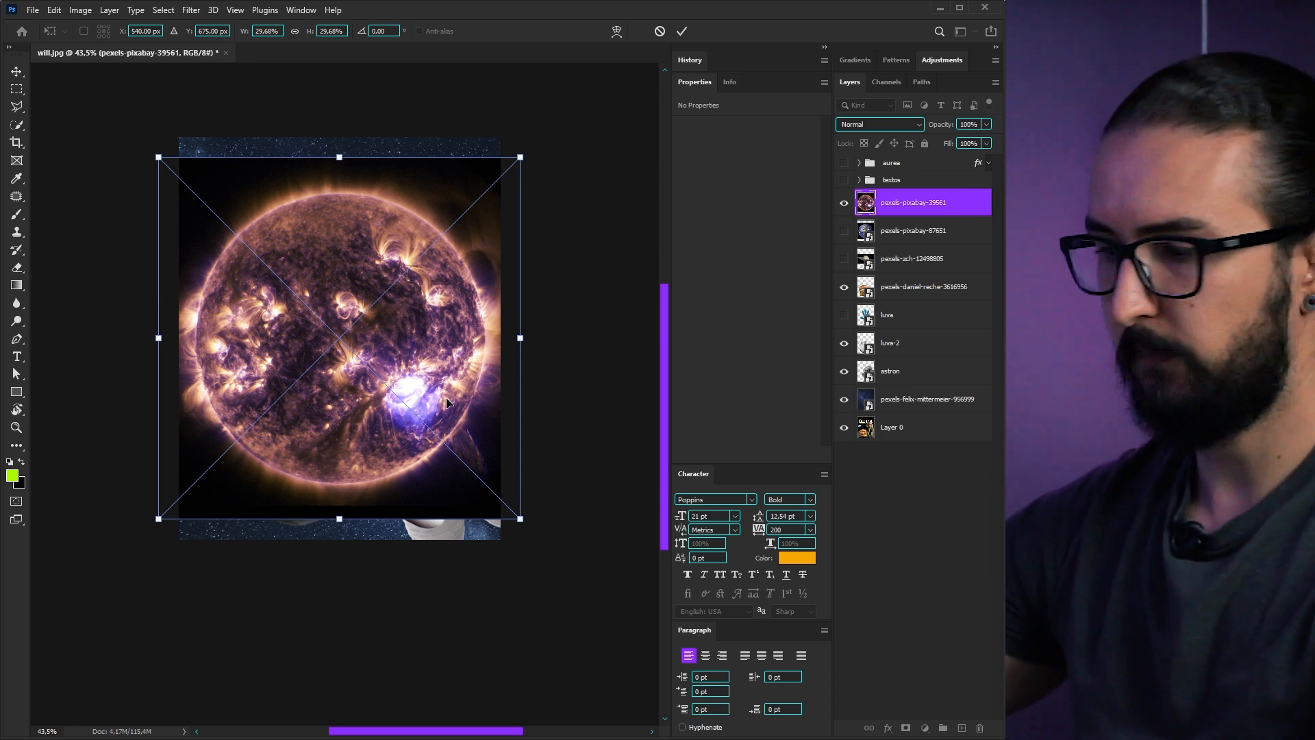
key("Return")
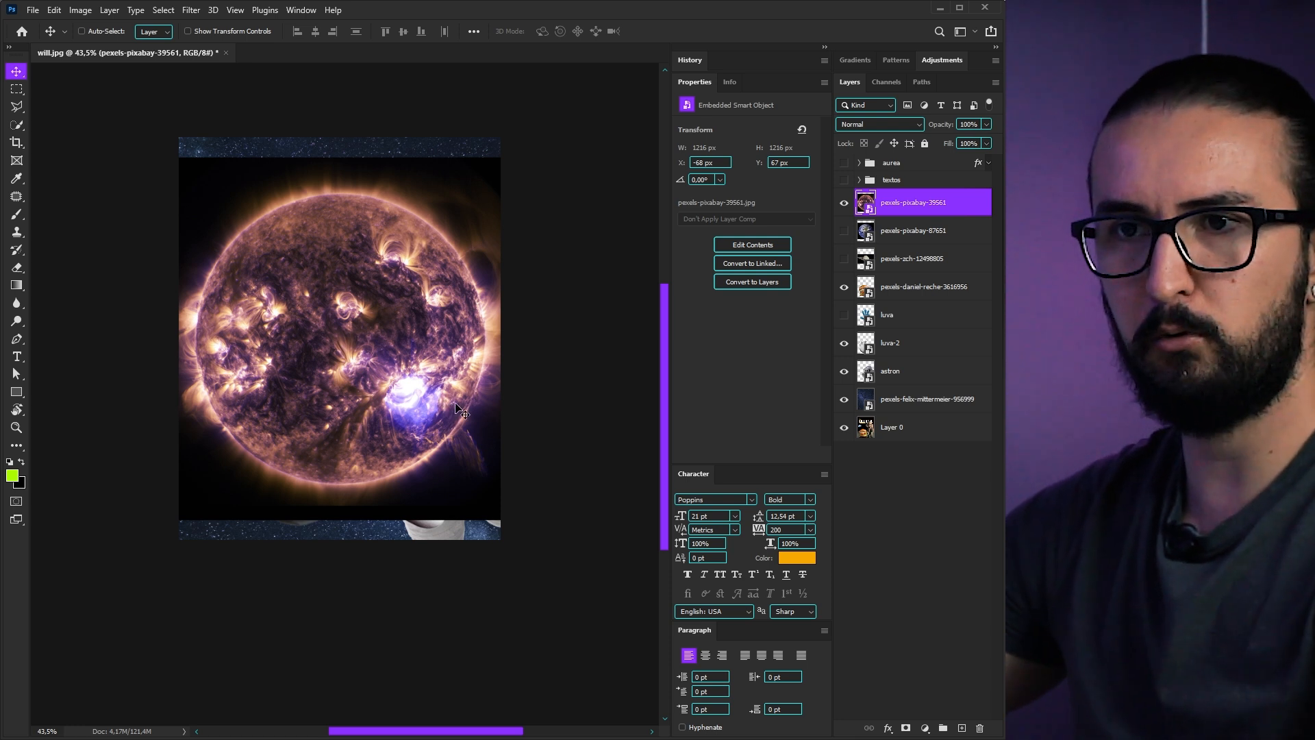
Enlarge the sun image to about 115% and flip it vertically
scroll(480, 424, "down", 5)
key("ctrl+t")
left_click_drag(492, 456, 663, 570)
left_click_drag(343, 504, 361, 429)
right_click(361, 429)
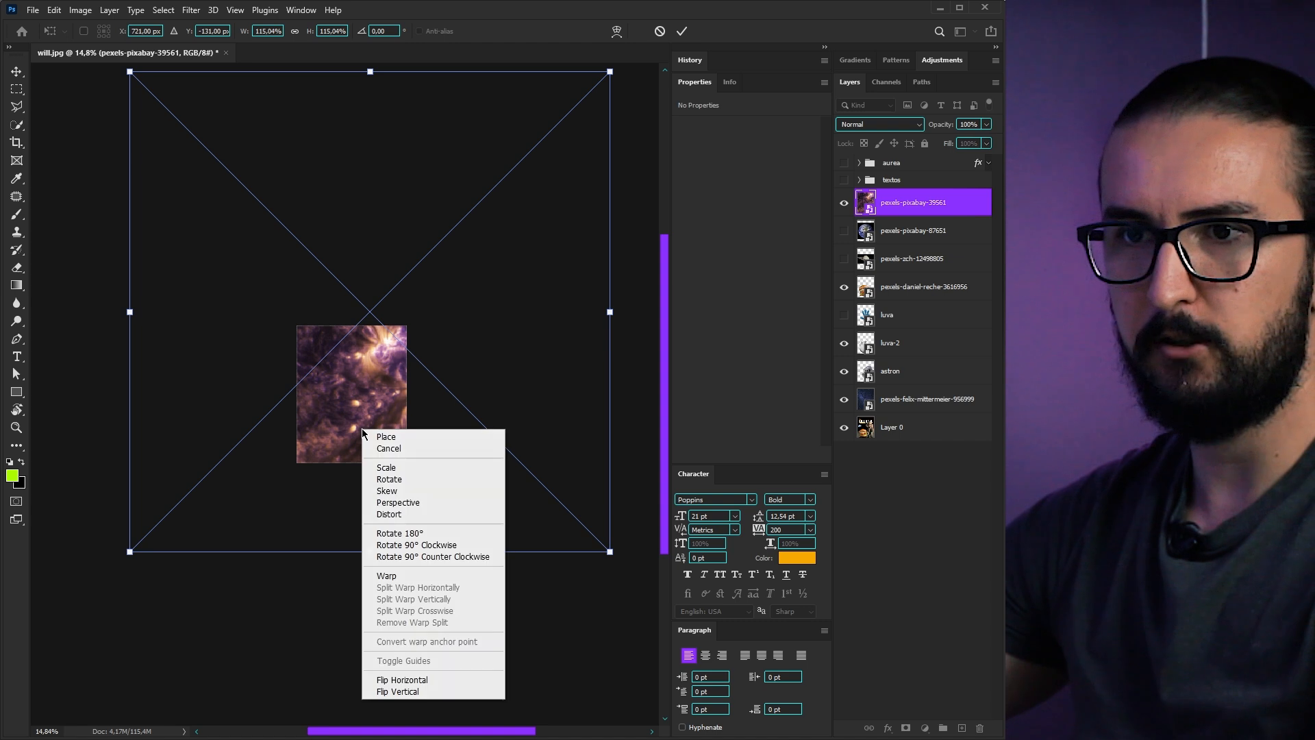
left_click(397, 692)
Rotate the sun image to about -94.7° and shift it so the sun's edge crosses the canvas diagonally
left_click_drag(513, 645, 628, 610)
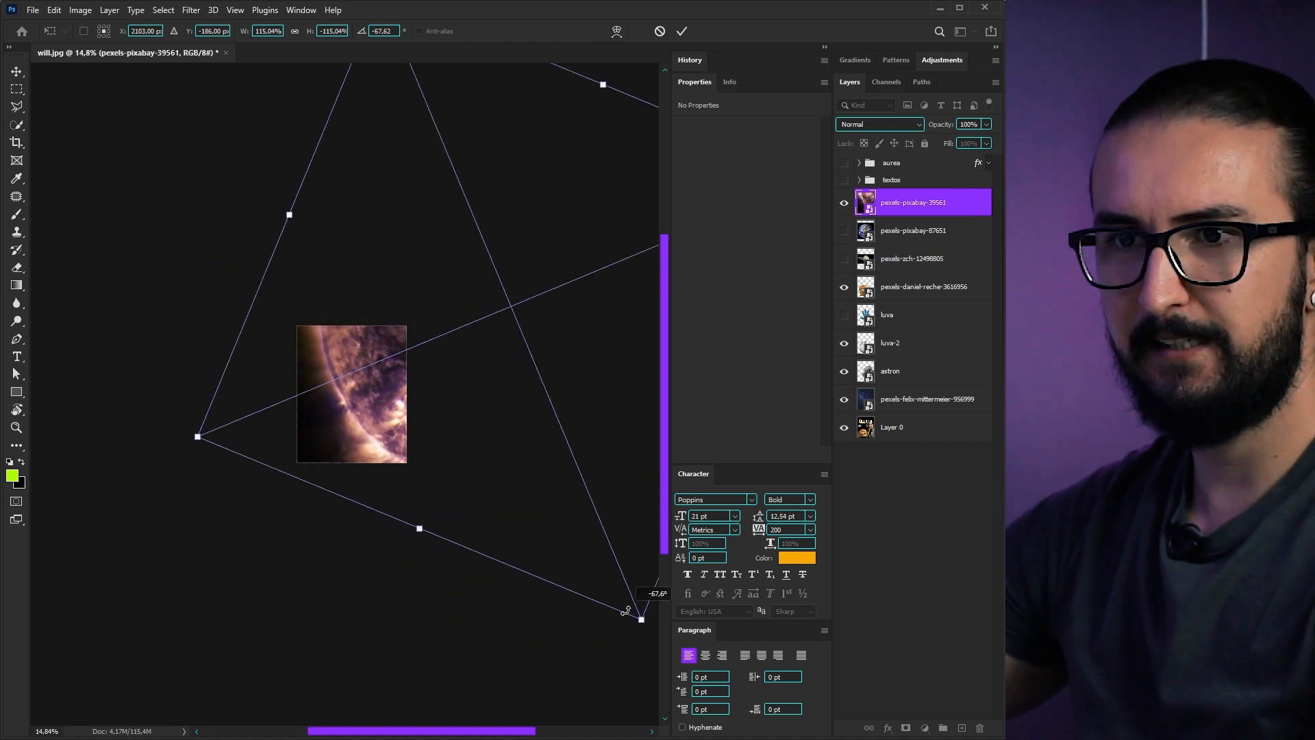
left_click_drag(464, 397, 440, 326)
left_click_drag(157, 365, 216, 537)
scroll(329, 437, "down", 4)
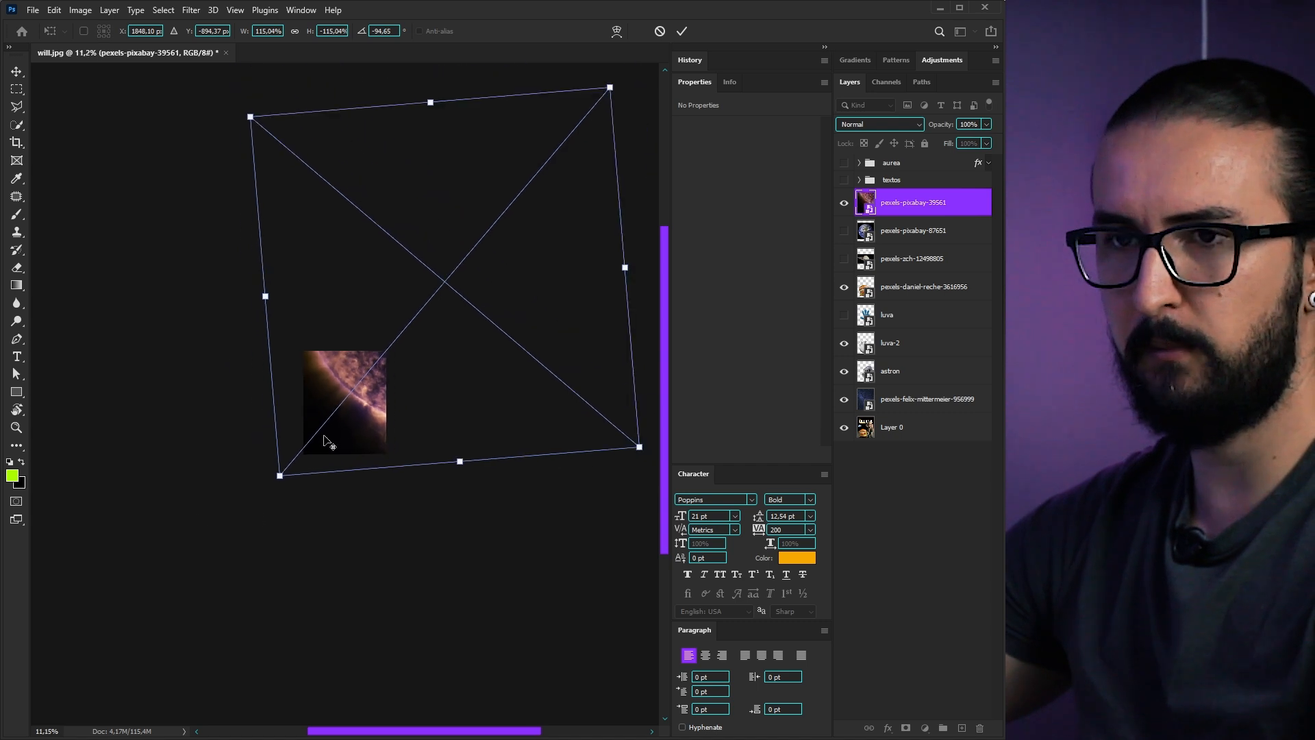
Enlarge the sun image to about 154% and place it so its glowing edge spans the top of the canvas
left_click_drag(341, 317, 318, 279)
left_click_drag(546, 411, 734, 497)
left_click_drag(79, 488, 361, 441)
left_click_drag(327, 509, 343, 303)
scroll(344, 393, "down", 6)
scroll(286, 389, "up", 4)
left_click_drag(215, 390, 166, 381)
left_click_drag(63, 417, 123, 348)
left_click_drag(412, 237, 405, 277)
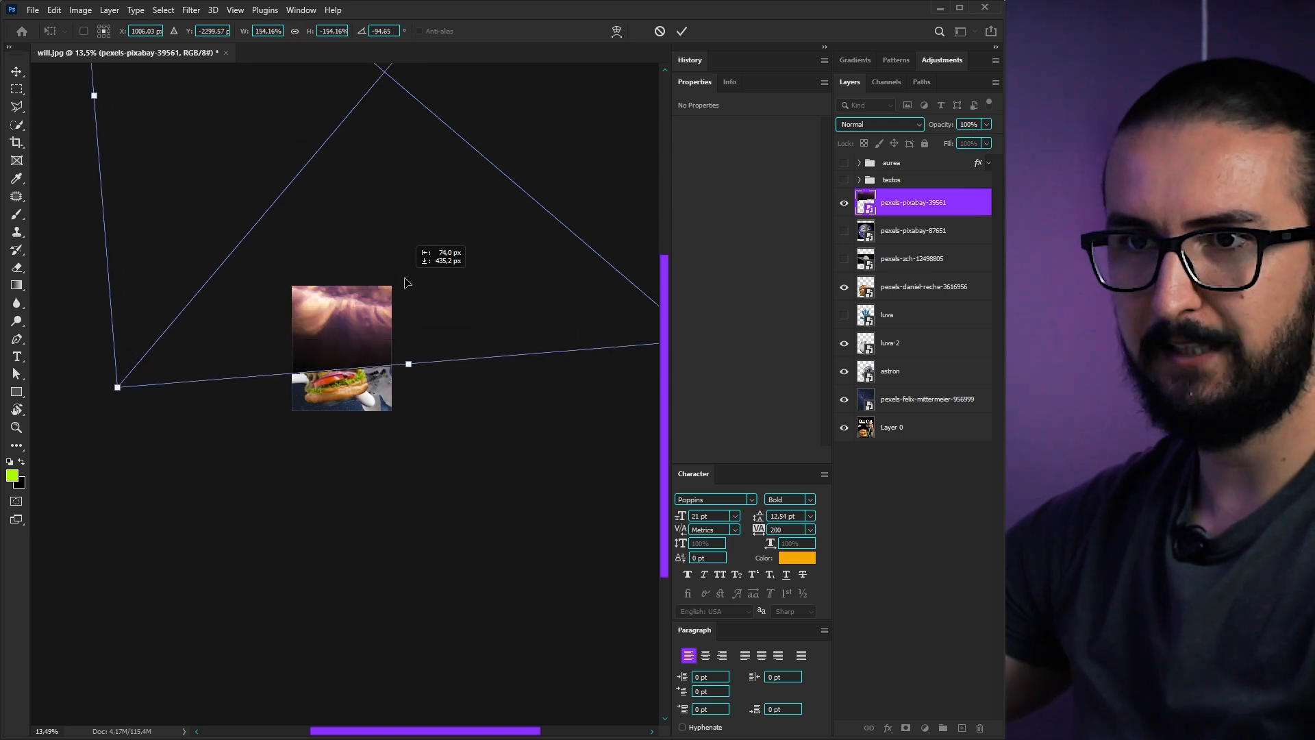
key("Return")
Stack the sun layer directly beneath astron and shift the sun image across the upper part of the poster
left_click_drag(921, 209, 911, 384)
scroll(313, 378, "up", 4)
scroll(399, 358, "down", 1)
left_click_drag(390, 296, 459, 319)
Flip the sun image horizontally over the poster's upper-left corner and rotate it to about -66.3°
key("ctrl+t")
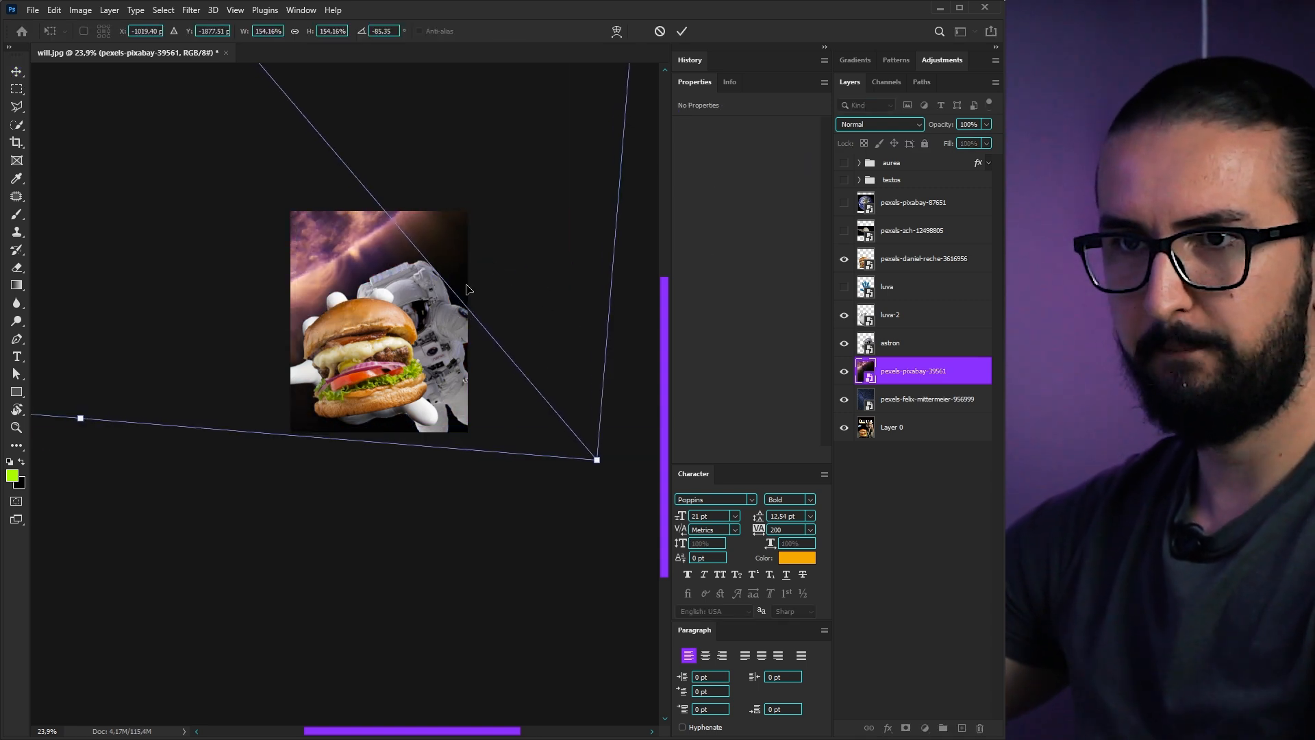
scroll(359, 309, "up", 5)
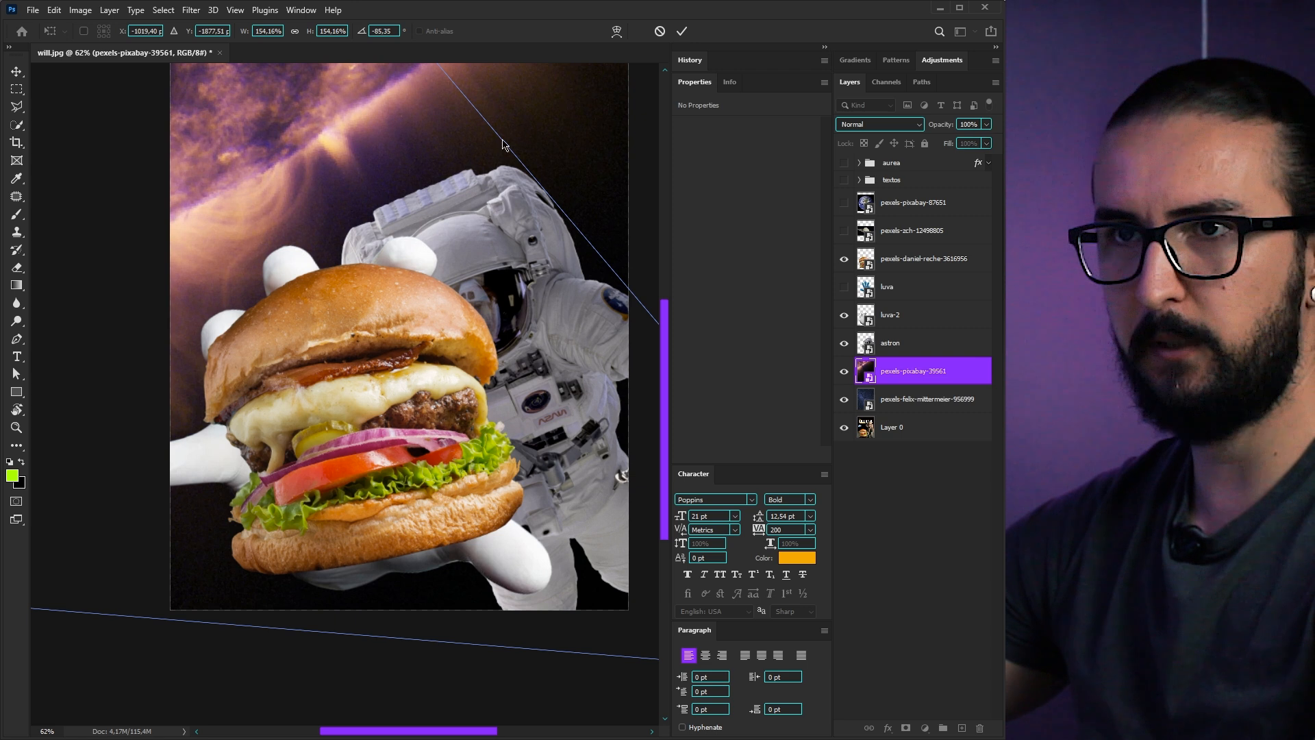
scroll(433, 239, "down", 10)
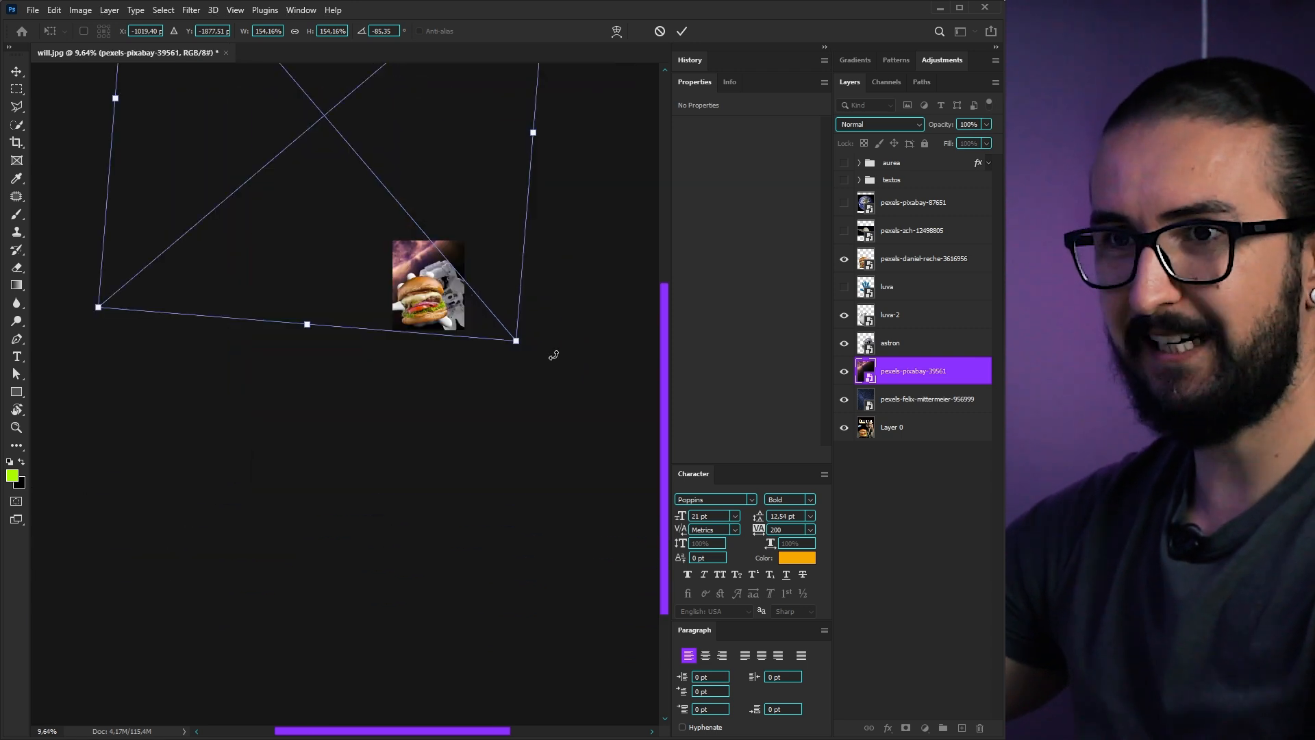
left_click_drag(524, 353, 438, 394)
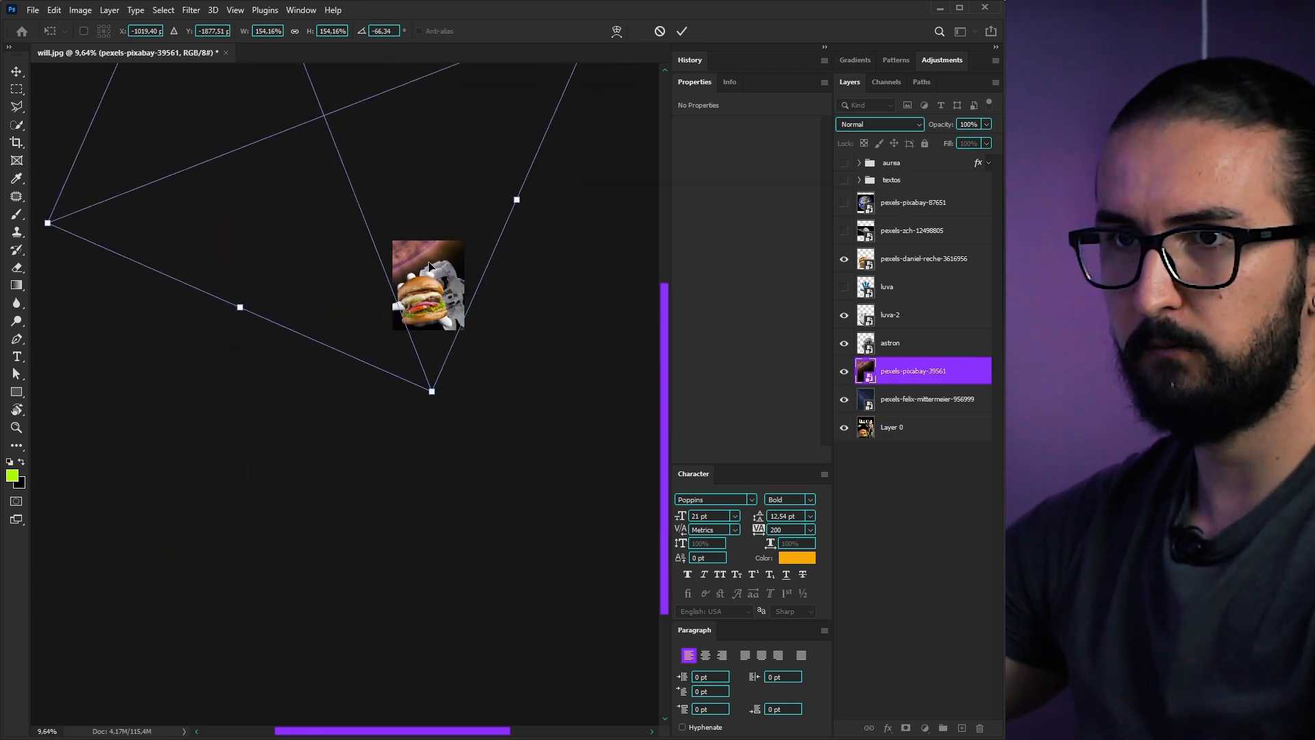
key("Return")
key("ctrl+0")
scroll(468, 237, "down", 2)
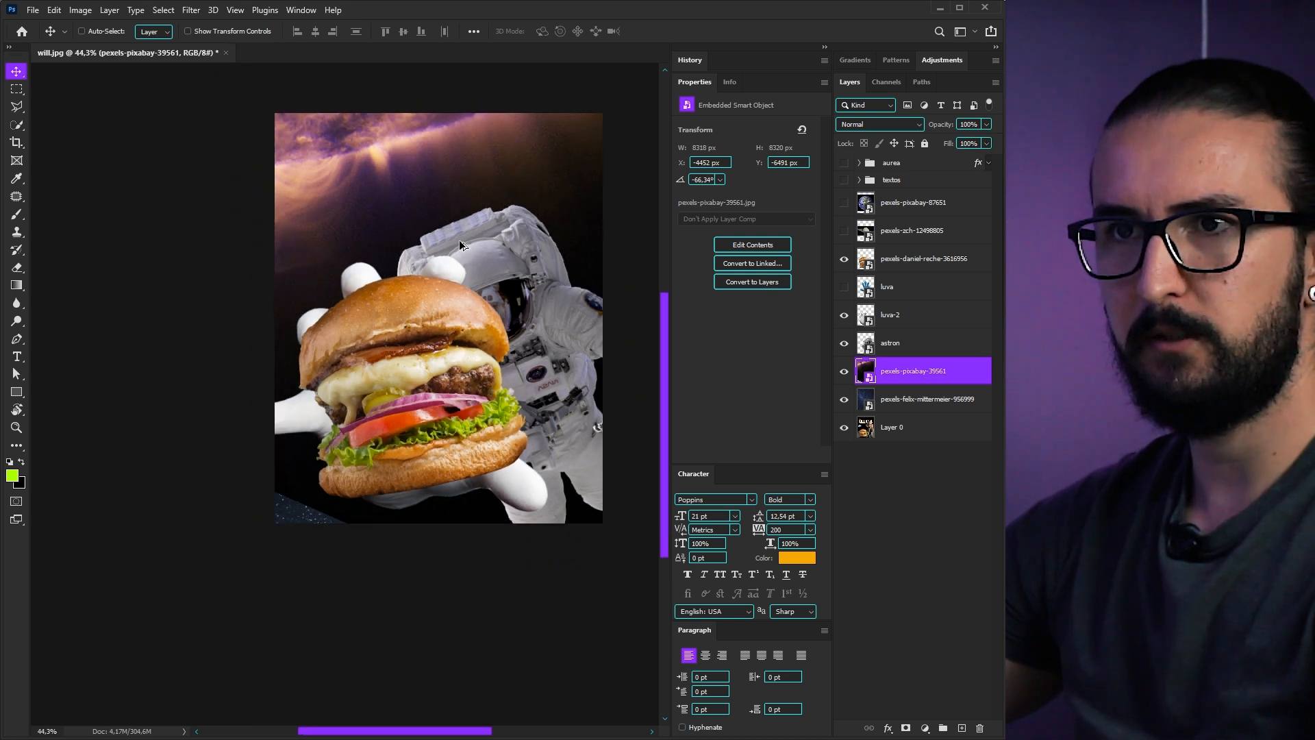
Hide the sun layer and scale the astronaut down to about 44.15%, centred at about X 716, Y 675 px
left_click_drag(507, 279, 448, 295)
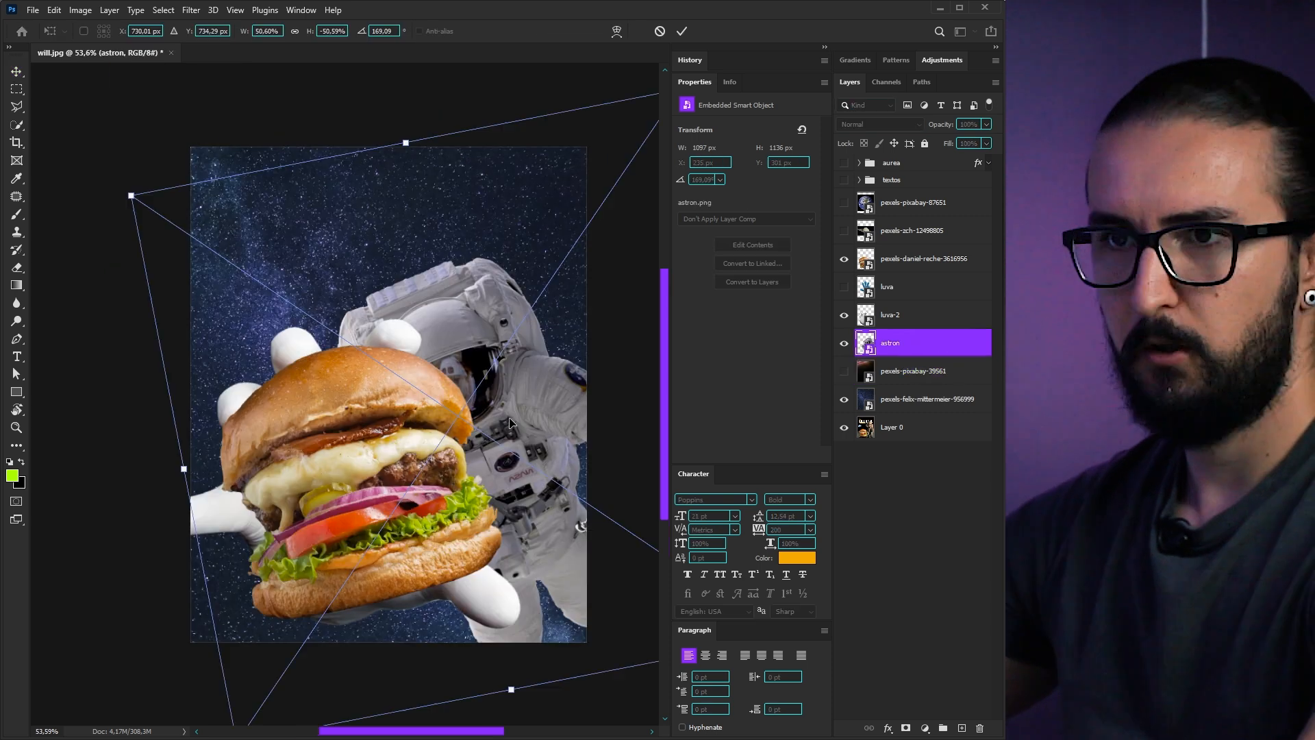
scroll(325, 446, "down", 2)
scroll(325, 446, "down", 3)
left_click_drag(293, 568, 302, 551)
left_click_drag(404, 489, 402, 485)
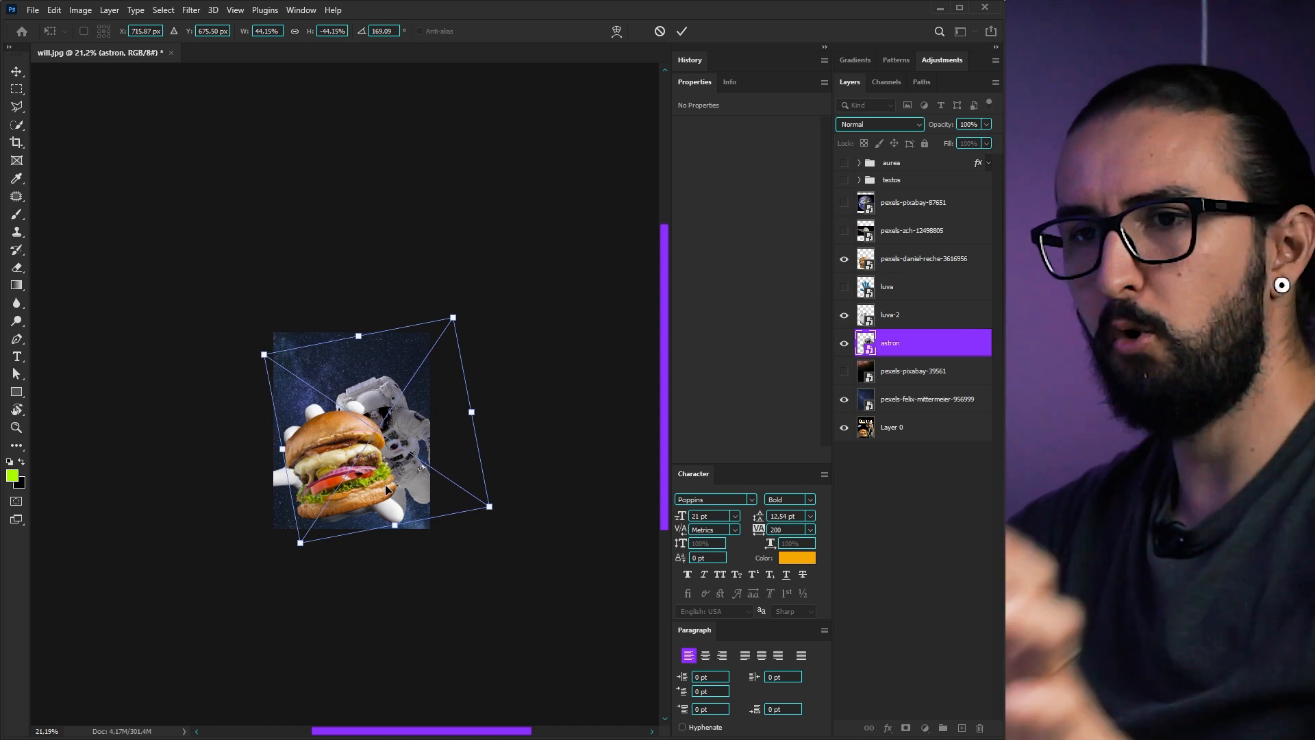
scroll(386, 489, "up", 5)
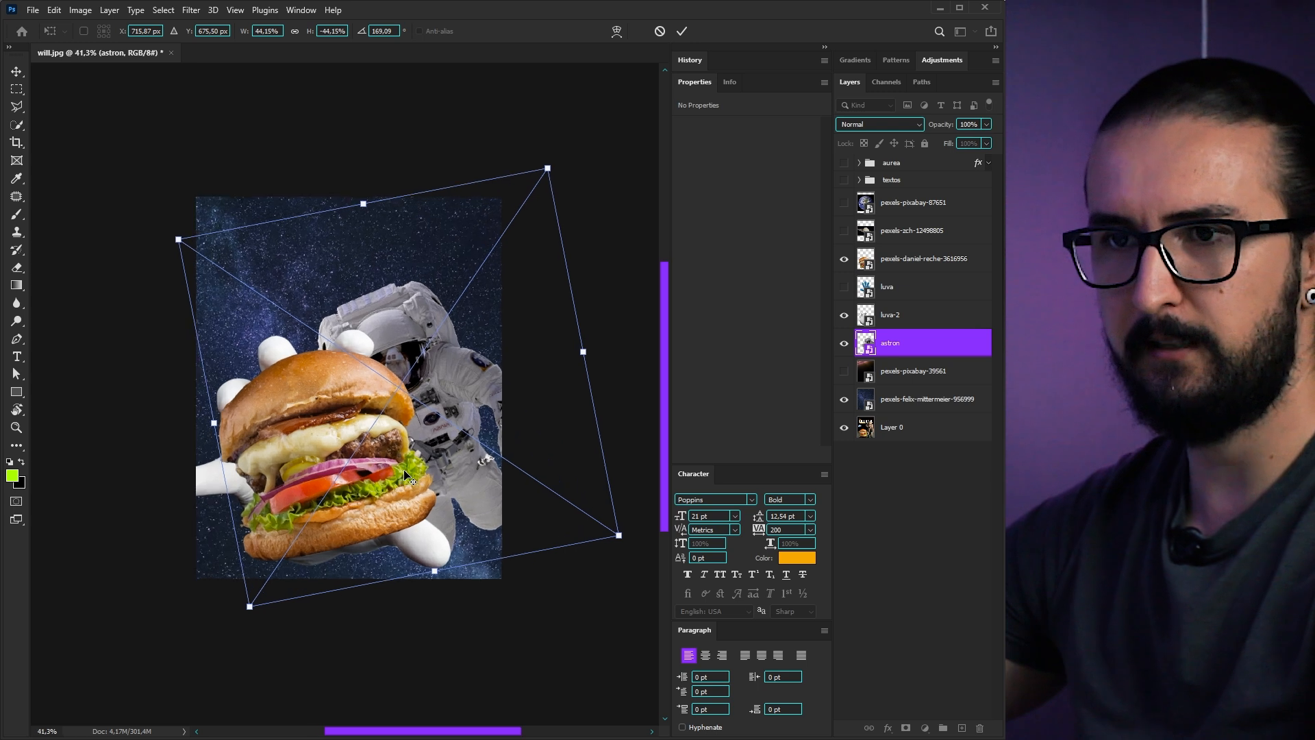
Rotate the astronaut upright to about -180° and place it behind the burger at about X 330, Y 360 px
left_click_drag(480, 457, 479, 471)
left_click_drag(581, 413, 637, 421)
key("Return")
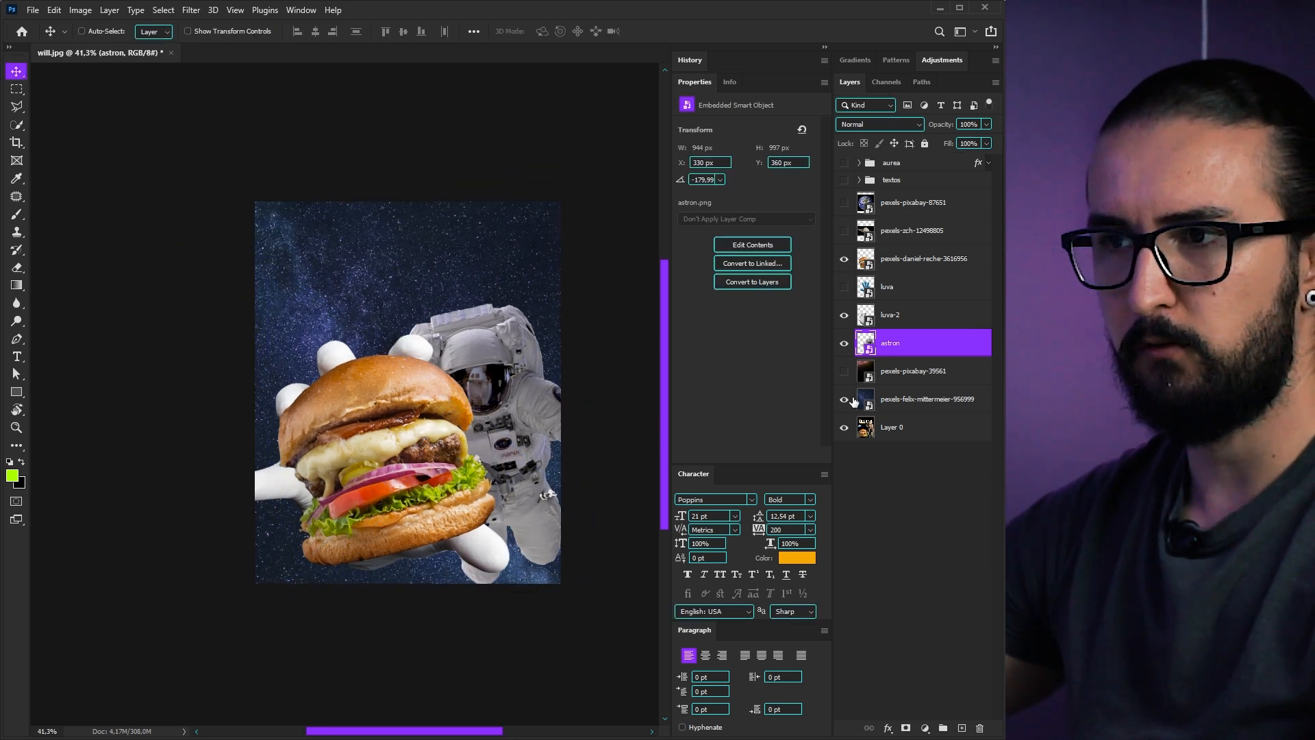
Group all the image layers above Layer 0 together with the textos folder
left_click(897, 400)
left_click(897, 203, "shift")
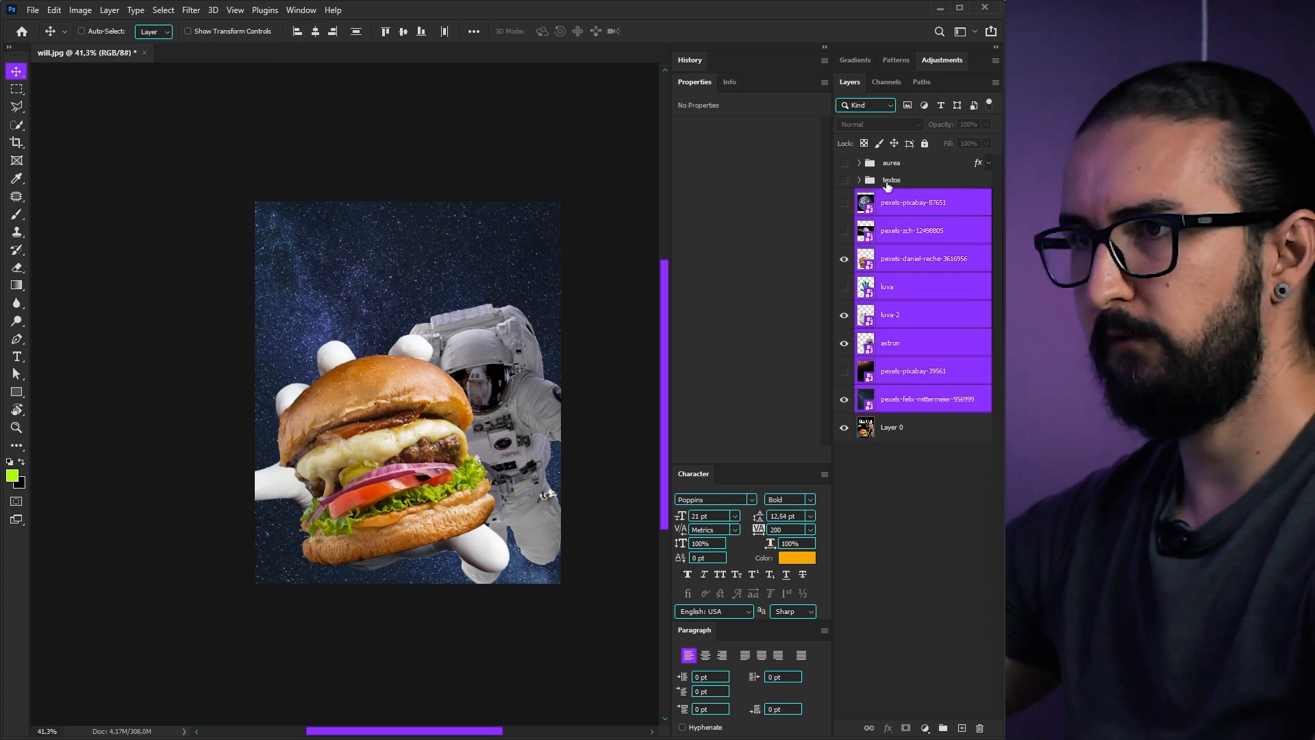
left_click(887, 183, "shift")
key("ctrl+g")
scroll(446, 333, "up", 4)
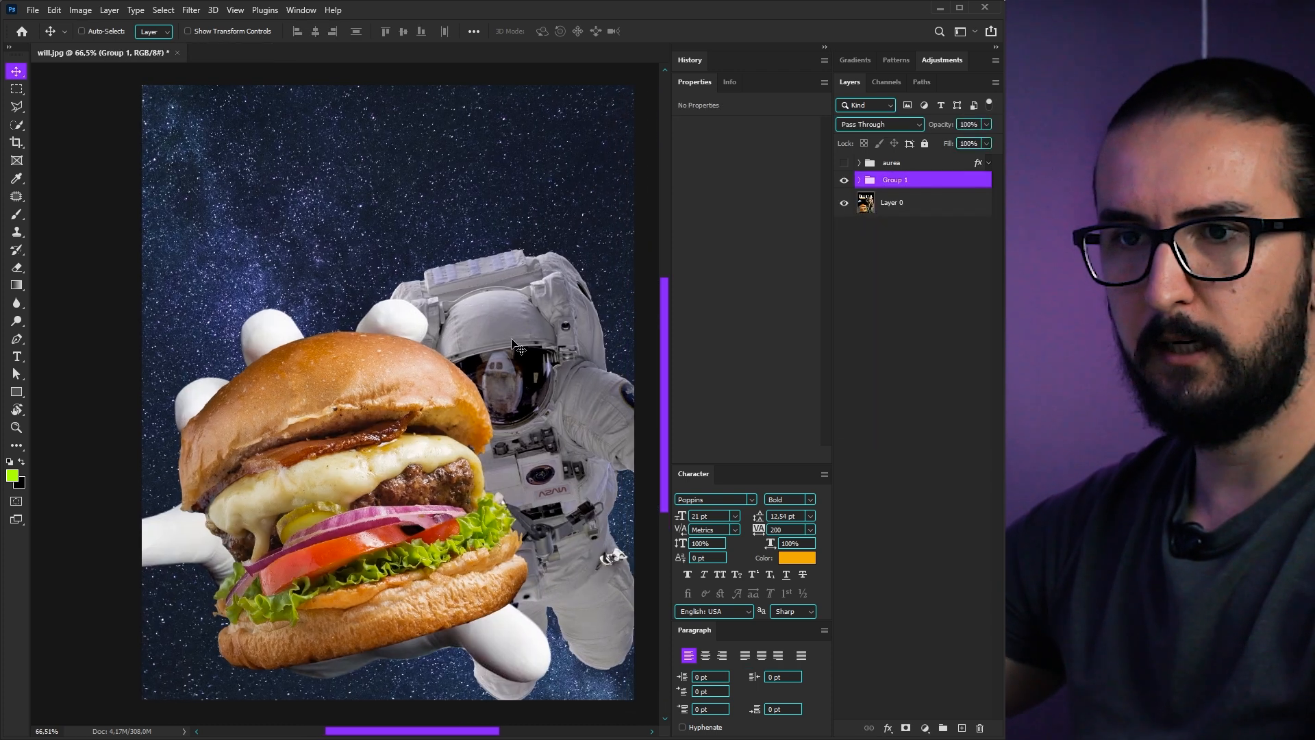
Reposition the luva-2 glove behind the burger at X -118, Y 450 px
left_click_drag(405, 474, 392, 507)
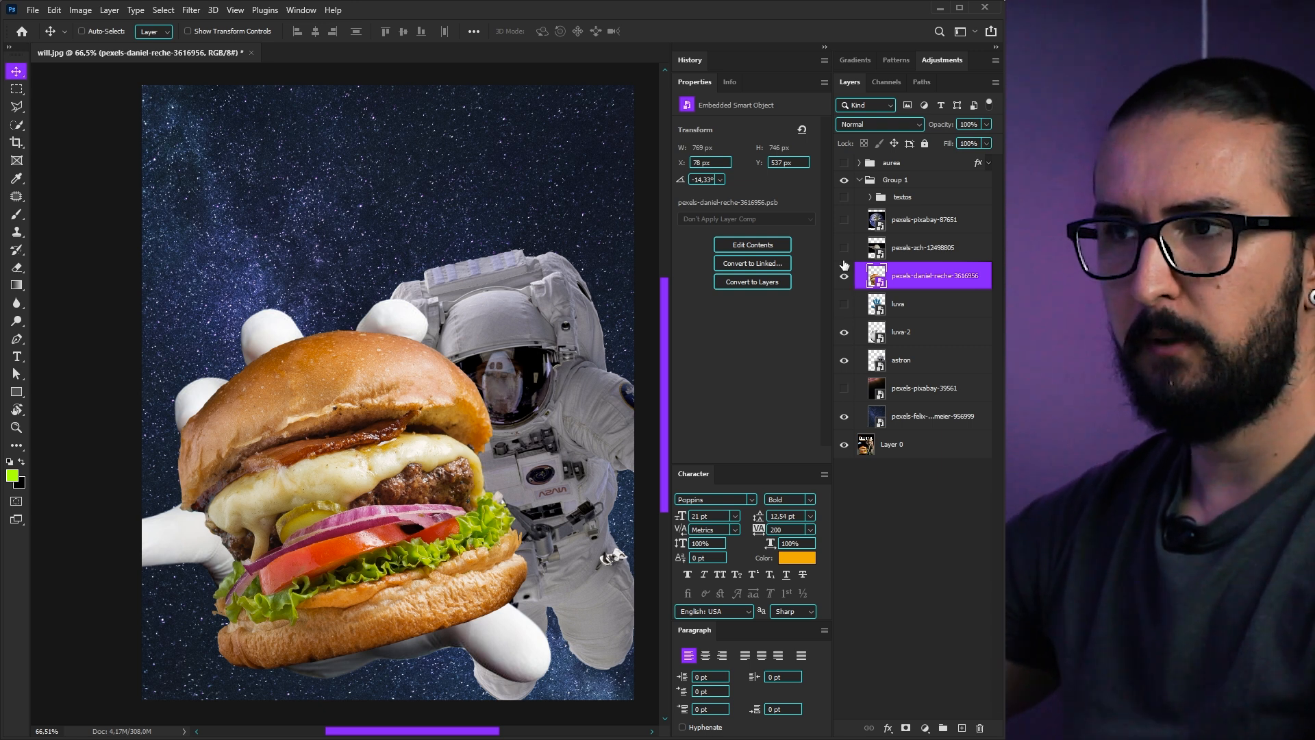
left_click(844, 181)
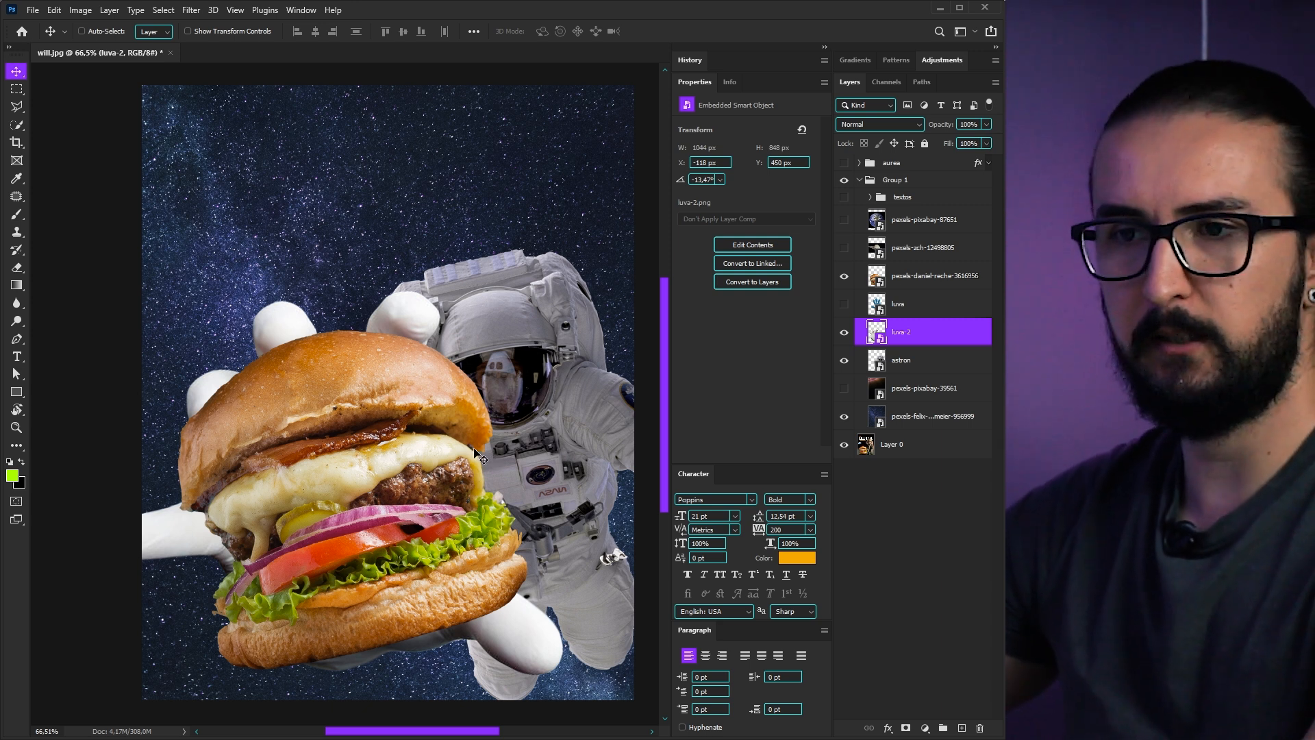
left_click_drag(509, 410, 502, 414)
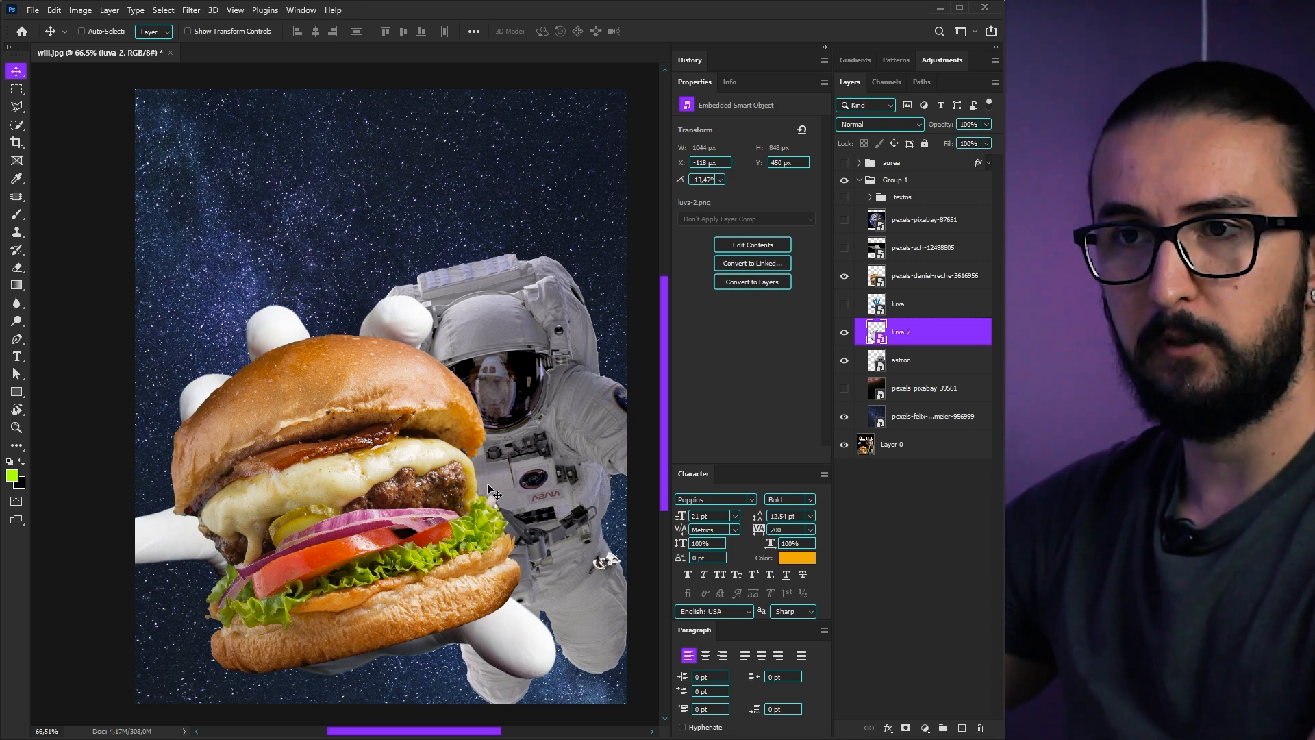
left_click_drag(509, 434, 520, 438)
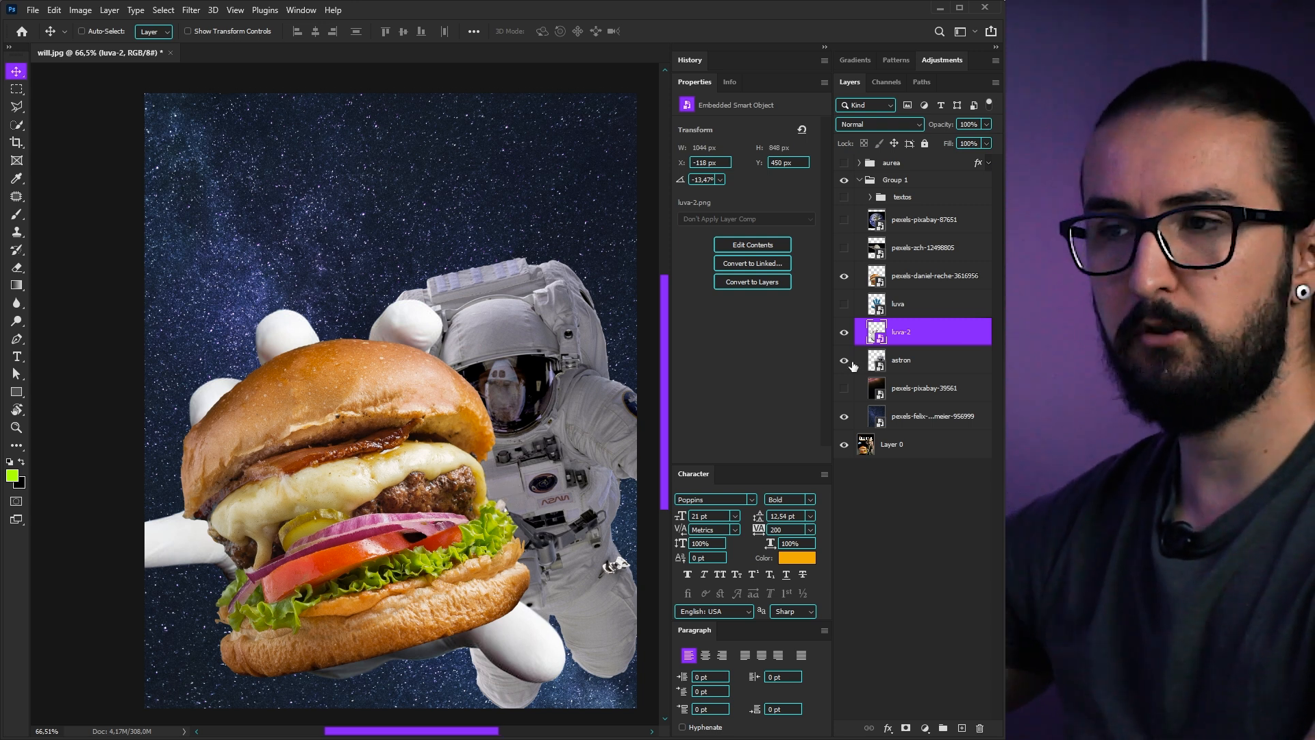
left_click(887, 388)
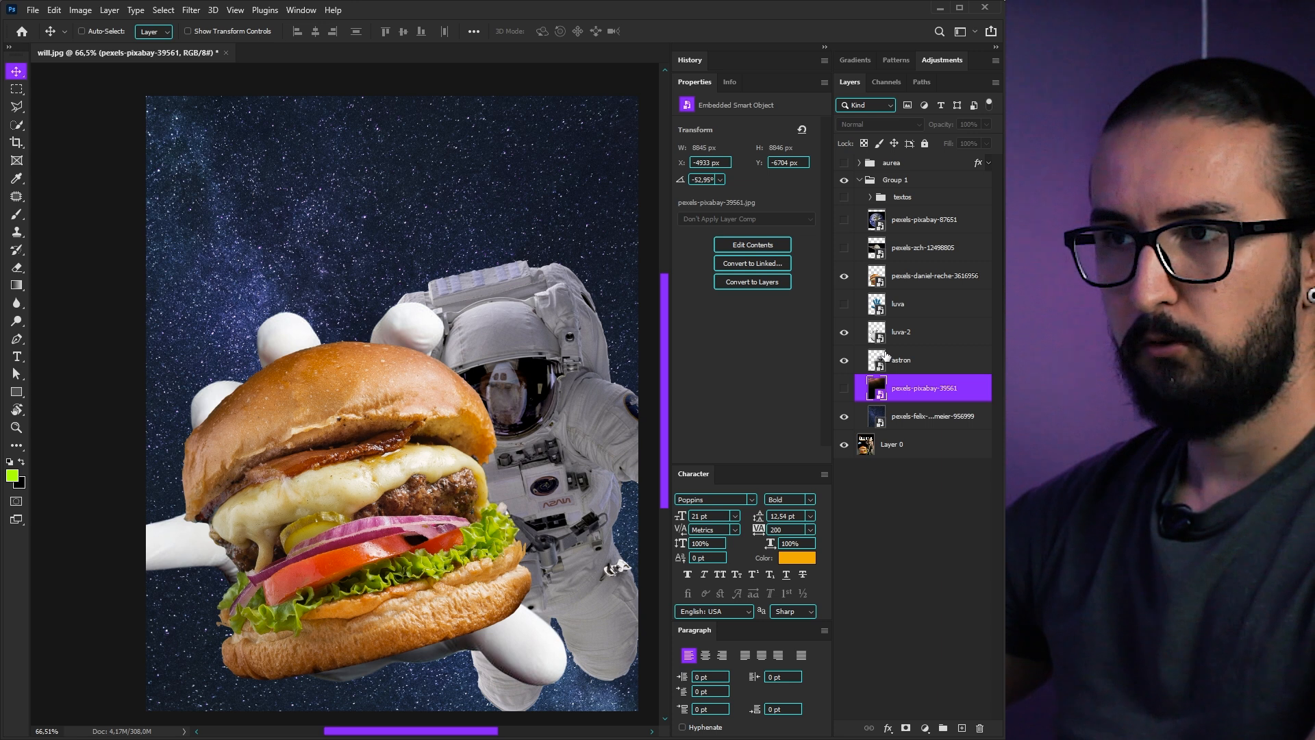
Show the textos folder and enlarge the "Delícia" text in all caps to 228.54 pt across the space above the burger
left_click(880, 198)
left_click(869, 198)
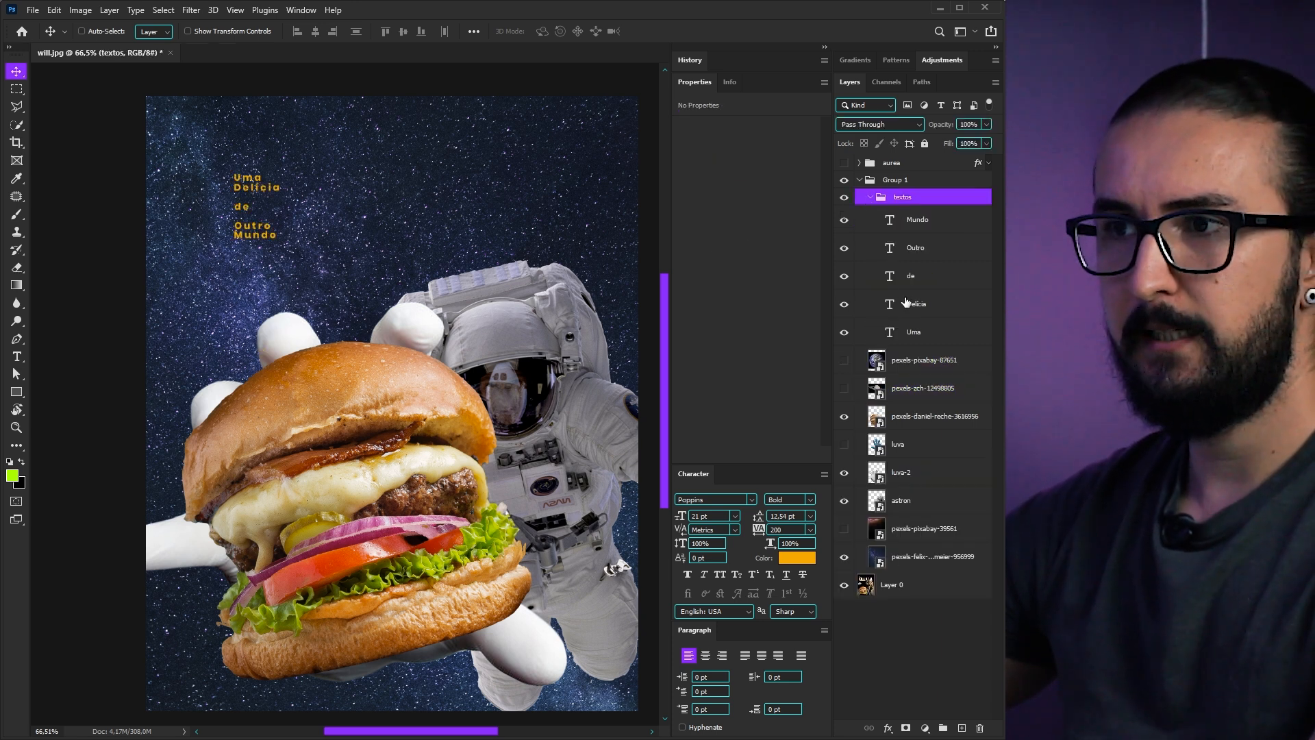
left_click(906, 302)
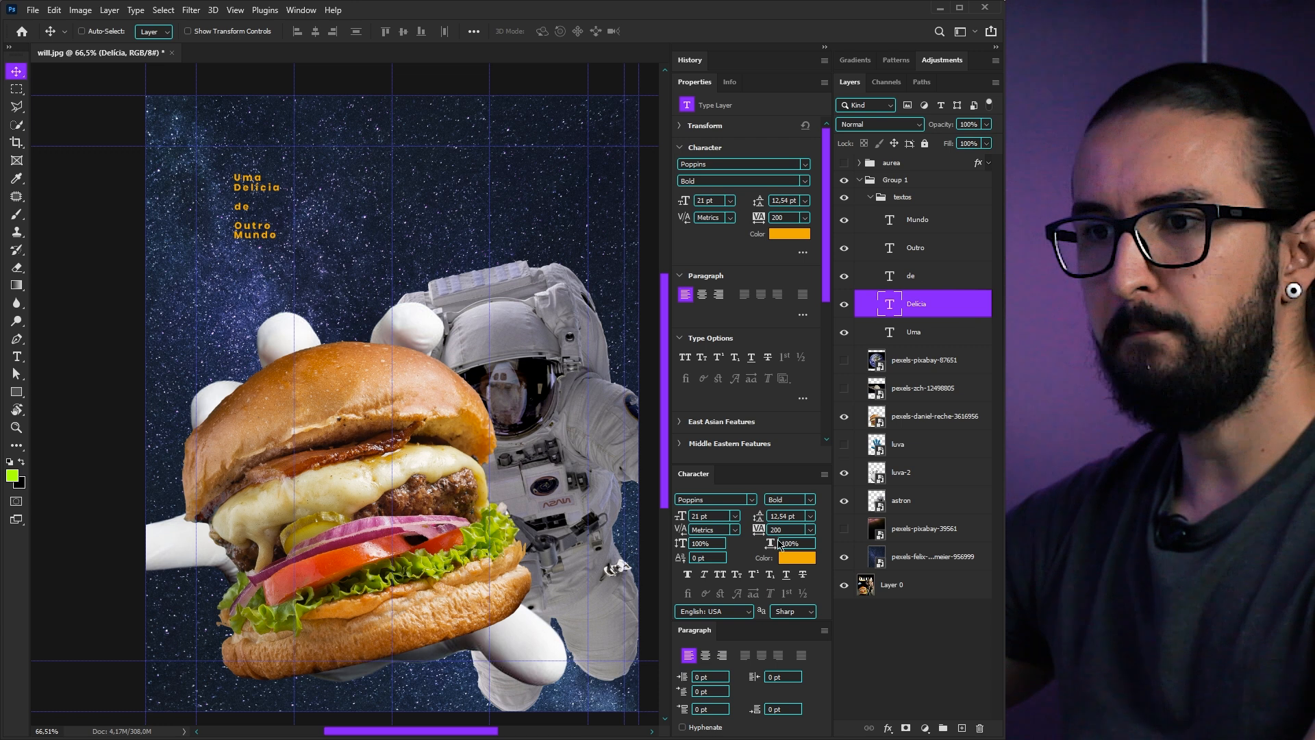
key("ctrl+t")
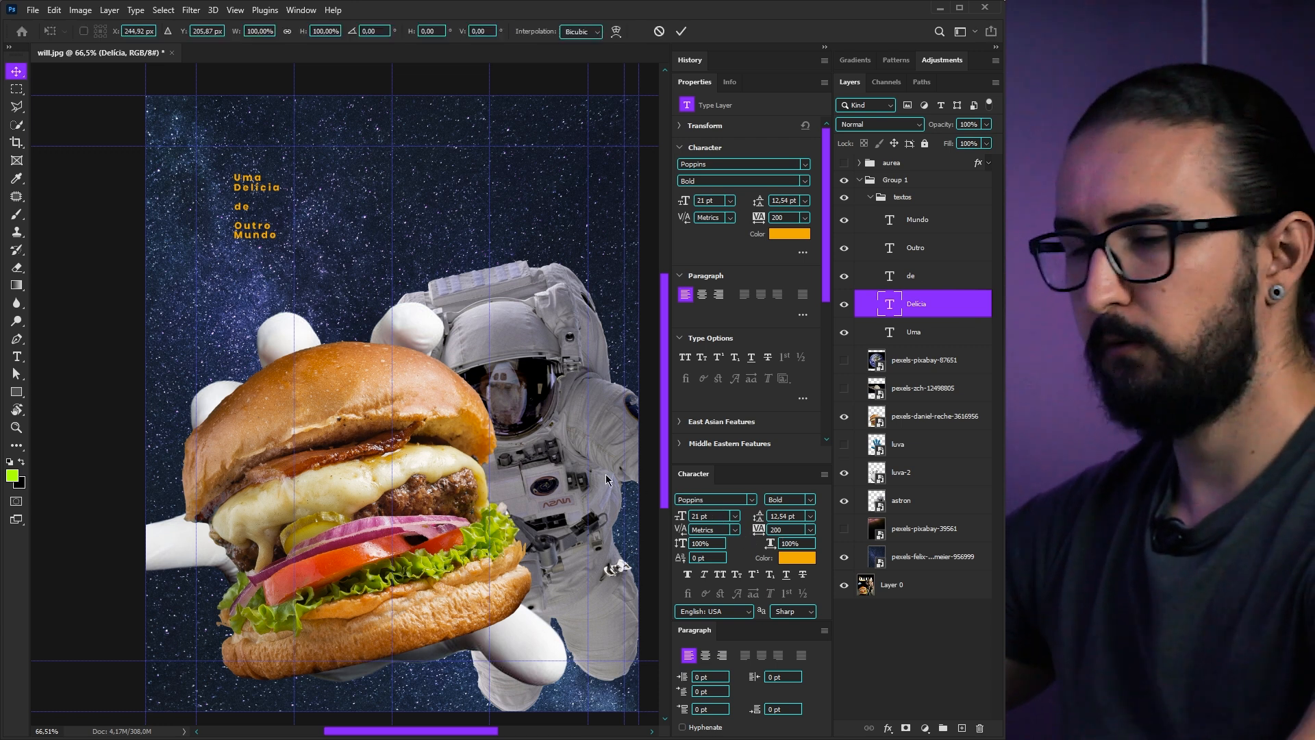
left_click_drag(272, 197, 597, 318)
left_click_drag(235, 180, 192, 160)
key("Return")
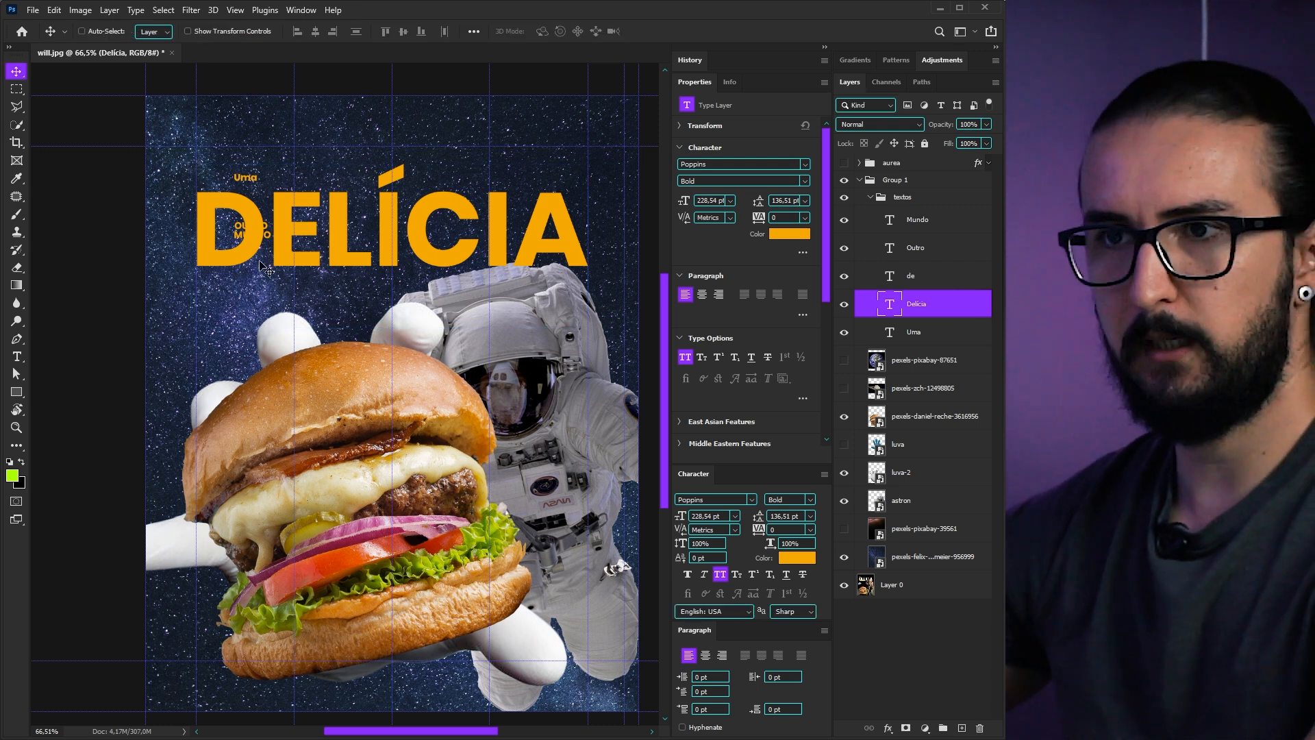
Change the DELÍCIA font to Mandalore Regular and scale it to 381.44 pt across the poster's width
left_click(757, 501)
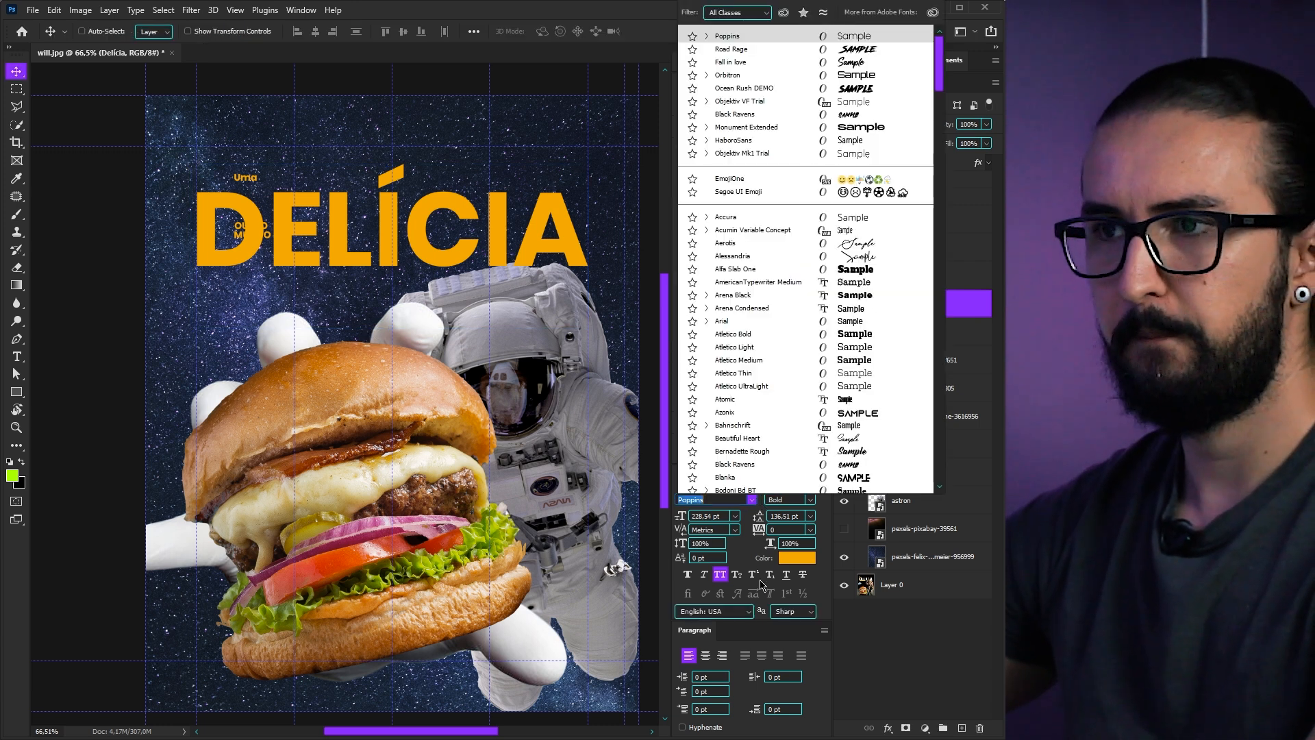
left_click(793, 381)
key("ctrl+t")
left_click_drag(428, 278, 587, 369)
key("Return")
left_click_drag(334, 283, 334, 268)
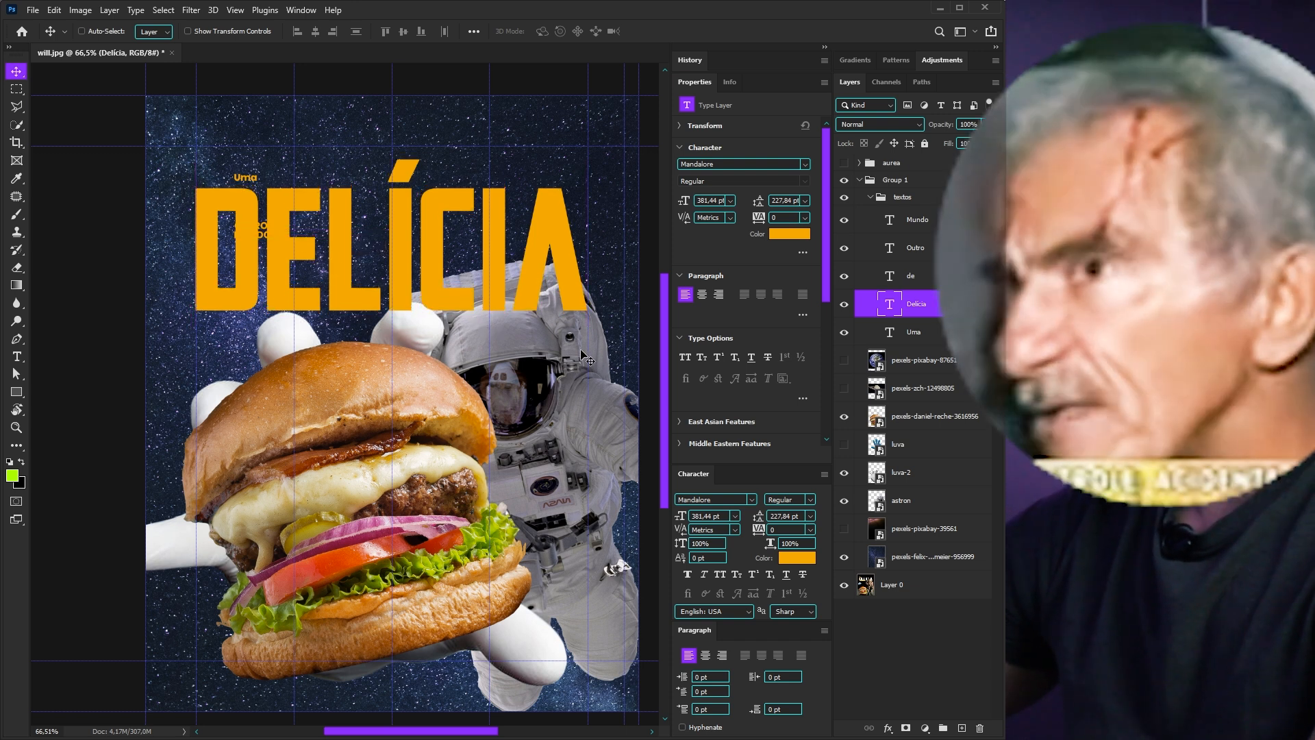
Enlarge "Uma" to 91.26 pt above the start of DELÍCIA and move the small "de" text near "OUTRO MUNDO"
left_click(913, 332)
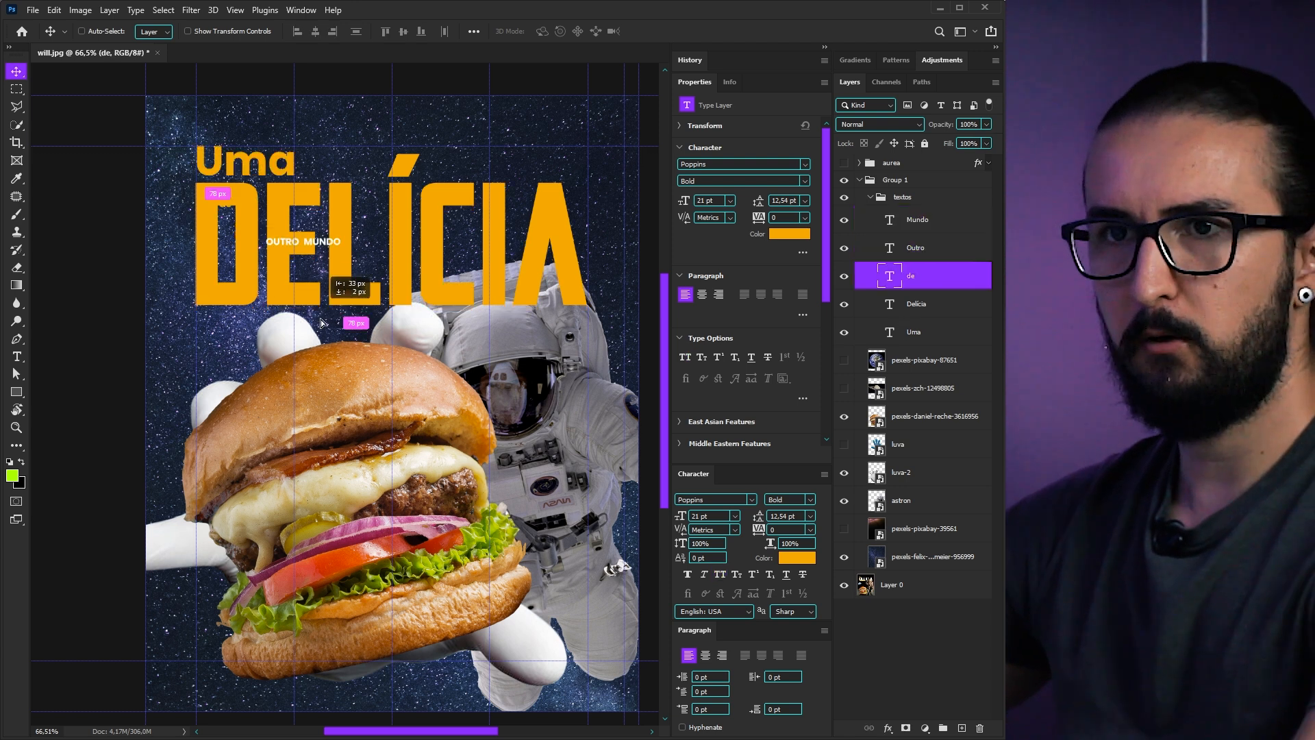
left_click_drag(336, 303, 347, 342)
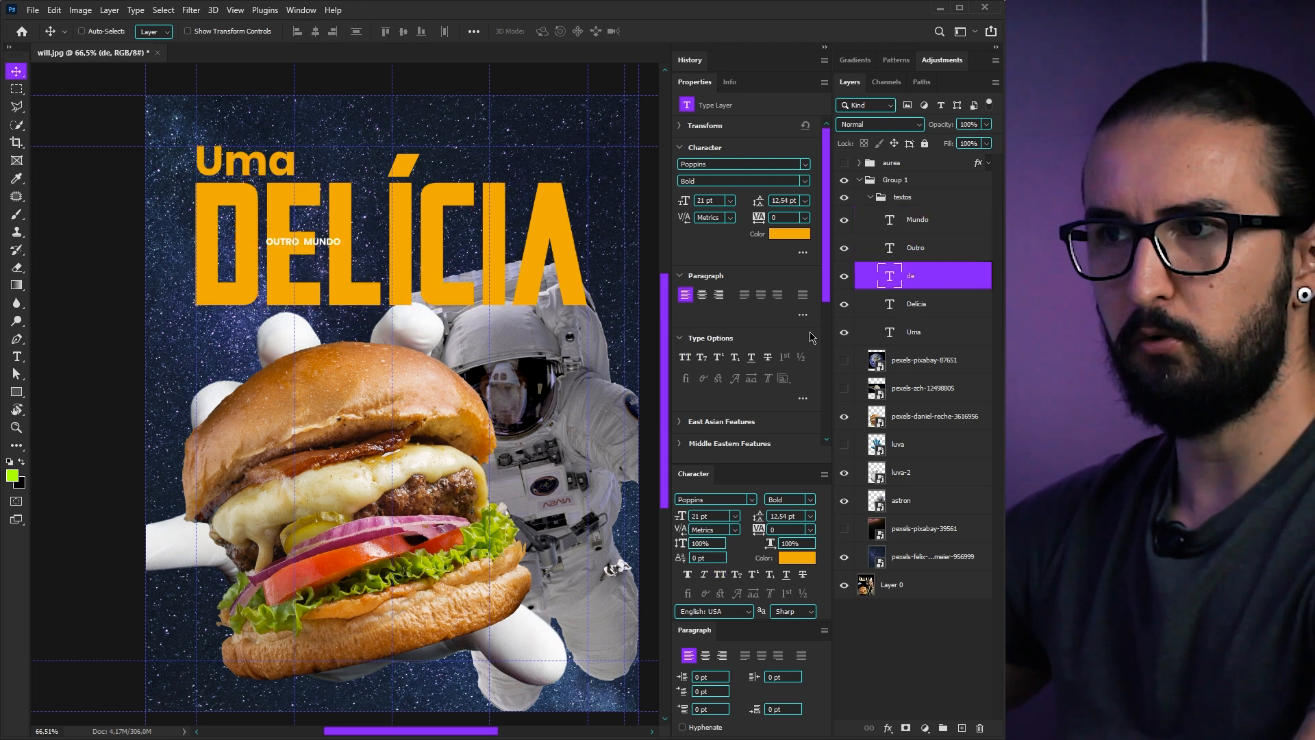
Format the de, Outro and Mundo texts in white all caps and align their vertical centres
left_click(918, 221, "shift")
left_click(720, 575)
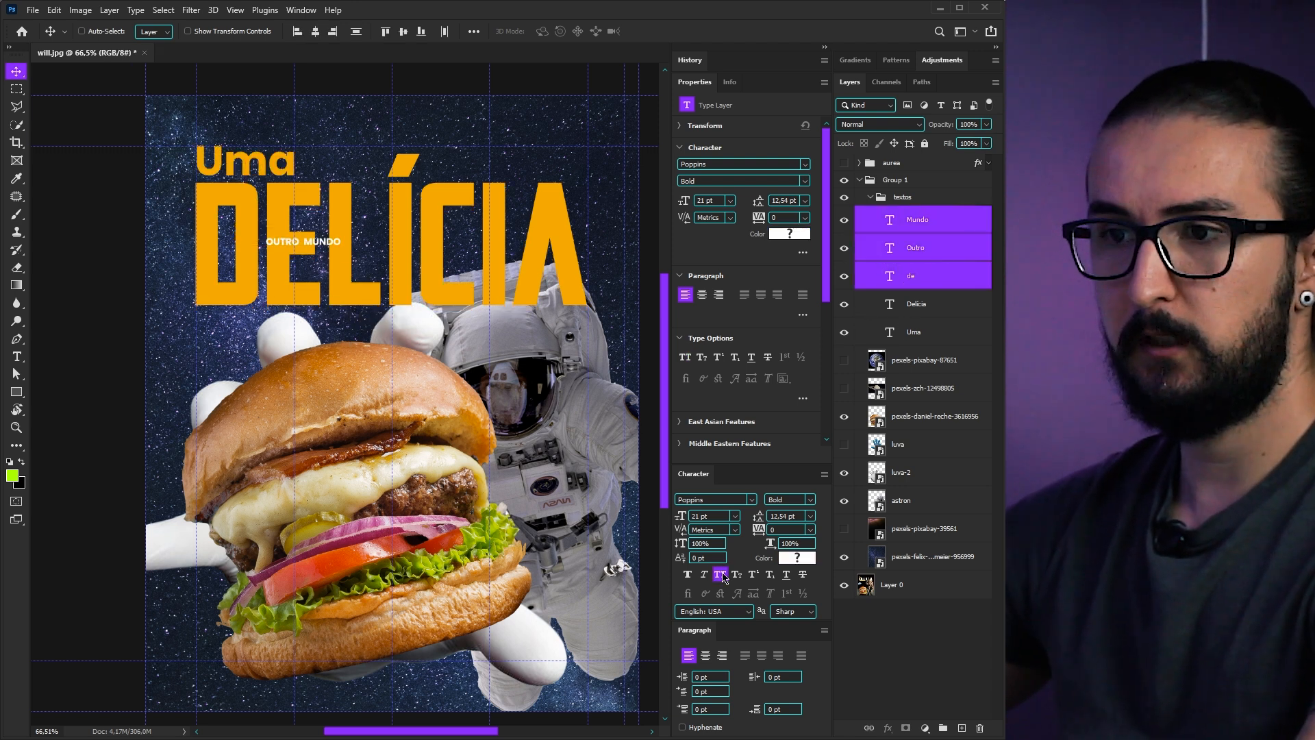
left_click(797, 559)
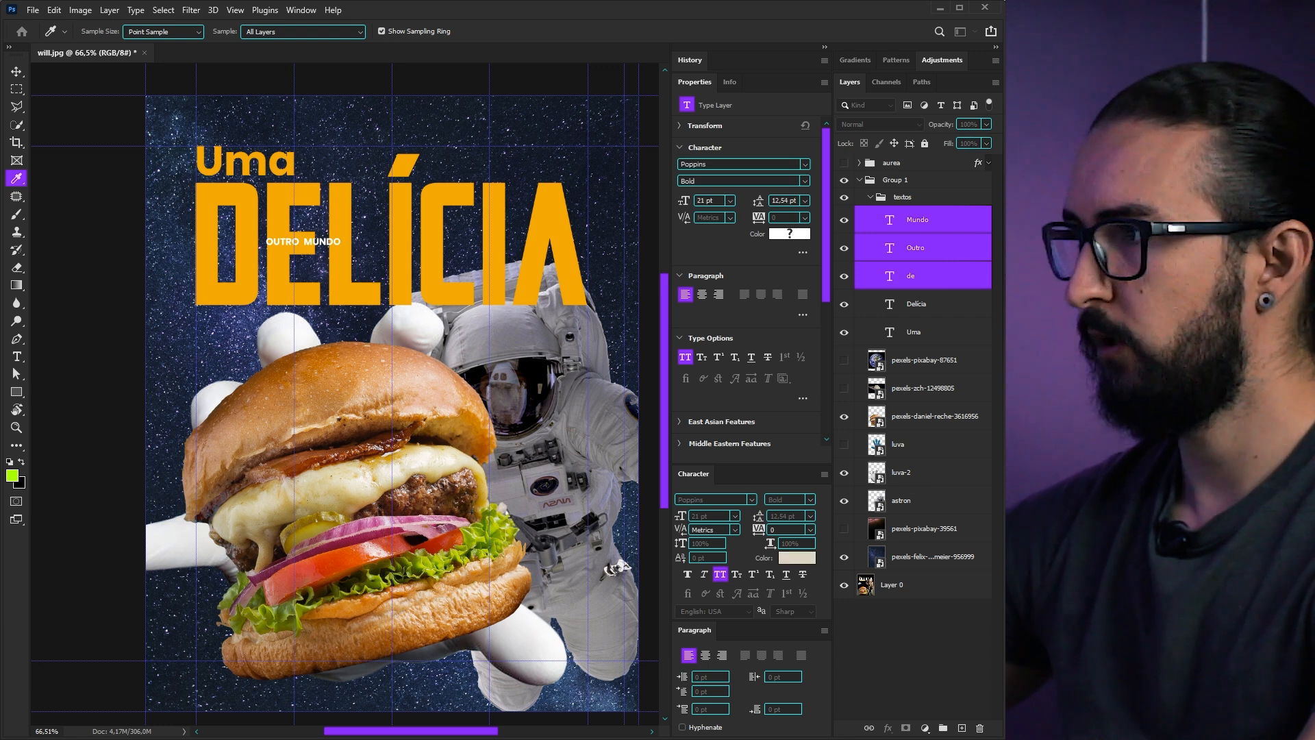
key("Return")
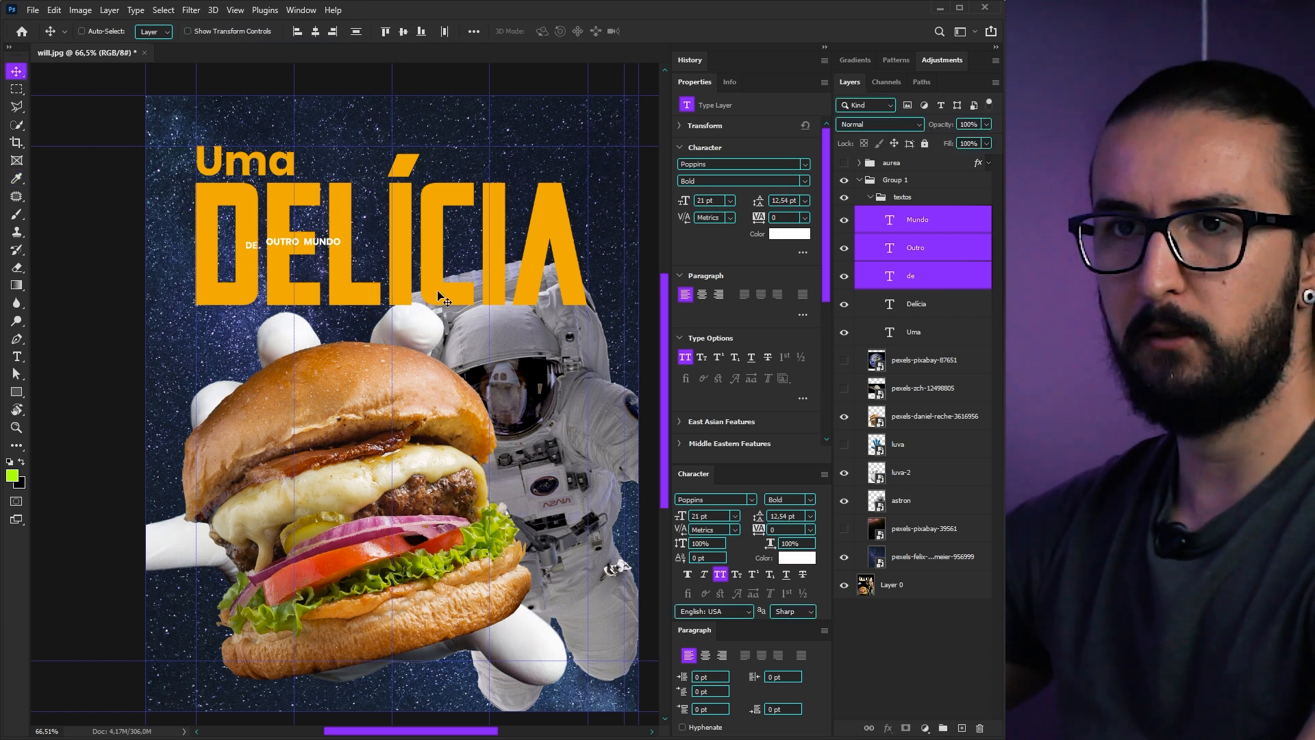
left_click(404, 31)
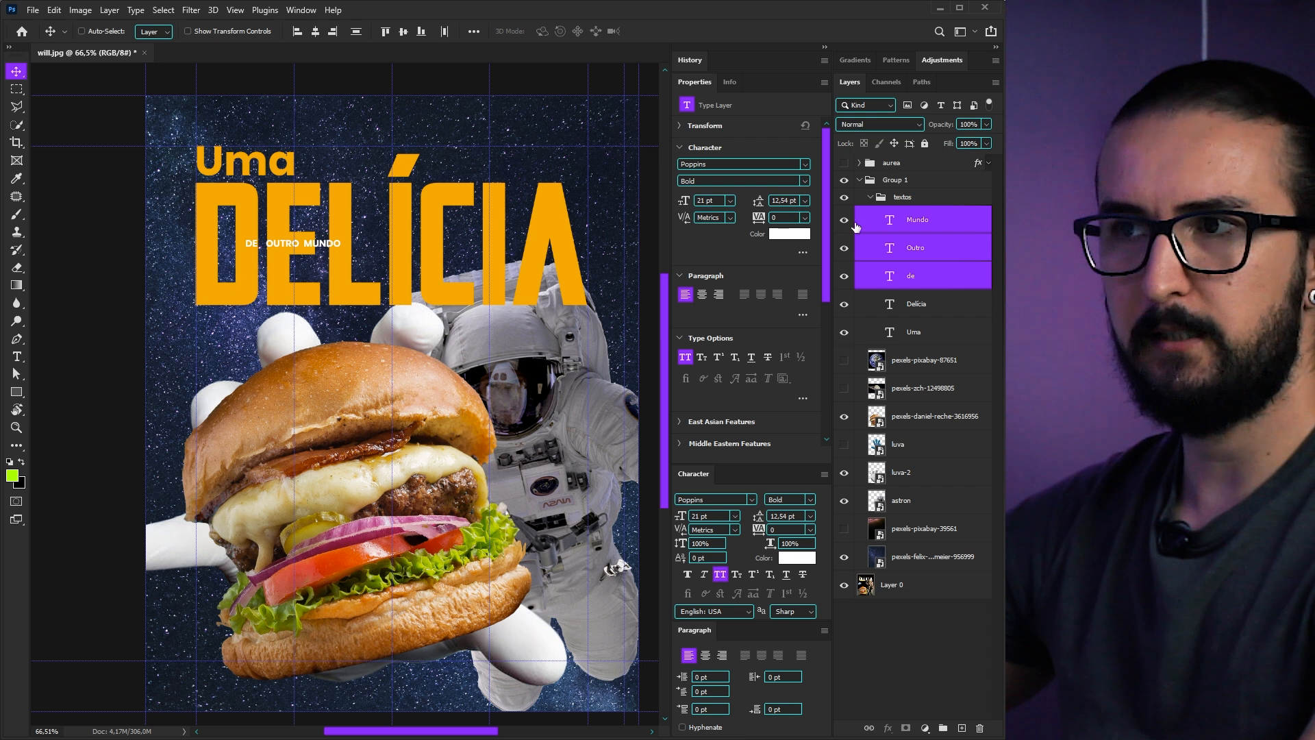
Nudge "DE" closer to "OUTRO" and scale the DE OUTRO MUNDO texts to 68.75 pt along the lower edge of DELÍCIA
left_click(918, 279)
key("b")
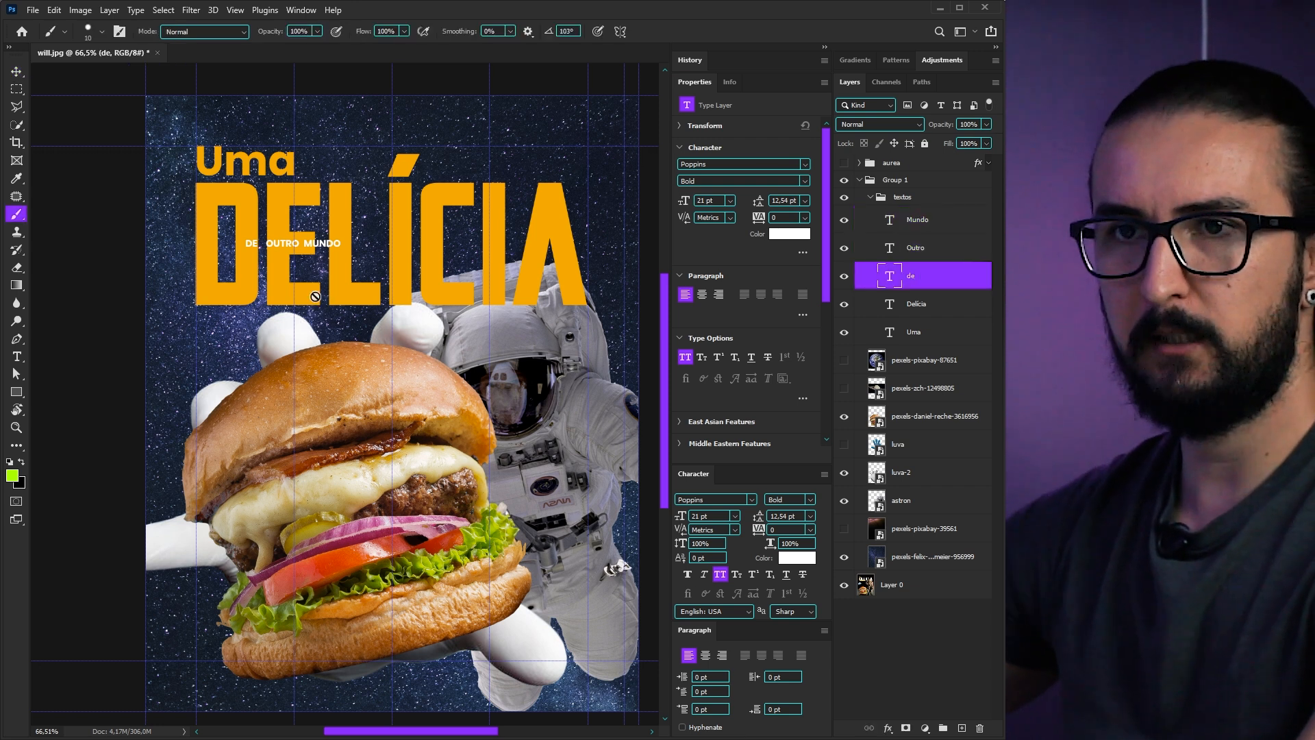
key("v")
key("shift+Right")
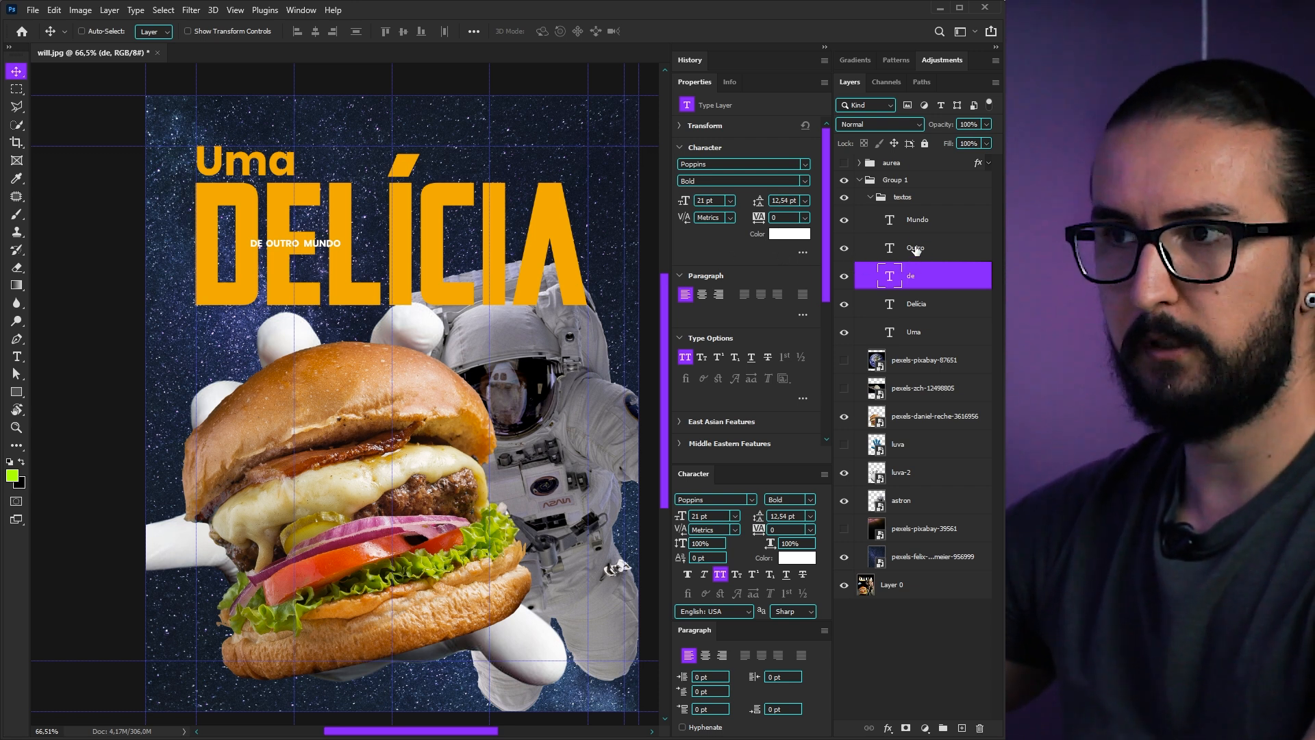
left_click(921, 220, "shift")
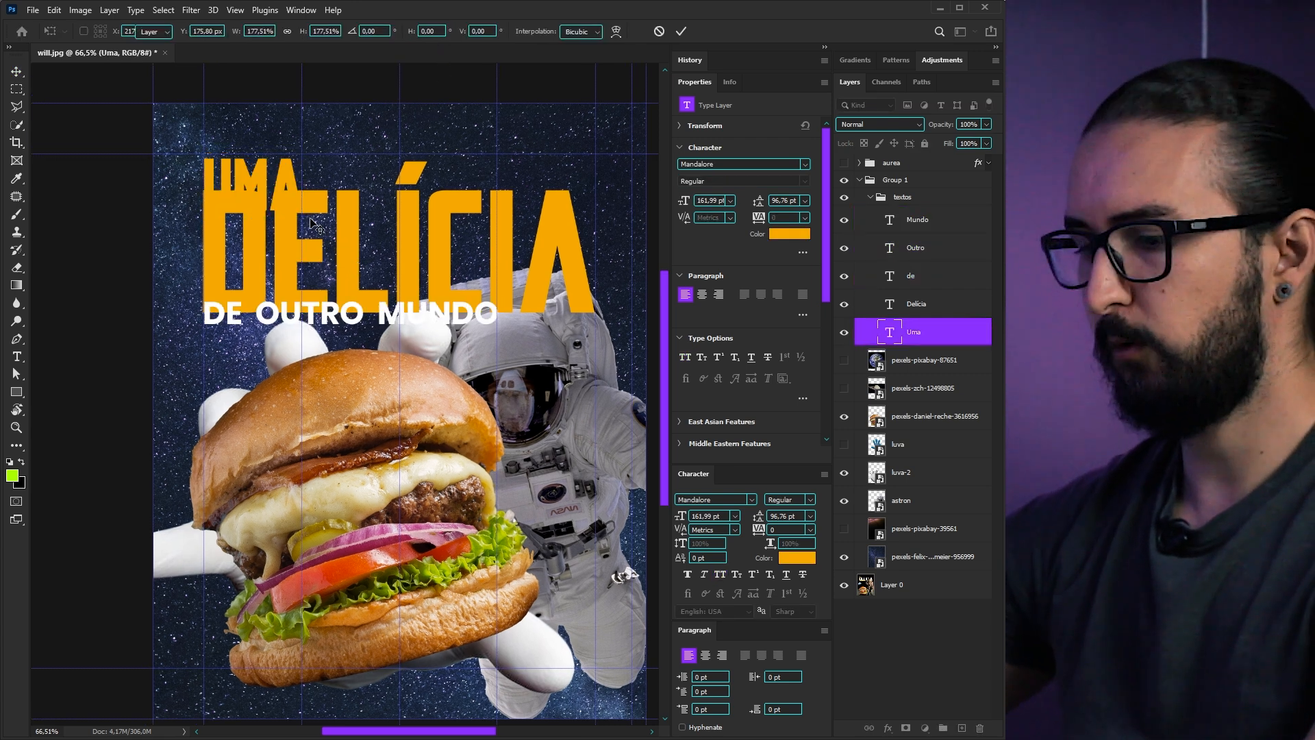
Try "UMA" in Mandalore at 161.99 pt over DELÍCIA, and undo back to Poppins Bold
left_click_drag(266, 233, 267, 212)
key("ctrl+z")
key("ctrl+z")
key("ctrl+z")
key("ctrl+z")
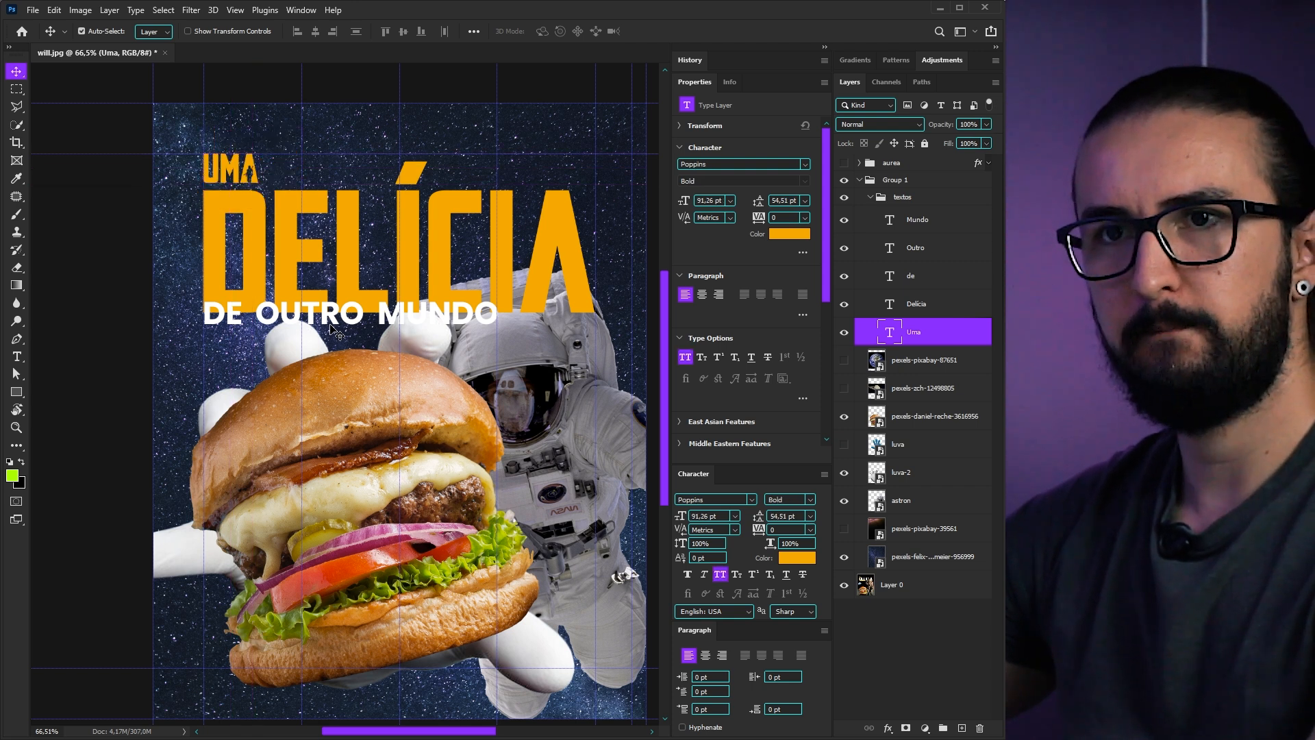
Hide the guides and check the font size of the de, Outro and Mundo texts
left_click_drag(522, 381, 500, 361)
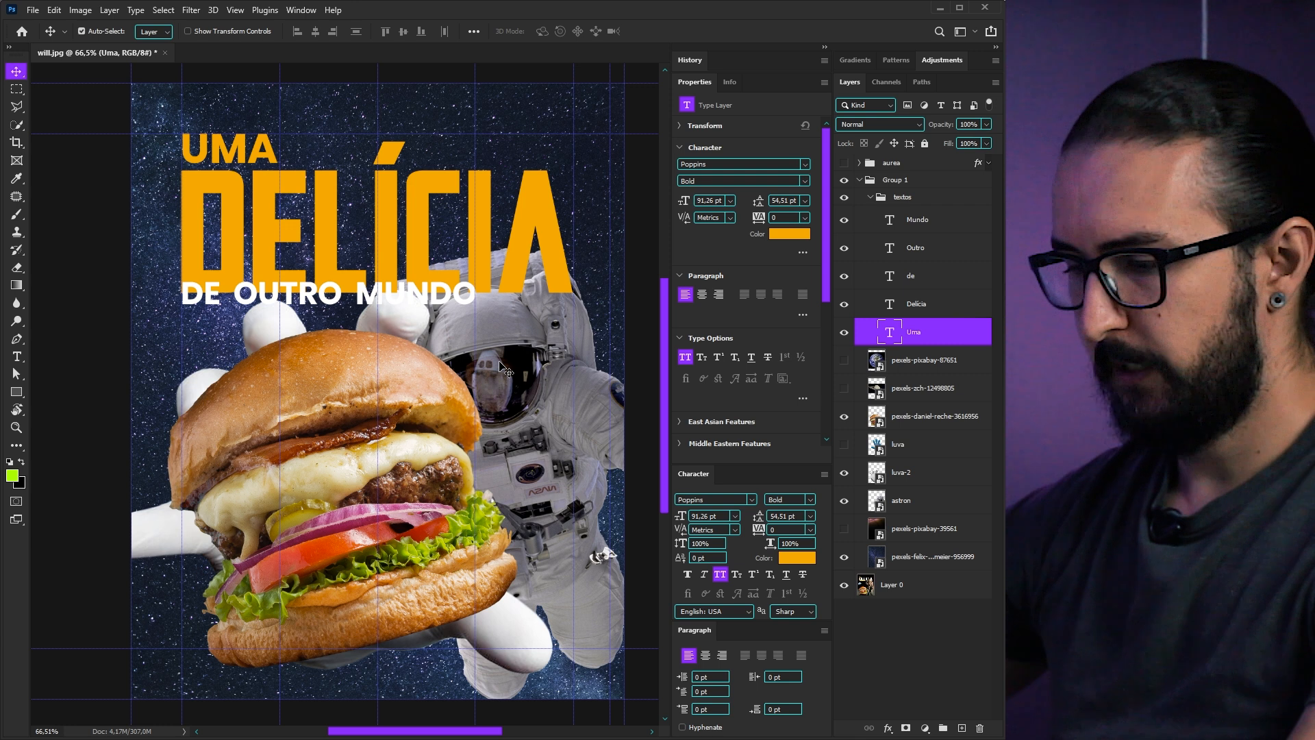
key("ctrl+semicolon")
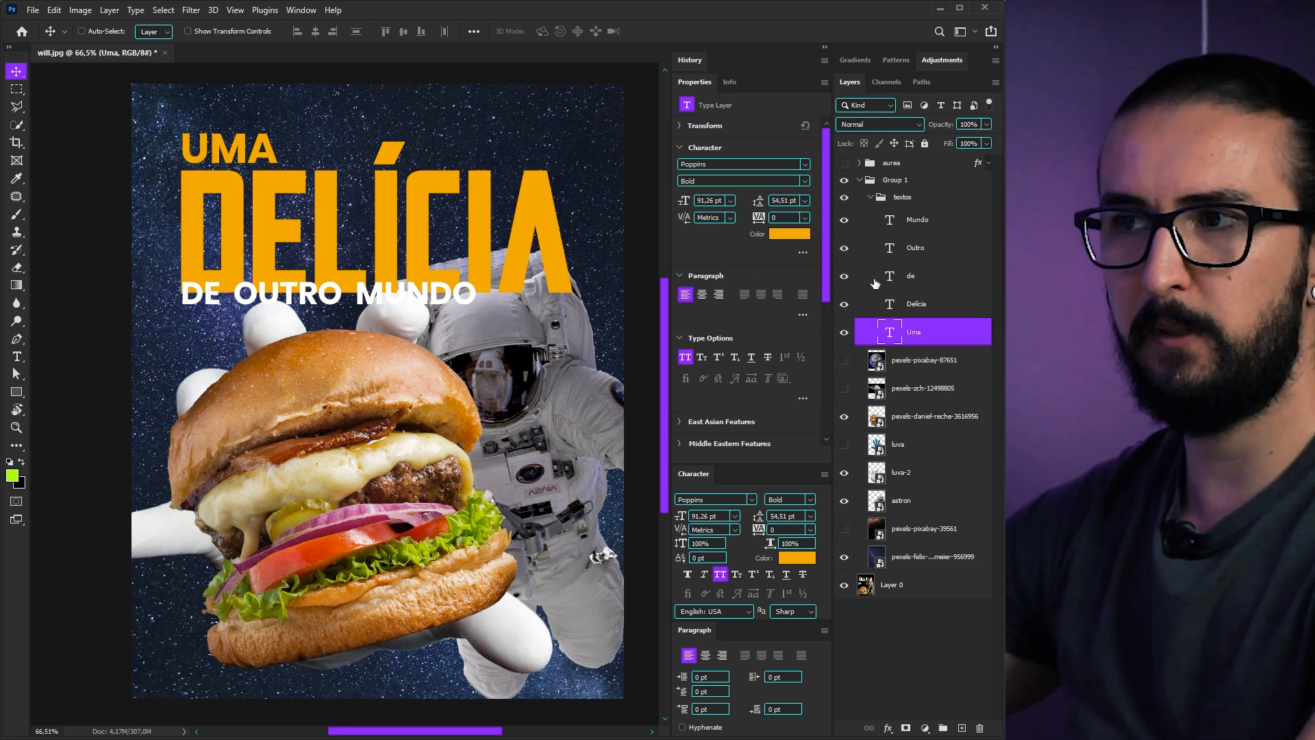
left_click(910, 281)
left_click(914, 226, "shift")
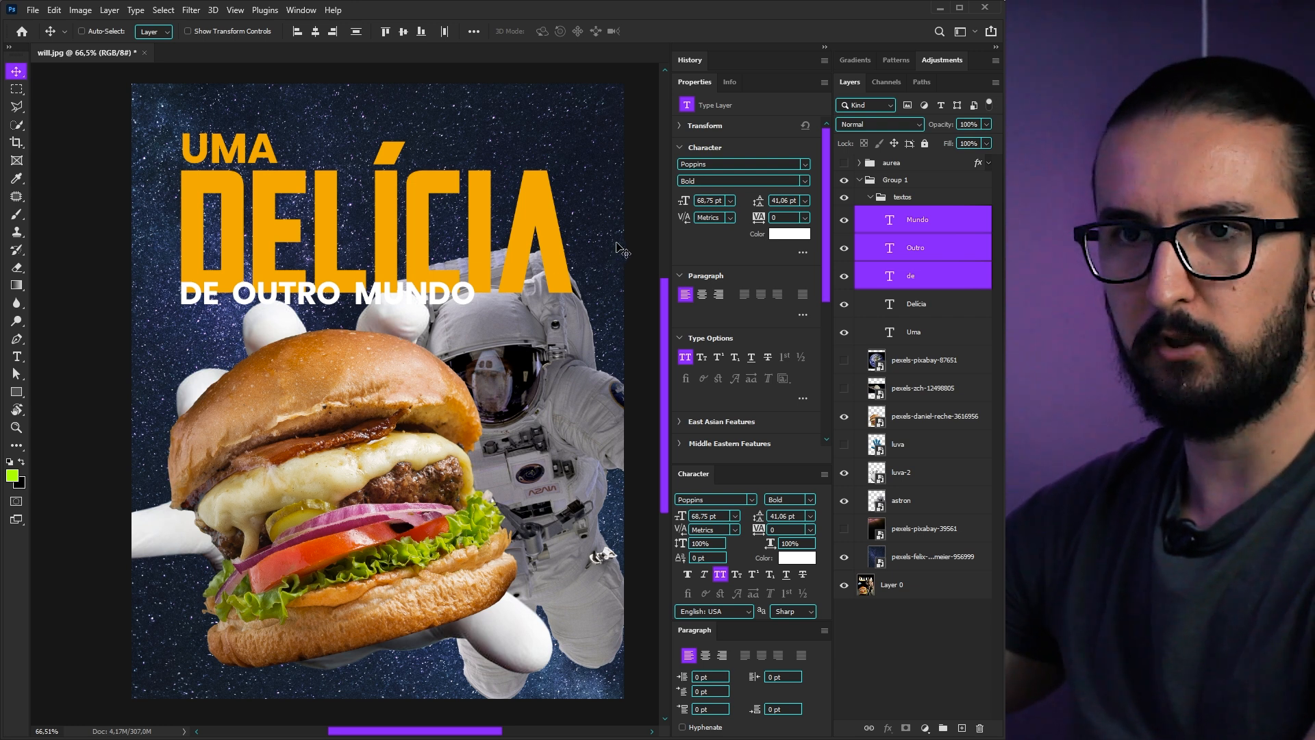
Set the Uma, de, Outro and Mundo texts to 89 pt and shift them slightly down
left_click(903, 323)
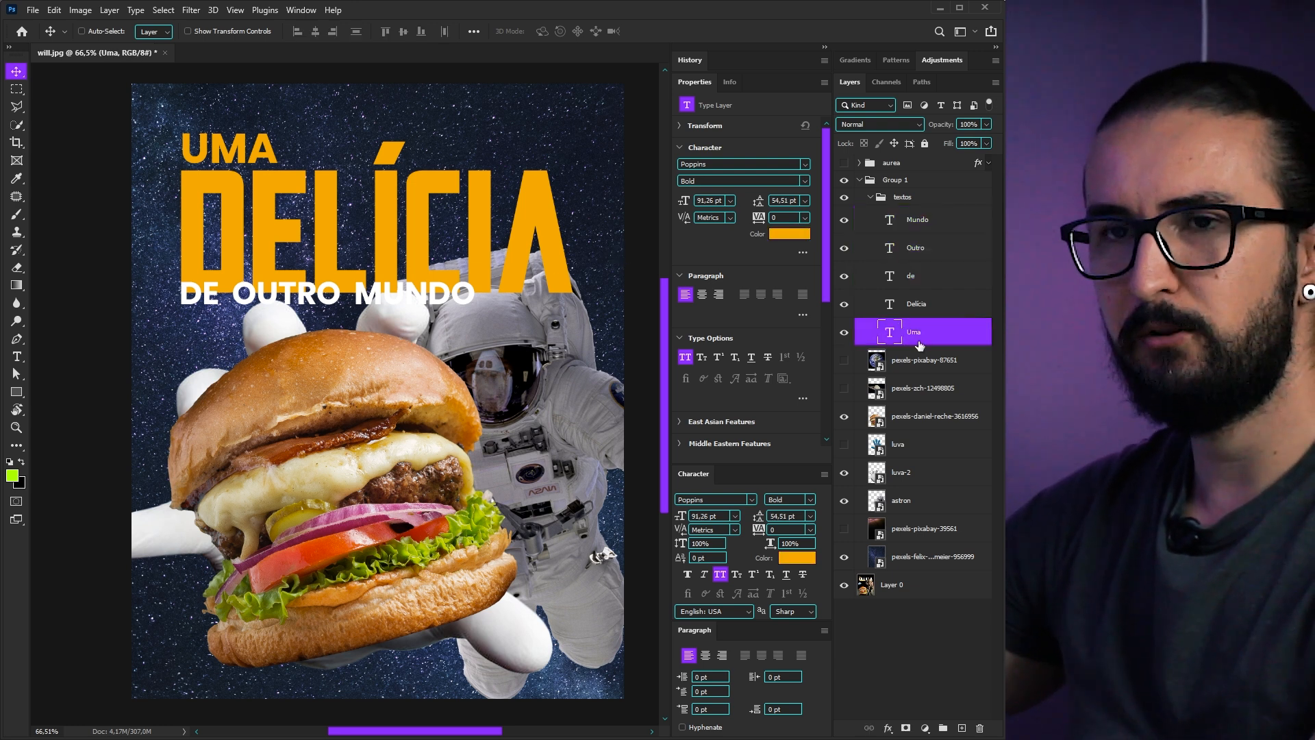
left_click(913, 276, "ctrl")
left_click(915, 248, "ctrl")
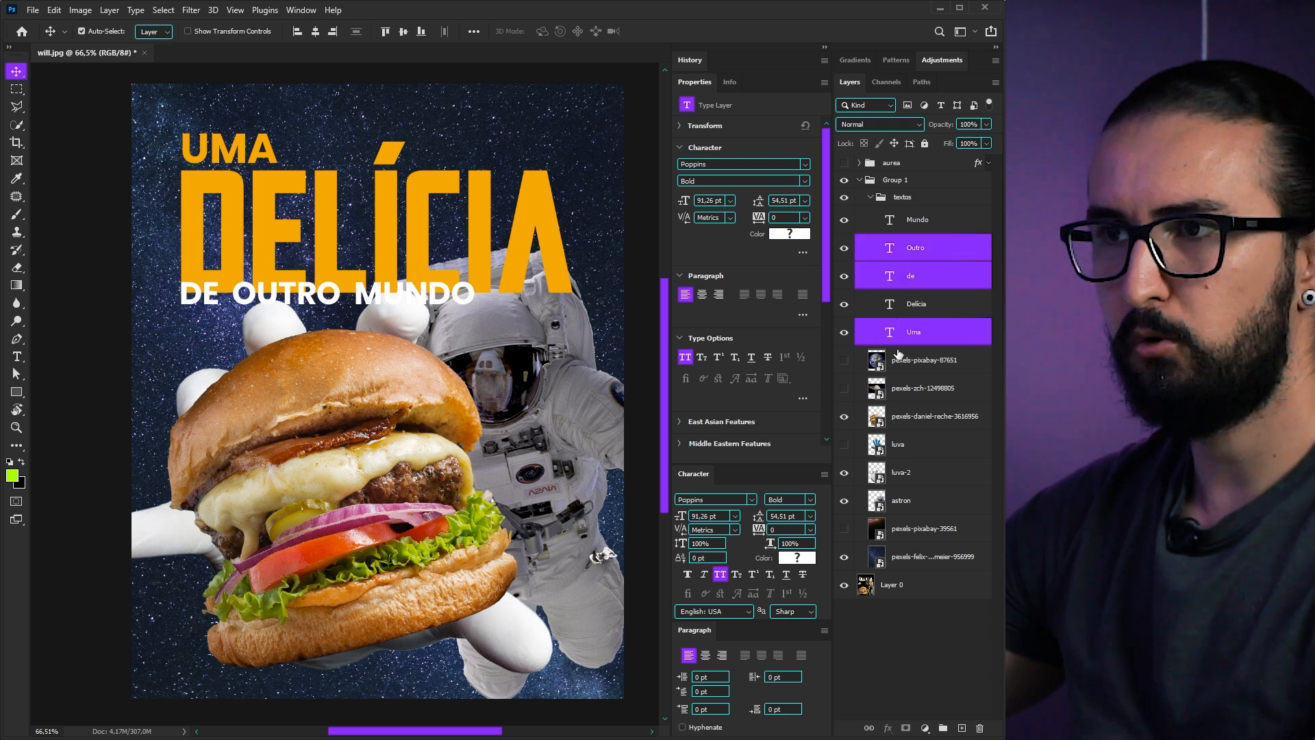
left_click(917, 220, "ctrl")
left_click(706, 516)
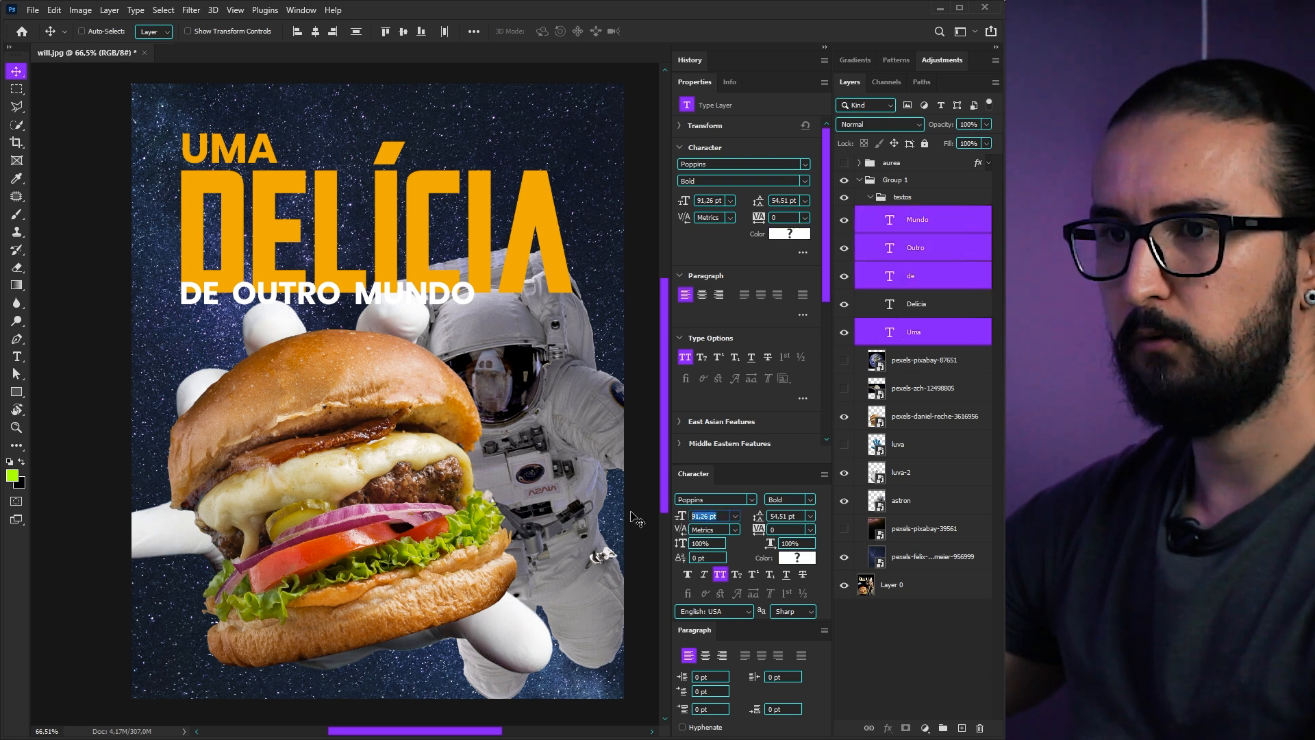
type("89")
key("Return")
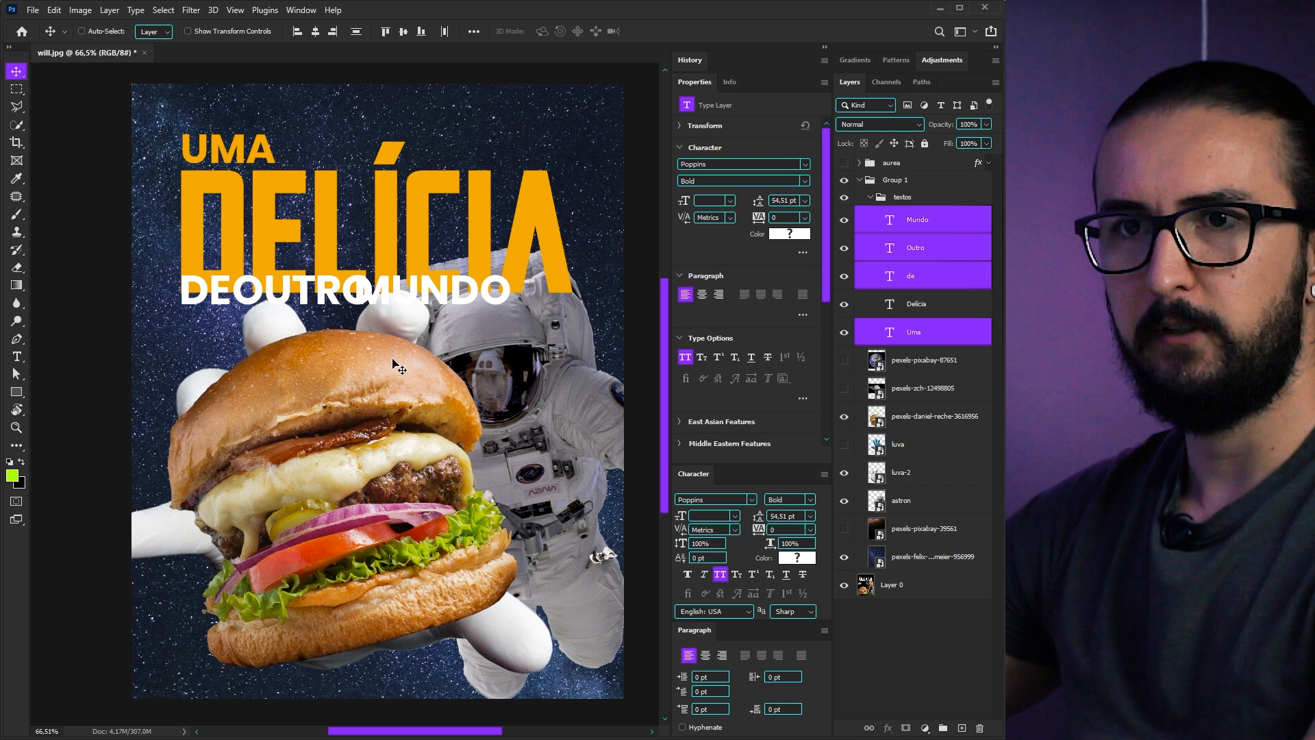
key("shift+Down")
key("shift+Down")
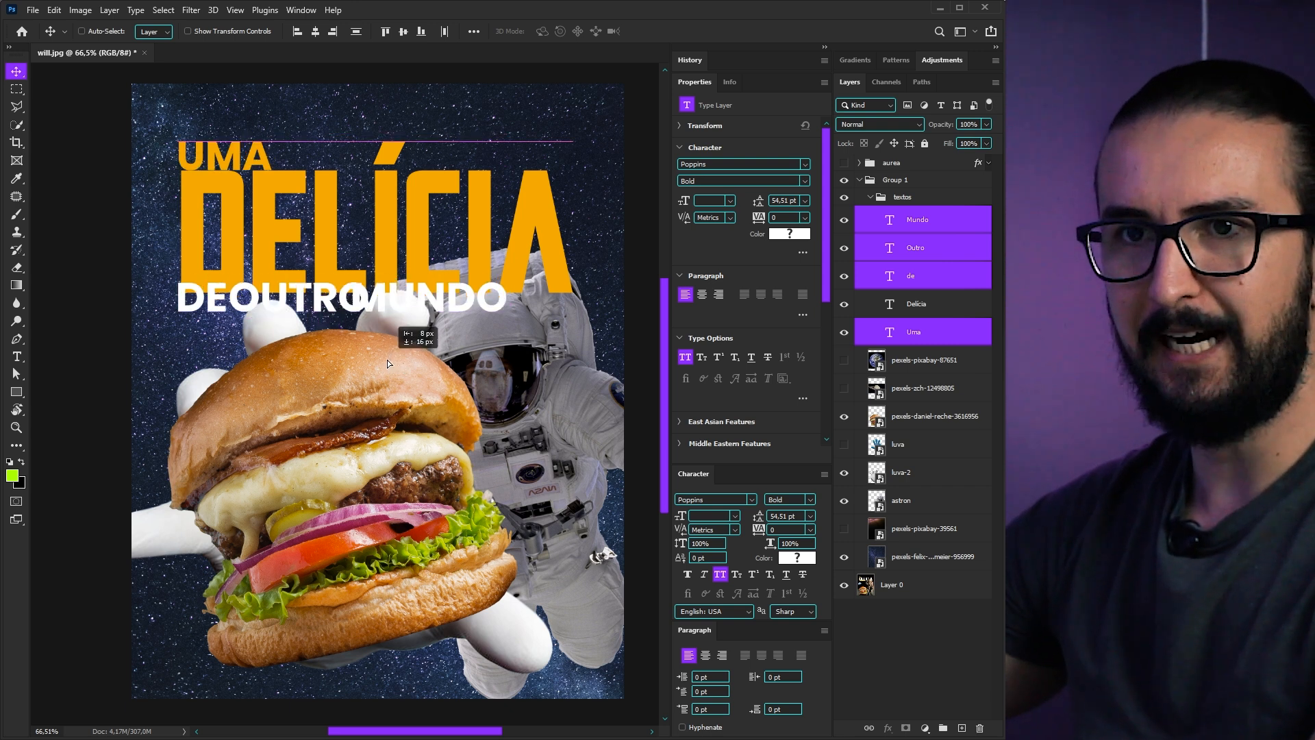
Show the guides, raise "UMA" to the upper margin guide and nudge DELÍCIA slightly up beneath it
left_click(906, 333)
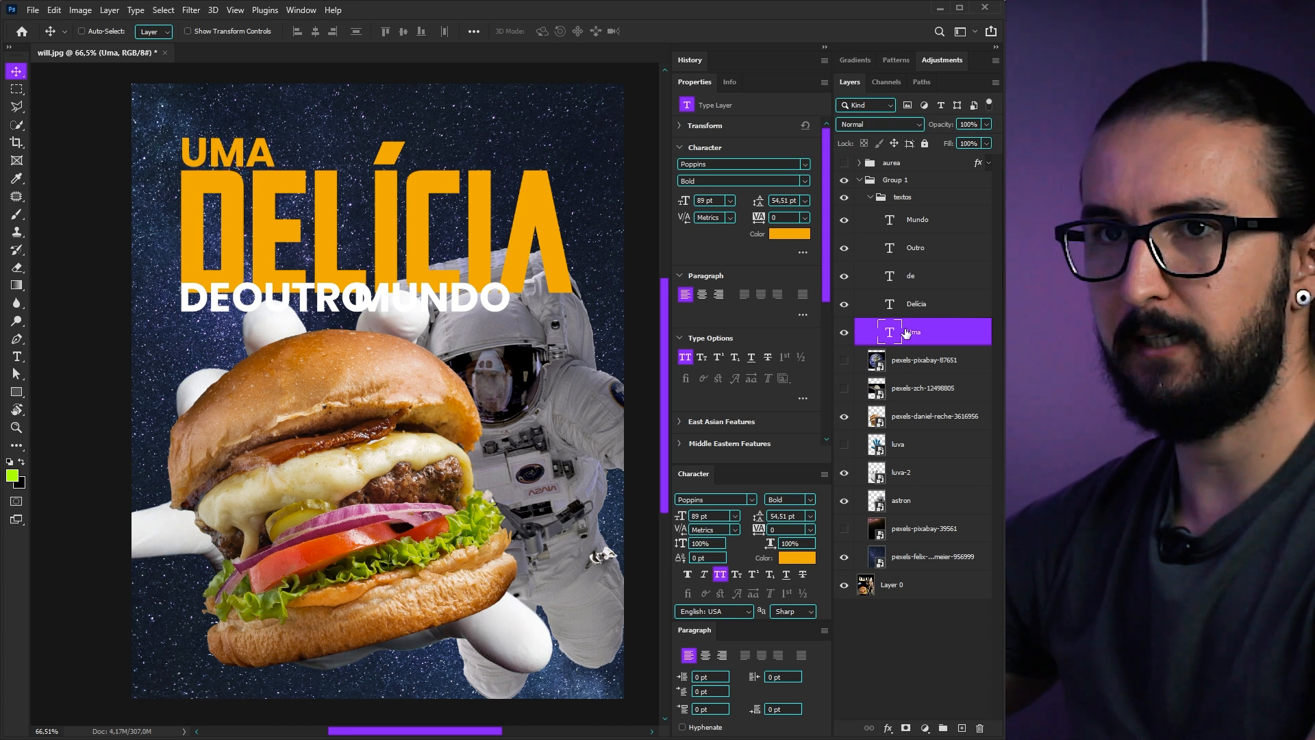
key("ctrl+semicolon")
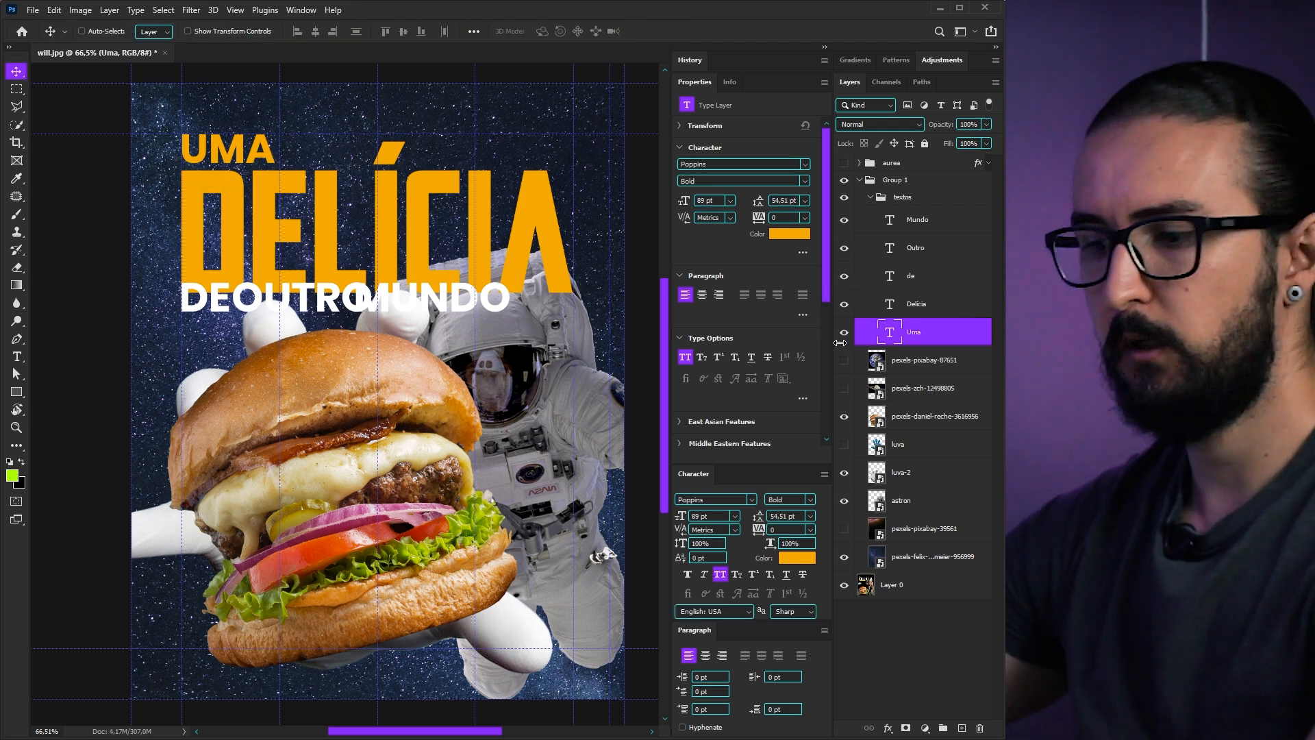
left_click(916, 309)
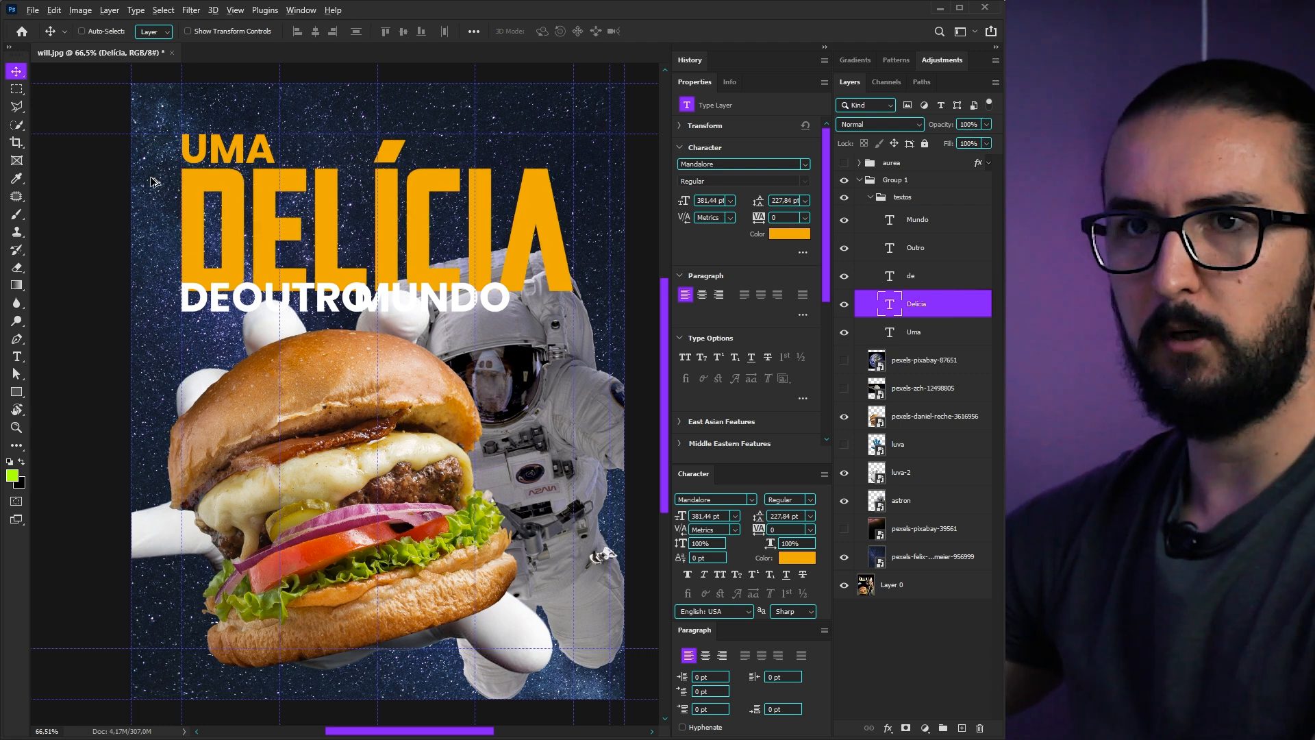
Spread DE, OUTRO and MUNDO apart along one line beneath DELÍCIA and color them in the title's orange
scroll(184, 177, "up", 5)
scroll(185, 185, "down", 1)
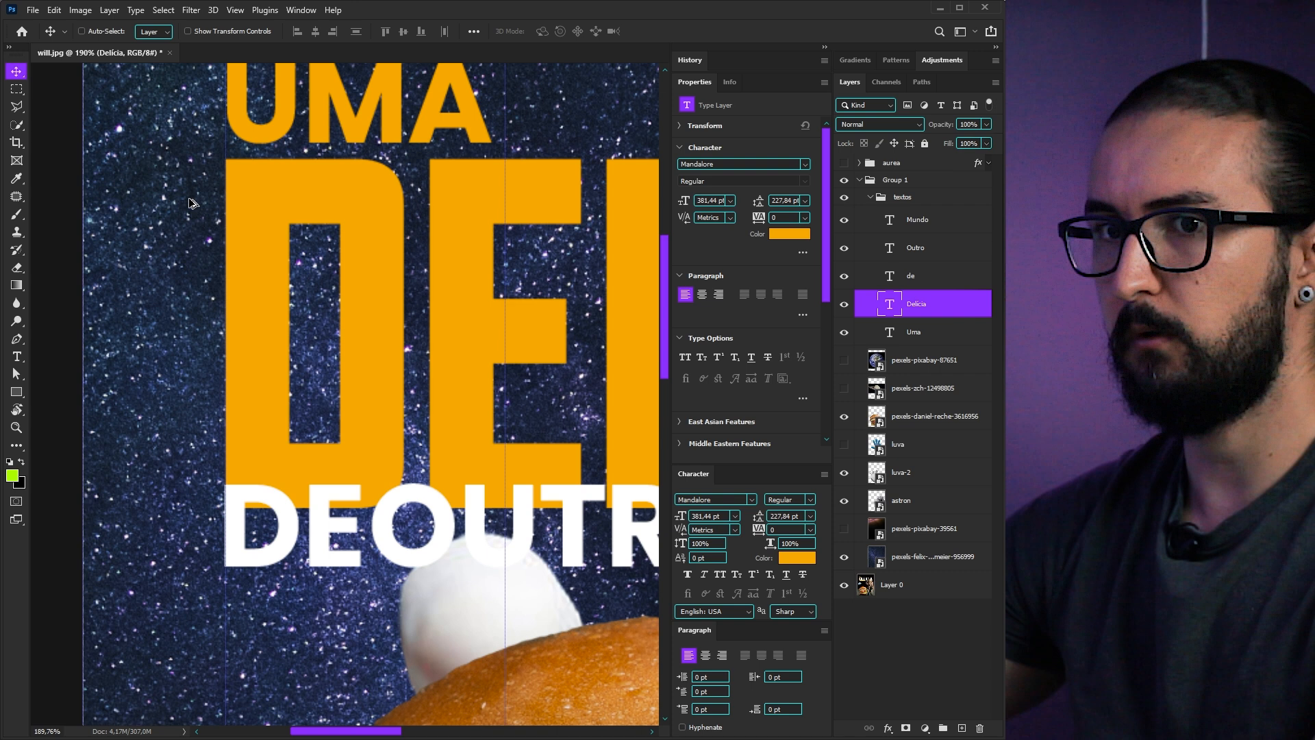
left_click(297, 521, "ctrl")
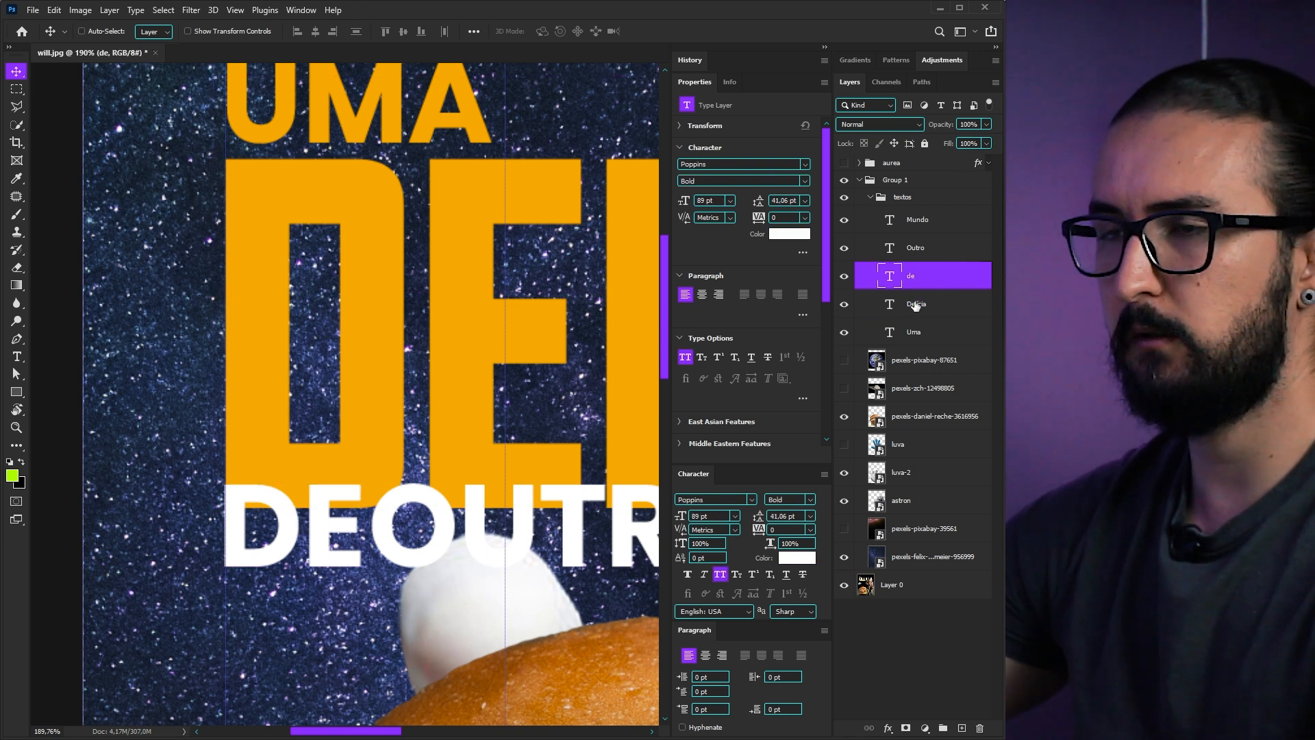
left_click(934, 226, "shift")
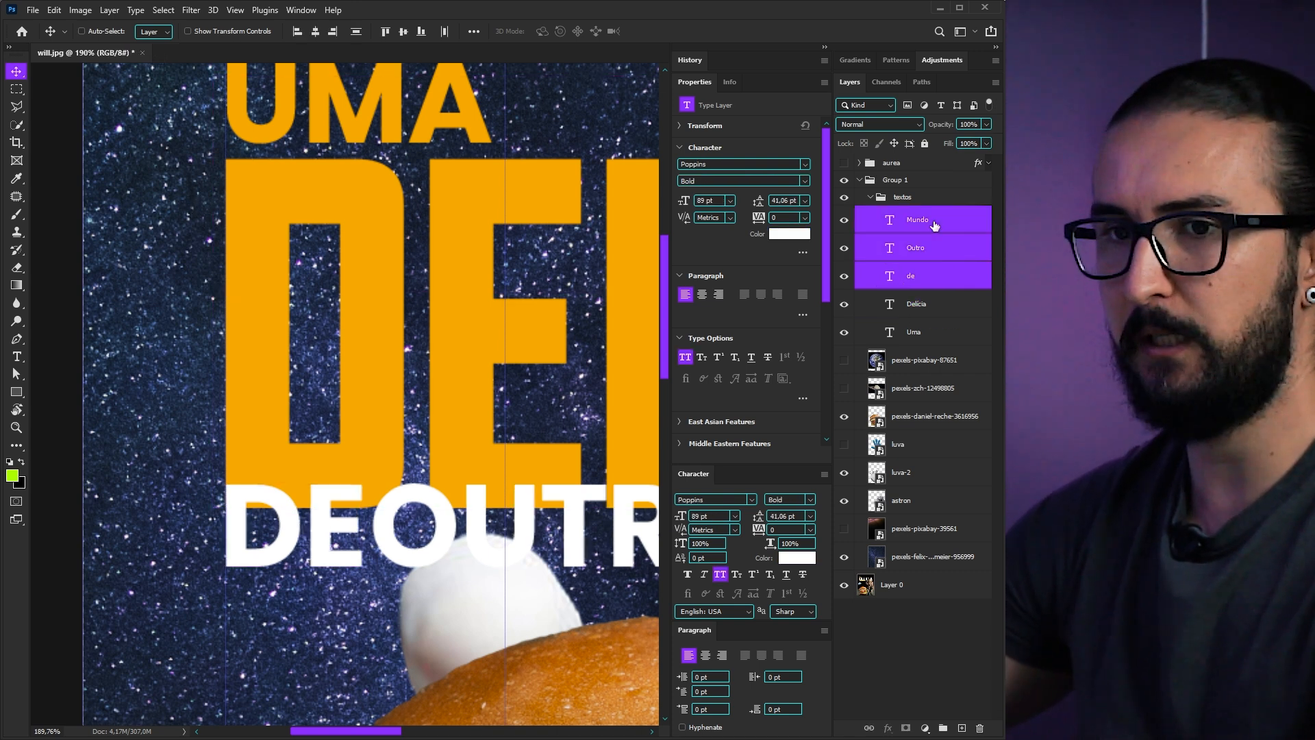
key("ctrl+0")
left_click_drag(443, 296, 510, 311)
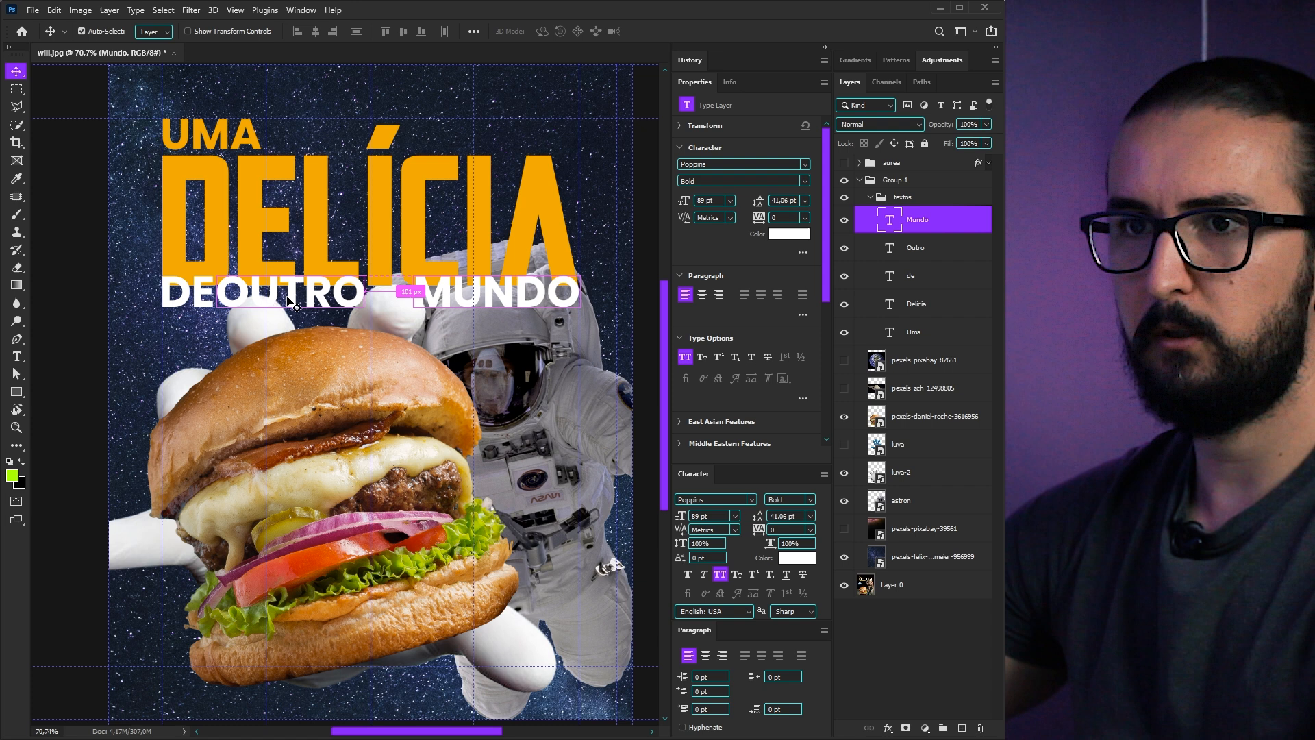
left_click_drag(317, 301, 331, 301)
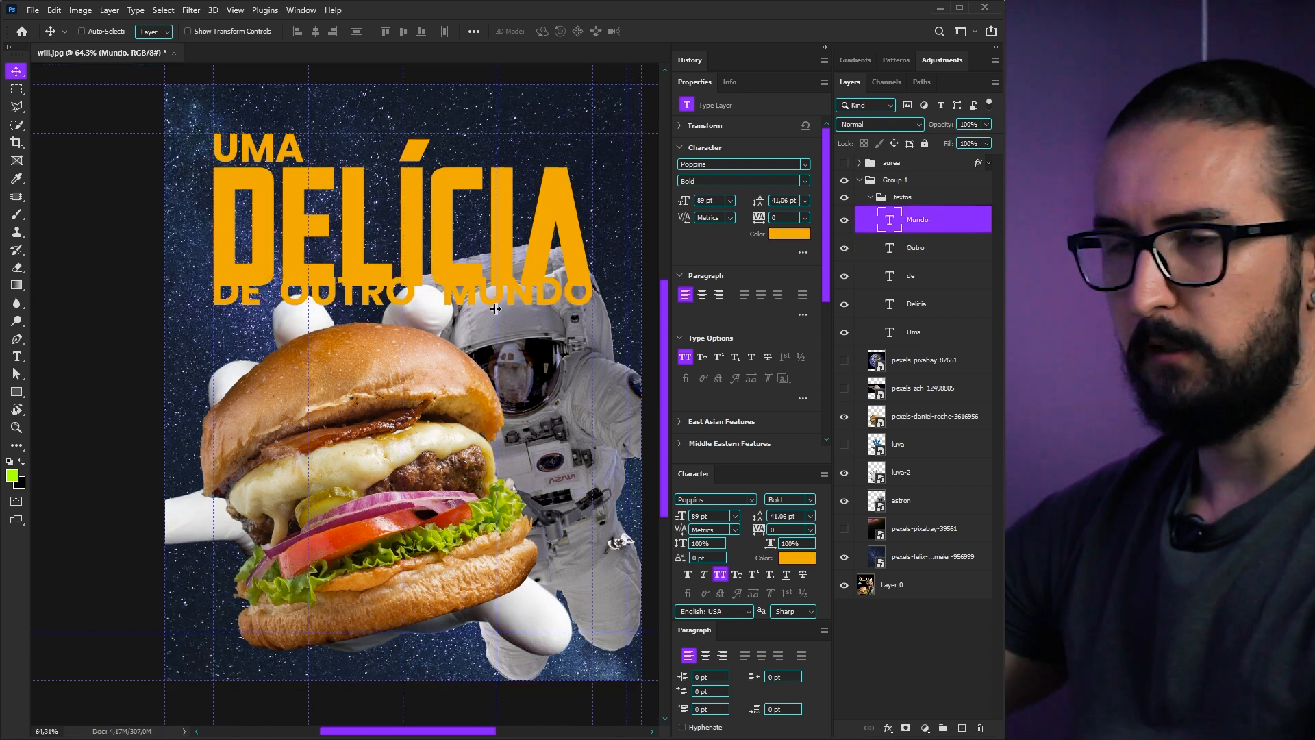
Stack OUTRO and MUNDO on two lines beneath DELÍCIA, aligned with its left edge
left_click_drag(491, 307, 218, 381)
key("alt+[")
left_click_drag(355, 343, 290, 353)
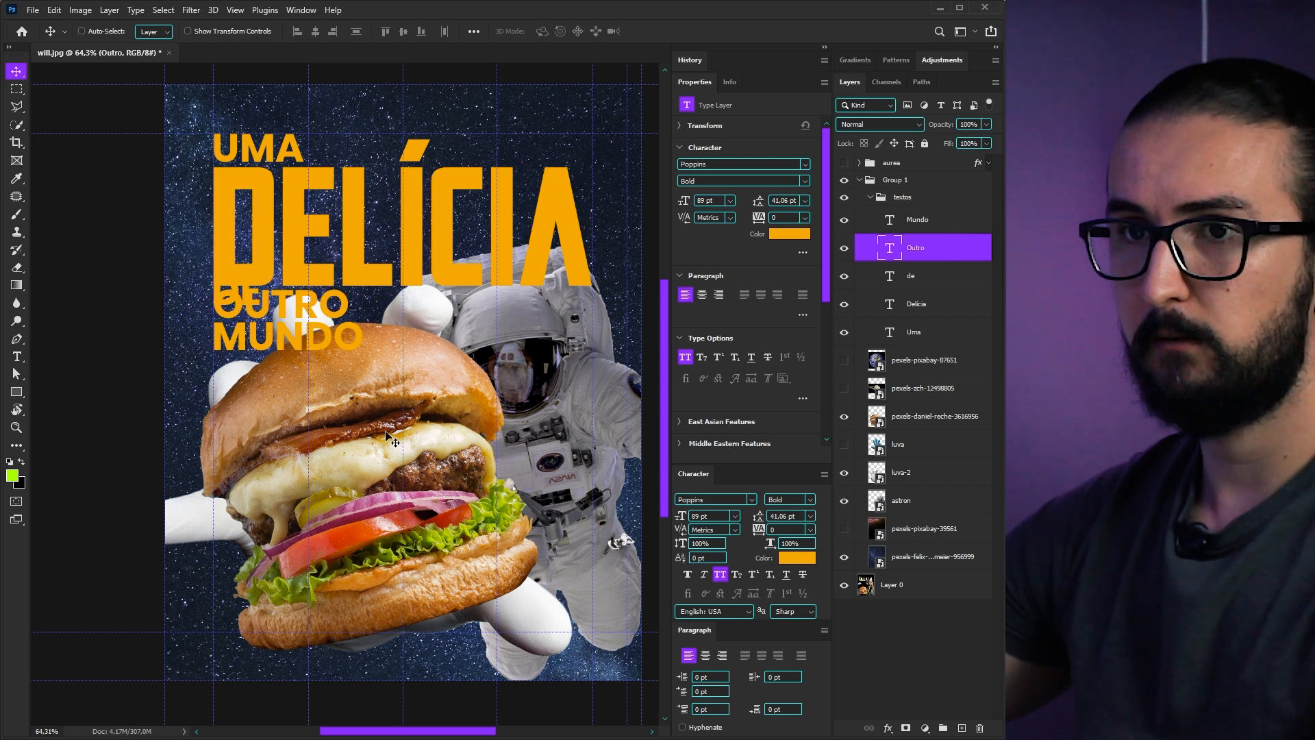
Delete the separate "de" text layer and change the Outro text to "de Outro"
left_click(900, 283)
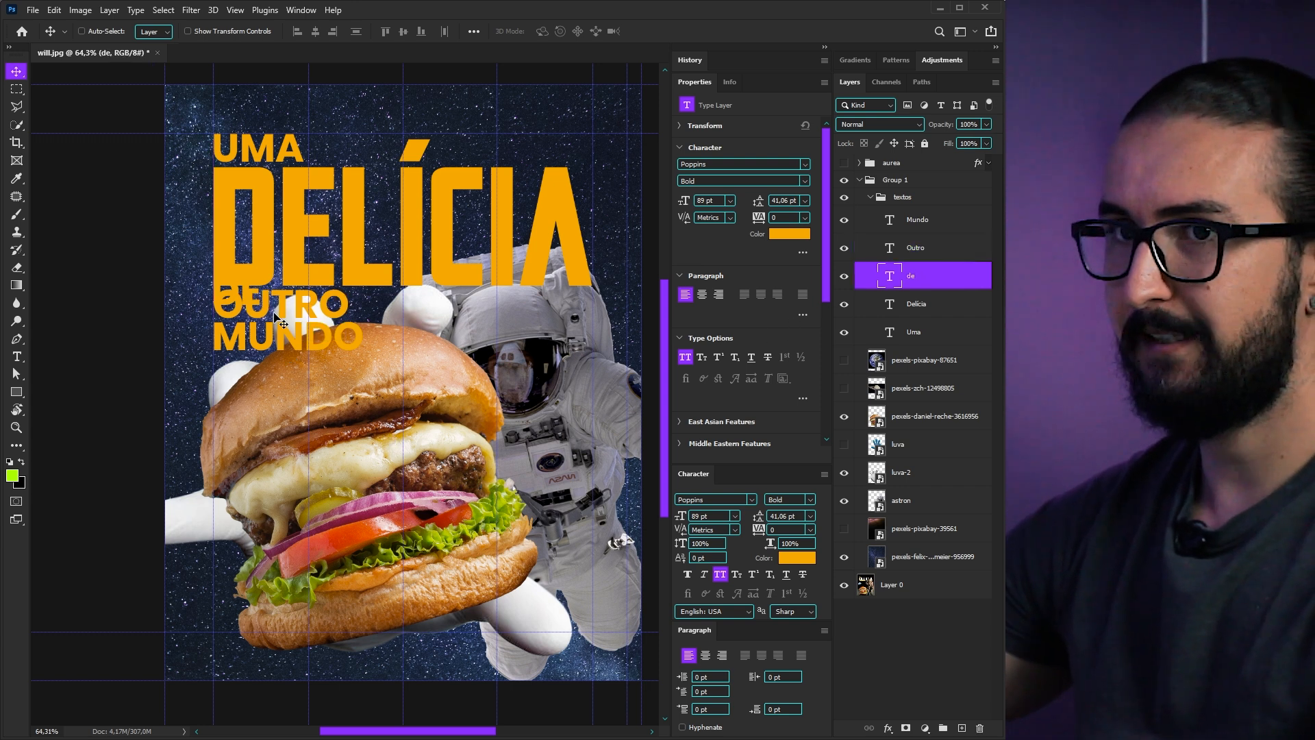
key("Delete")
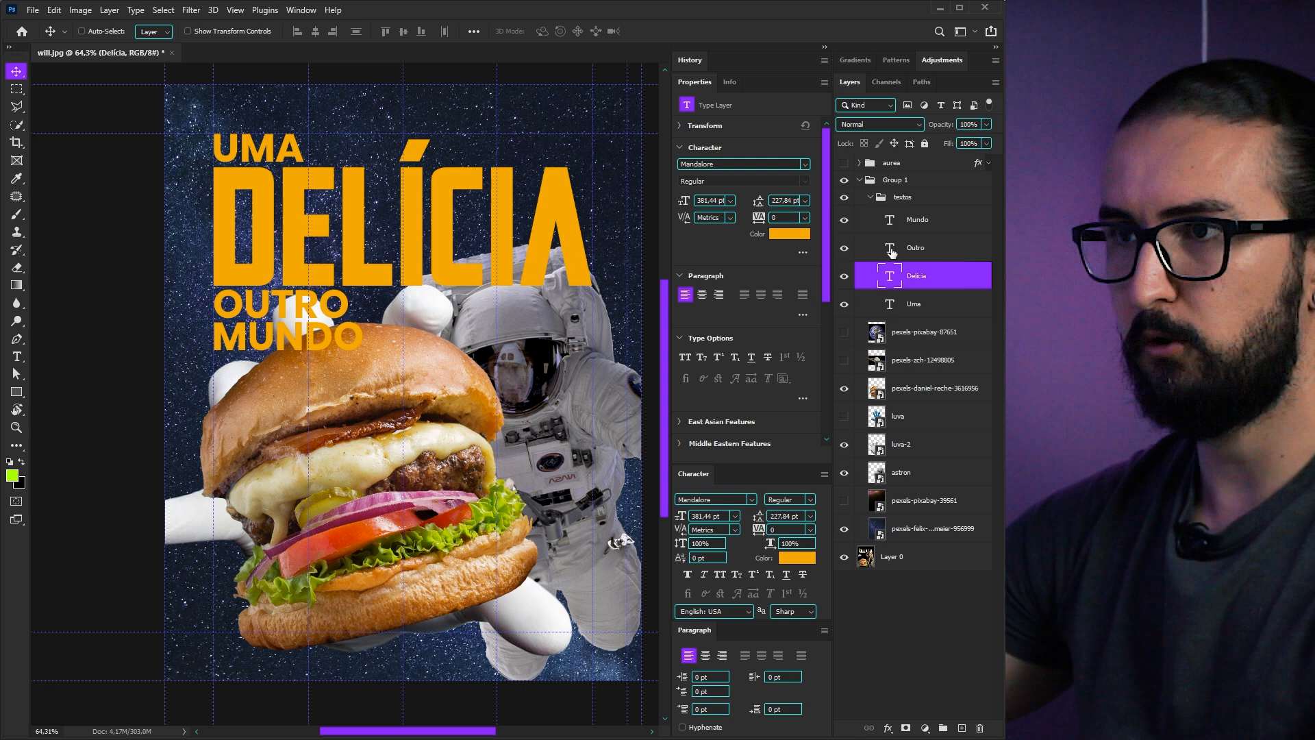
left_click(891, 250)
double_click(891, 252)
key("Left")
type("de")
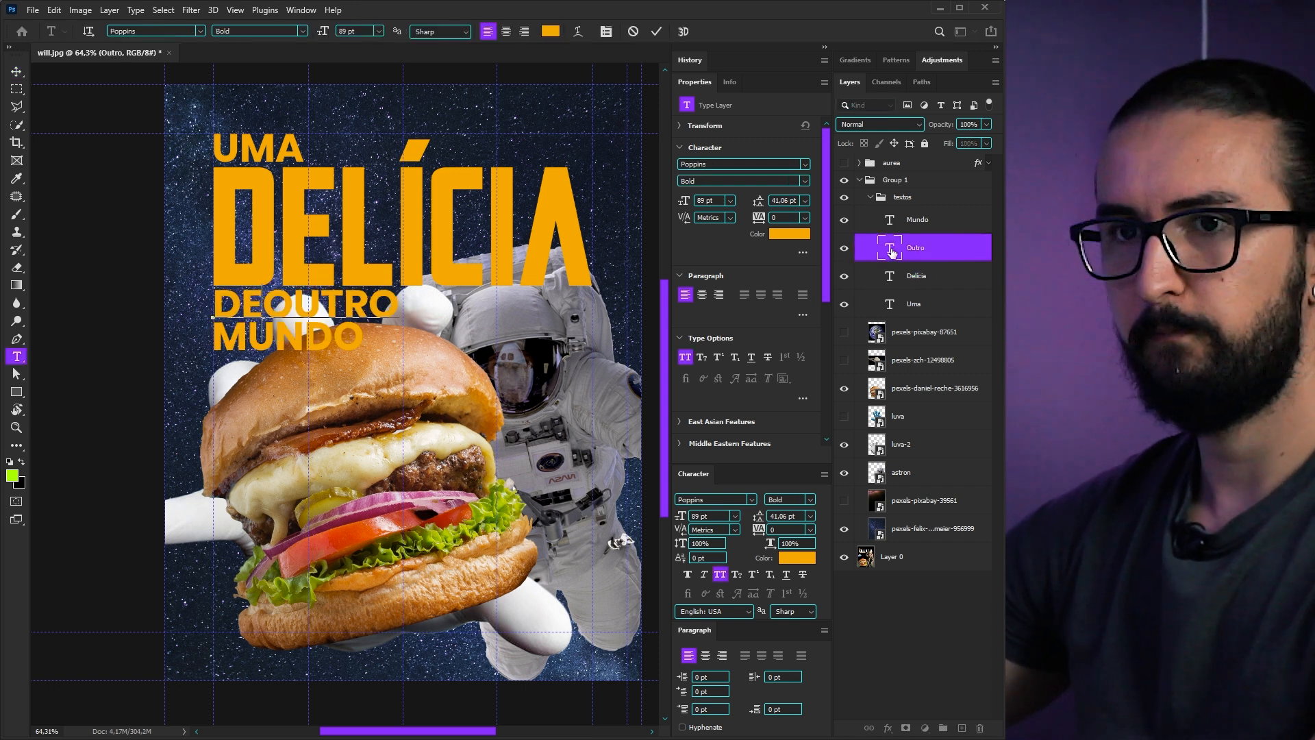
key("ctrl+Return")
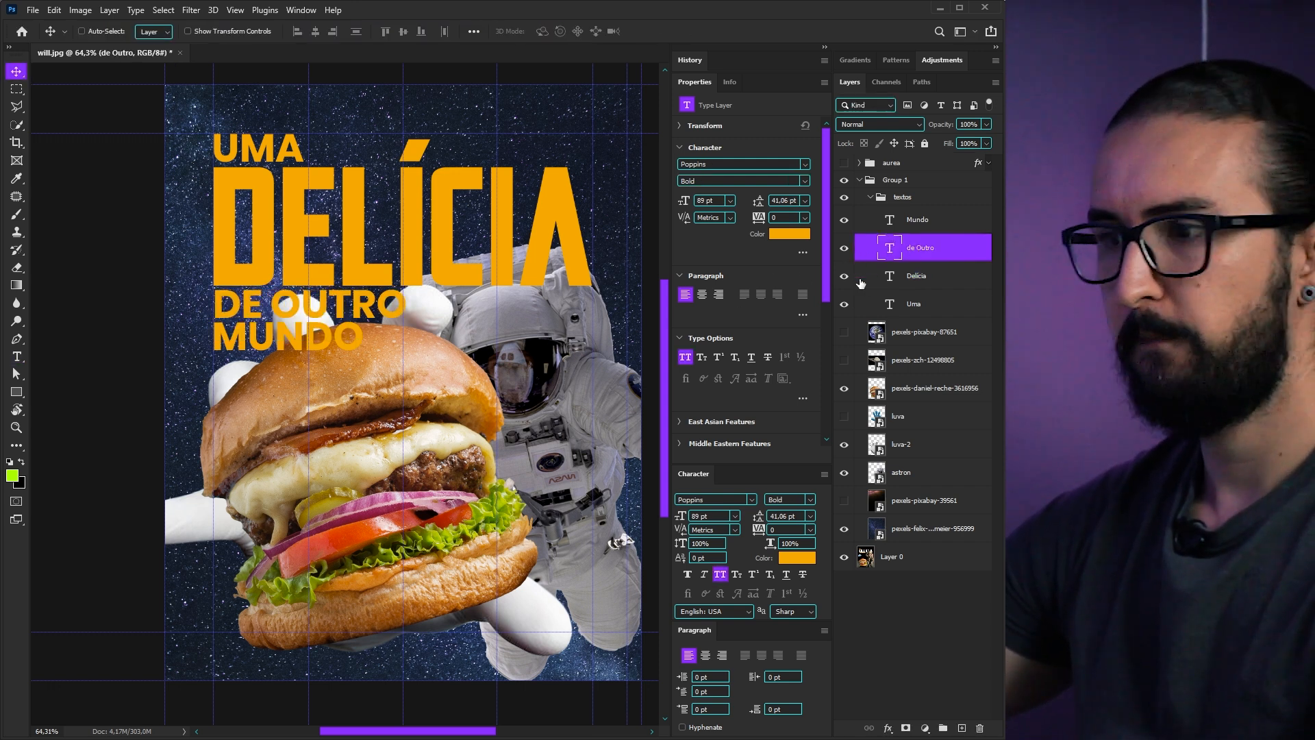
Scale MUNDO up to 112.53 pt to roughly match the width of DE OUTRO
left_click(890, 219)
key("ctrl+t")
left_click_drag(363, 376, 399, 398)
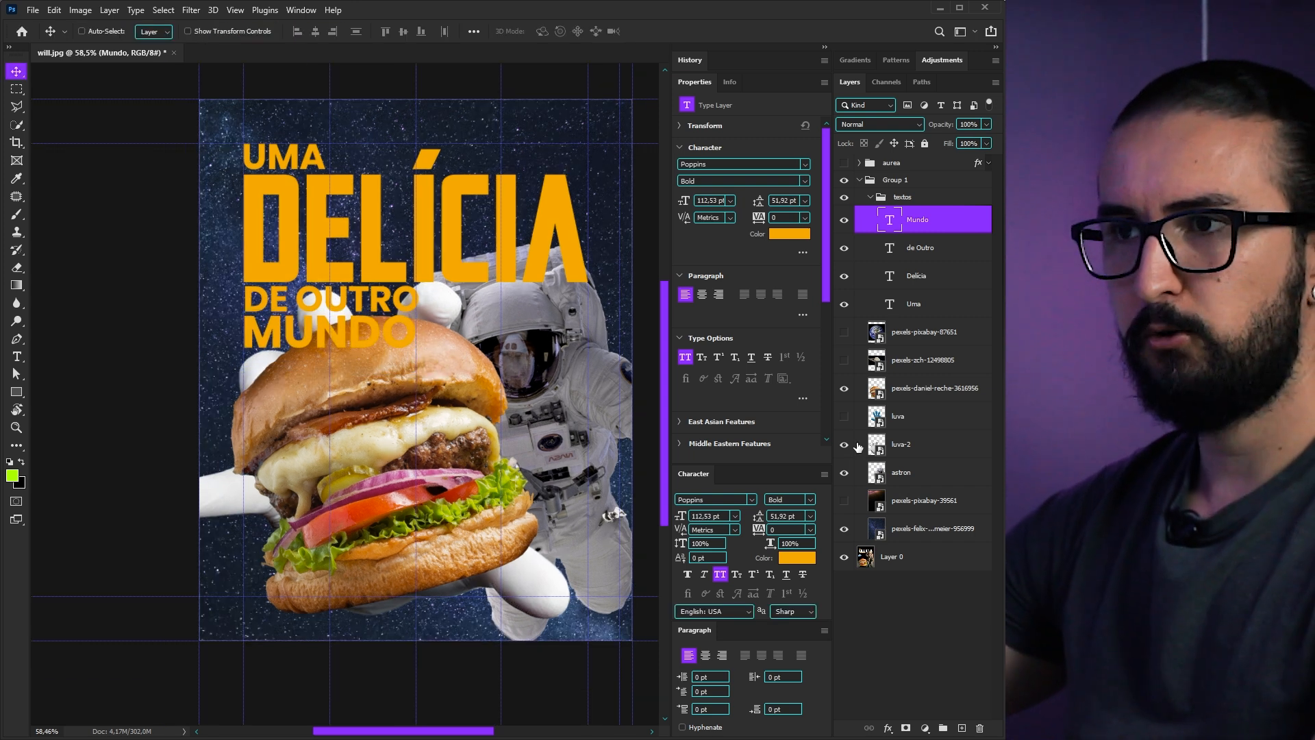
Change the font of the Uma, de Outro and Mundo texts to Atletico Medium
left_click(908, 306)
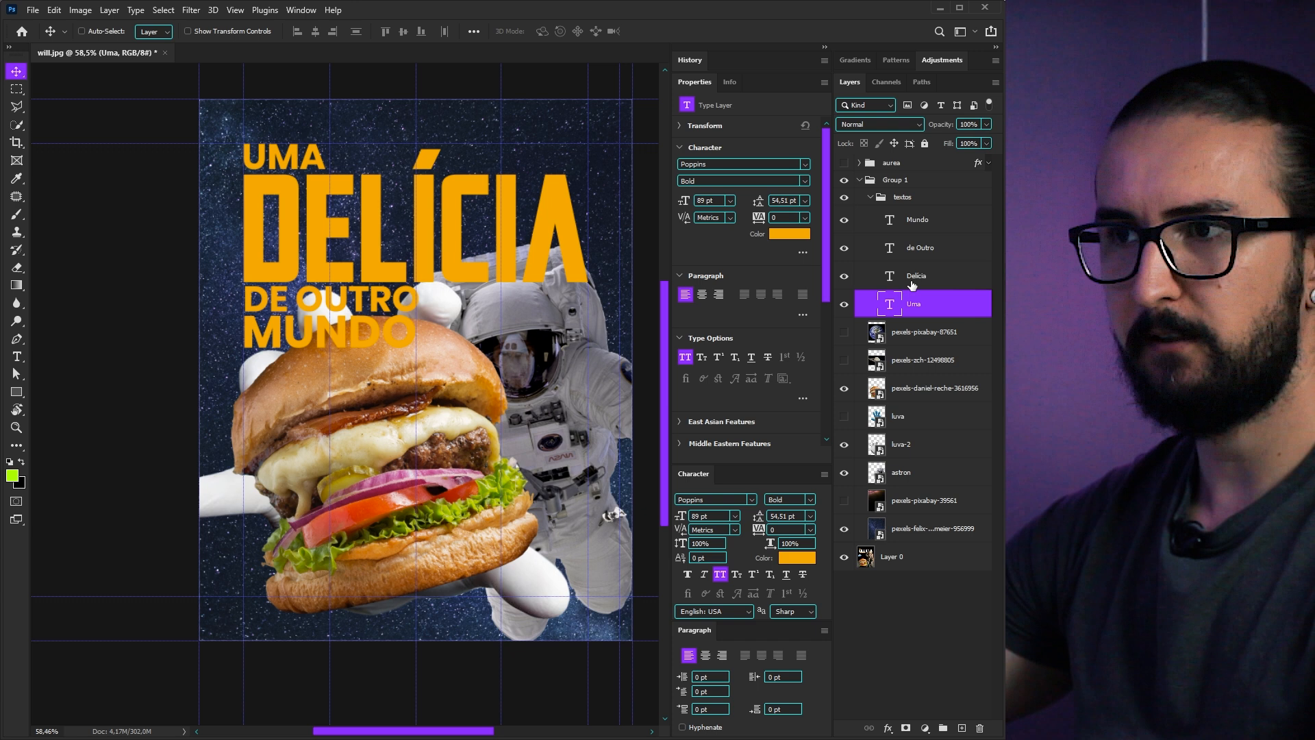
left_click(752, 499)
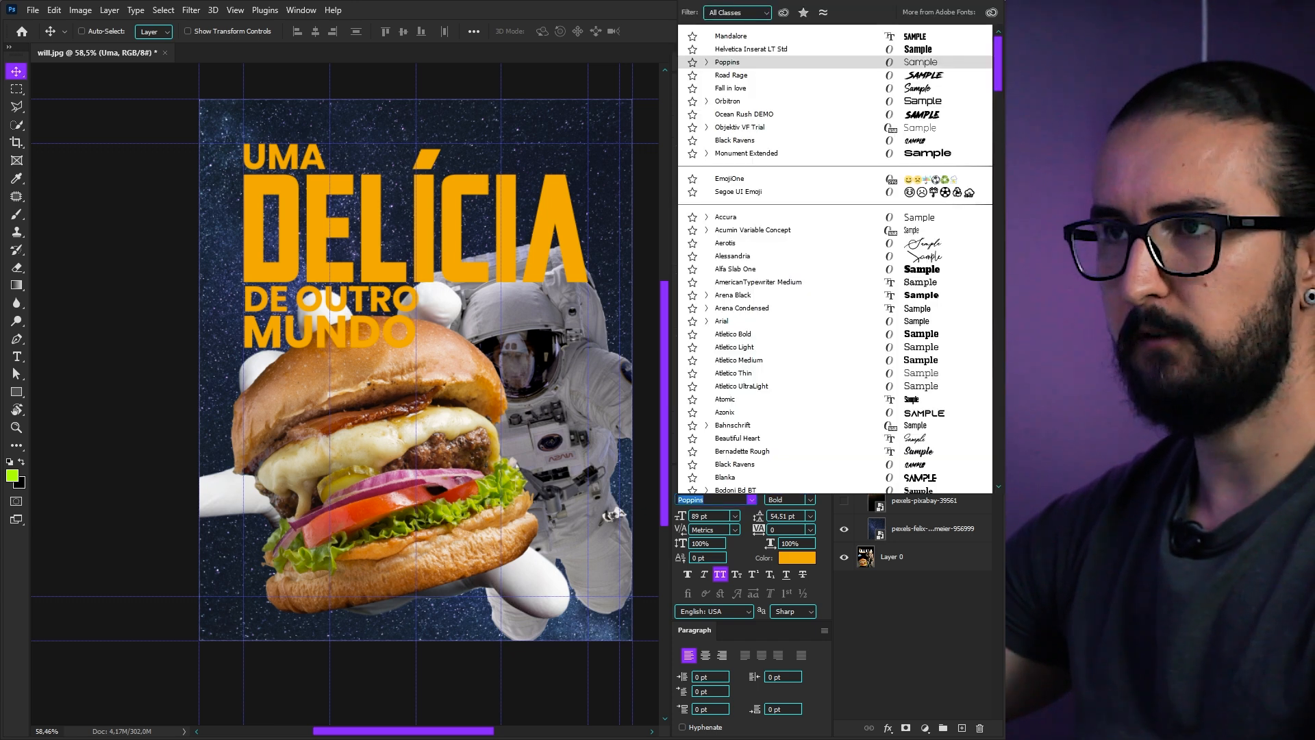
left_click(739, 359)
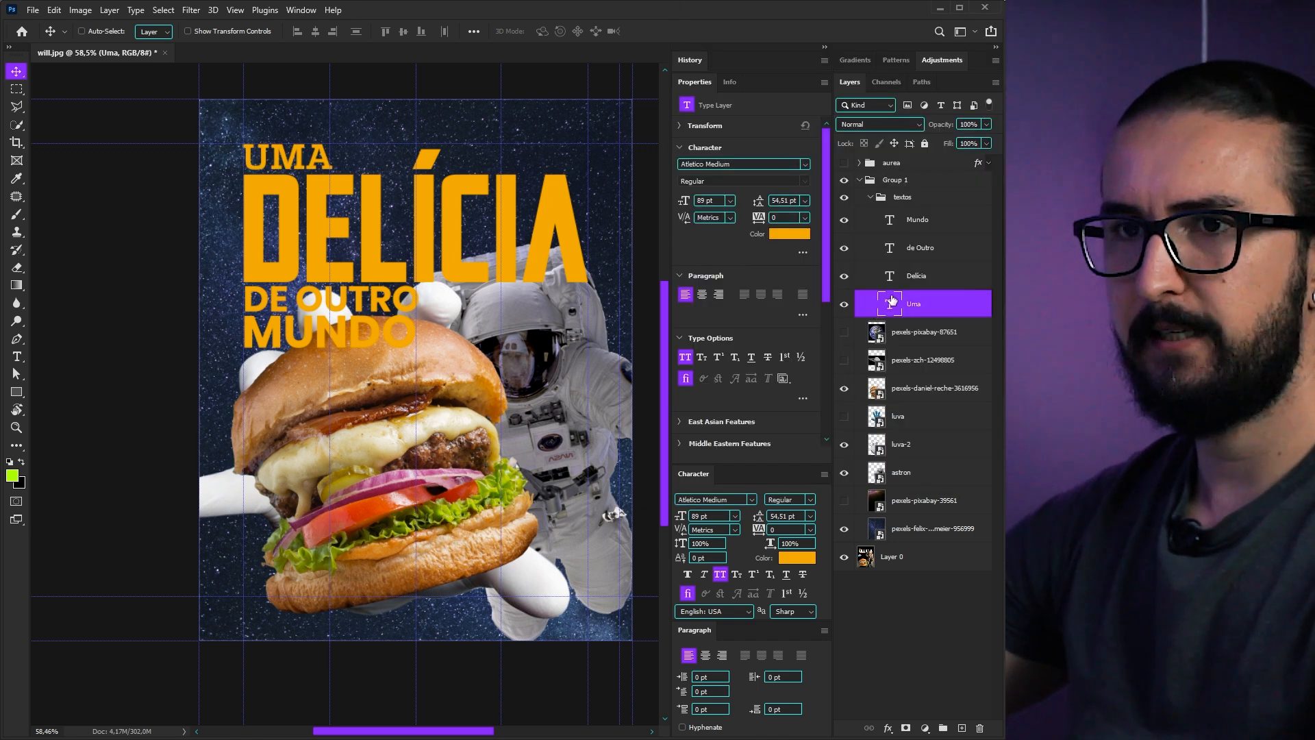
left_click(930, 248)
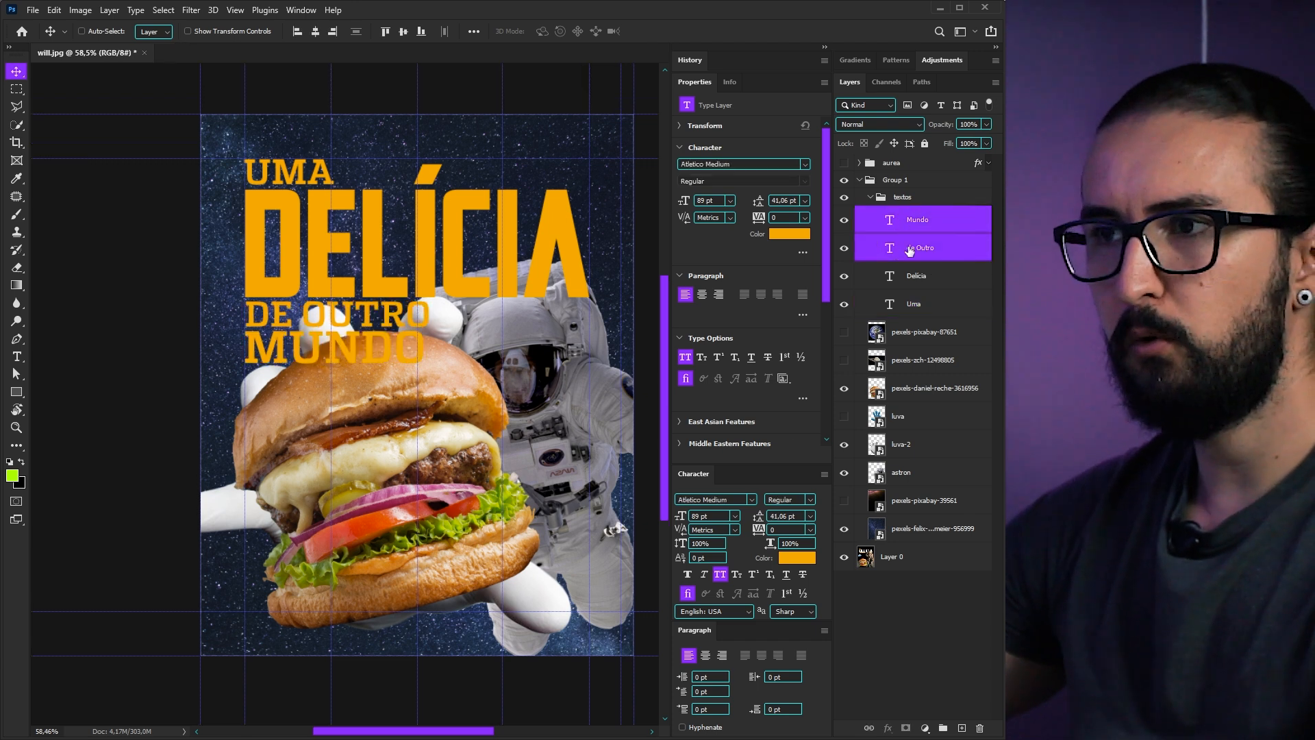
With the burger, glove and astronaut images hidden, scale DE OUTRO to 83.54 pt and MUNDO to 109.23 pt so their widths match
left_click(910, 251)
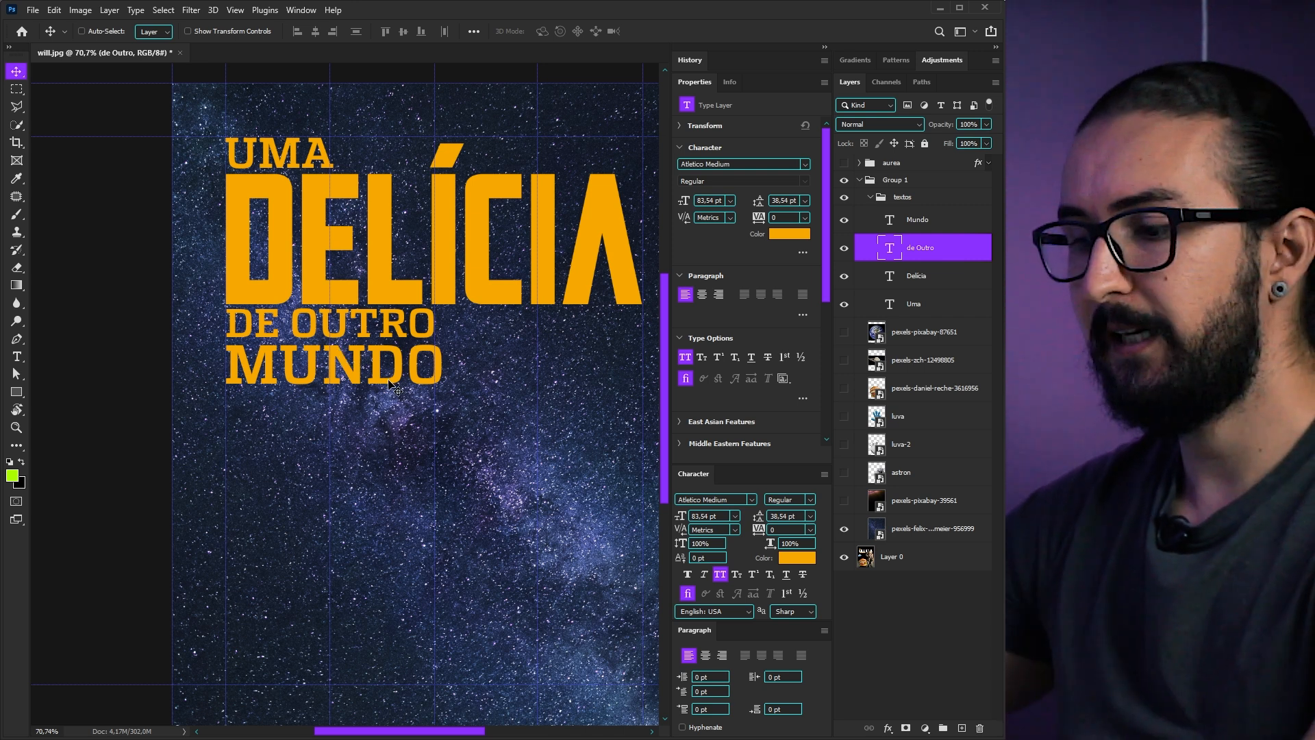
left_click(343, 356, "ctrl")
key("ctrl+t")
left_click_drag(444, 404, 441, 397)
key("Return")
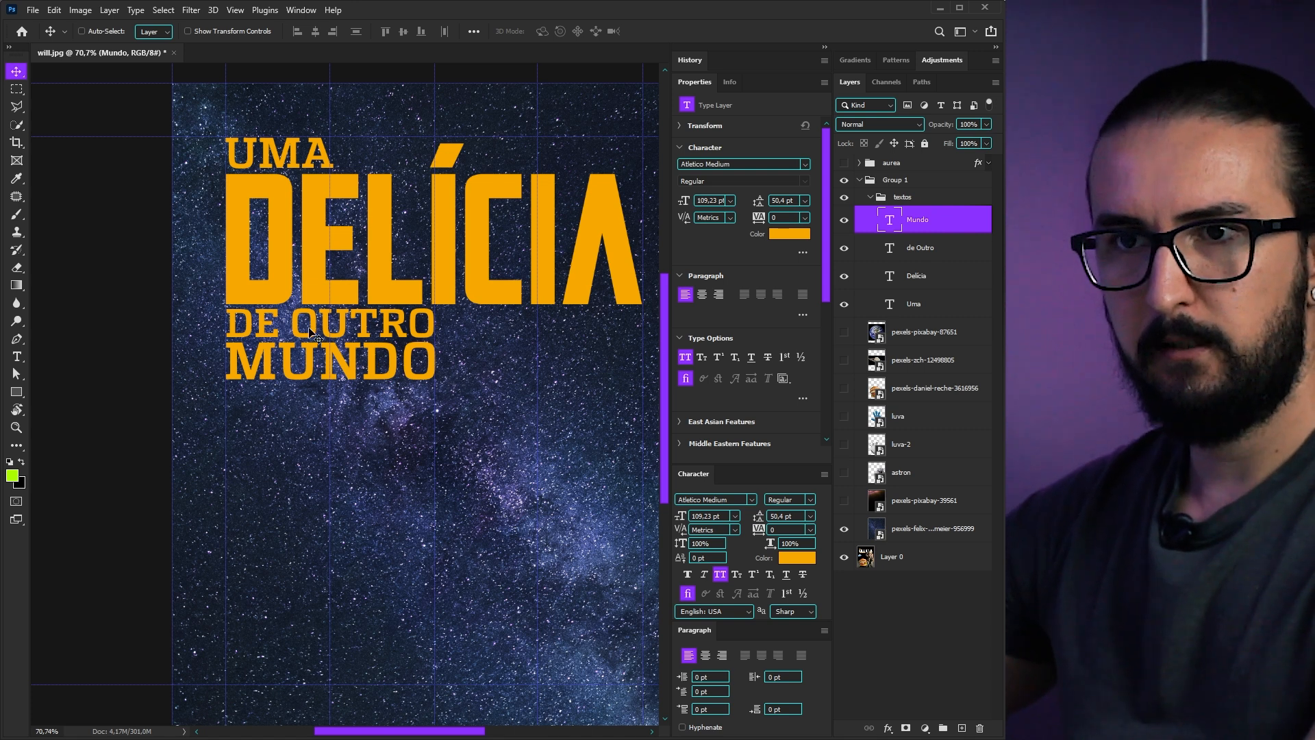
Compare the font sizes of the de Outro and Mundo texts
left_click(925, 250)
left_click_drag(724, 516, 655, 508)
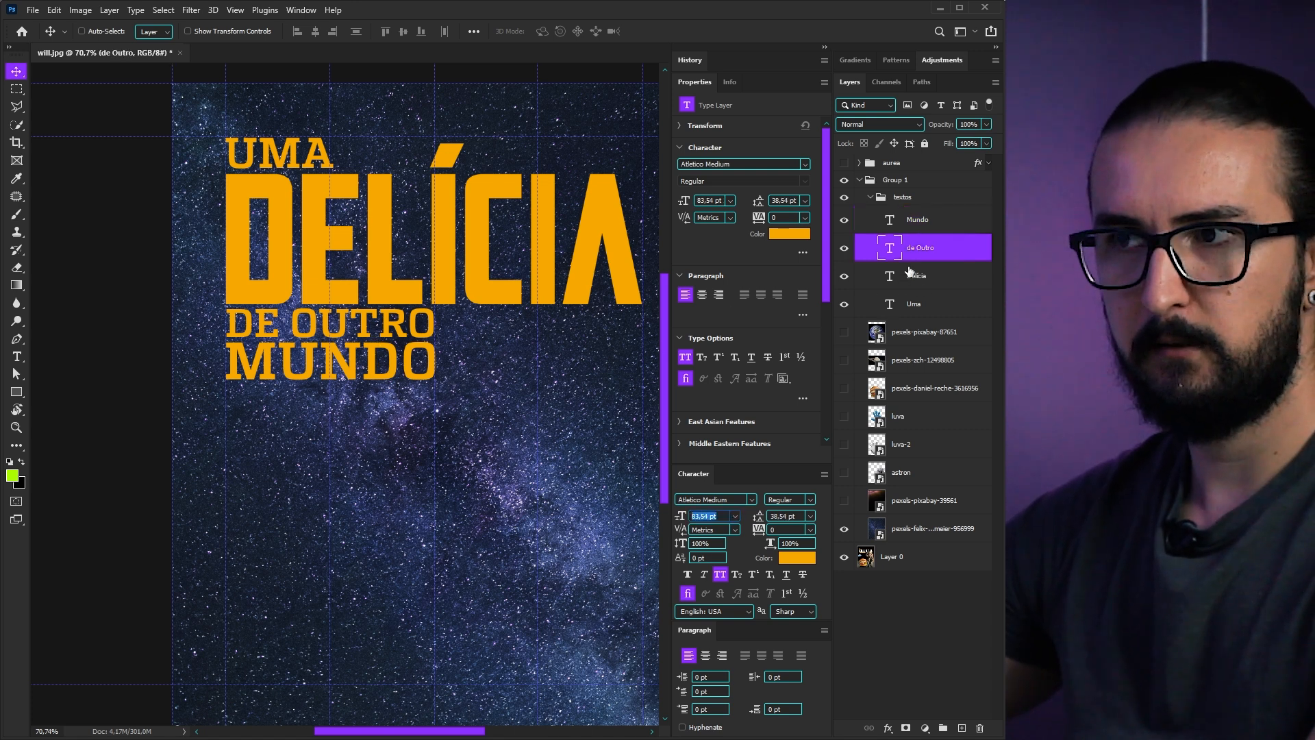
left_click(907, 226)
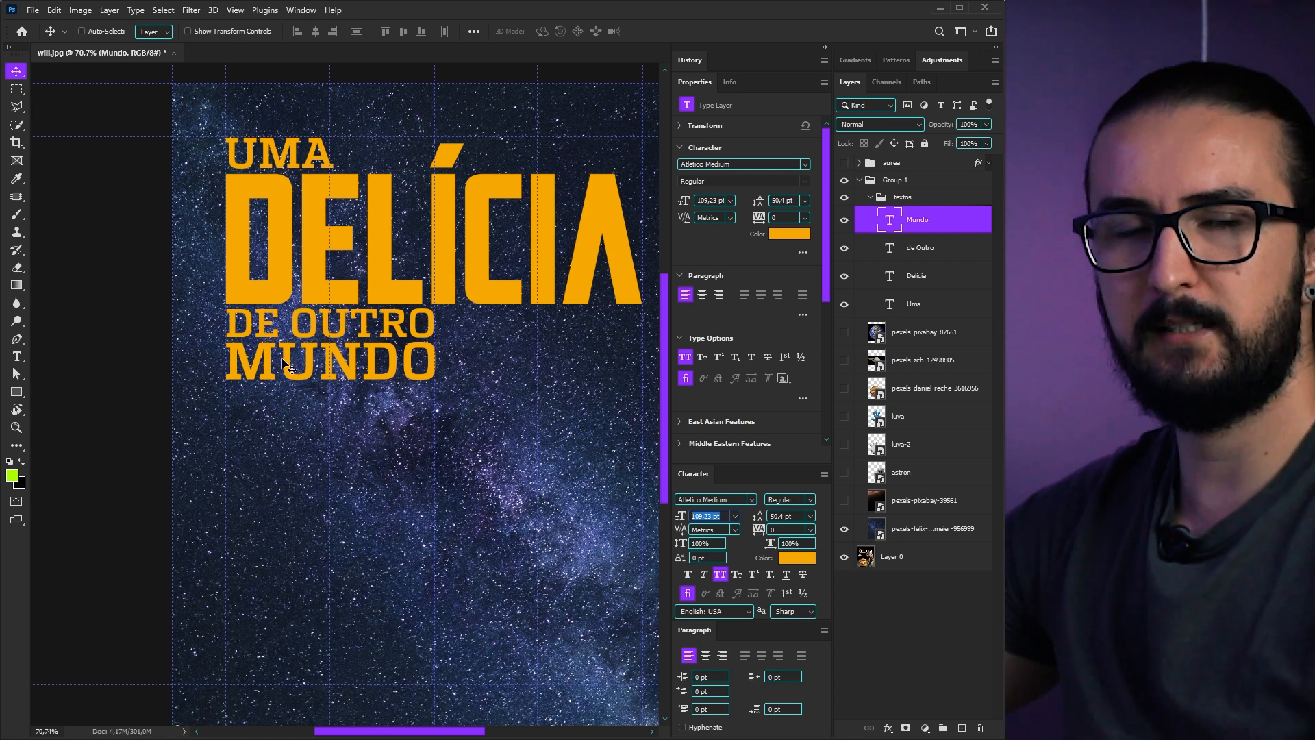
Set the tracking of DE OUTRO to 200 and scale it down to 65.78 pt to match MUNDO's width
left_click(899, 248)
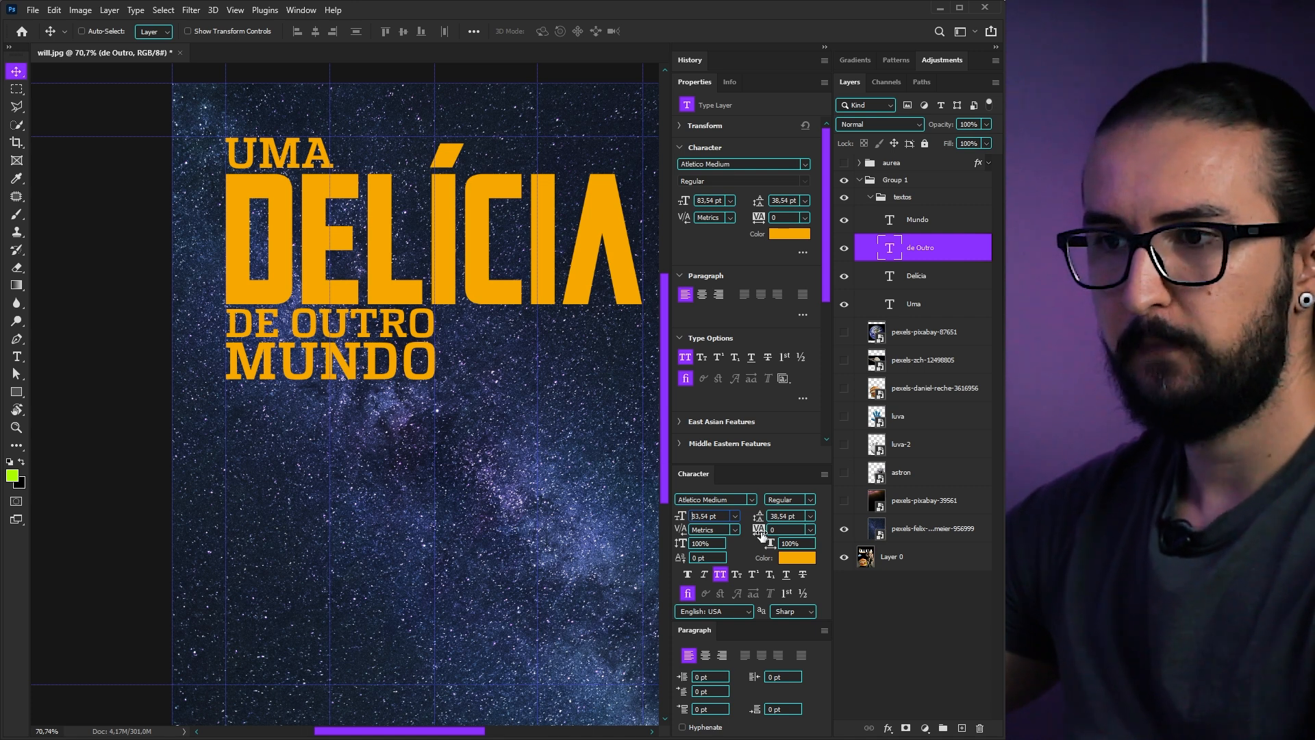
left_click(812, 530)
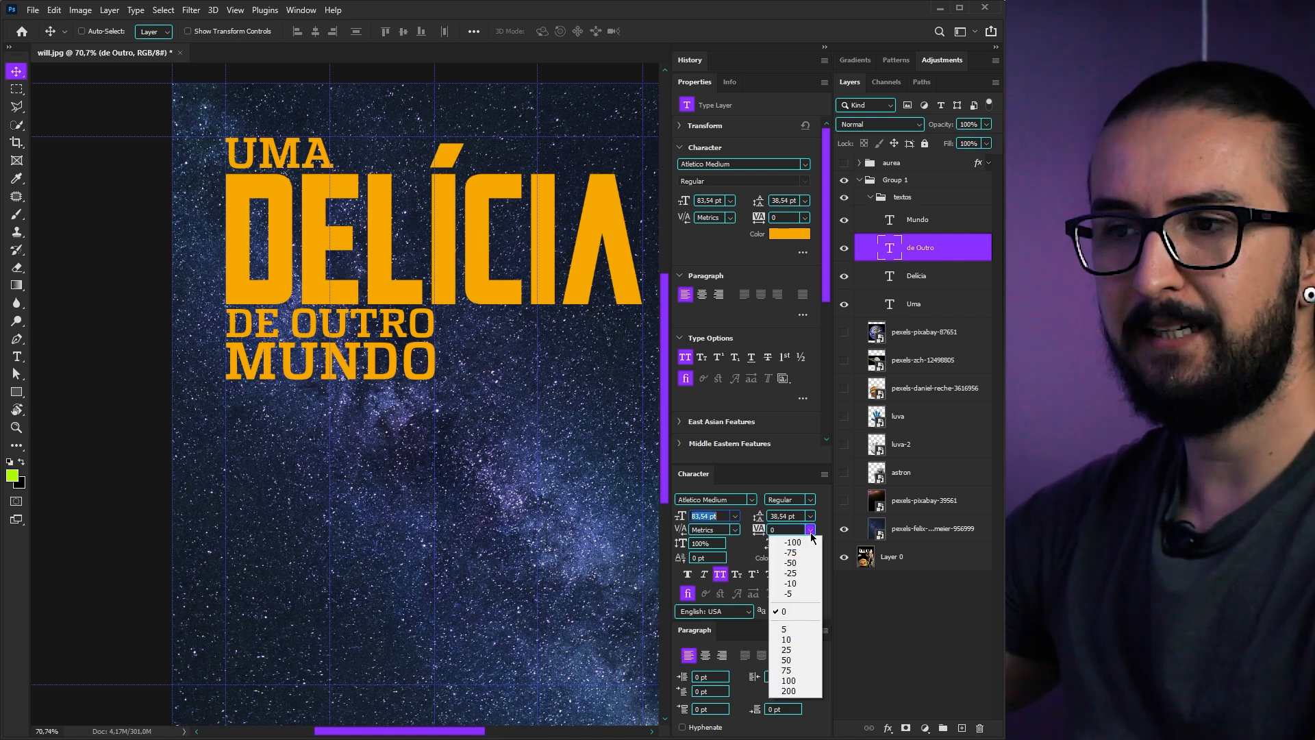
left_click(794, 692)
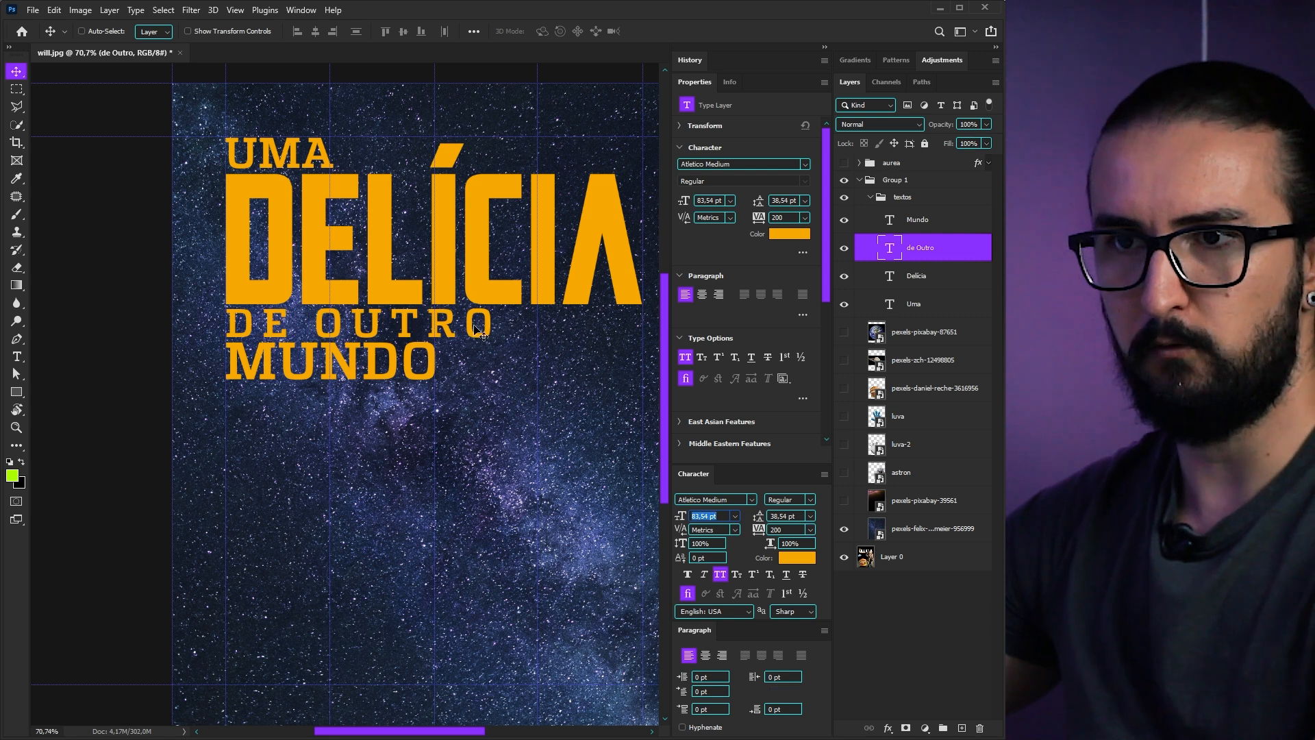
key("ctrl+t")
left_click_drag(499, 345, 439, 329)
key("Return")
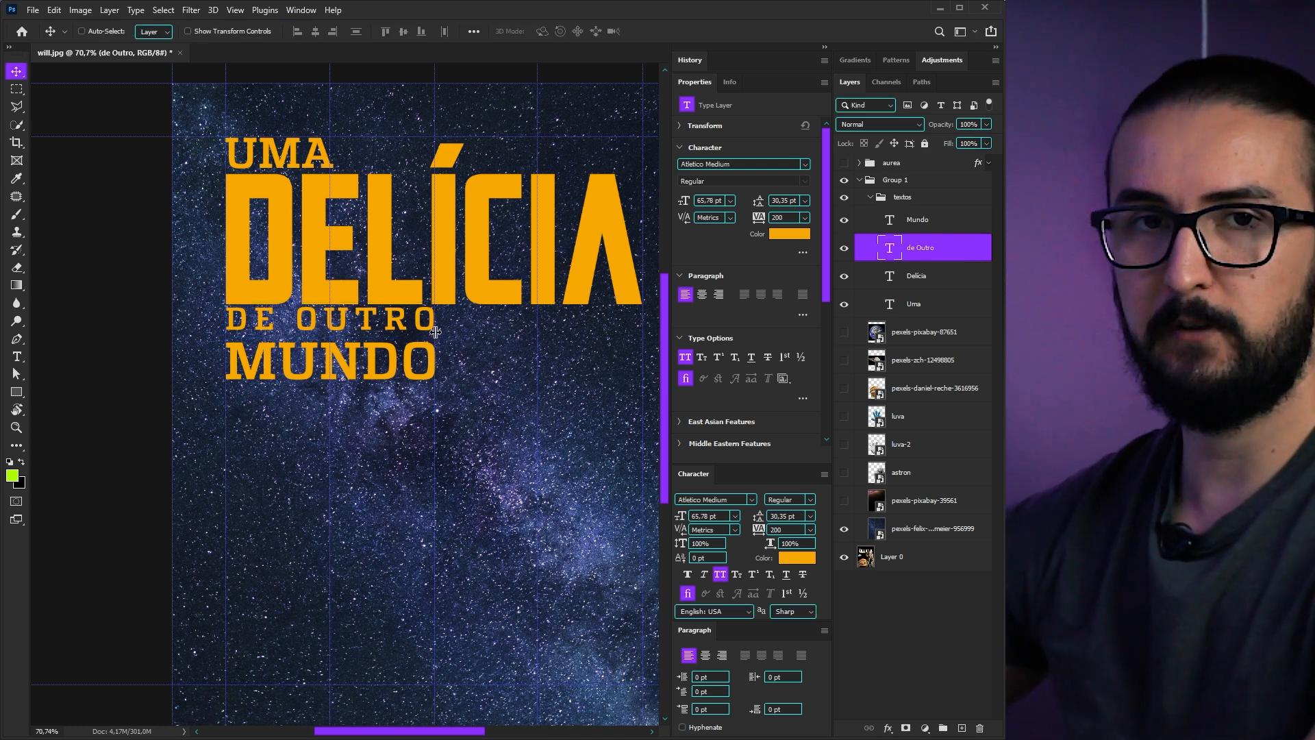
Move DE OUTRO slightly down into the gap between DELÍCIA and MUNDO
scroll(436, 332, "down", 2)
left_click_drag(391, 353, 392, 375)
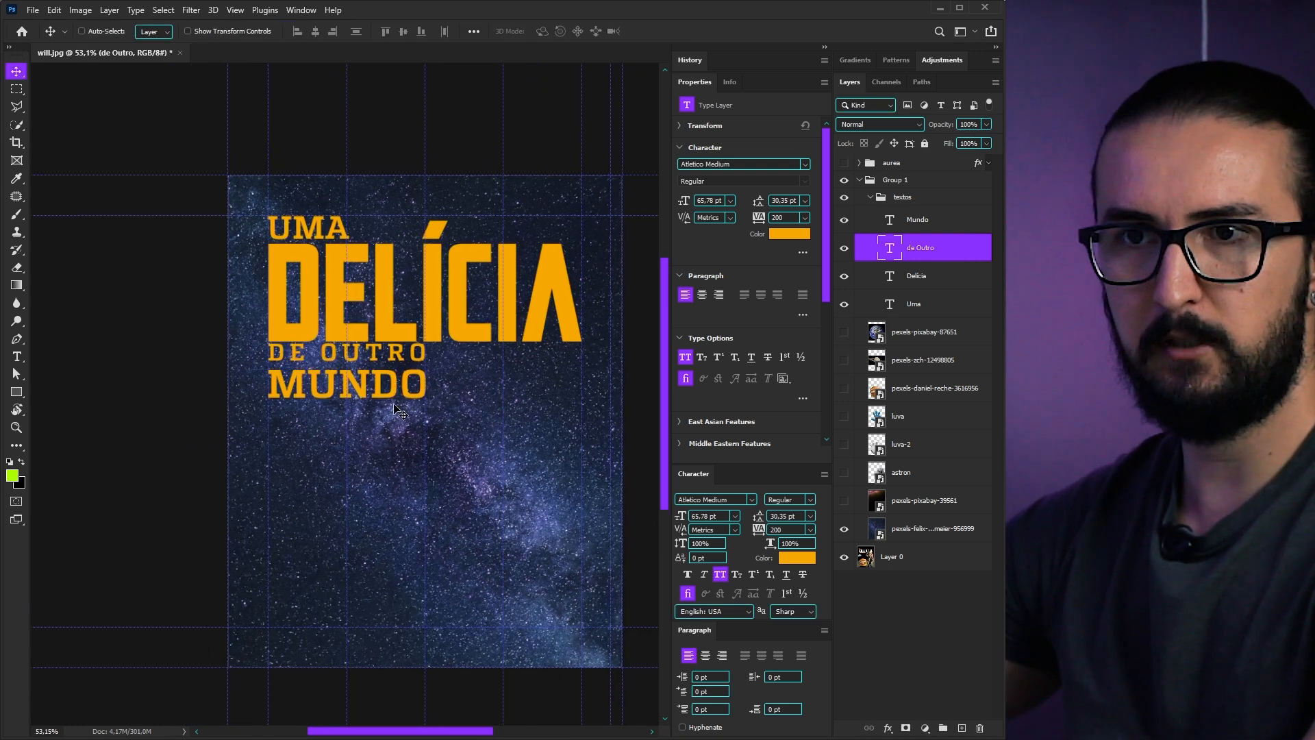
key("shift+Down")
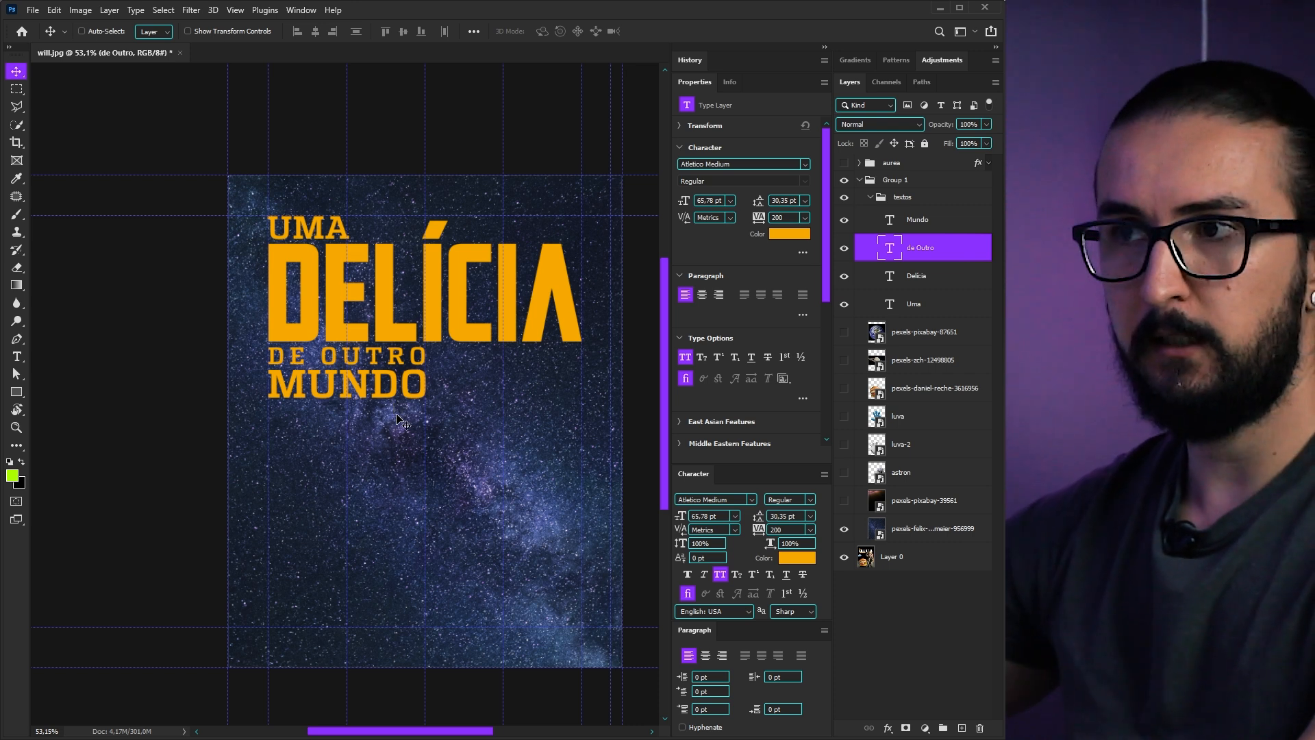
Replace the old Uma text with a duplicate of DE OUTRO reworded to "uma", placed above DELÍCIA's left end
left_click_drag(404, 435, 475, 517)
left_click(318, 237, "ctrl")
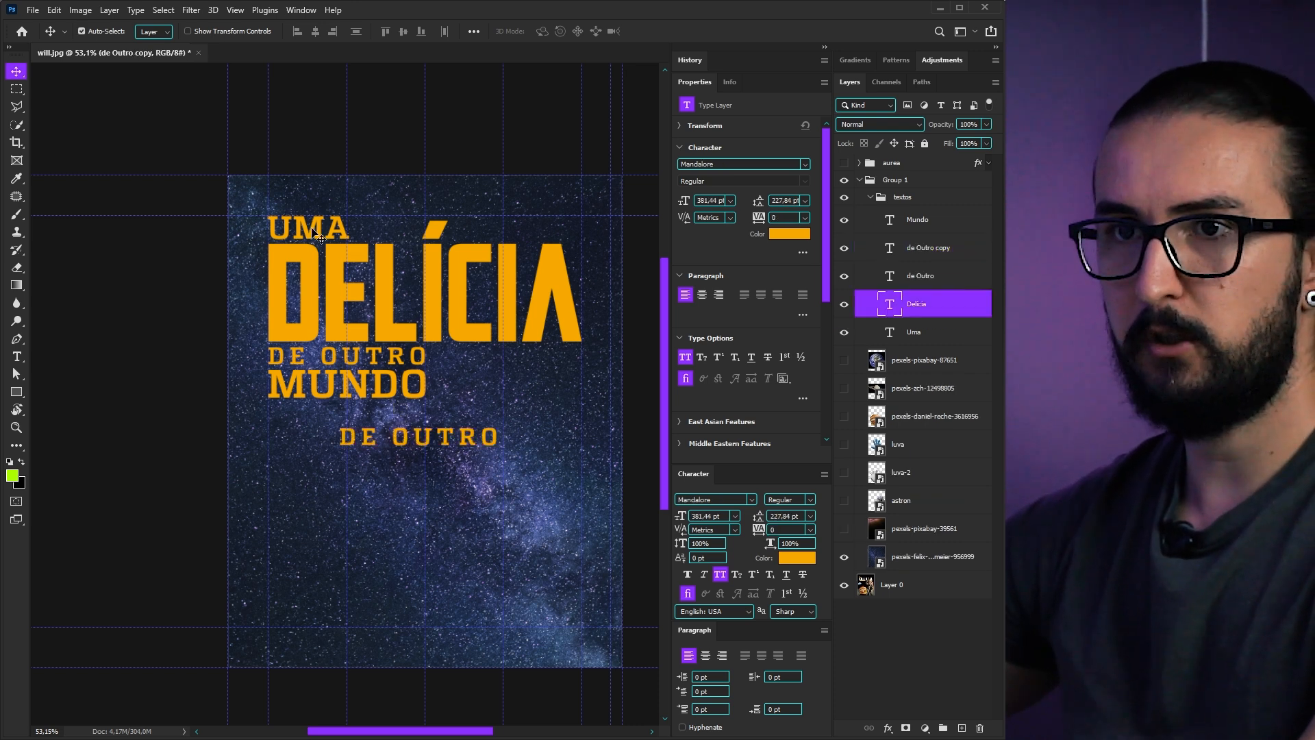
key("Delete")
double_click(890, 252)
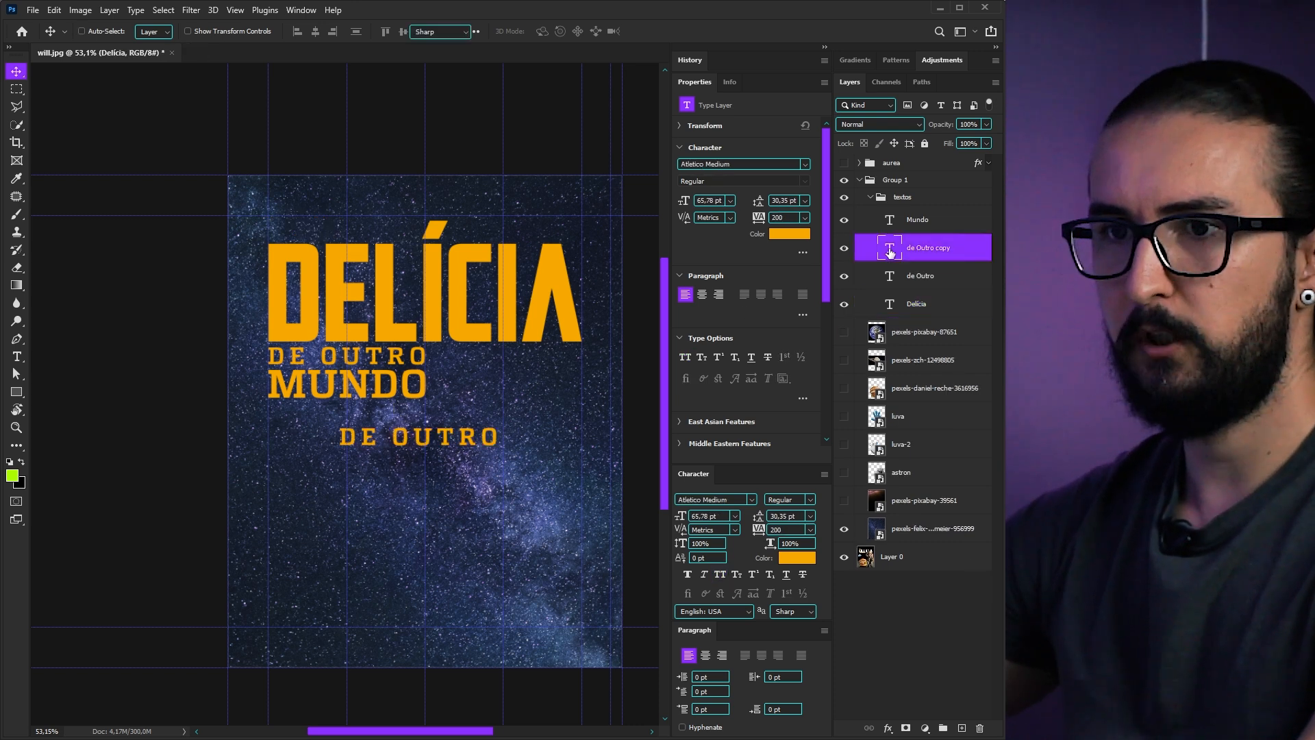
type("uma")
key("Escape")
key("v")
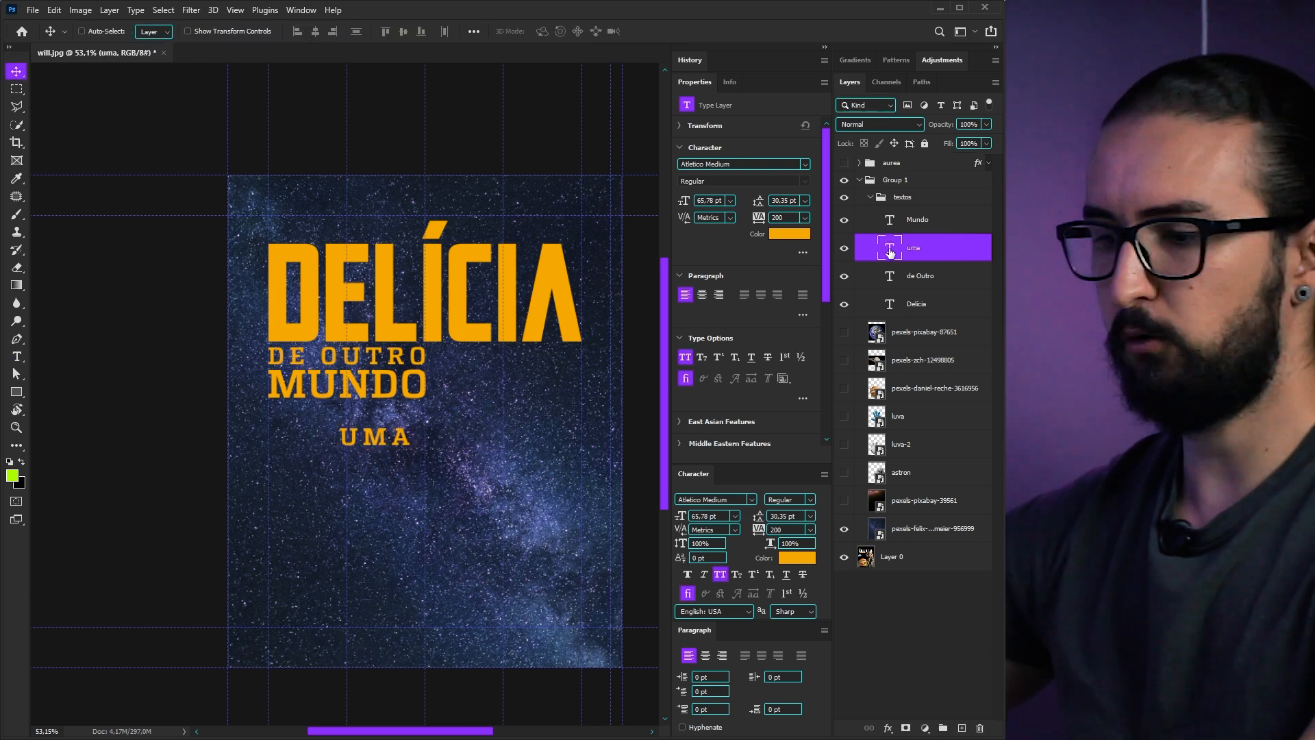
left_click_drag(385, 450, 312, 238)
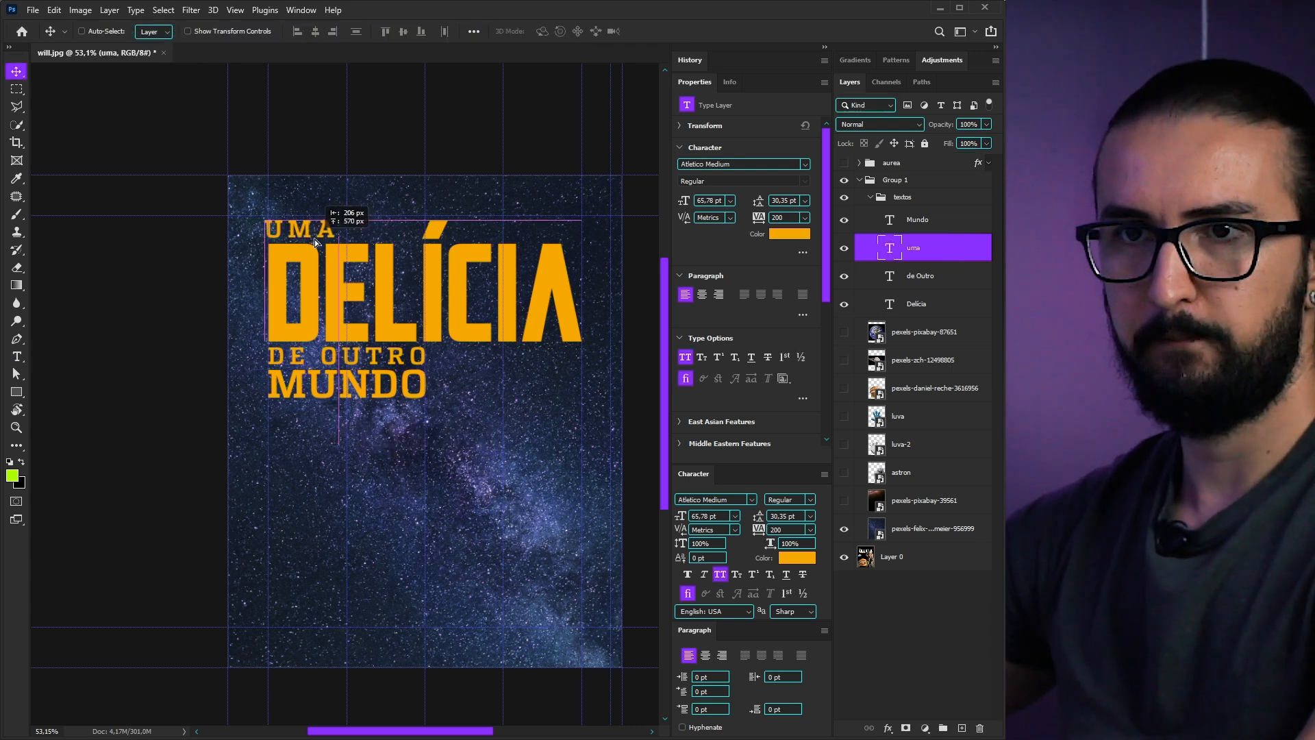
Nudge DE OUTRO slightly up, closer to DELÍCIA
left_click(356, 259, "ctrl")
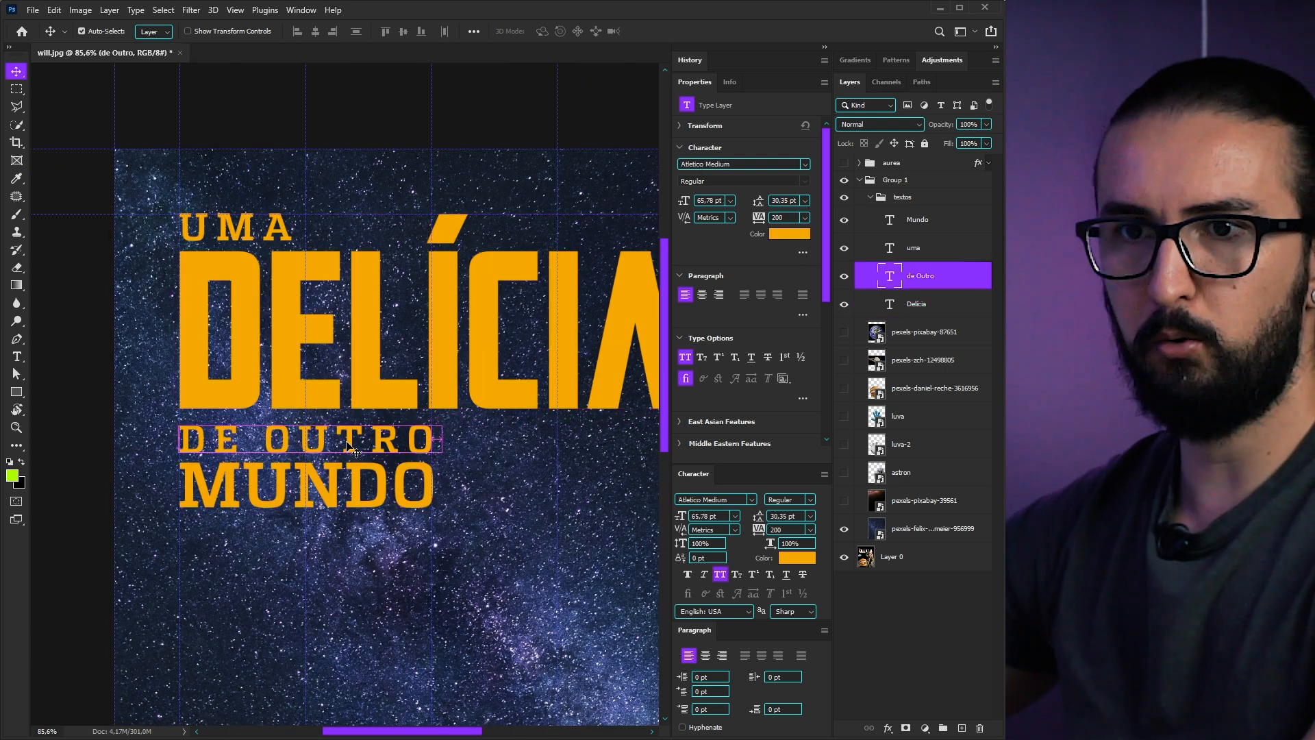
key("shift+Up")
key("Up")
key("Up")
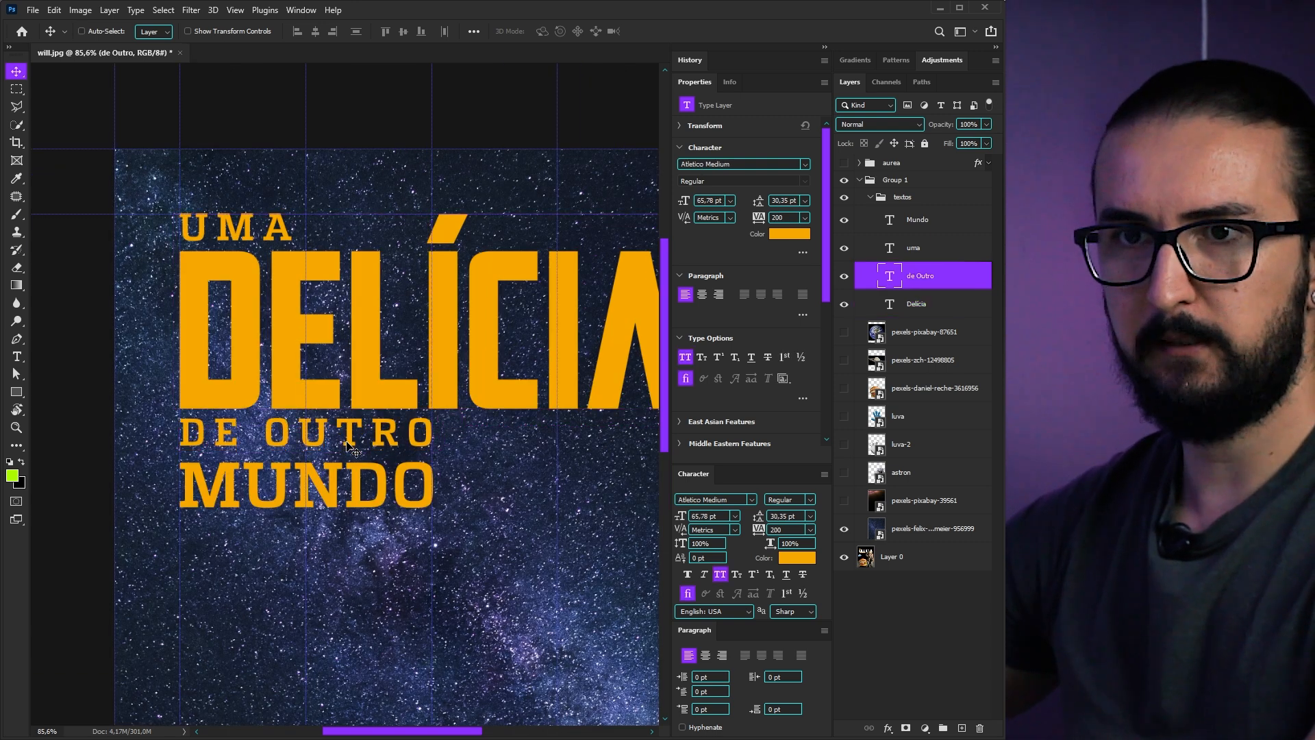
Nudge MUNDO up in small increments to tighten its gap beneath DE OUTRO
left_click(267, 498, "ctrl")
key("Up")
key("Up")
key("Up")
key("Up")
key("Up")
key("Up")
key("Up")
key("Up")
key("Up")
key("Up")
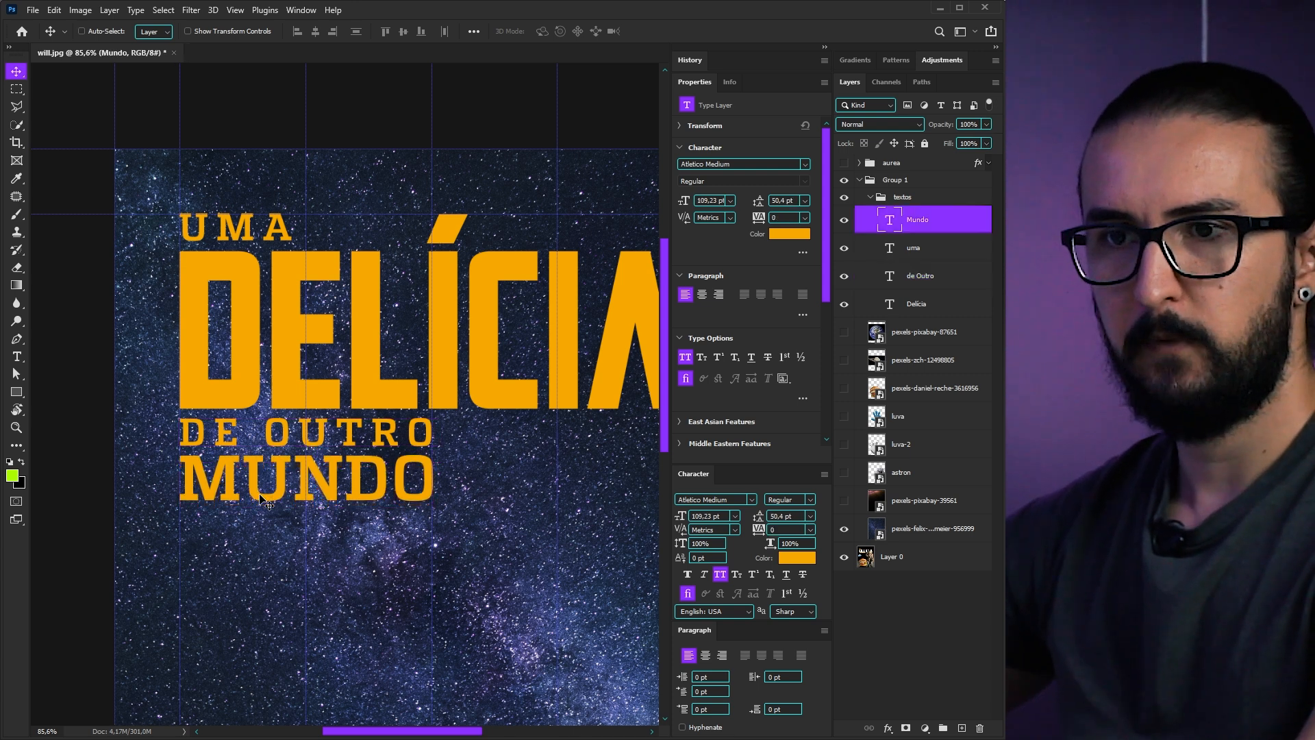
Change MUNDO's font to Mandalore and scale it to 206.71 pt to match the width of DE OUTRO
scroll(260, 498, "down", 3)
scroll(351, 450, "up", 1)
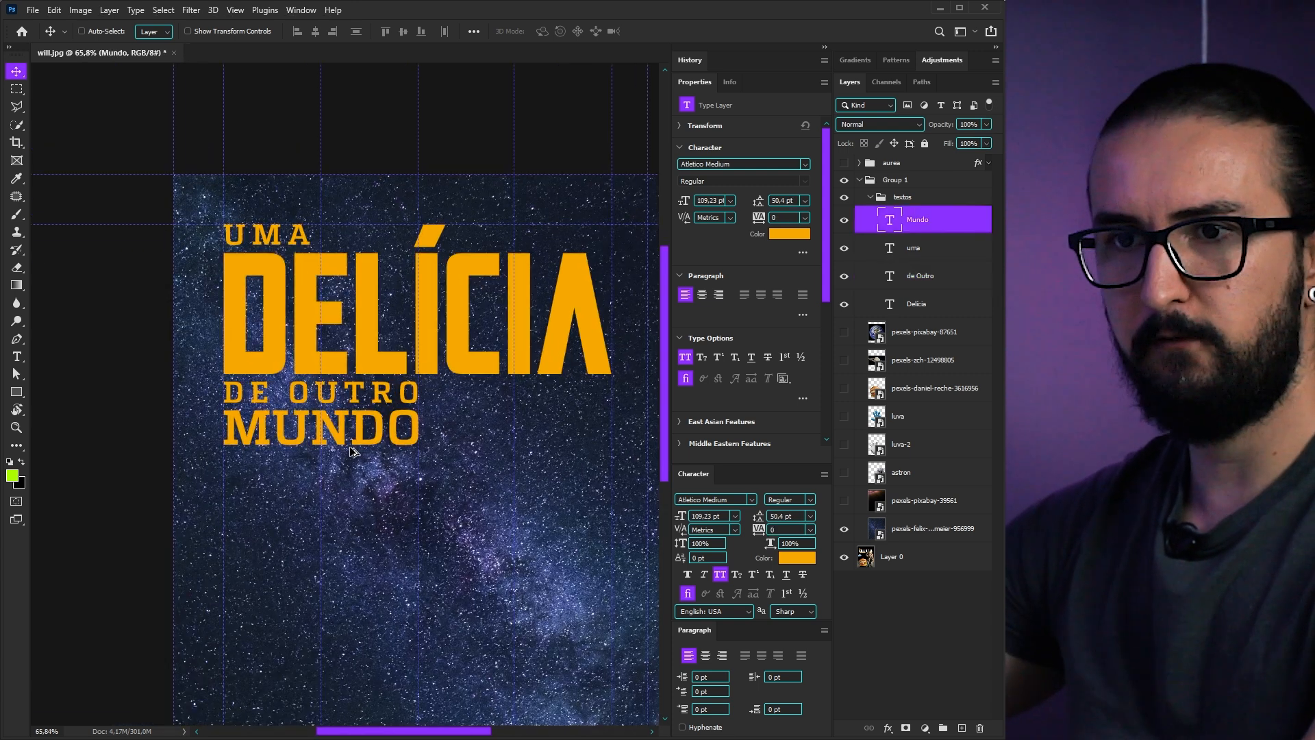
scroll(351, 450, "up", 1)
left_click(751, 499)
left_click(795, 50)
key("ctrl+t")
left_click_drag(324, 451, 452, 473)
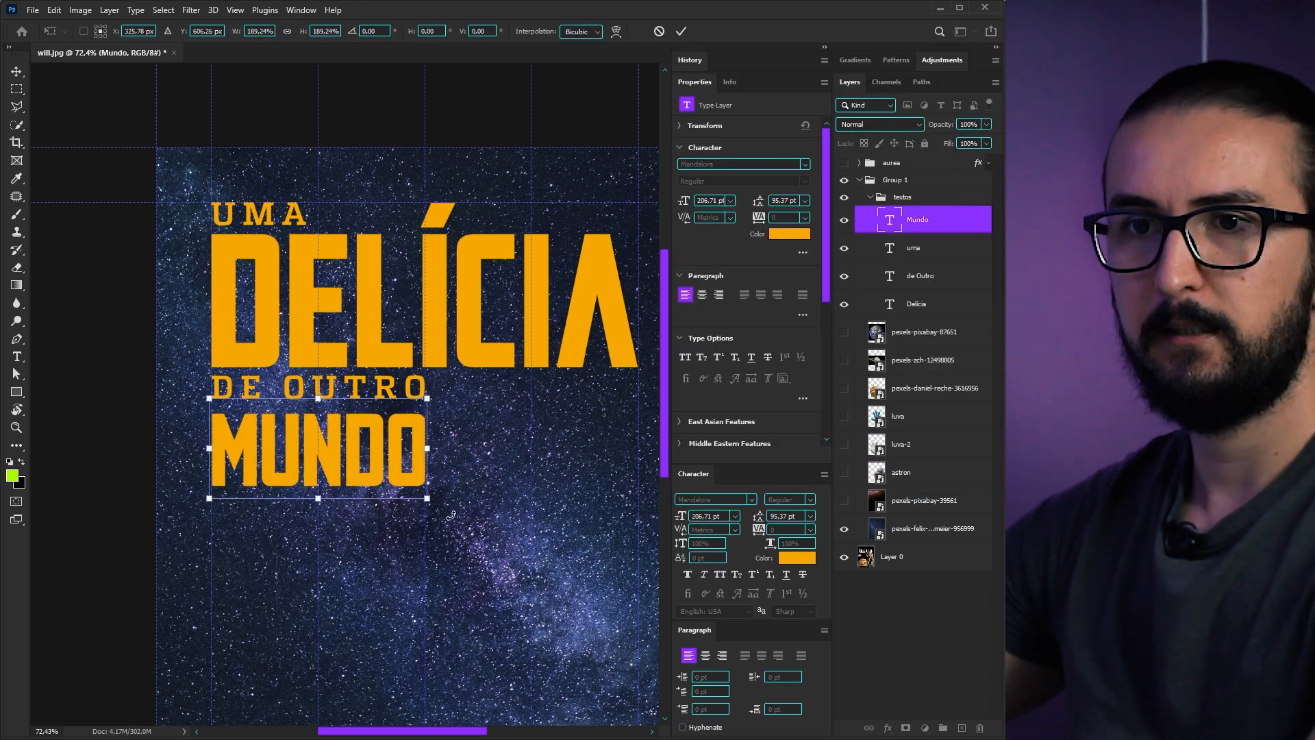
key("Return")
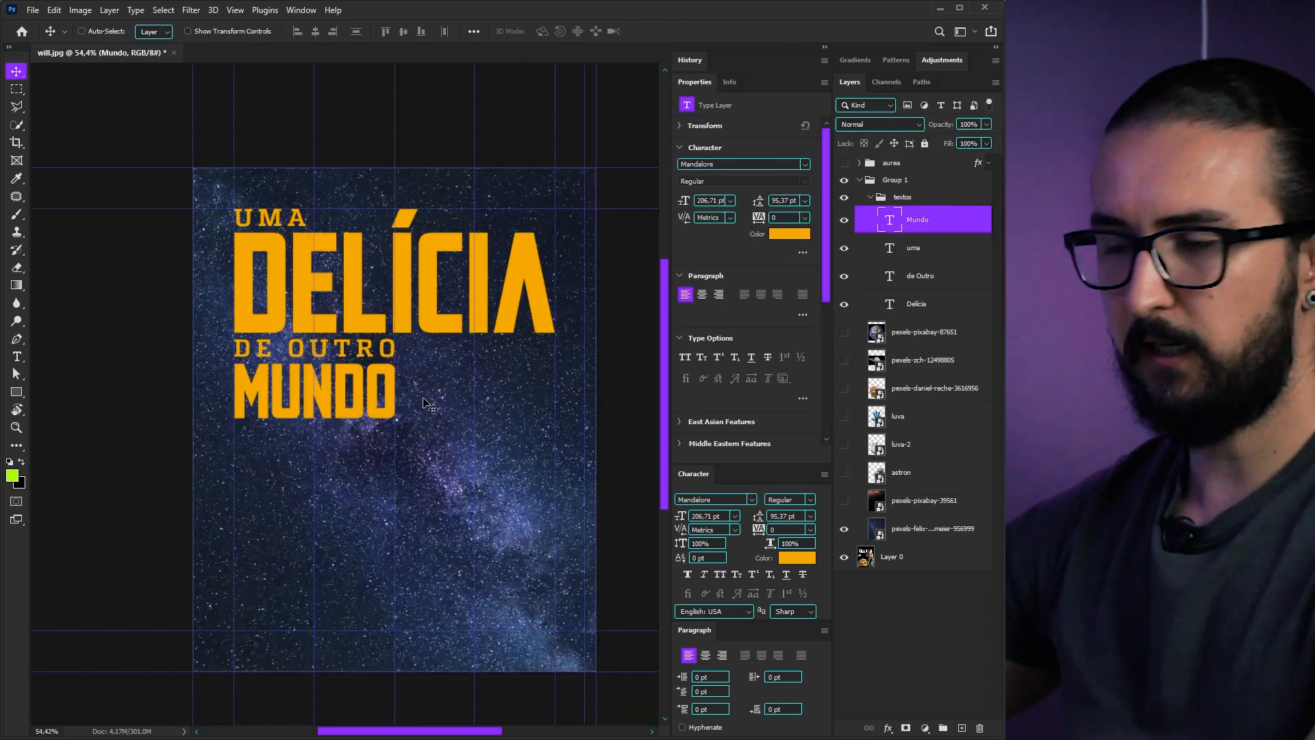
Hide the guides and recolor the Mundo, uma, de Outro and Delícia text layers white
key("ctrl+h")
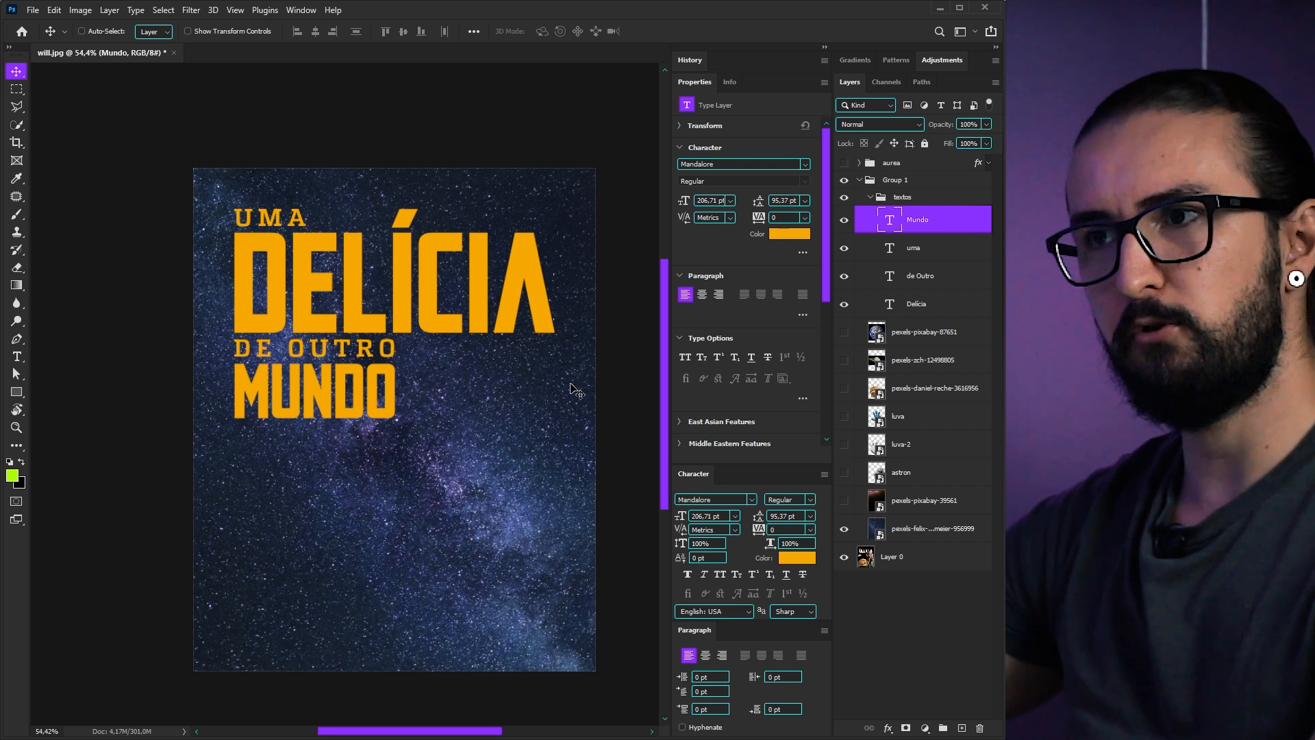
left_click(924, 303, "shift")
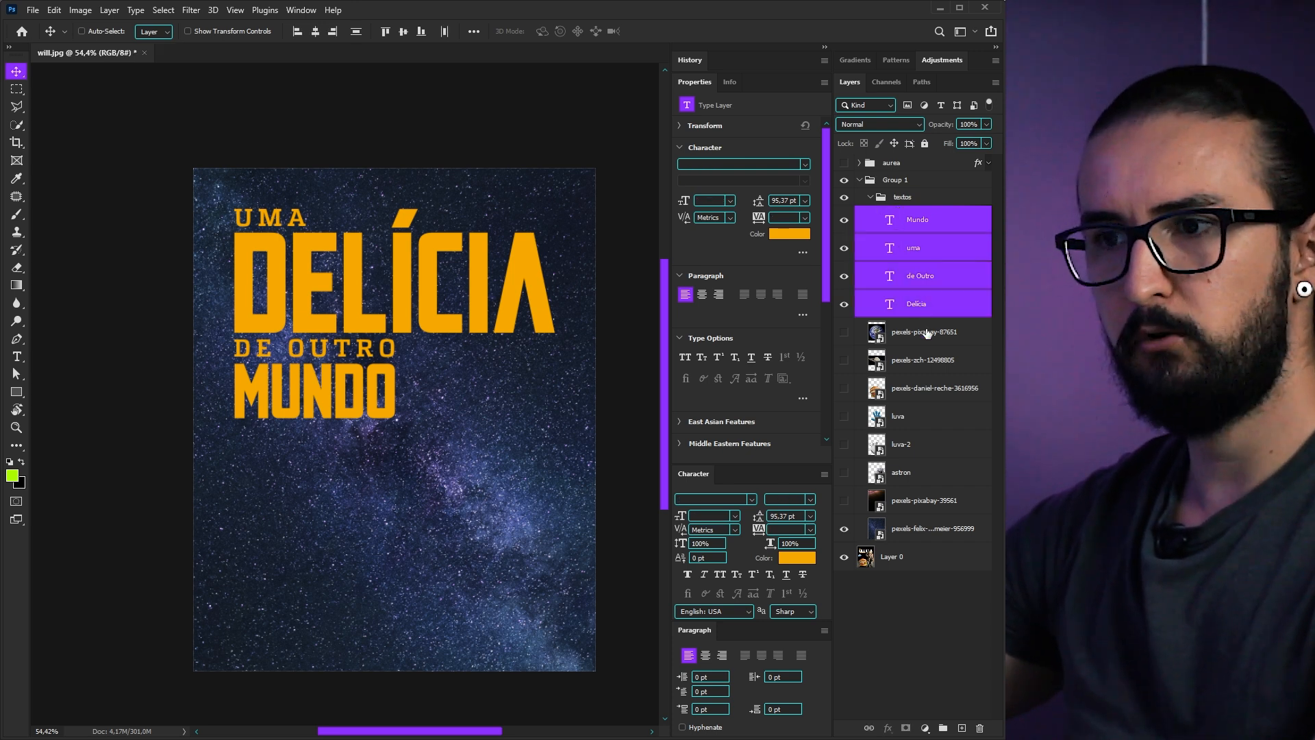
left_click(813, 559)
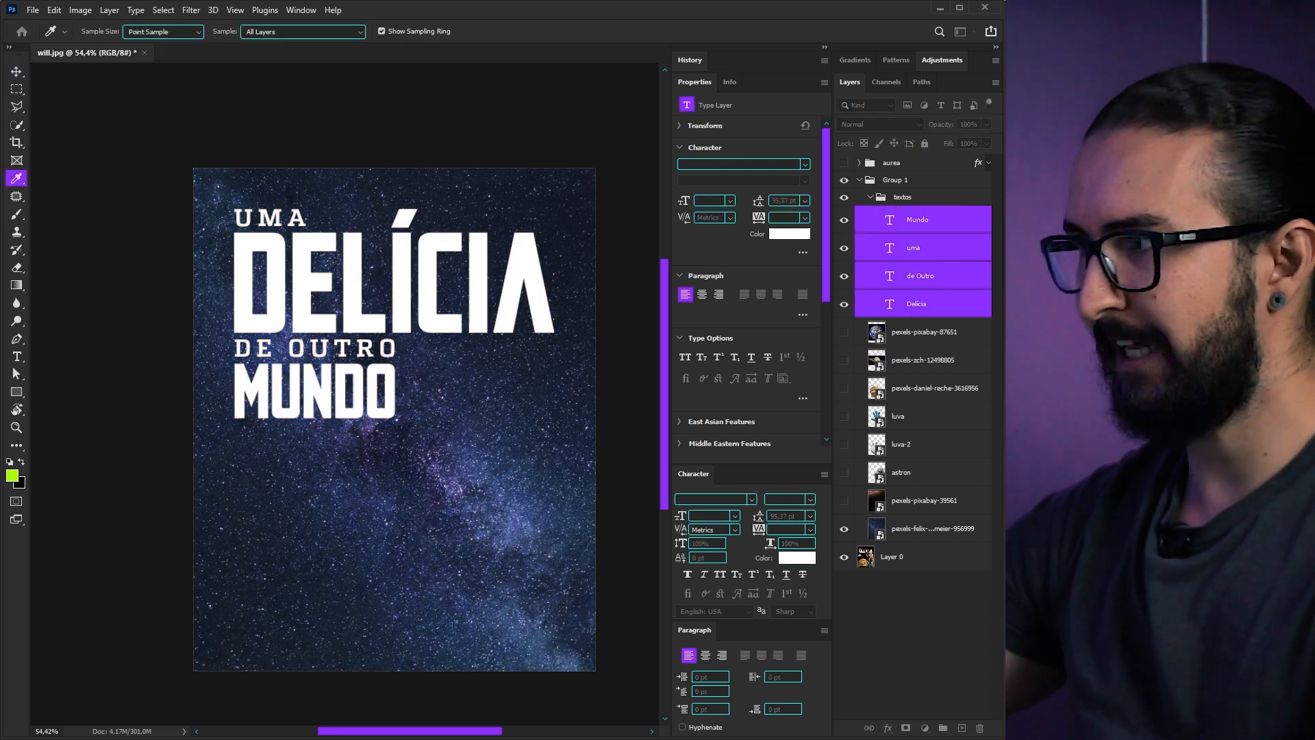
key("Return")
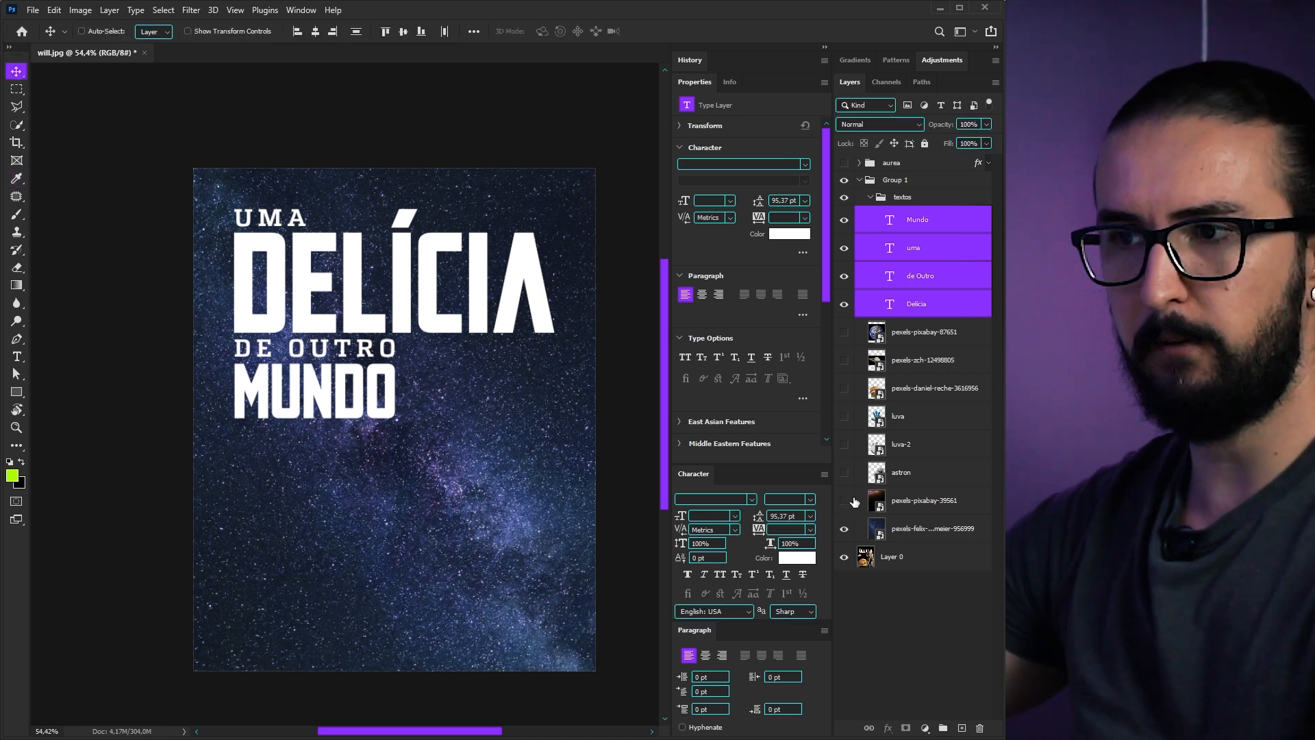
Show the astron layer and place the textos group directly beneath it in the layer stack
left_click(844, 473)
left_click_drag(902, 196, 887, 372)
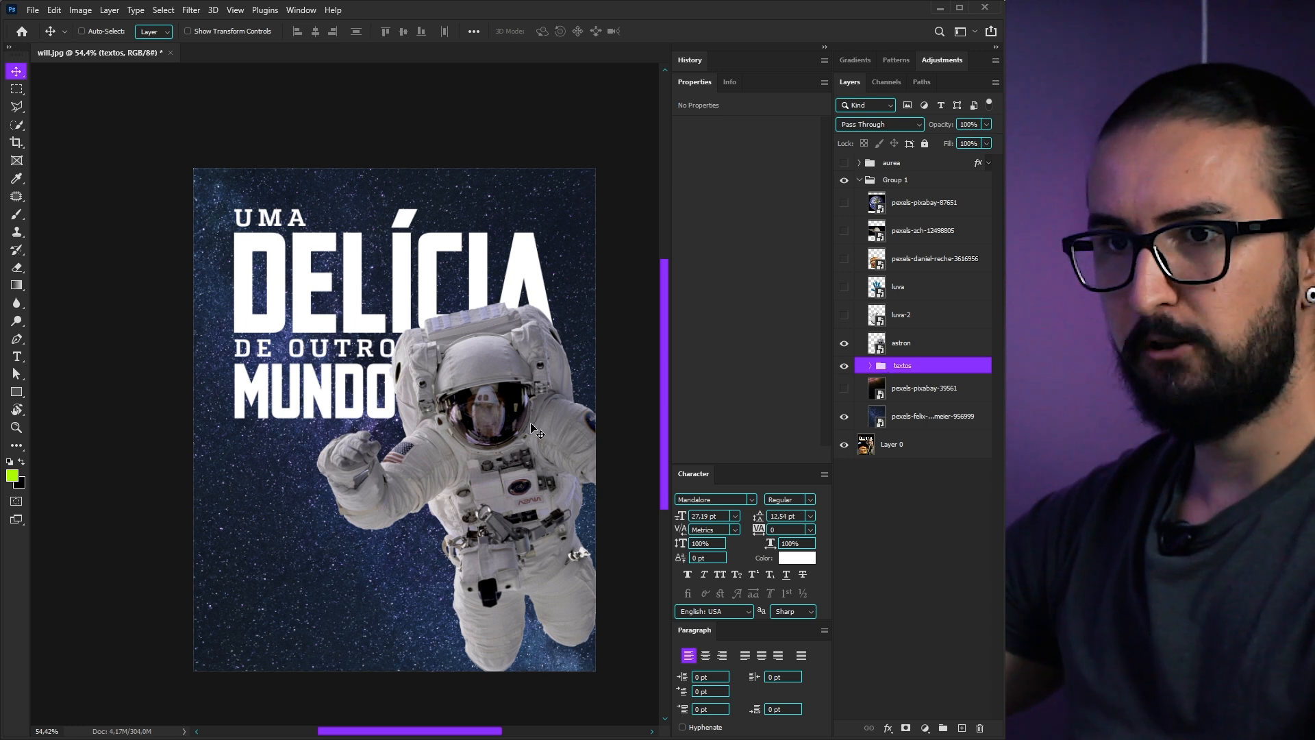
left_click(866, 340)
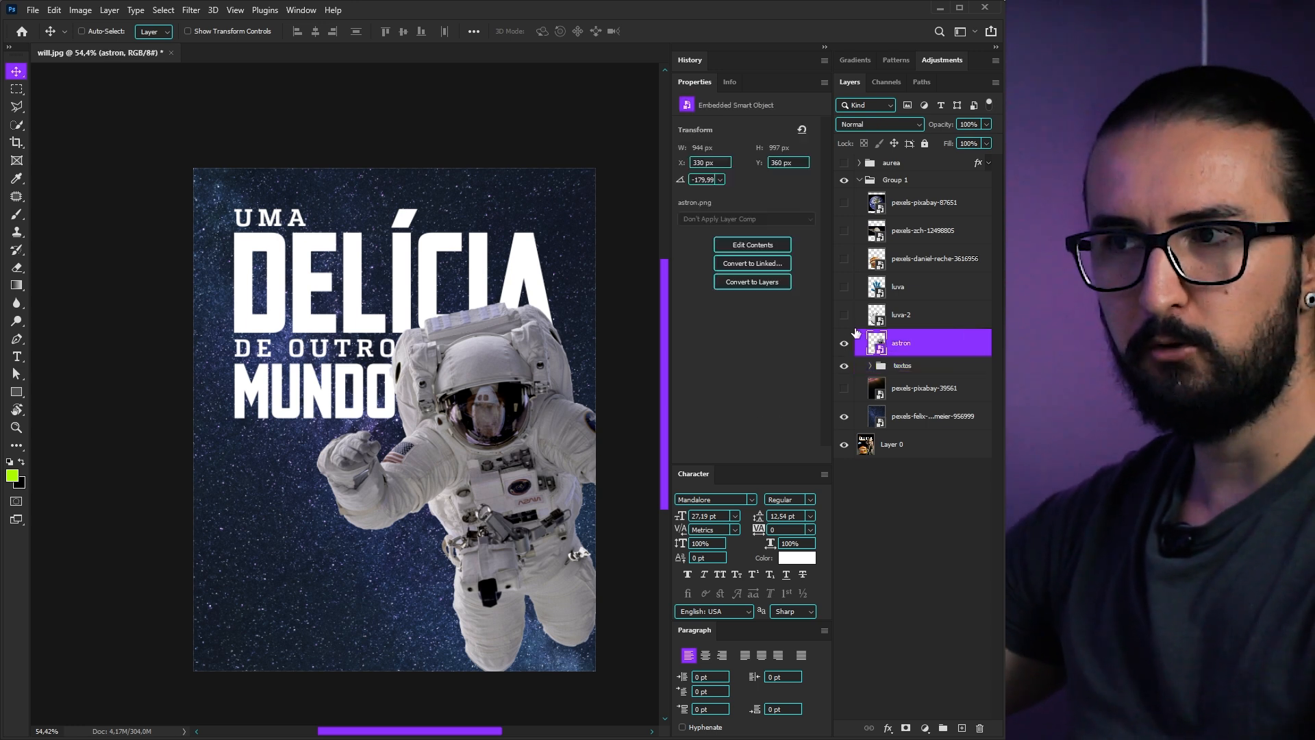
Show the luva-2 glove and the burger layers, and delete the unused luva layer
left_click(844, 315)
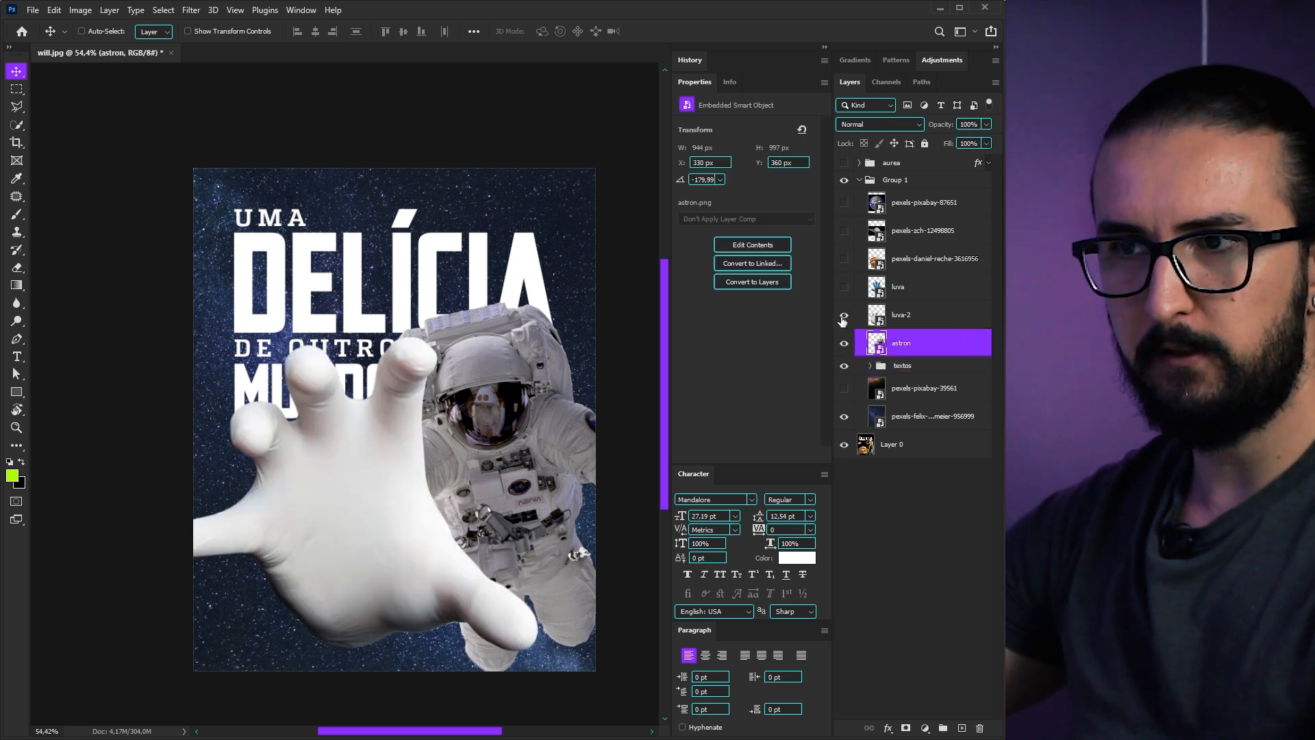
left_click(845, 259)
left_click_drag(880, 286, 882, 268)
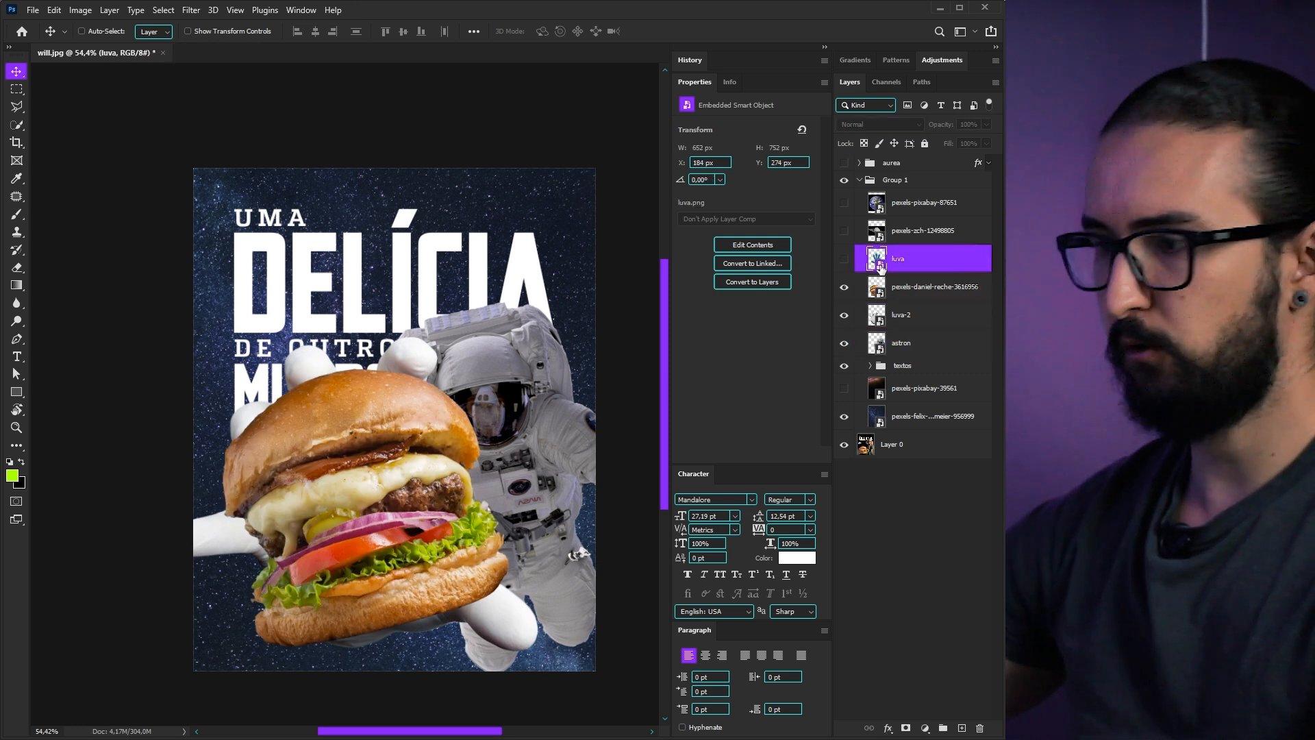
key("Delete")
Scale the burger, luva-2 and astron layers down slightly together and shift them a little to the right
left_click(918, 259)
left_click(903, 316, "shift")
key("ctrl+t")
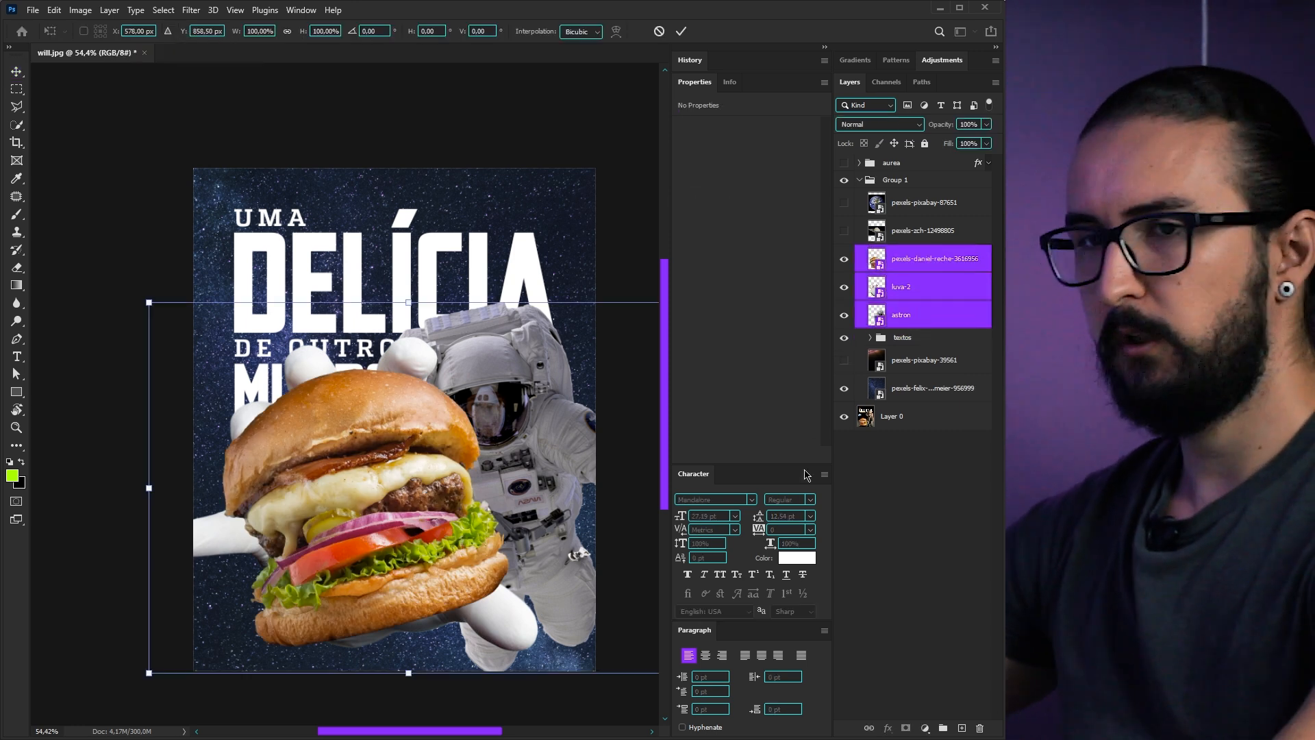
left_click_drag(148, 302, 161, 315)
key("Return")
left_click_drag(434, 457, 443, 456)
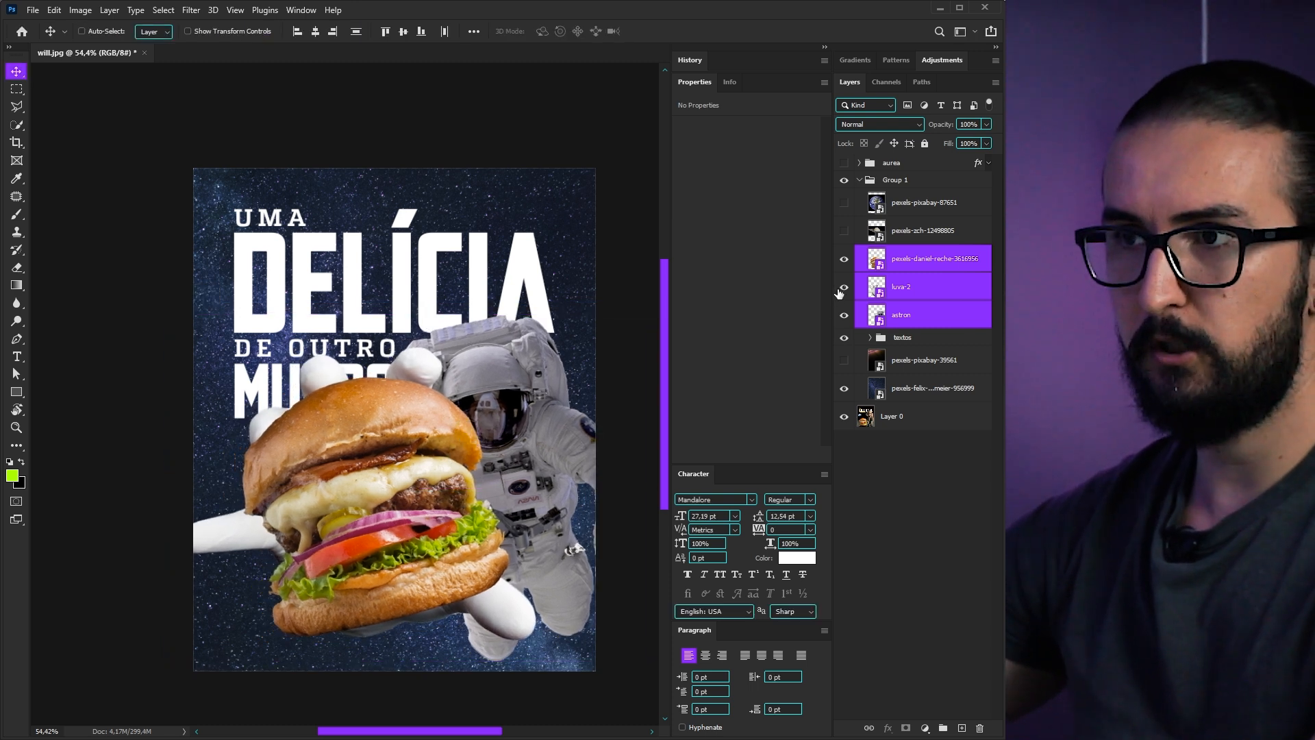
Hide the burger and glove and shift the selected astronaut, glove and burger layers slightly further right
left_click(844, 287)
left_click(843, 259)
left_click_drag(521, 502, 527, 502)
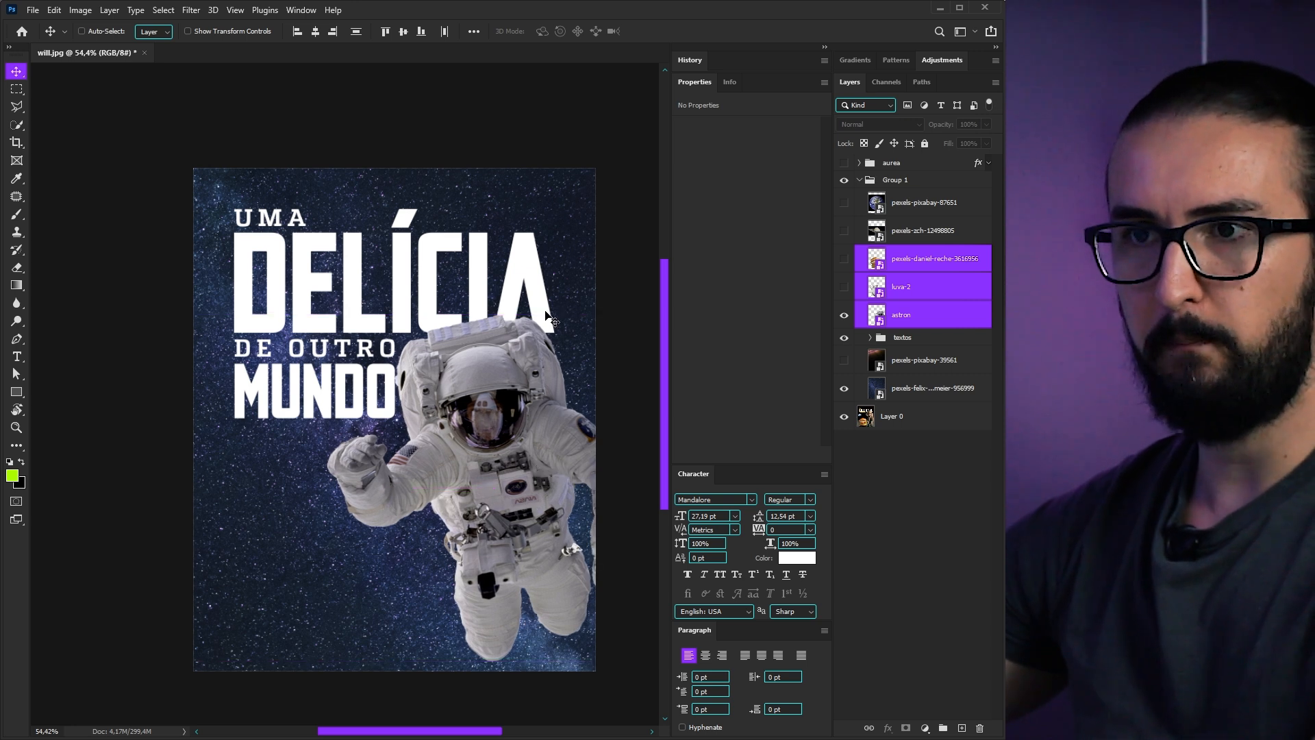
left_click_drag(490, 488, 485, 488)
left_click_drag(471, 442, 483, 442)
Show the luva-2 glove, rotate it to about -20.45° and reposition it left of the astronaut's torso
left_click(843, 286)
left_click(901, 287)
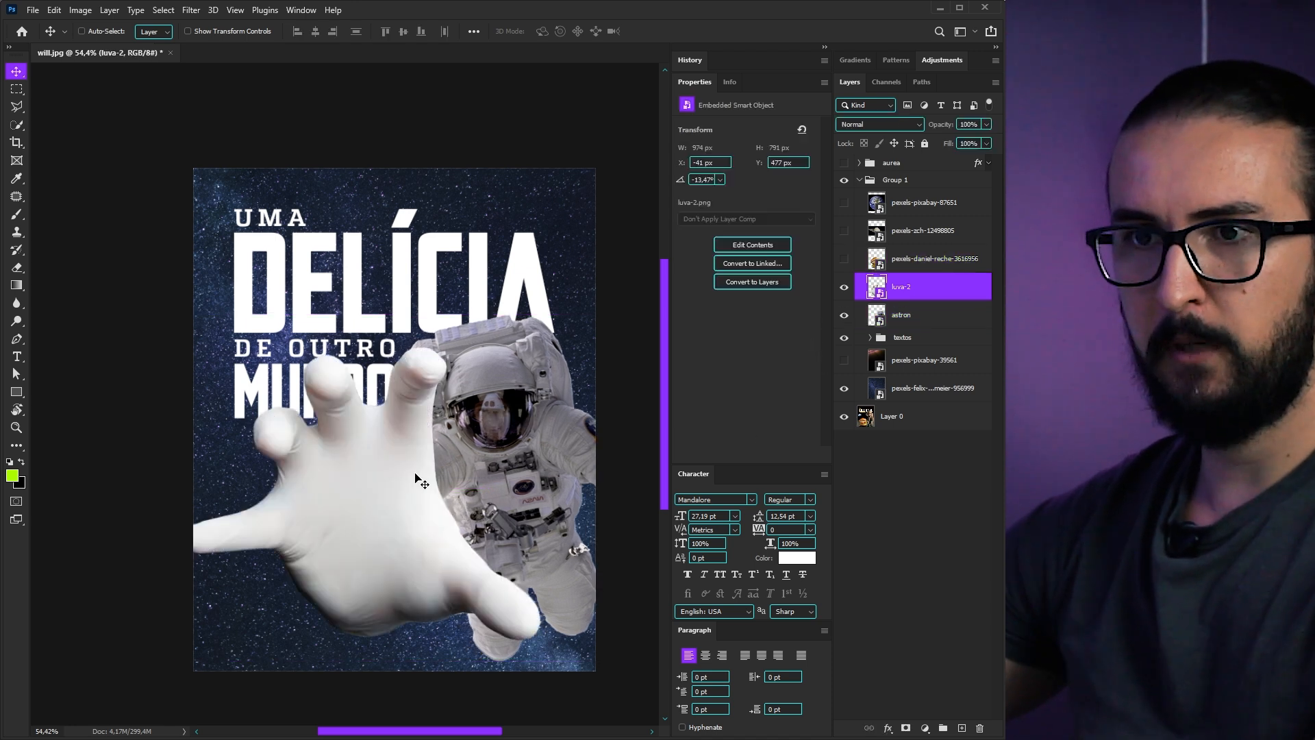
left_click_drag(382, 499, 366, 512)
key("ctrl+t")
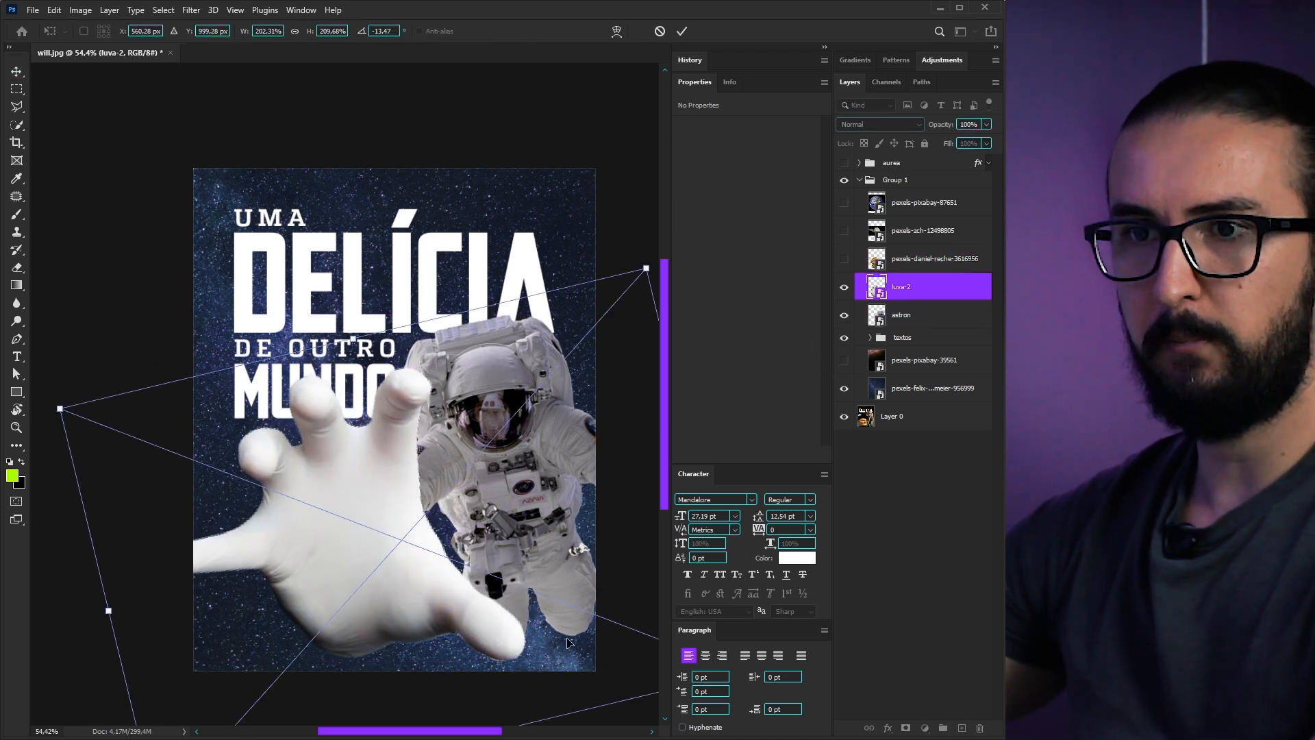
left_click_drag(425, 289, 399, 281)
left_click_drag(448, 461, 478, 411)
key("Return")
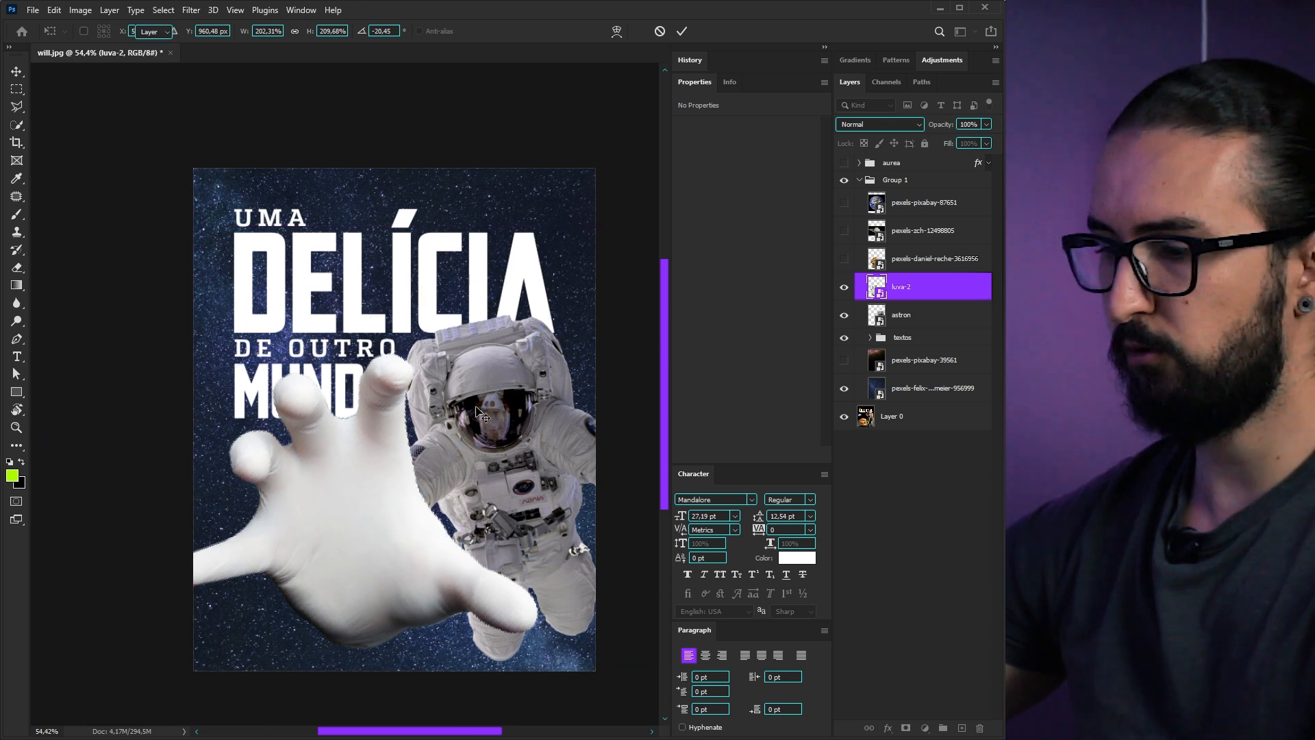
Show the burger, scale it to about 700 × 680 px and move it left over the glove's palm
left_click(846, 260)
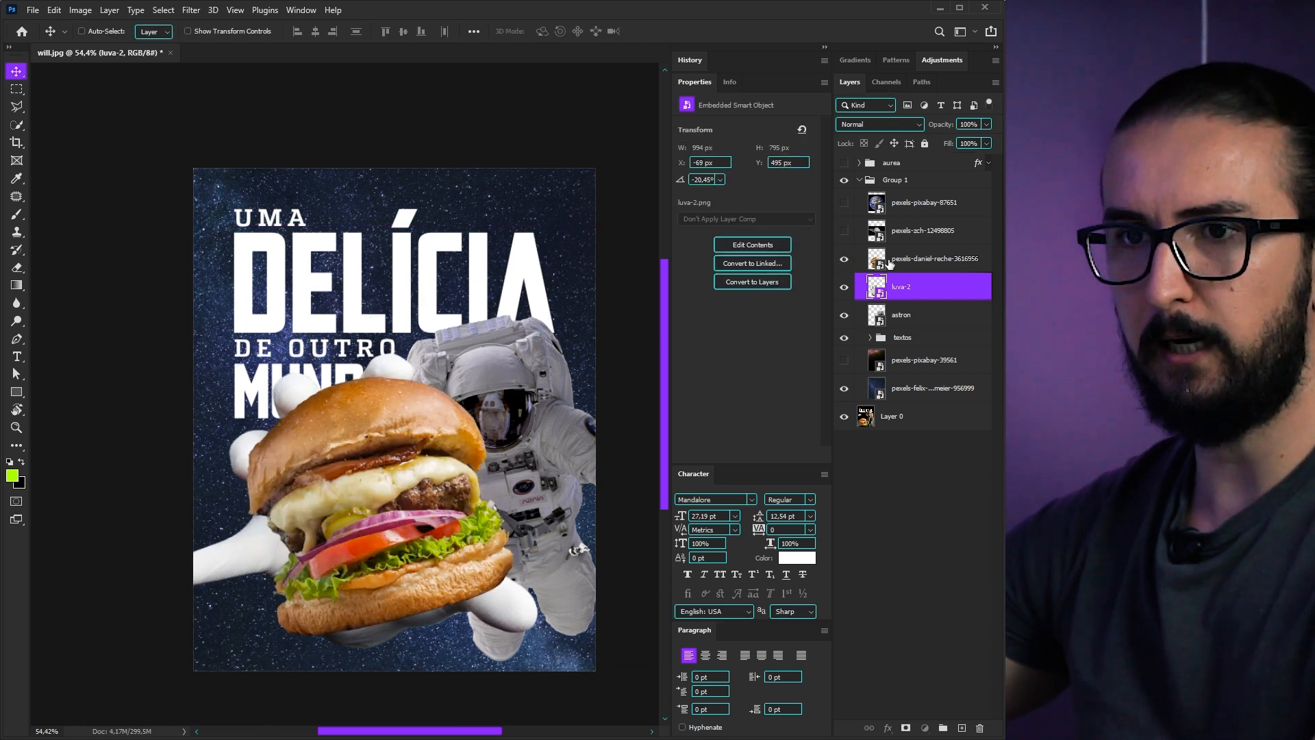
left_click(921, 258)
key("ctrl+t")
left_click_drag(420, 500, 362, 495)
key("Return")
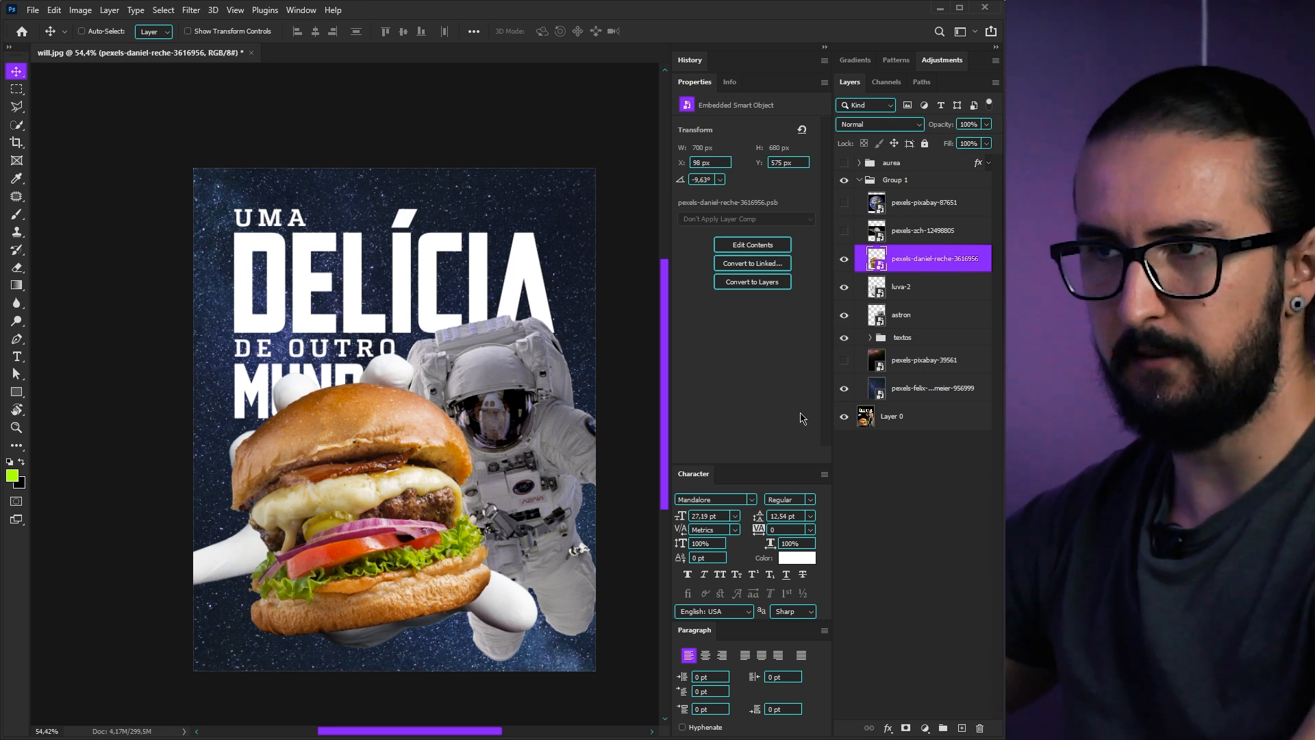
Move the textos group to the top of Group 1 and place the burger layer above it
left_click_drag(874, 338, 884, 192)
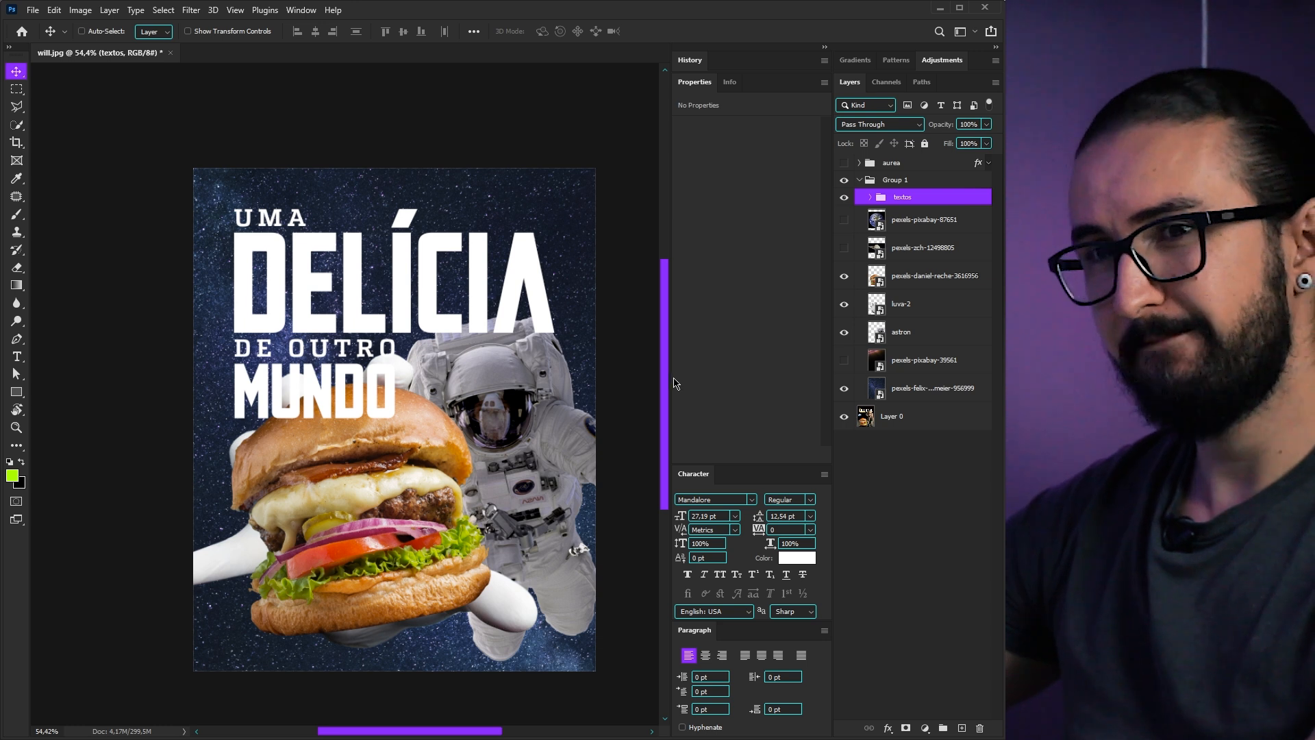
left_click(907, 279)
left_click_drag(889, 281, 897, 192)
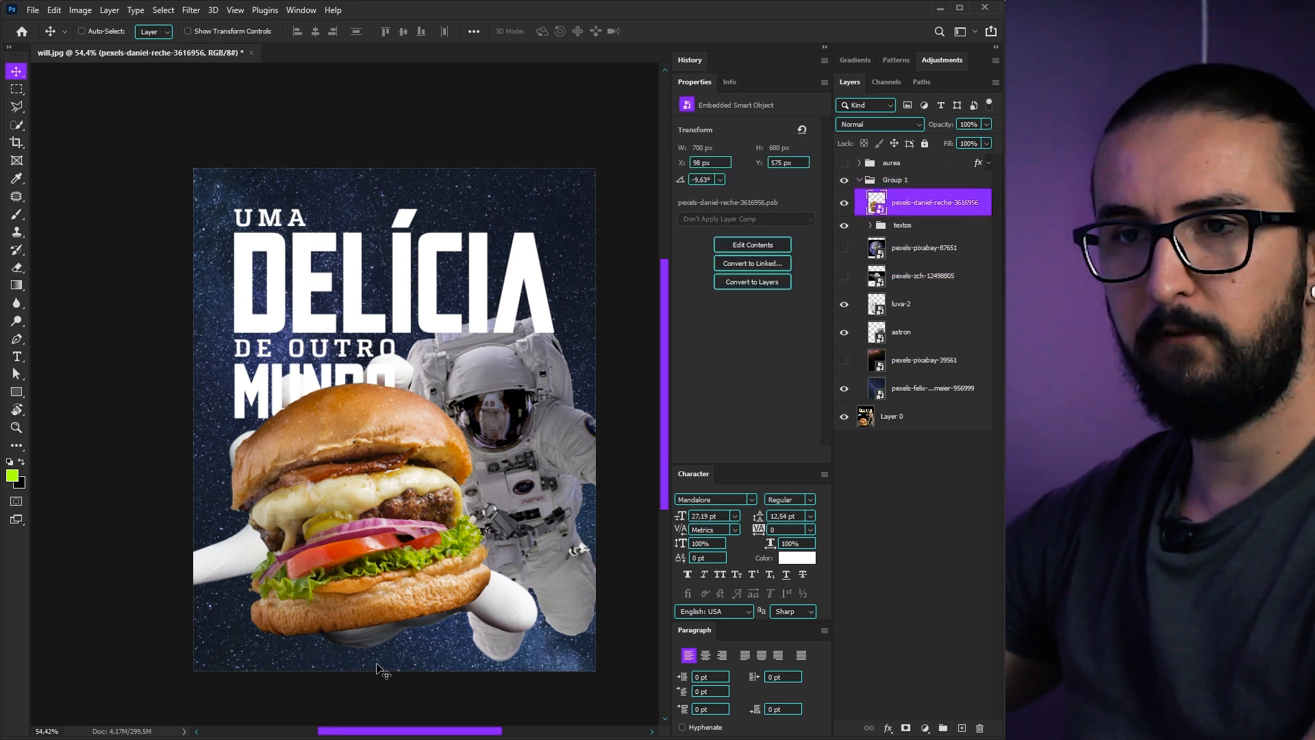
left_click_drag(387, 666, 377, 653)
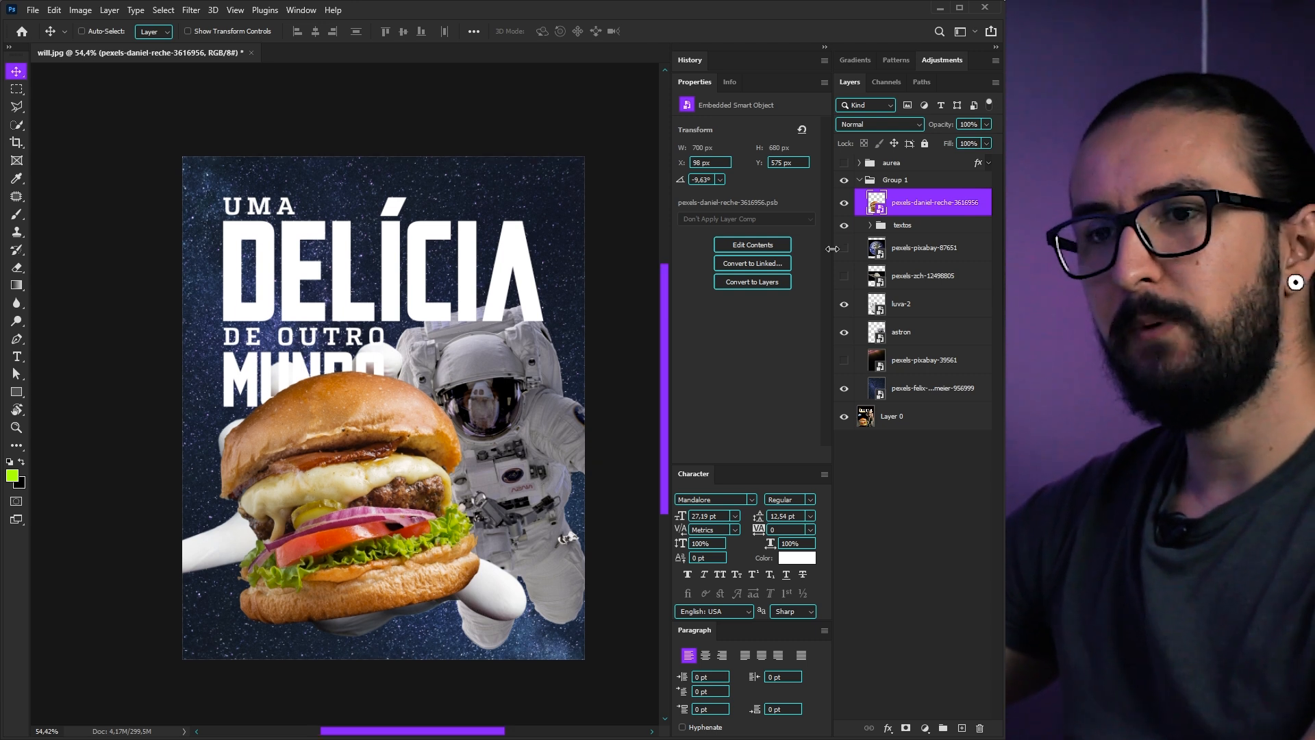
Nudge the DELÍCIA, DE OUTRO and MUNDO lines slightly up to tighten the title's line spacing
left_click(870, 225)
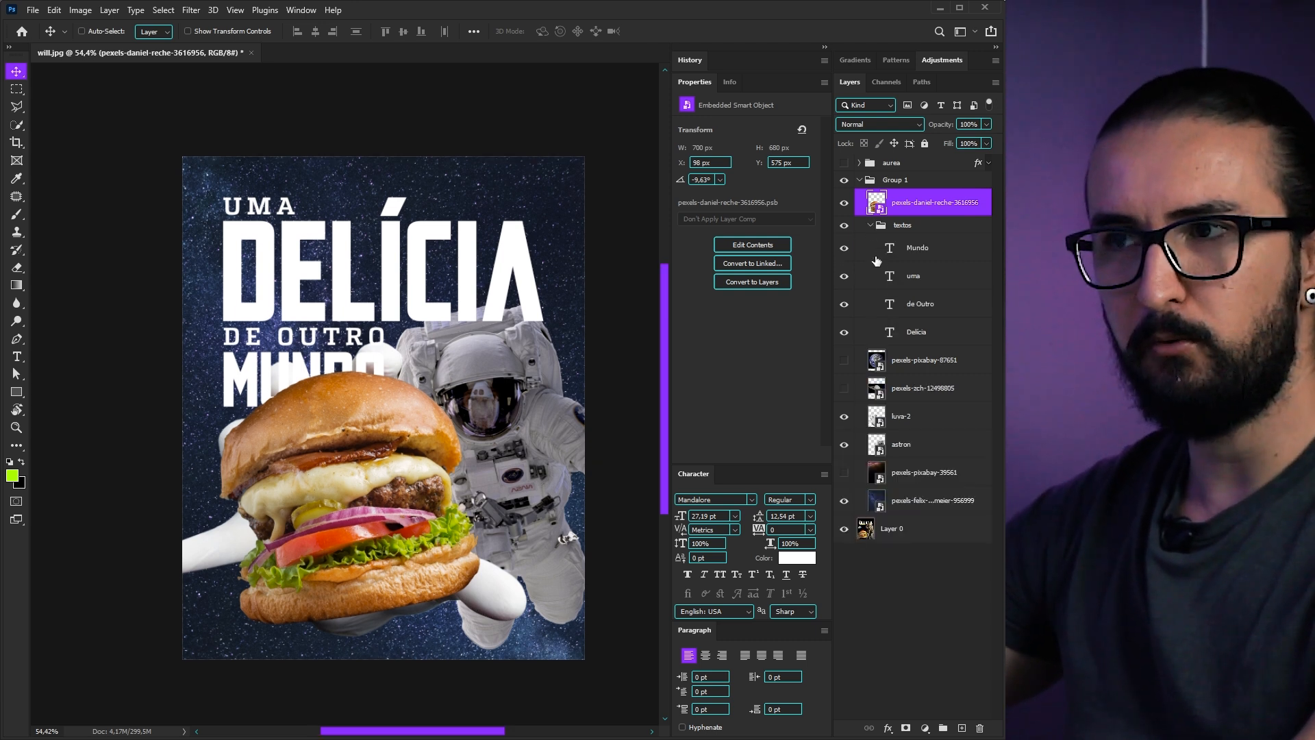
left_click(906, 332)
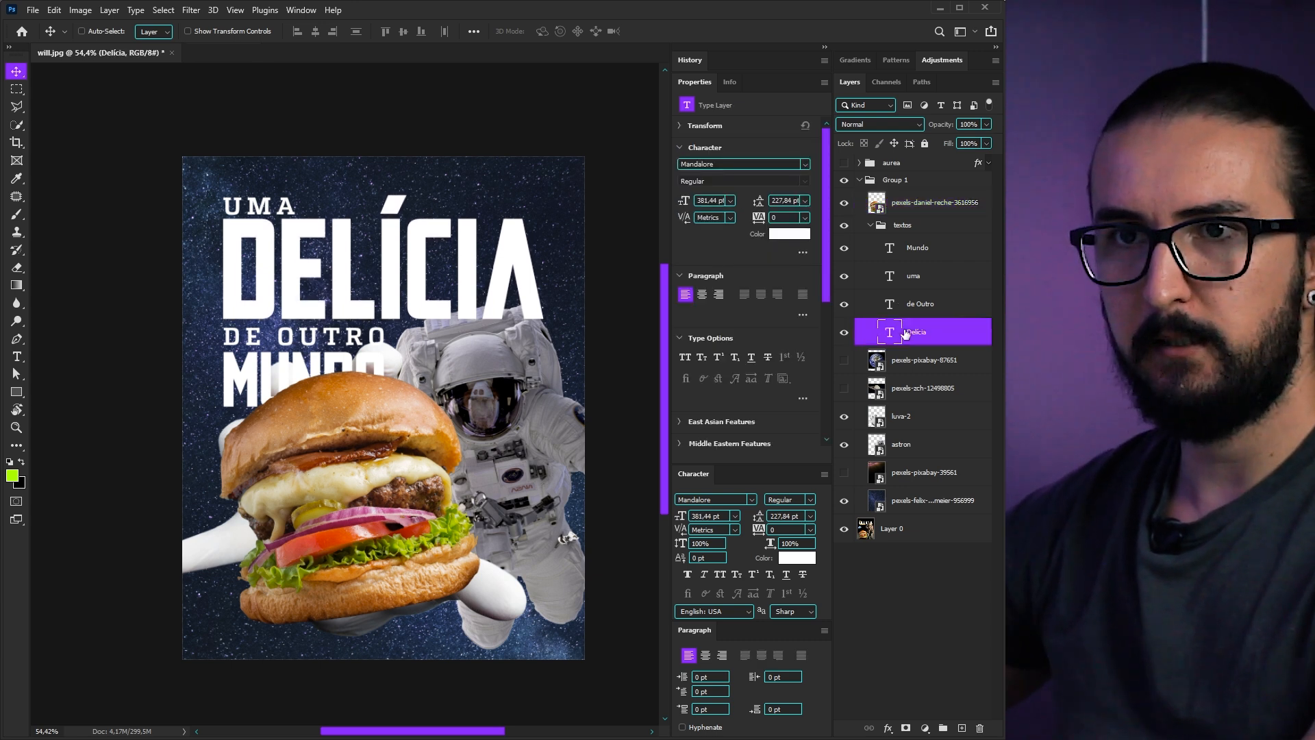
left_click(921, 307)
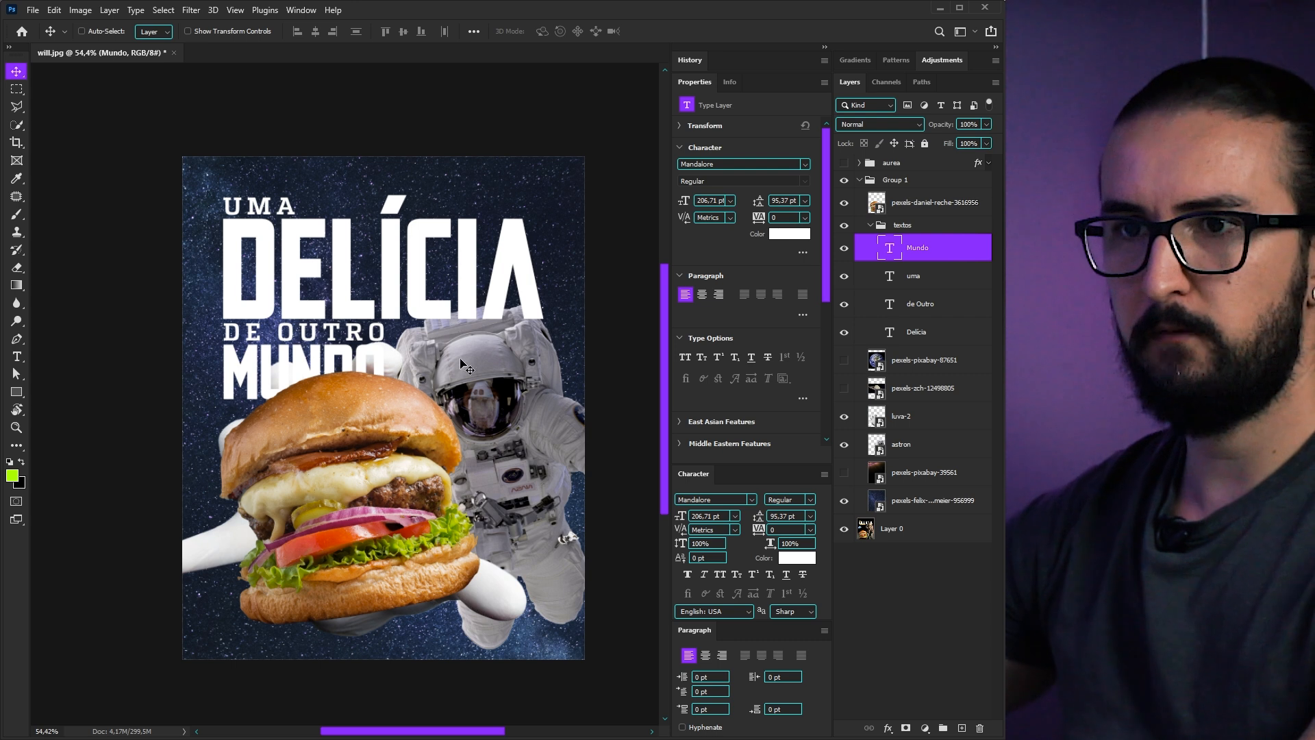
left_click_drag(460, 364, 464, 363)
Color MUNDO yellow-orange and apply the same color to DELÍCIA
key("i")
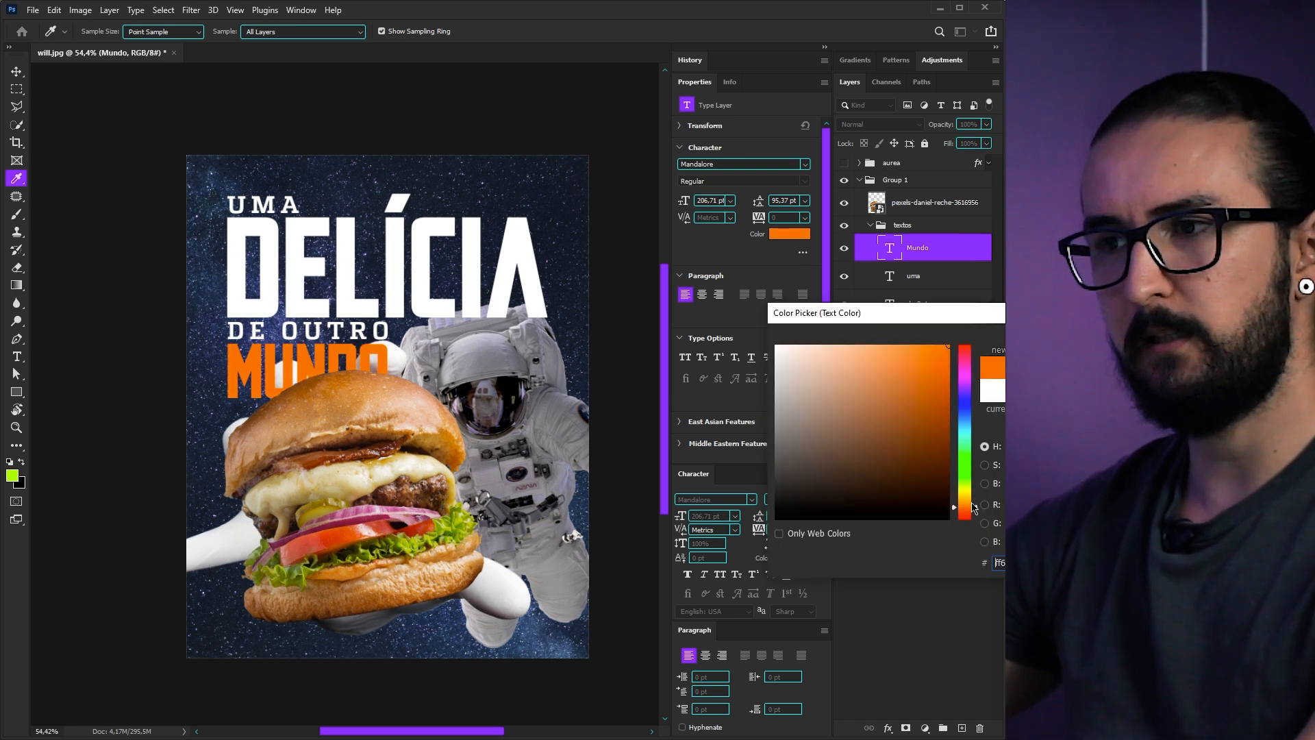
left_click_drag(975, 511, 977, 505)
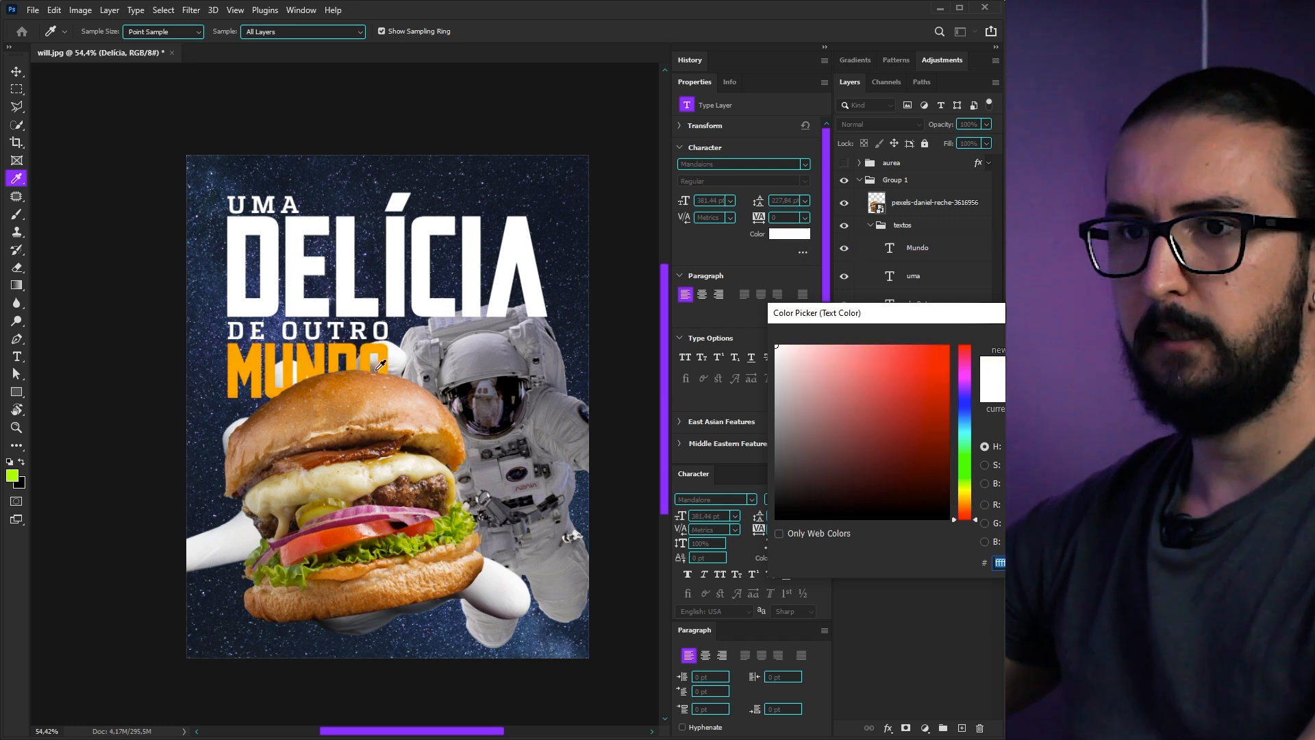
key("ctrl+v")
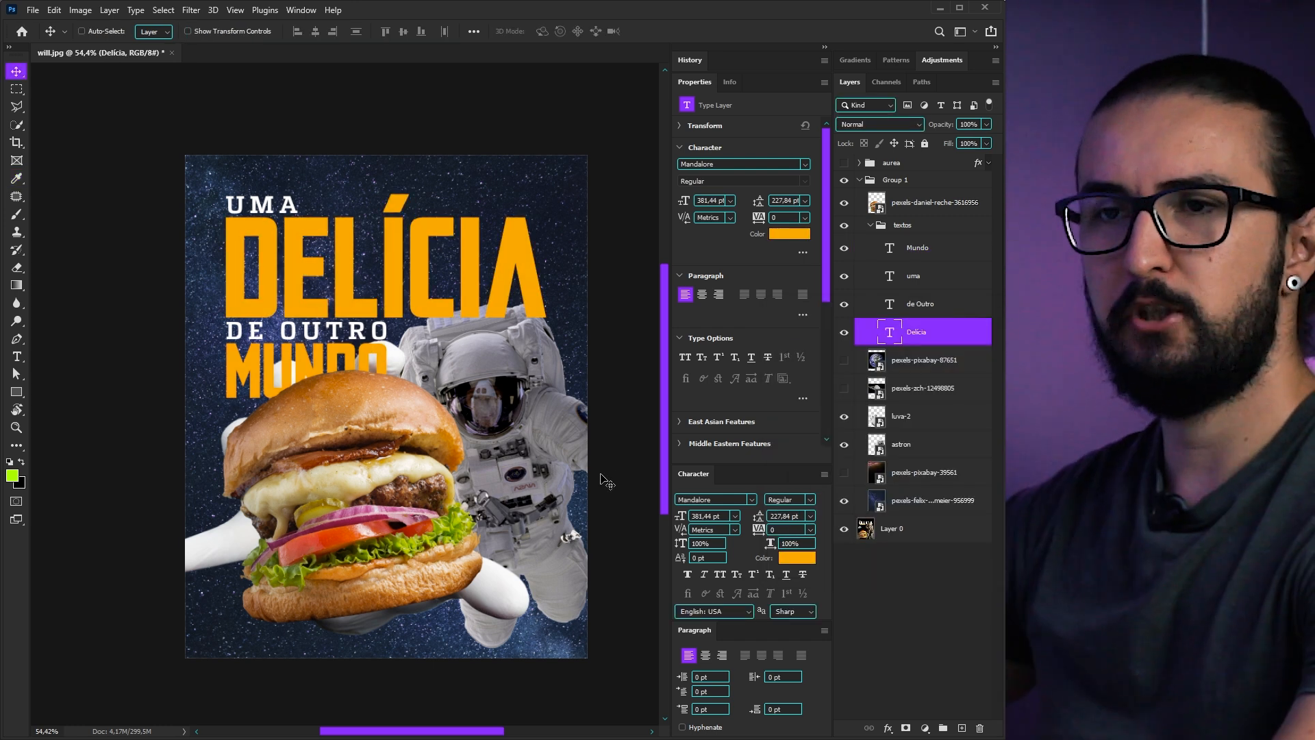
left_click_drag(590, 509, 602, 513)
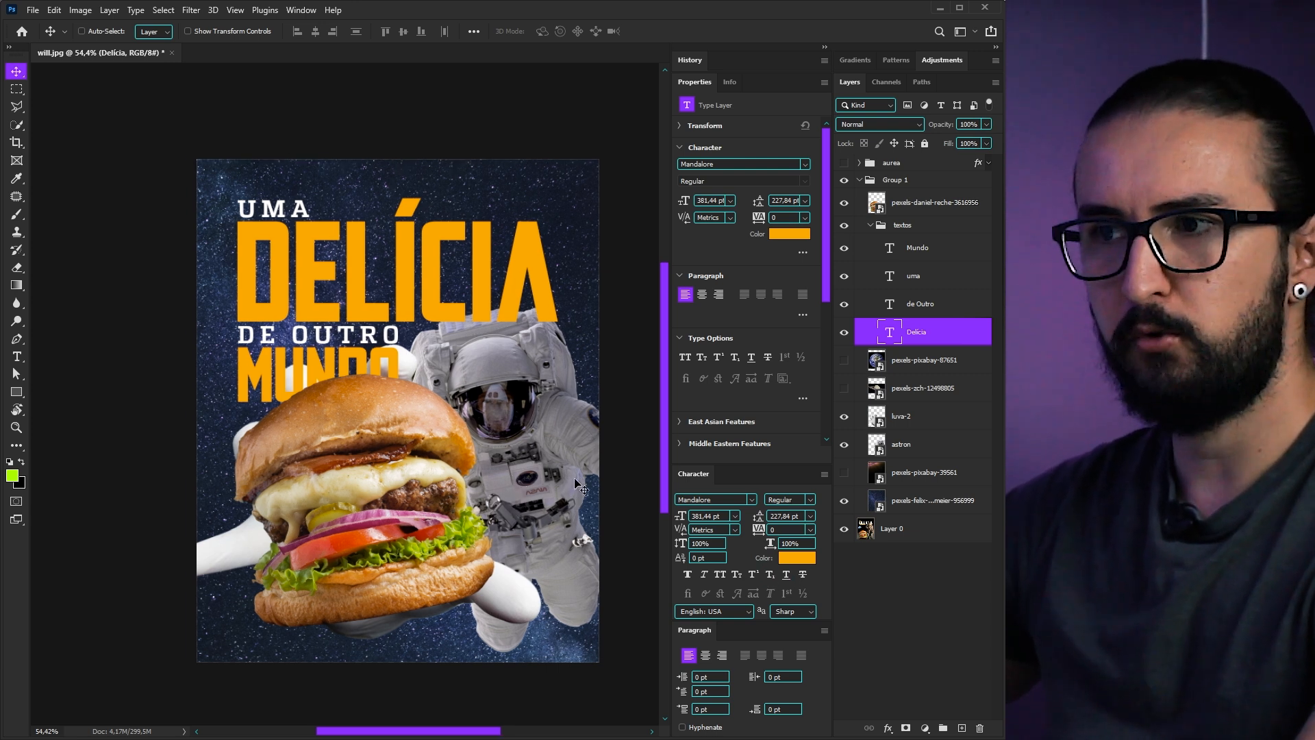
Show the pexels-pixabay-39561 sun layer in the poster and open its smart object contents
left_click(903, 473)
scroll(470, 377, "down", 2)
scroll(470, 377, "down", 1)
left_click_drag(404, 351, 255, 270)
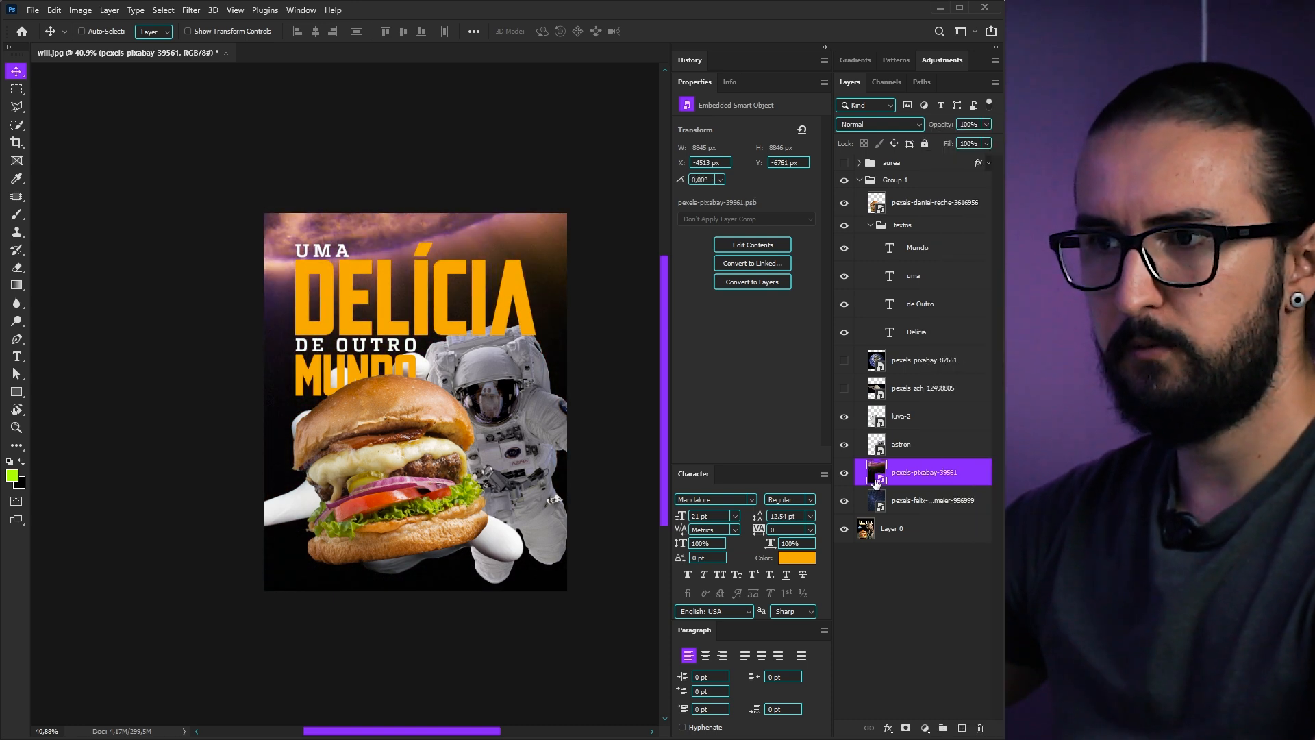
left_click(623, 454)
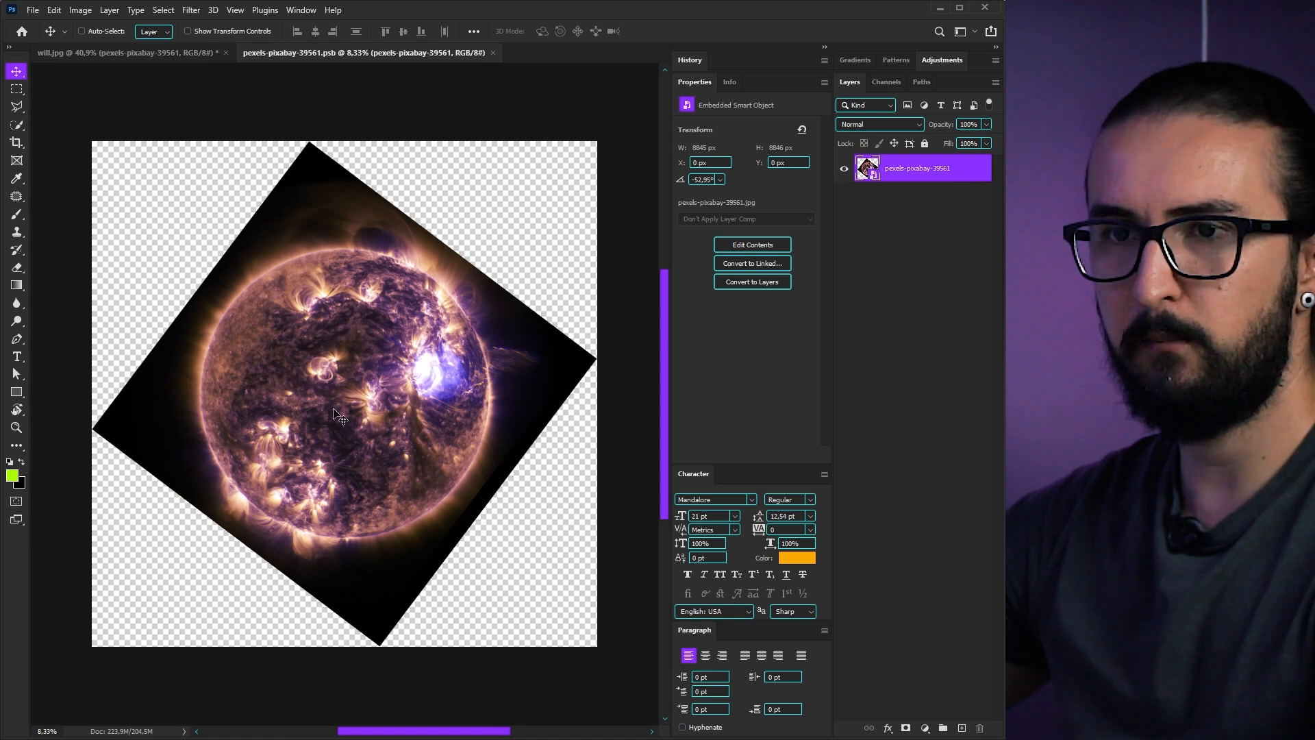
Fade out the sun layer's dark areas with Blend If, splitting This Layer's black point to 27 / 135
scroll(341, 370, "up", 2)
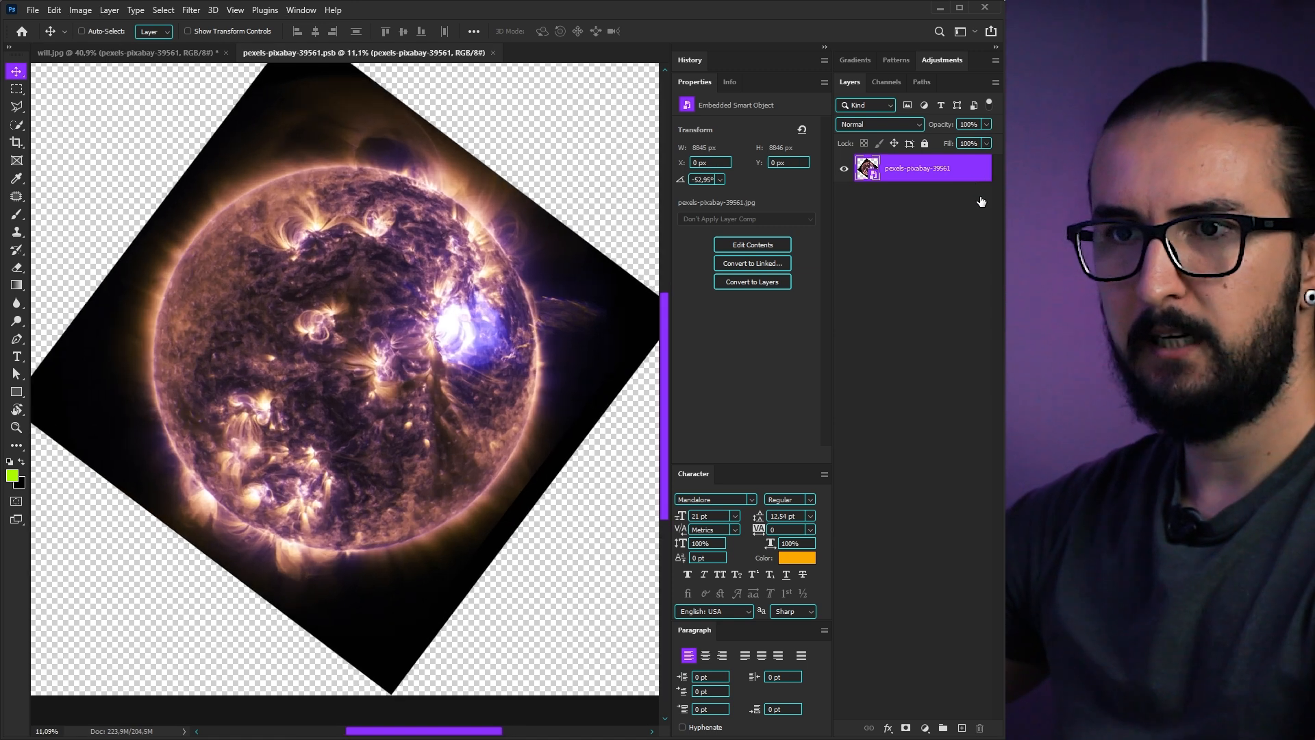
double_click(948, 168)
left_click_drag(478, 562, 497, 561)
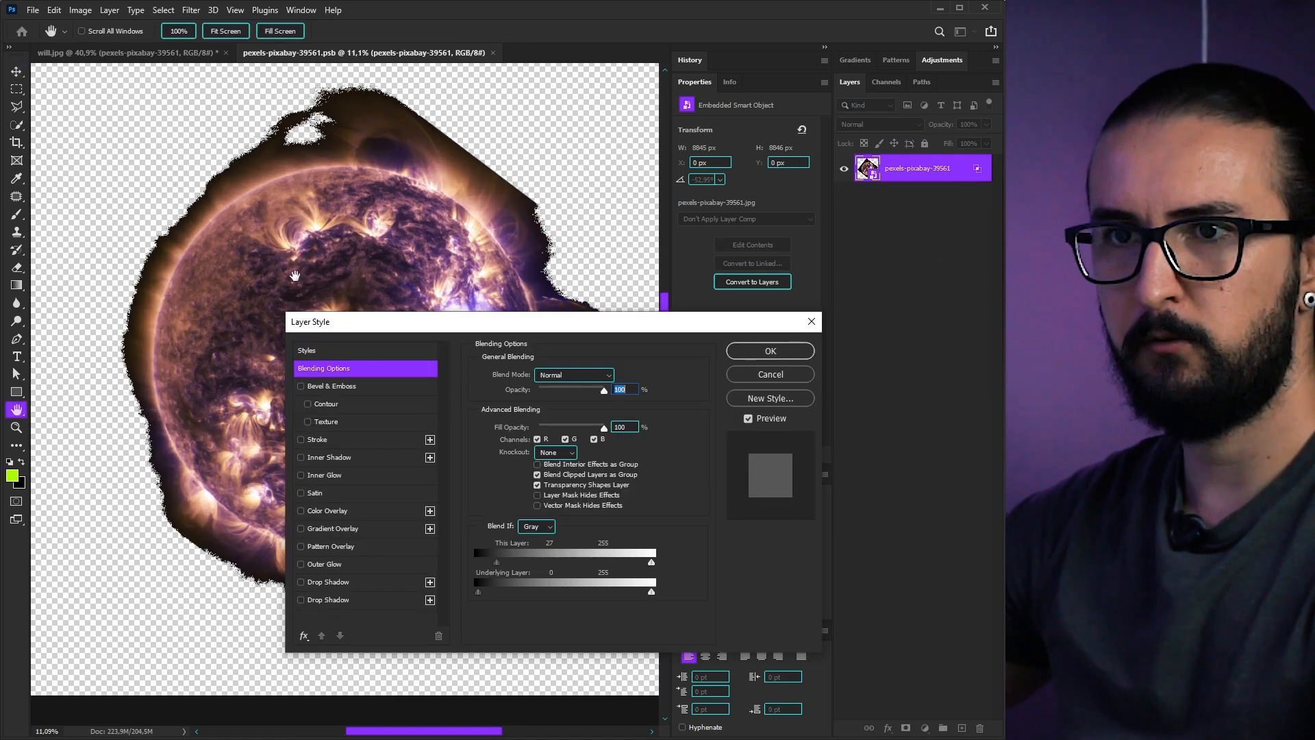
key("alt")
left_click_drag(498, 563, 572, 555)
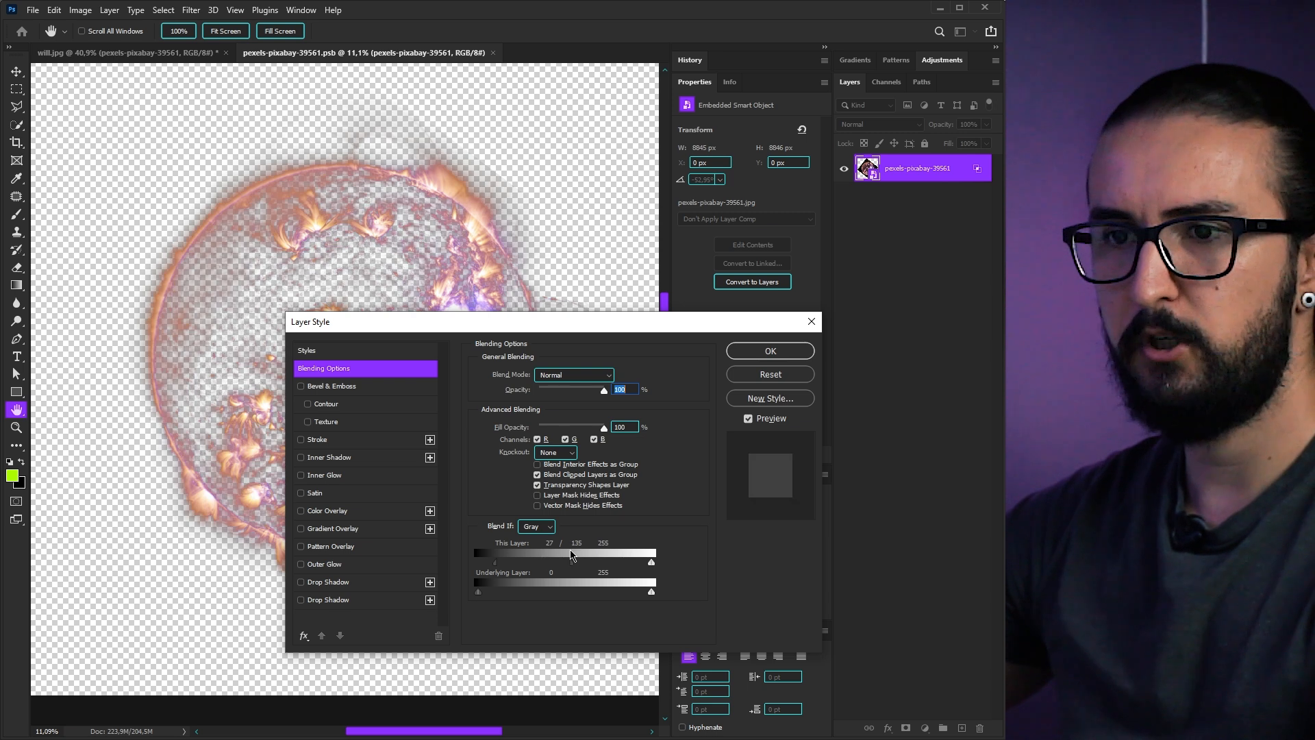
left_click(770, 350)
Duplicate the sun layer beneath the original with its Blend If black point reset, and hide the copy with a black layer mask
left_click_drag(917, 170, 898, 229)
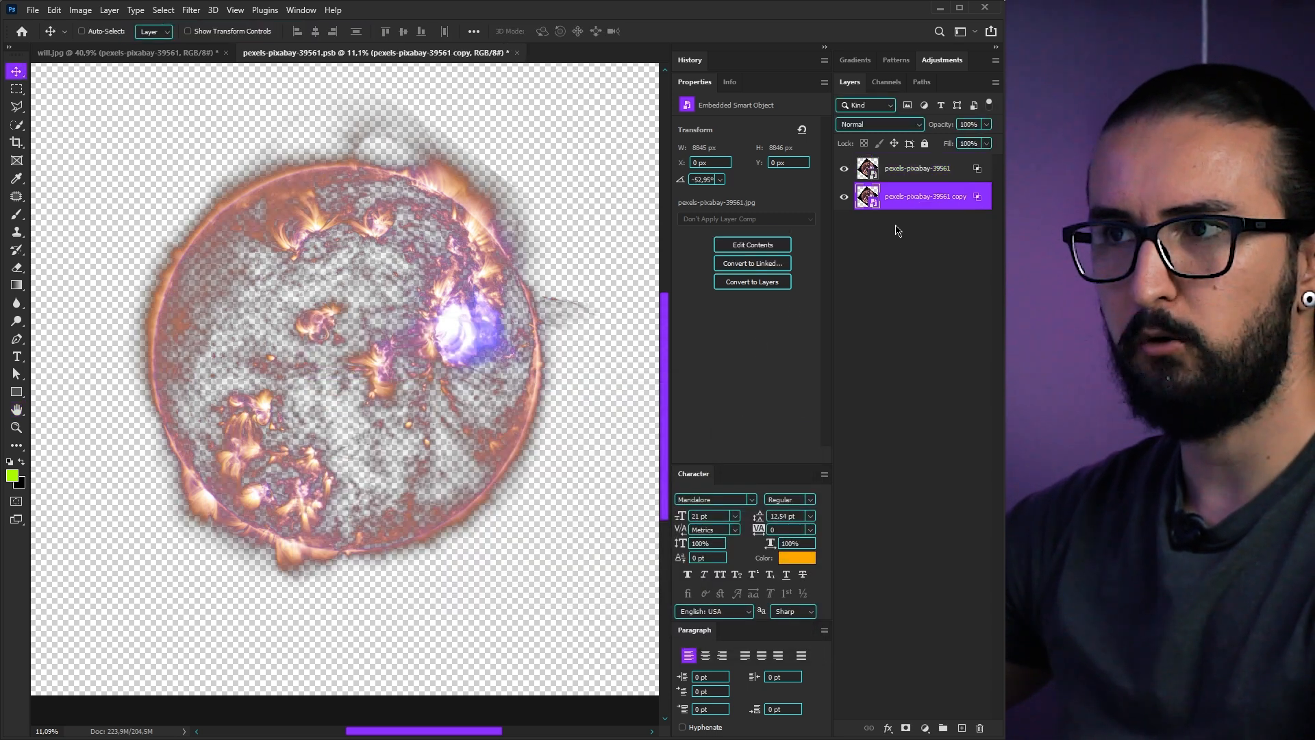
right_click(945, 204)
left_click(976, 132)
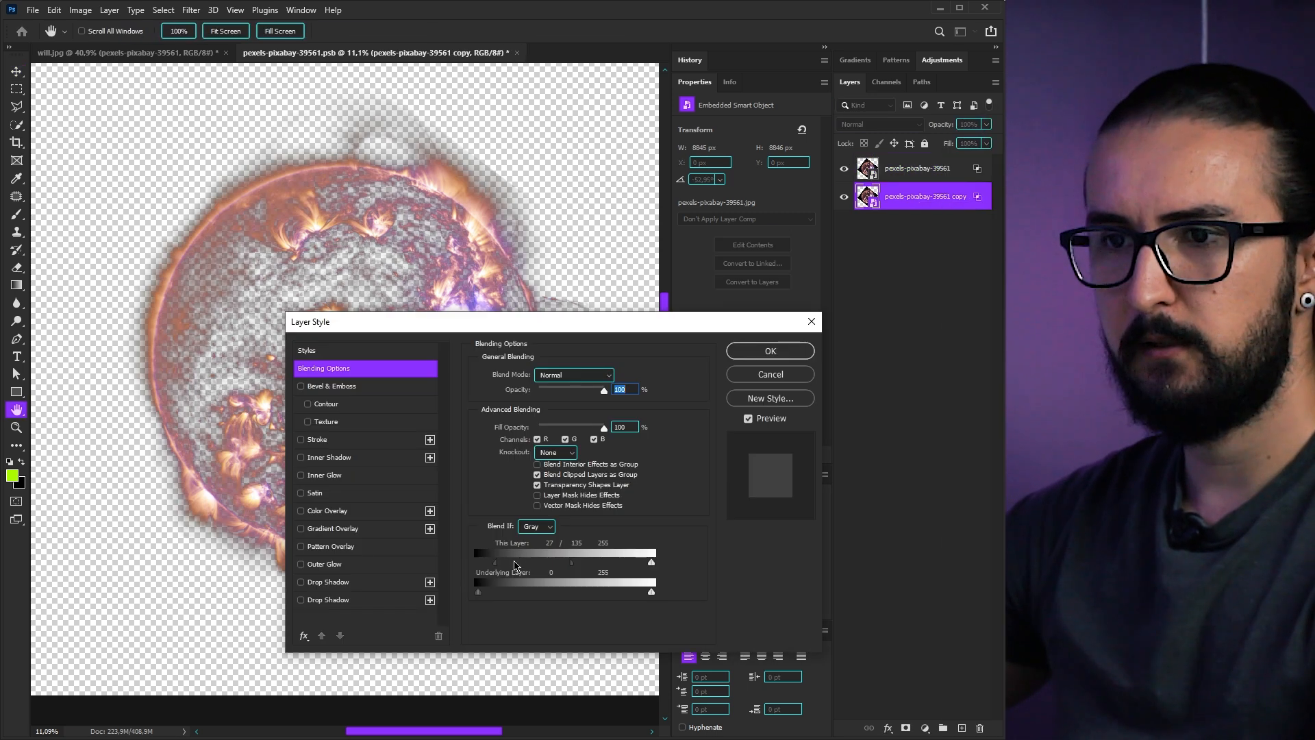
left_click_drag(496, 562, 477, 563)
left_click_drag(572, 562, 446, 565)
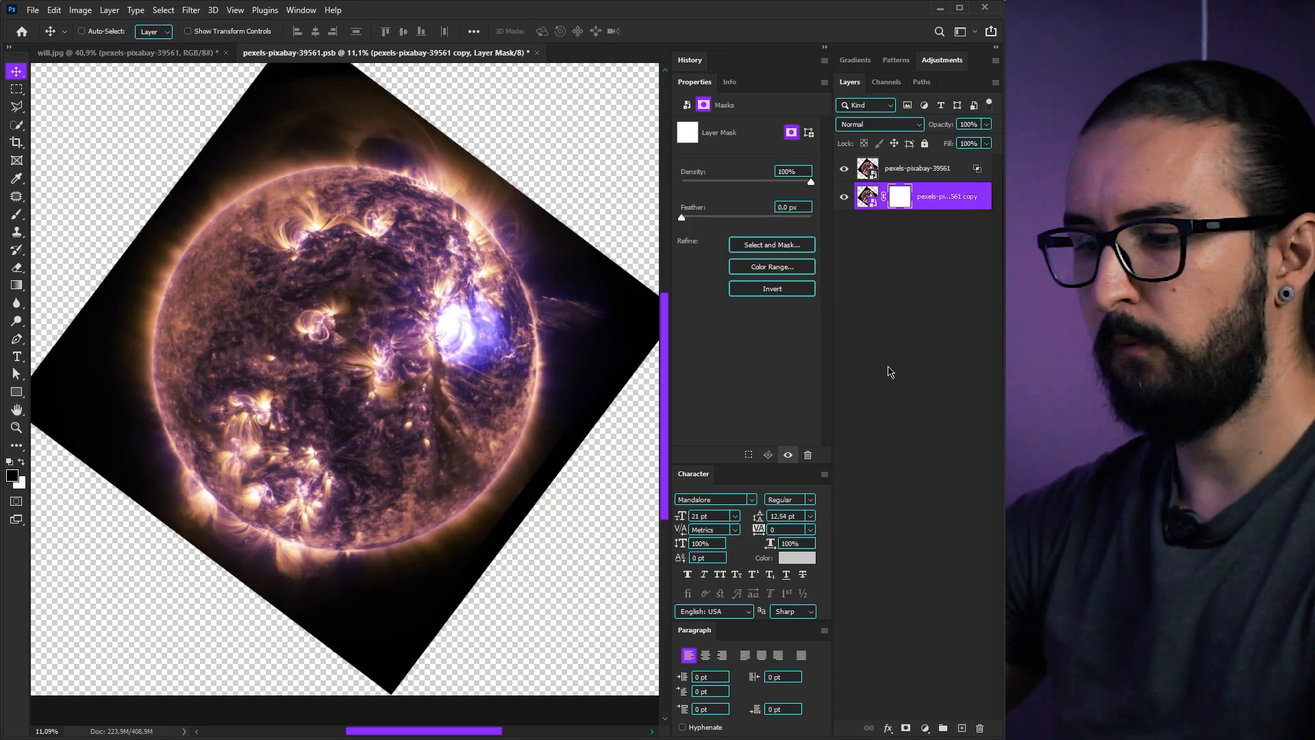
key("ctrl+i")
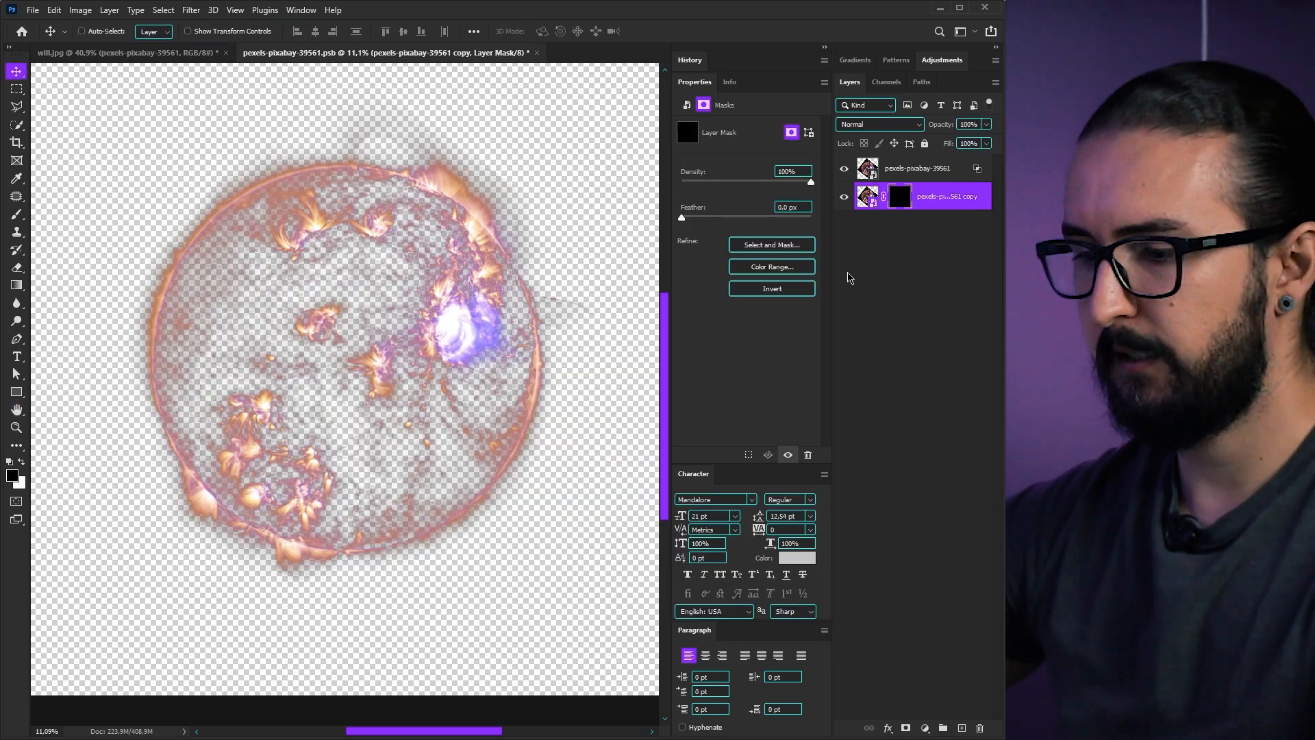
Reveal the sun's disc on the copy layer's mask with one white dab of a 5000 px brush
key("b")
right_click(485, 321)
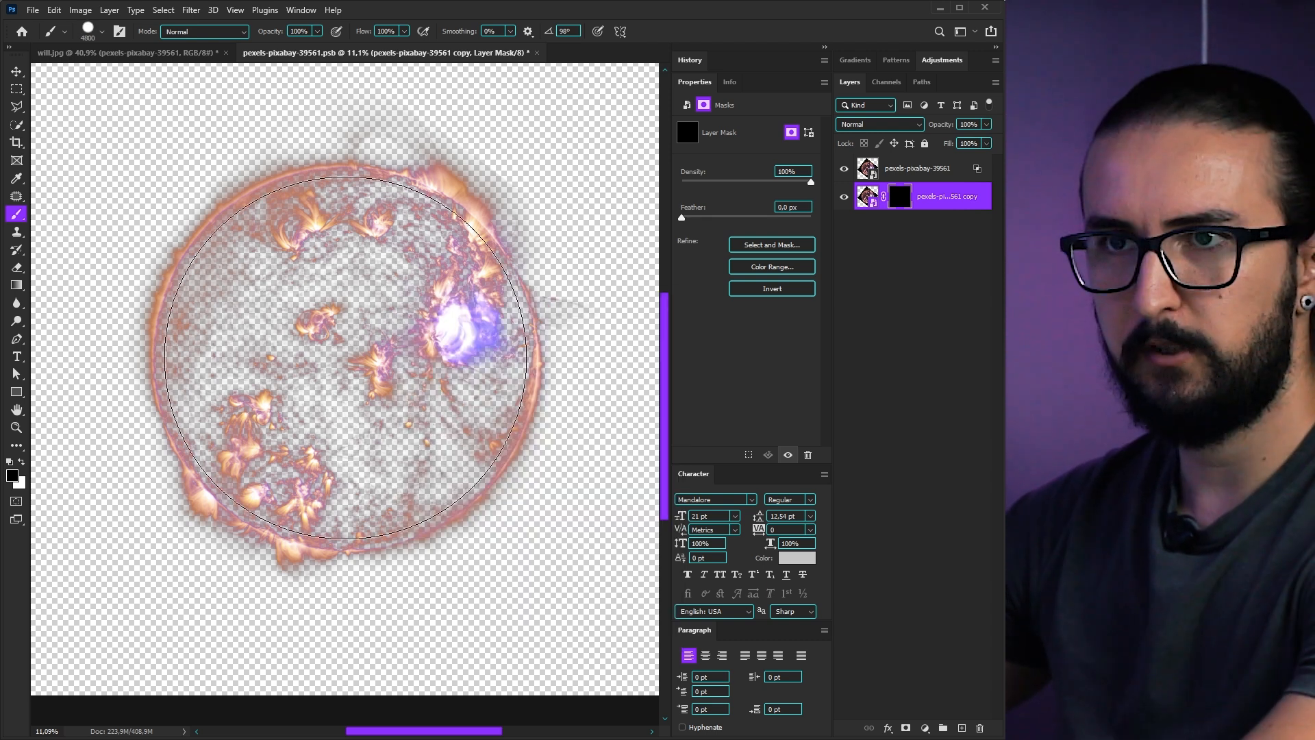
key("bracketright")
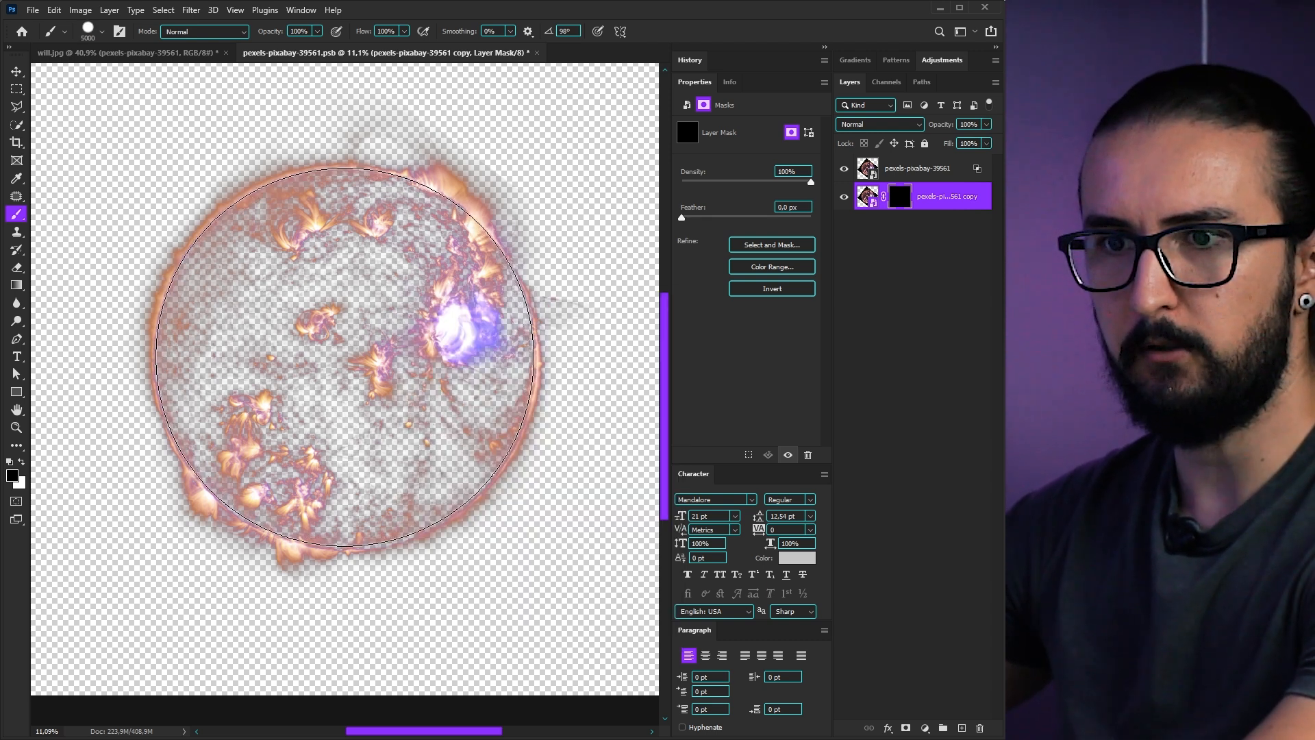
key("x")
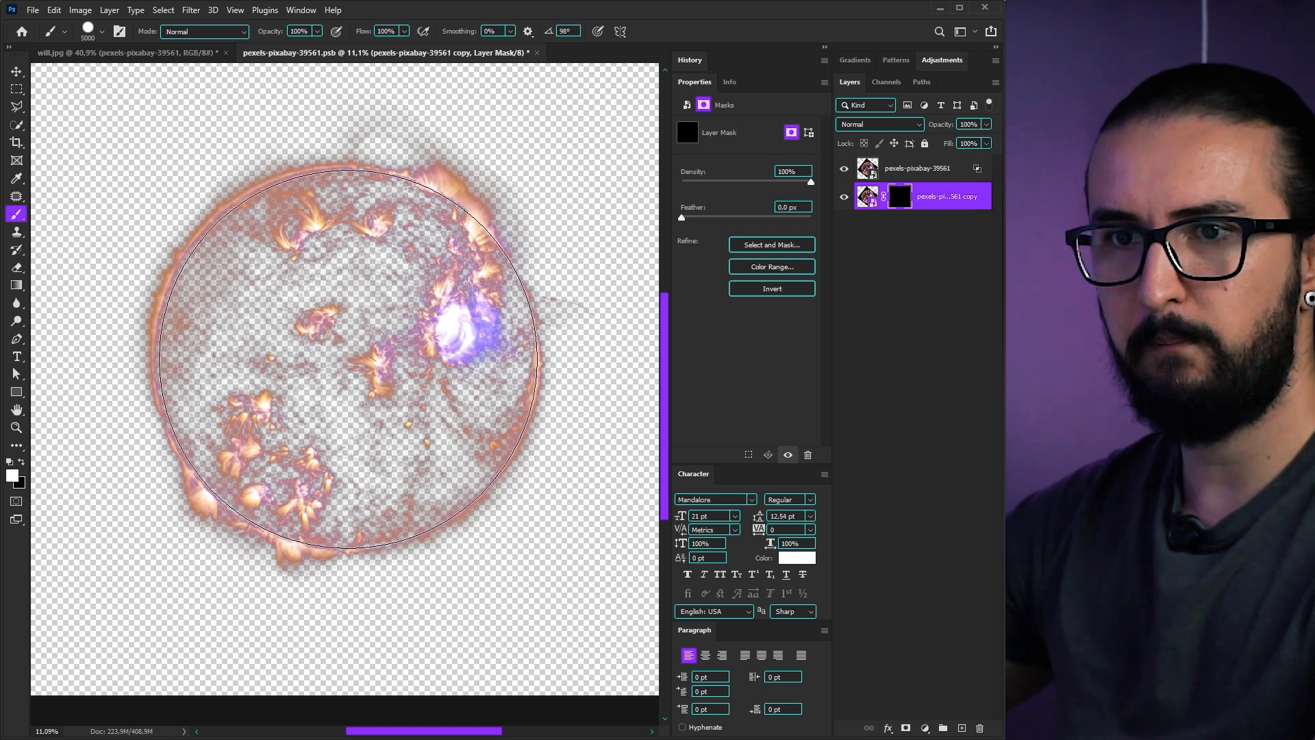
left_click(347, 359)
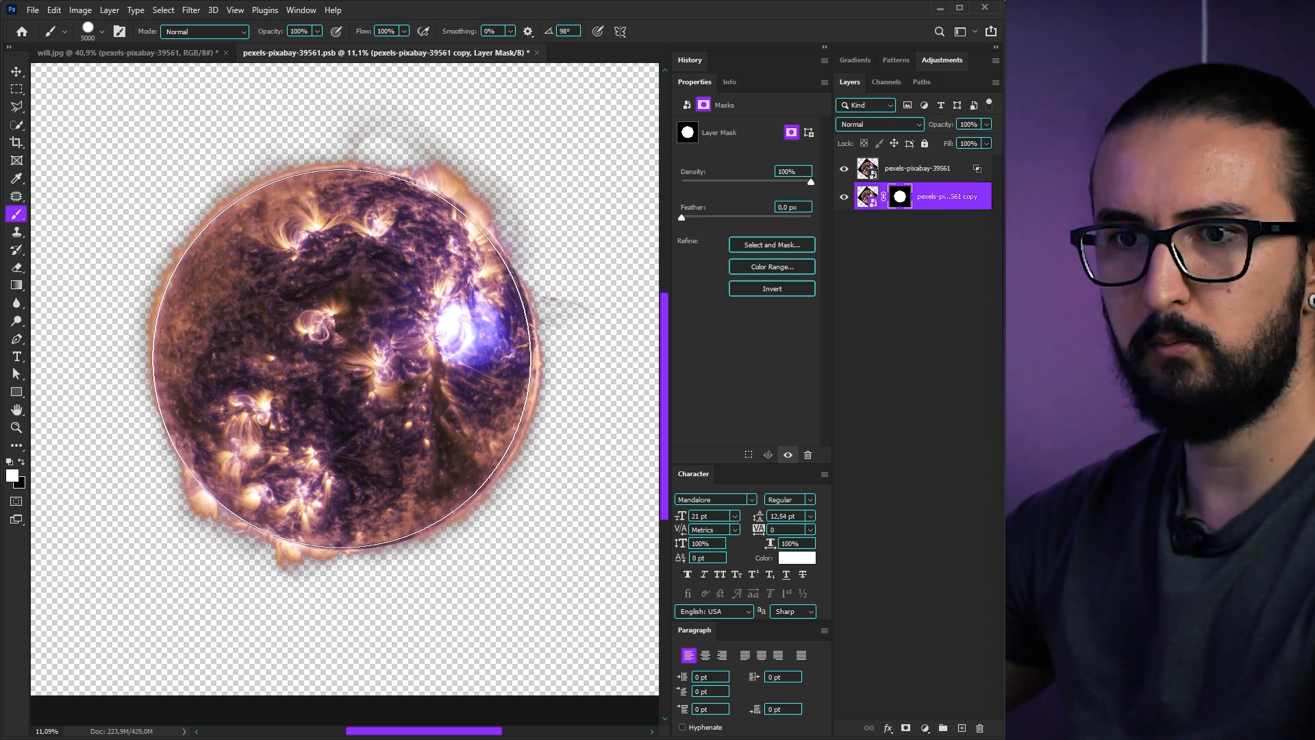
Save the edited sun smart object and return to the will.jpg poster
key("v")
key("ctrl+s")
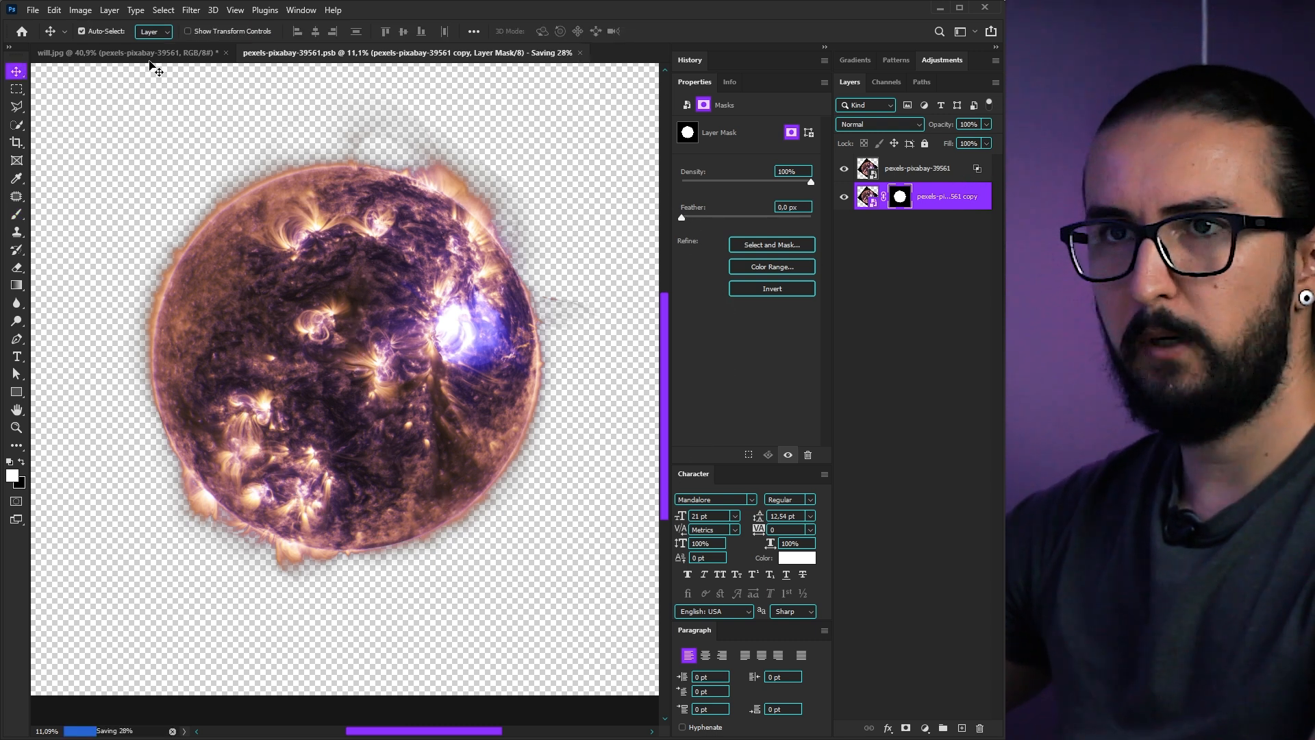
left_click(137, 52)
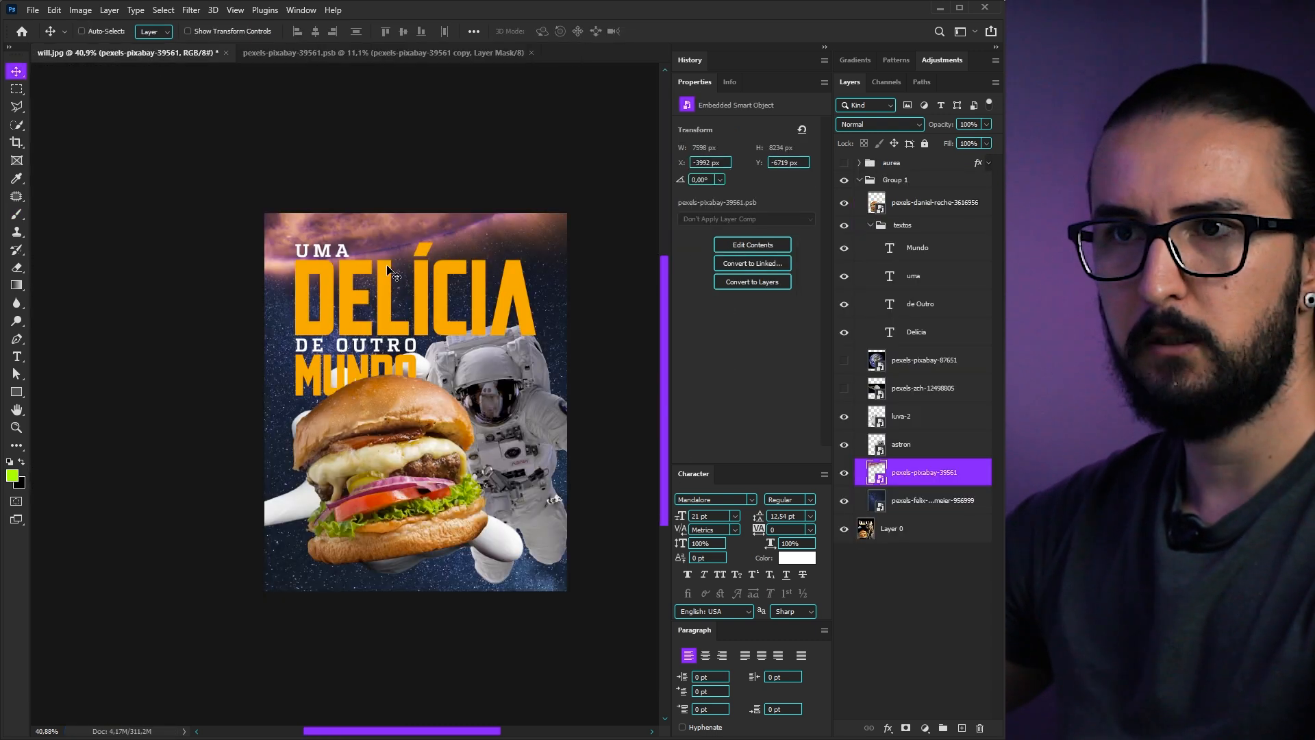
scroll(402, 250, "up", 10)
scroll(404, 255, "down", 9)
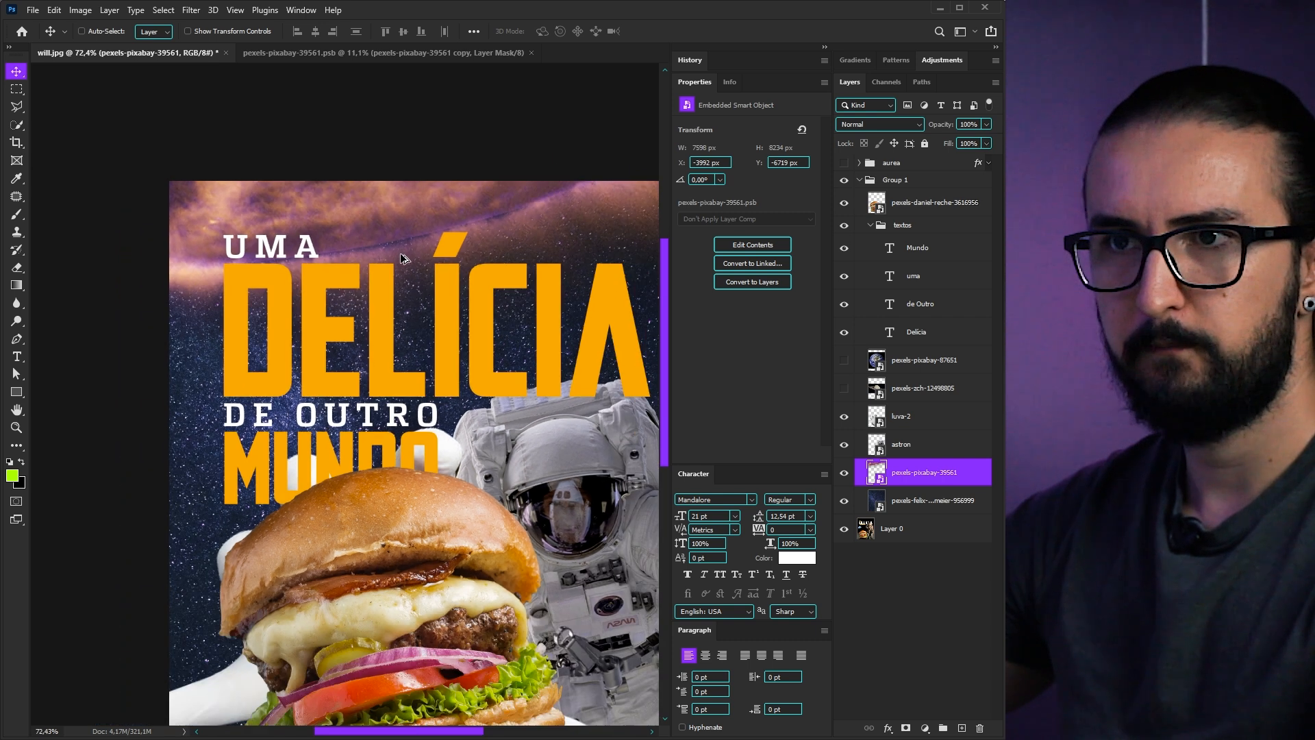
Rotate and reposition the sun so its edge crosses the top of the poster diagonally
left_click(424, 59)
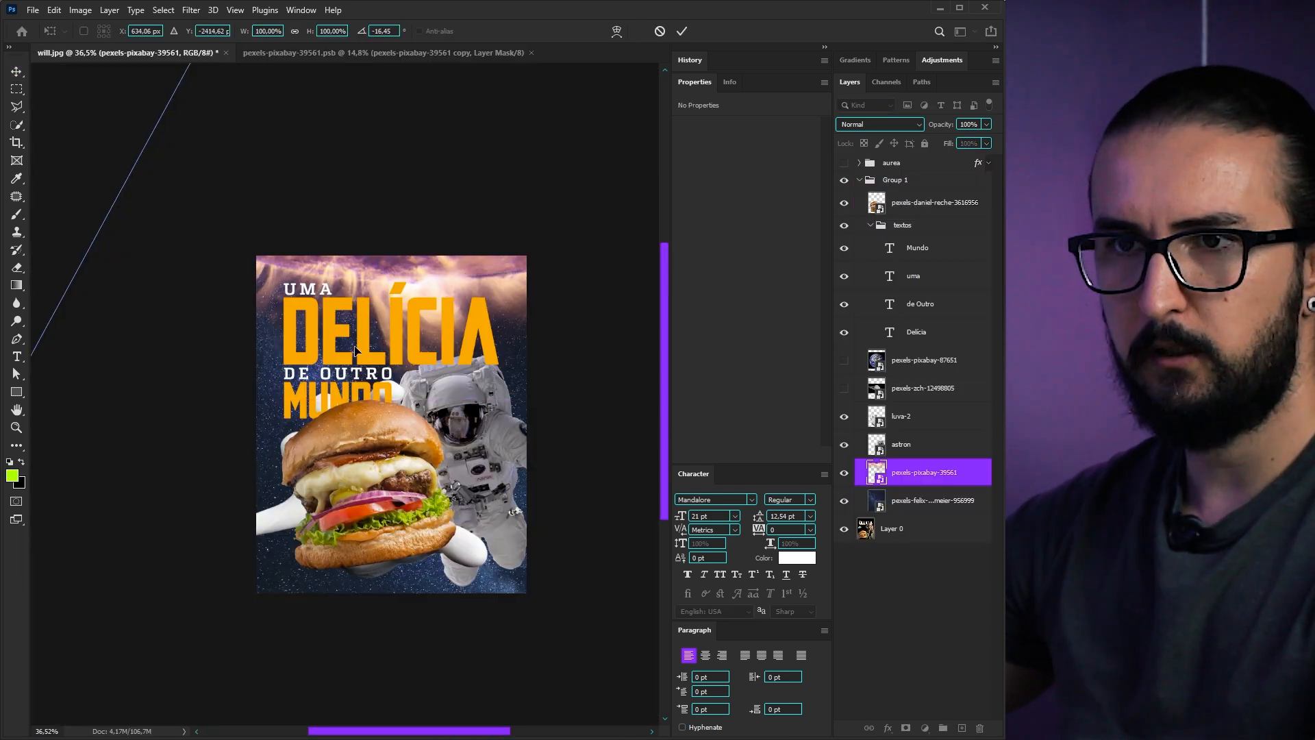
left_click_drag(384, 382, 453, 382)
scroll(383, 383, "down", 9)
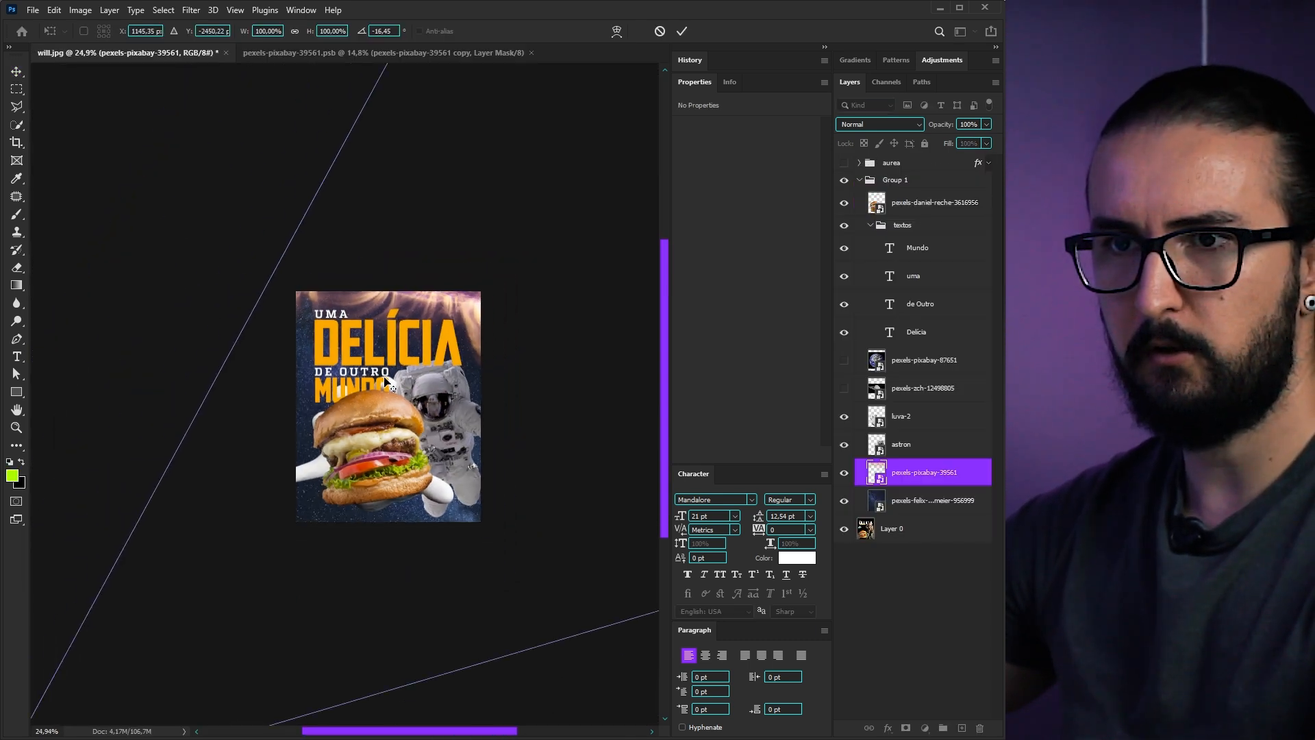
left_click_drag(422, 593, 432, 623)
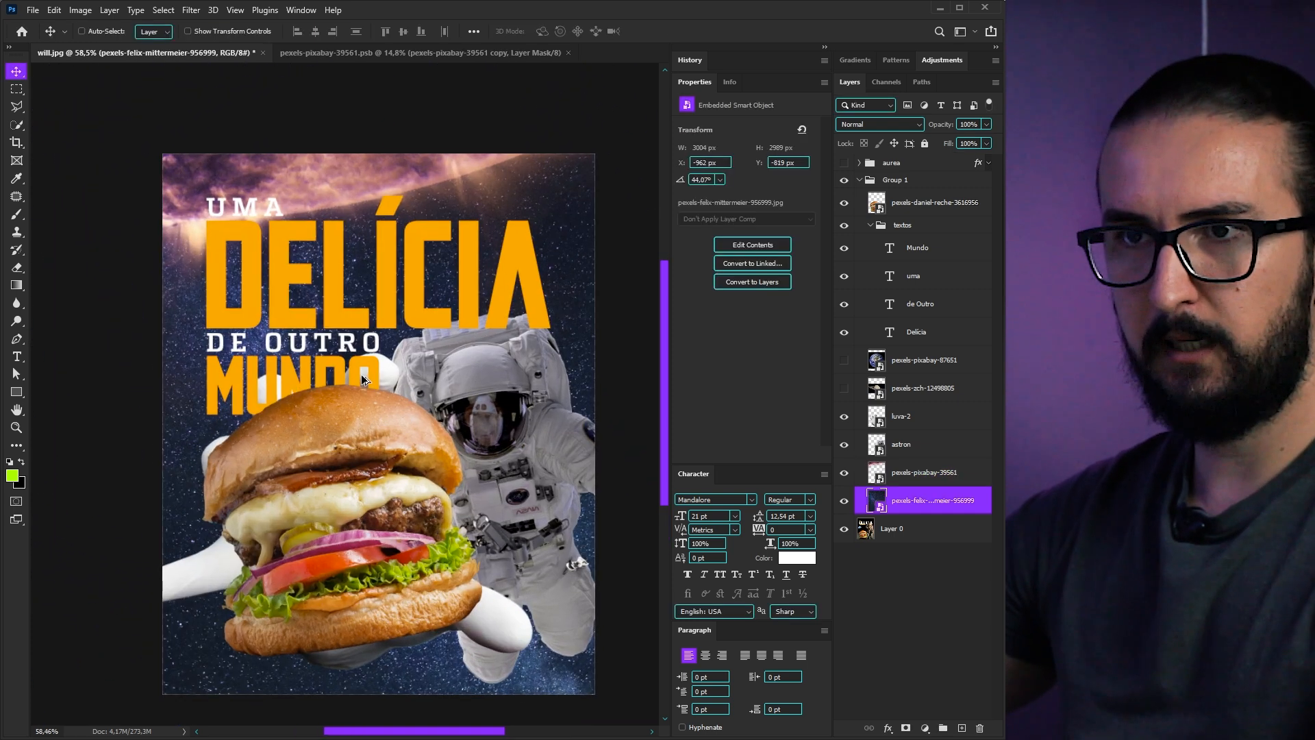
left_click_drag(360, 374, 337, 363)
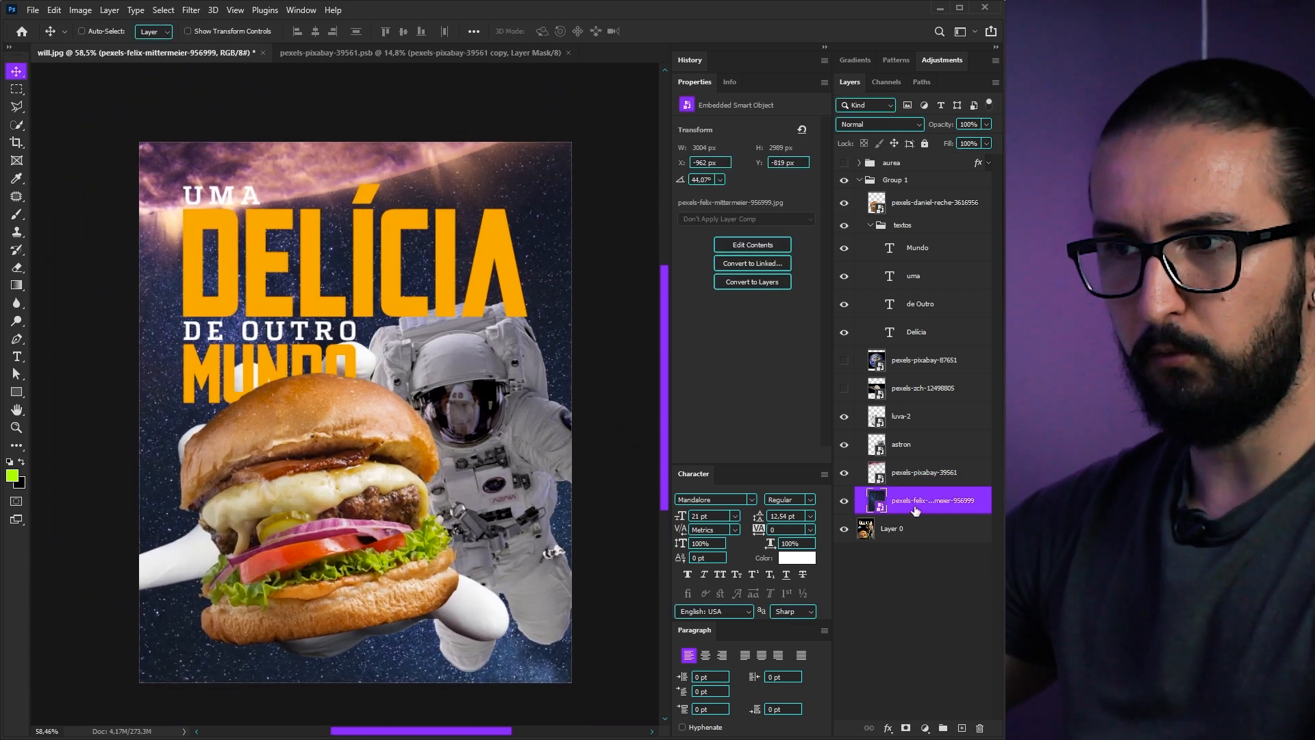
Add a reversed radial black-to-transparent gradient fill above the starry background, with its scale at 122%
key("d")
left_click(924, 728)
left_click(950, 499)
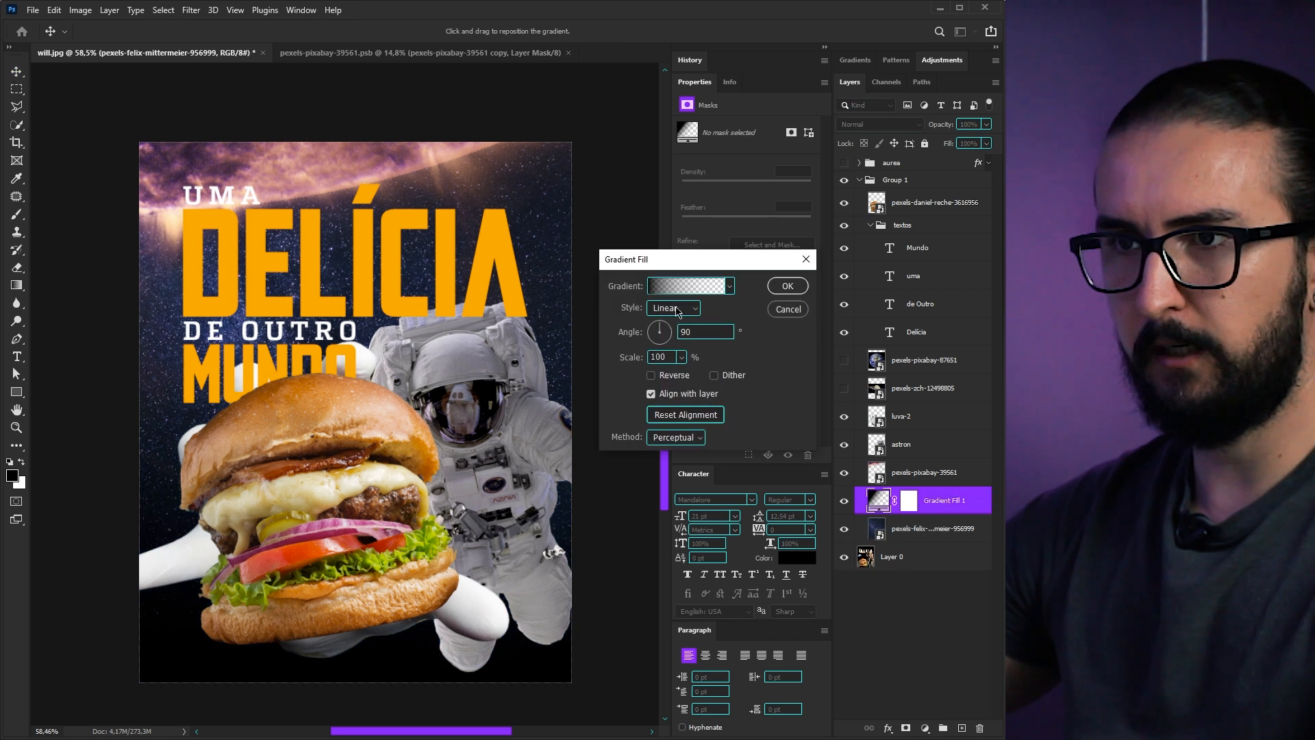
left_click(671, 316)
left_click(673, 376)
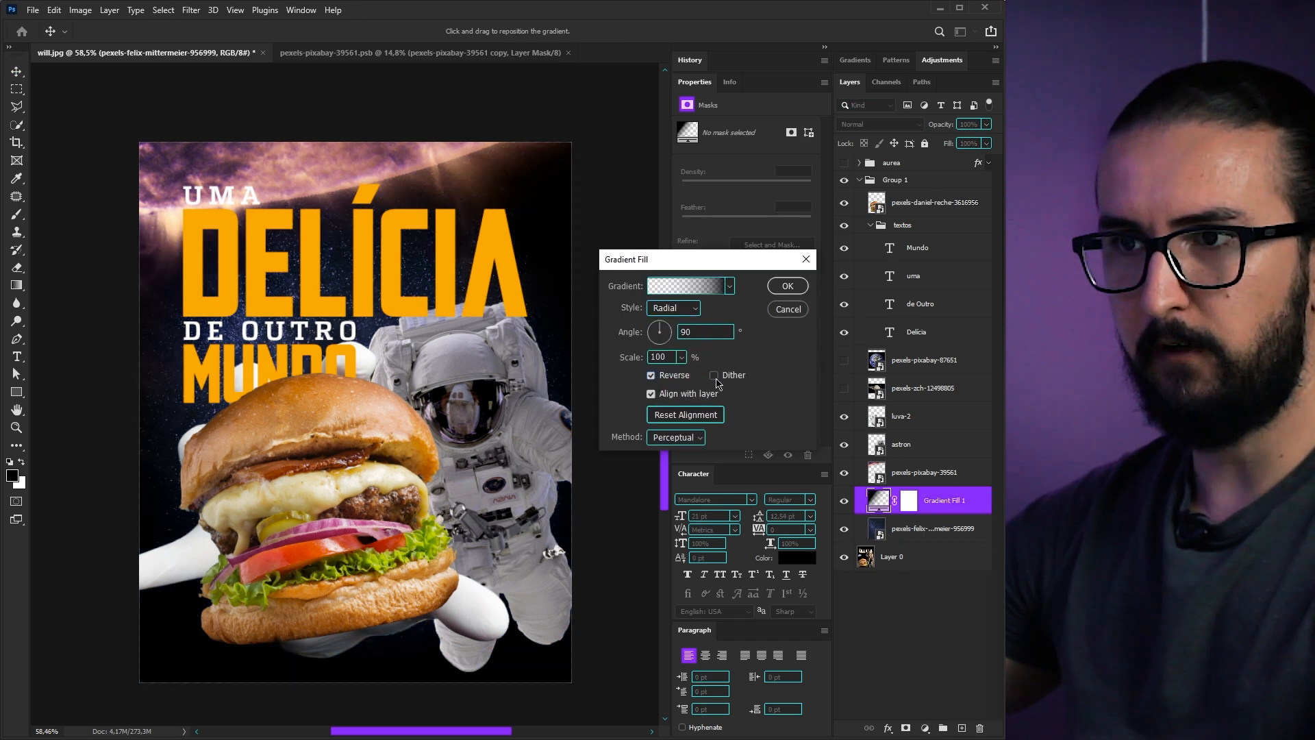
left_click_drag(683, 359, 680, 374)
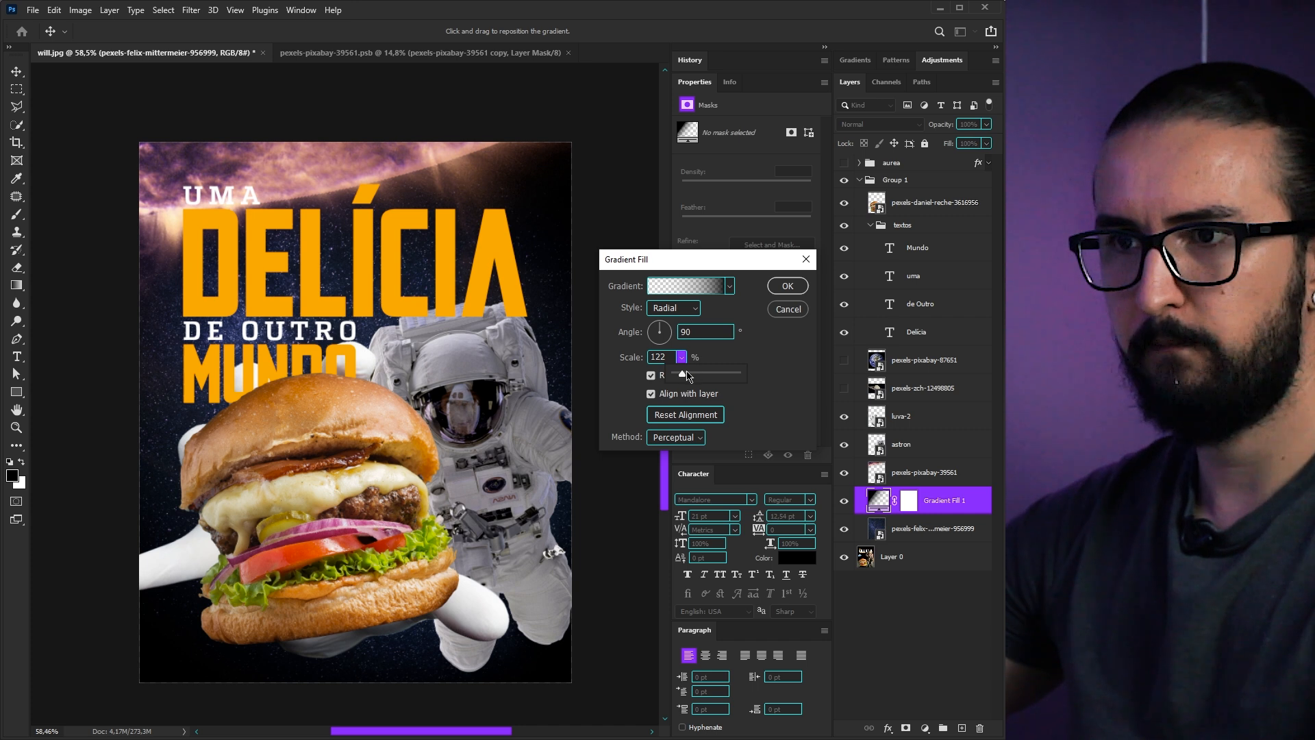
left_click(788, 285)
Add a black solid color fill beneath the starry background layer and set that background's opacity to 70%
left_click(925, 727)
left_click(939, 488)
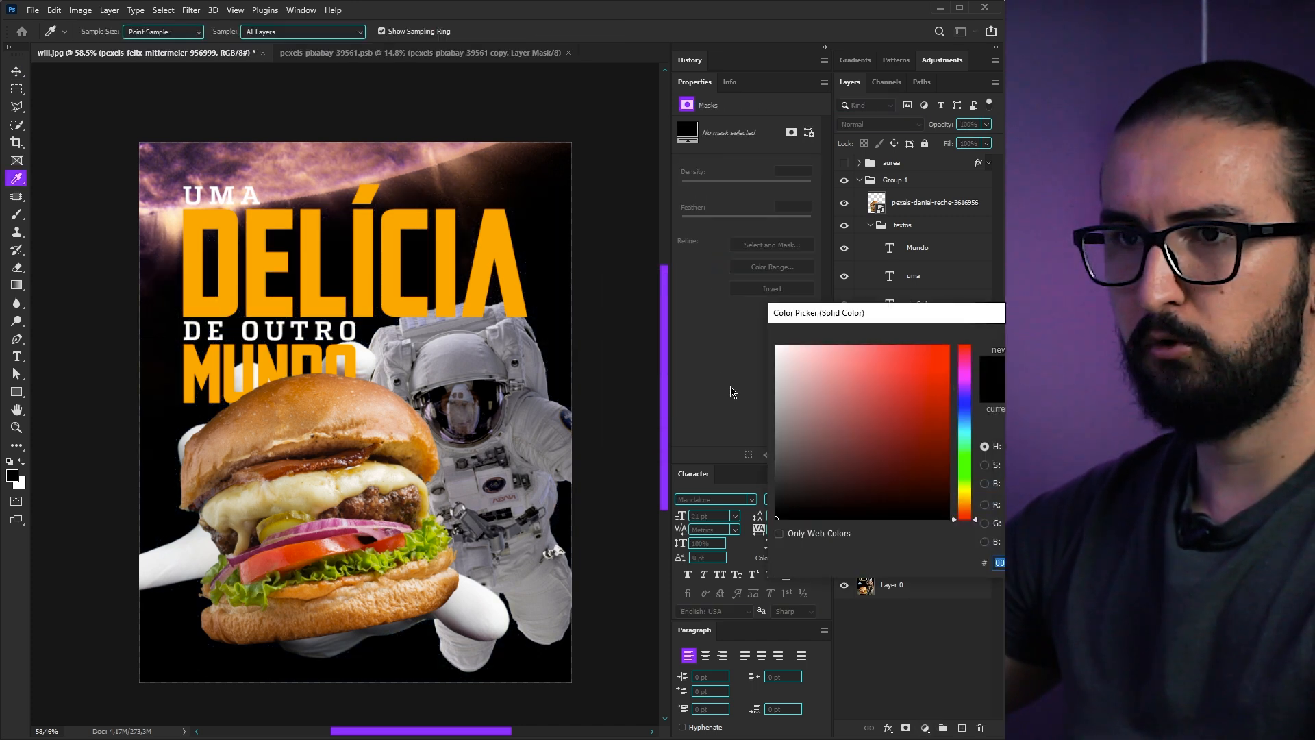
key("Return")
left_click_drag(933, 528, 933, 564)
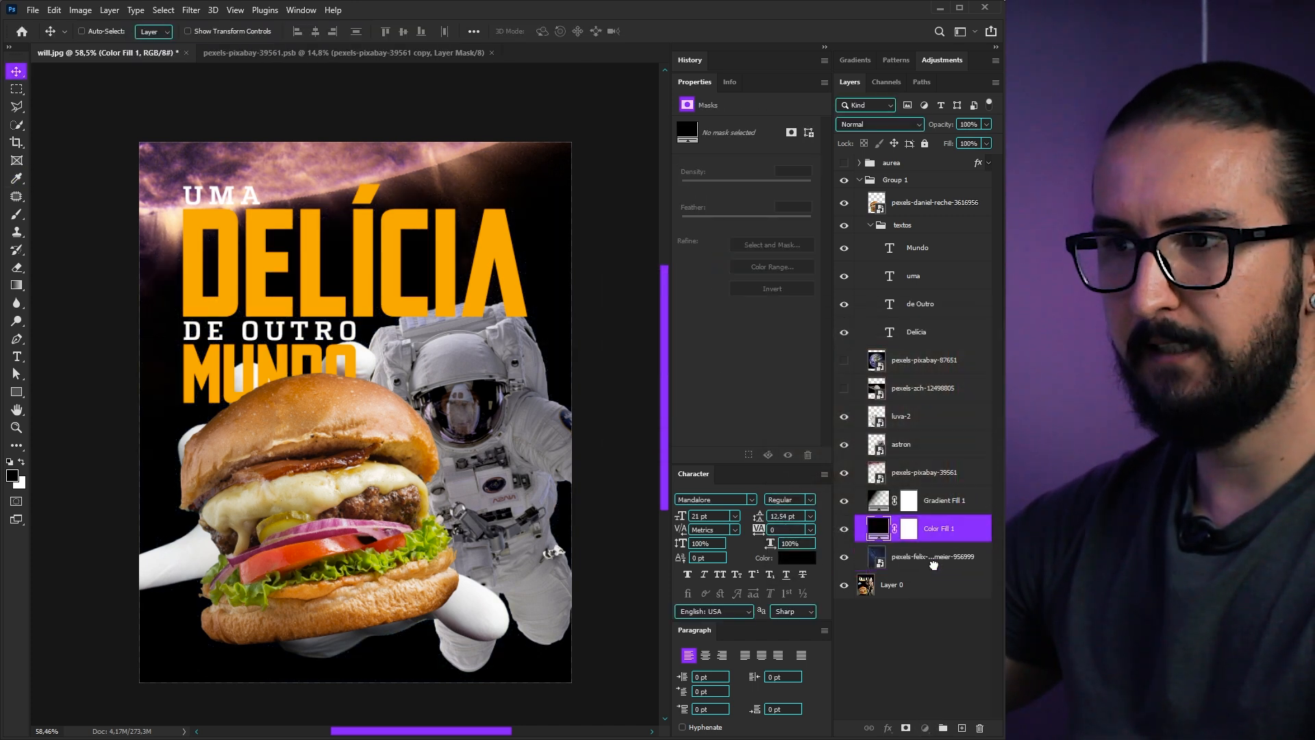
left_click(895, 530)
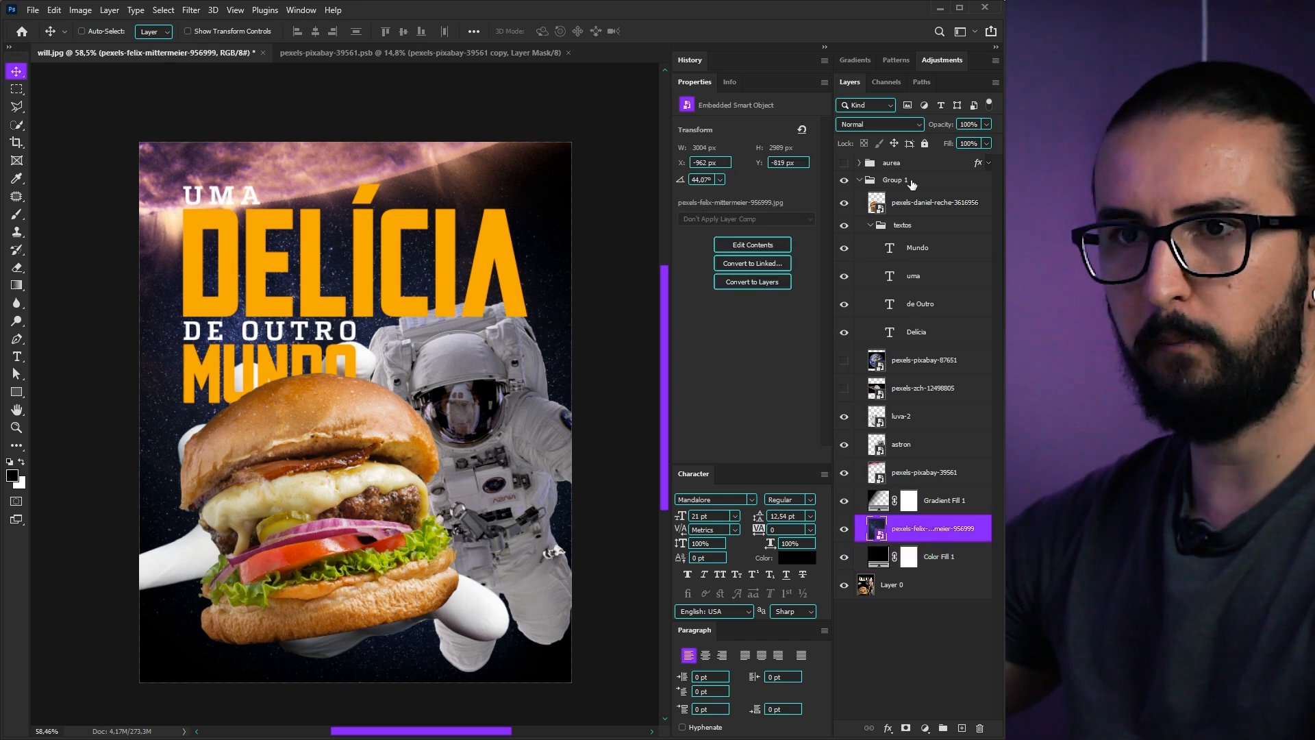
key("7")
scroll(381, 354, "up", 1)
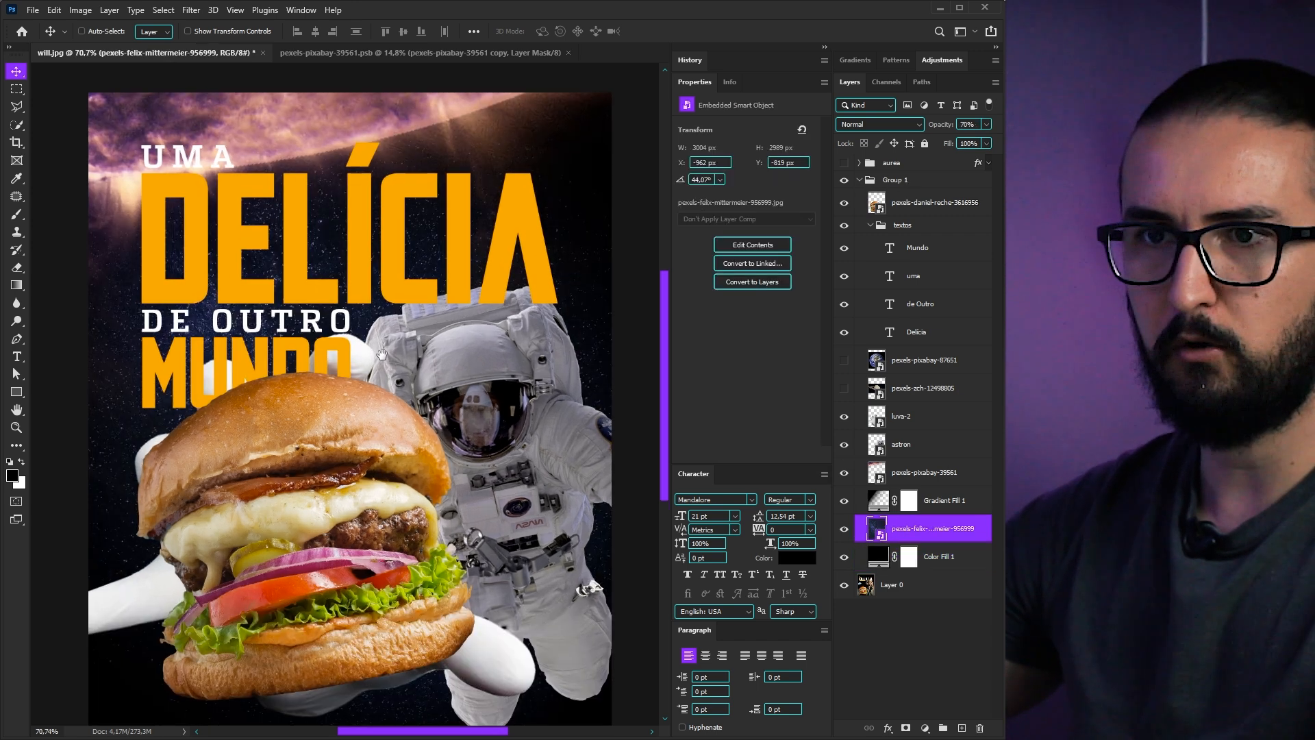
Apply a Gaussian Blur with a 4-pixel radius to the astron layer
left_click_drag(380, 373, 436, 390)
left_click(541, 404, "ctrl")
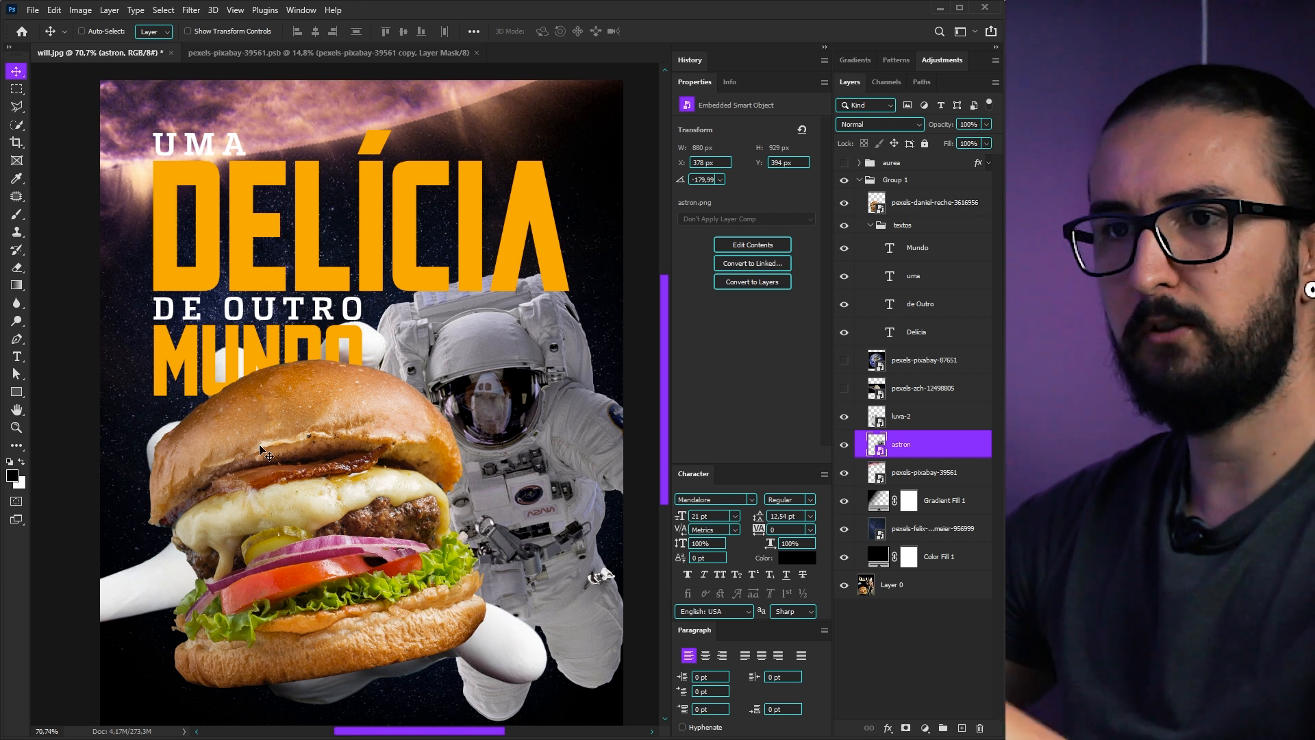
left_click(191, 9)
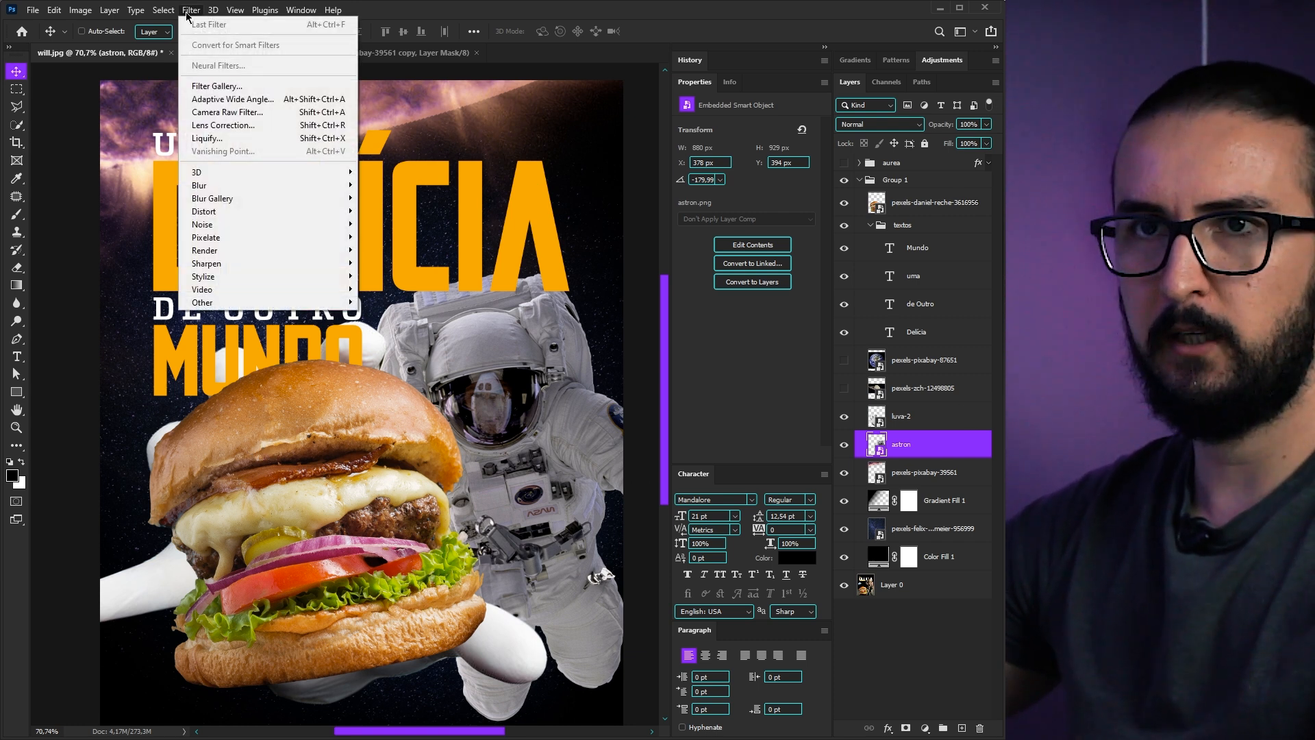
left_click(397, 237)
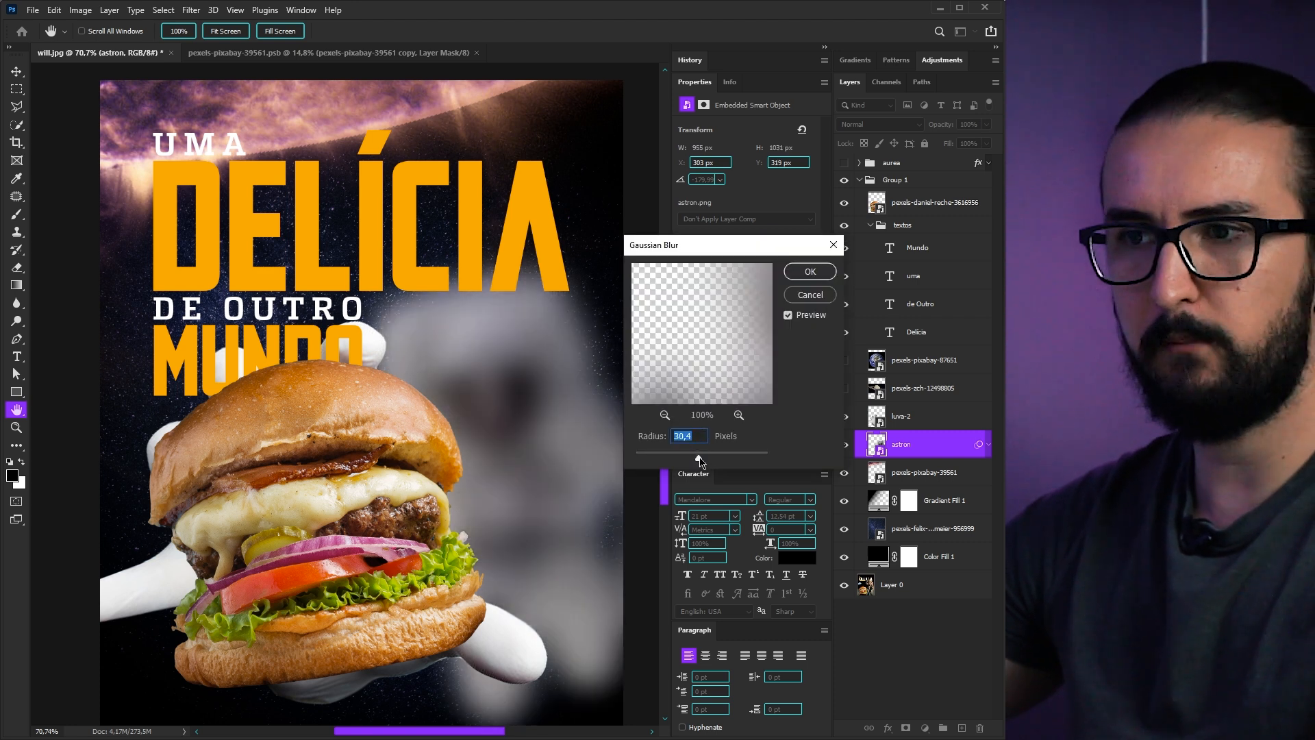
left_click_drag(664, 460, 656, 463)
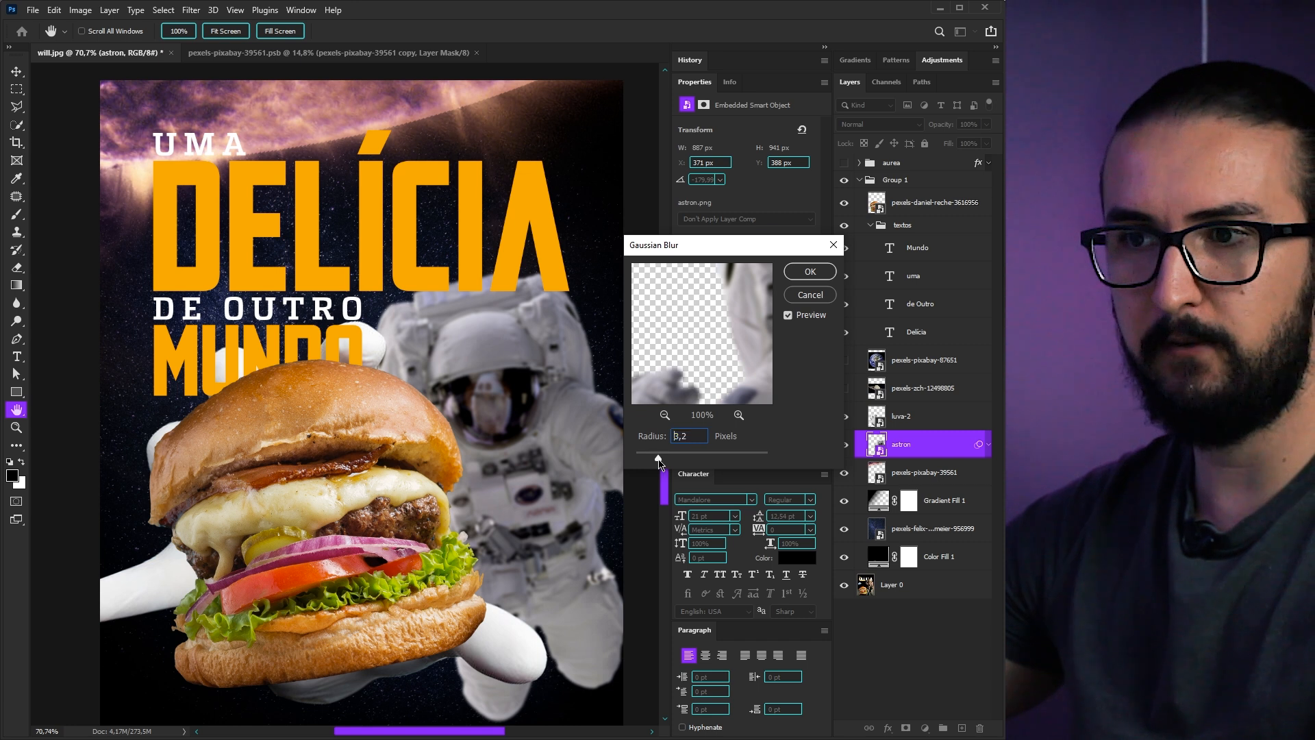
left_click_drag(661, 462, 663, 457)
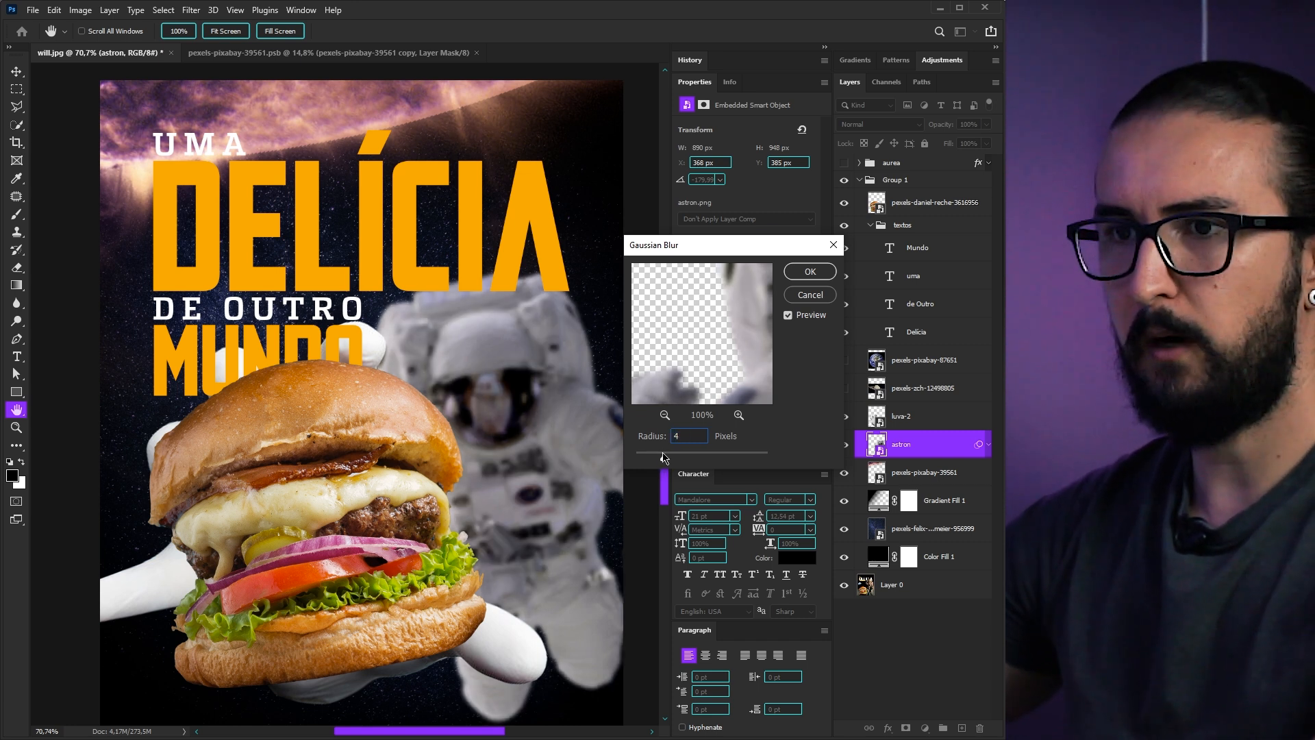
key("Return")
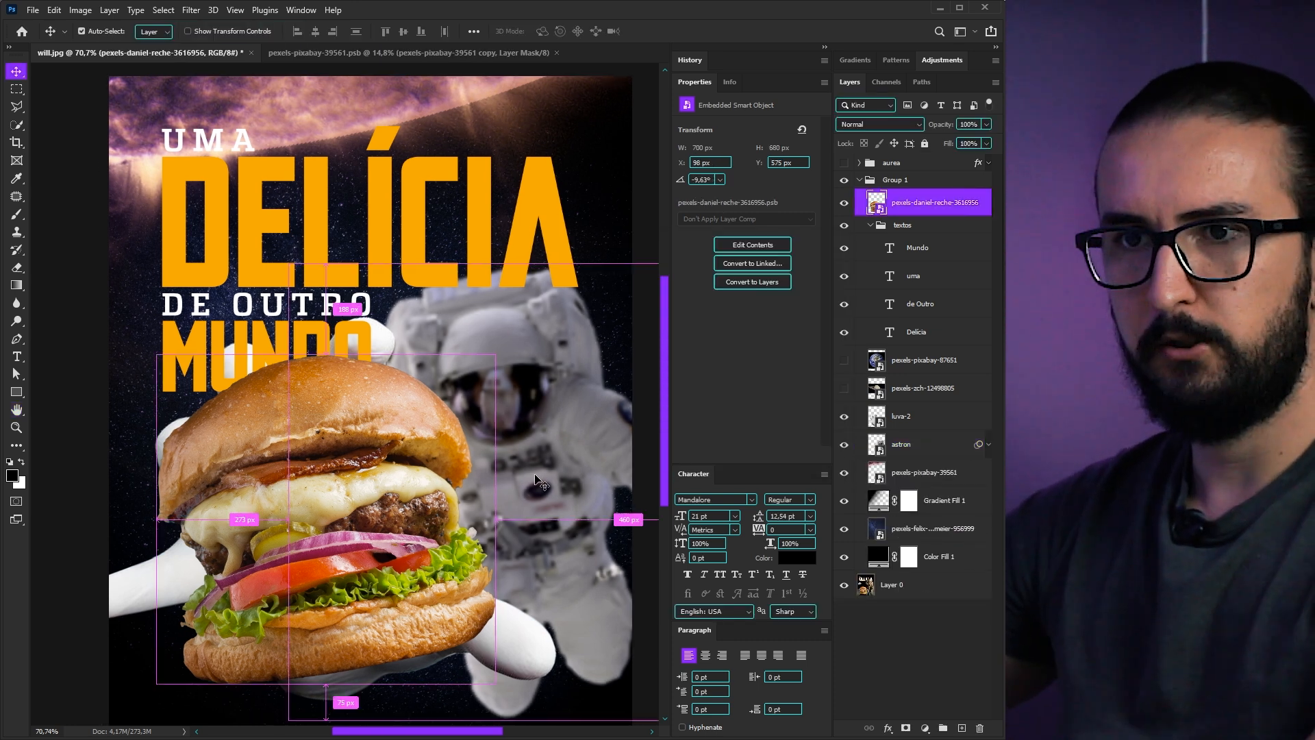
Enlarge the burger to about 730 × 710 px and rotate it to -12.36°
key("ctrl+t")
key("ctrl+r")
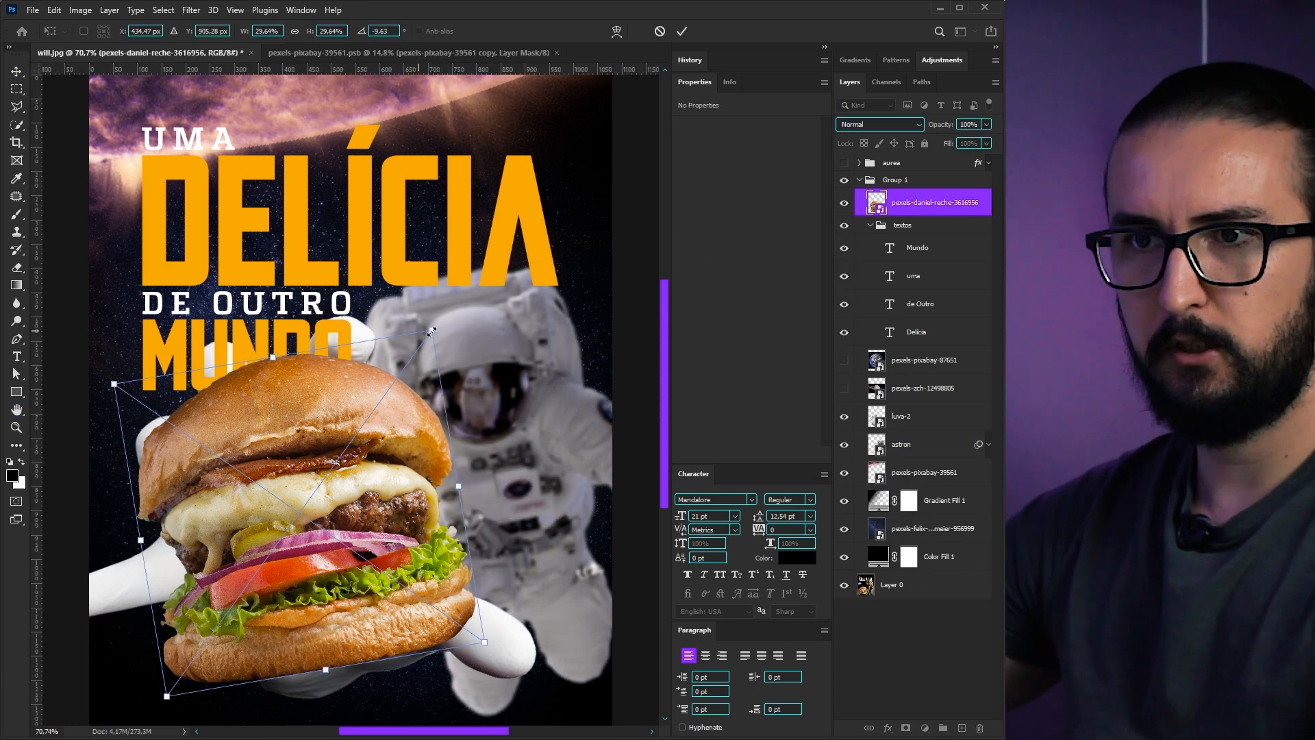
left_click_drag(473, 308, 524, 378)
key("Return")
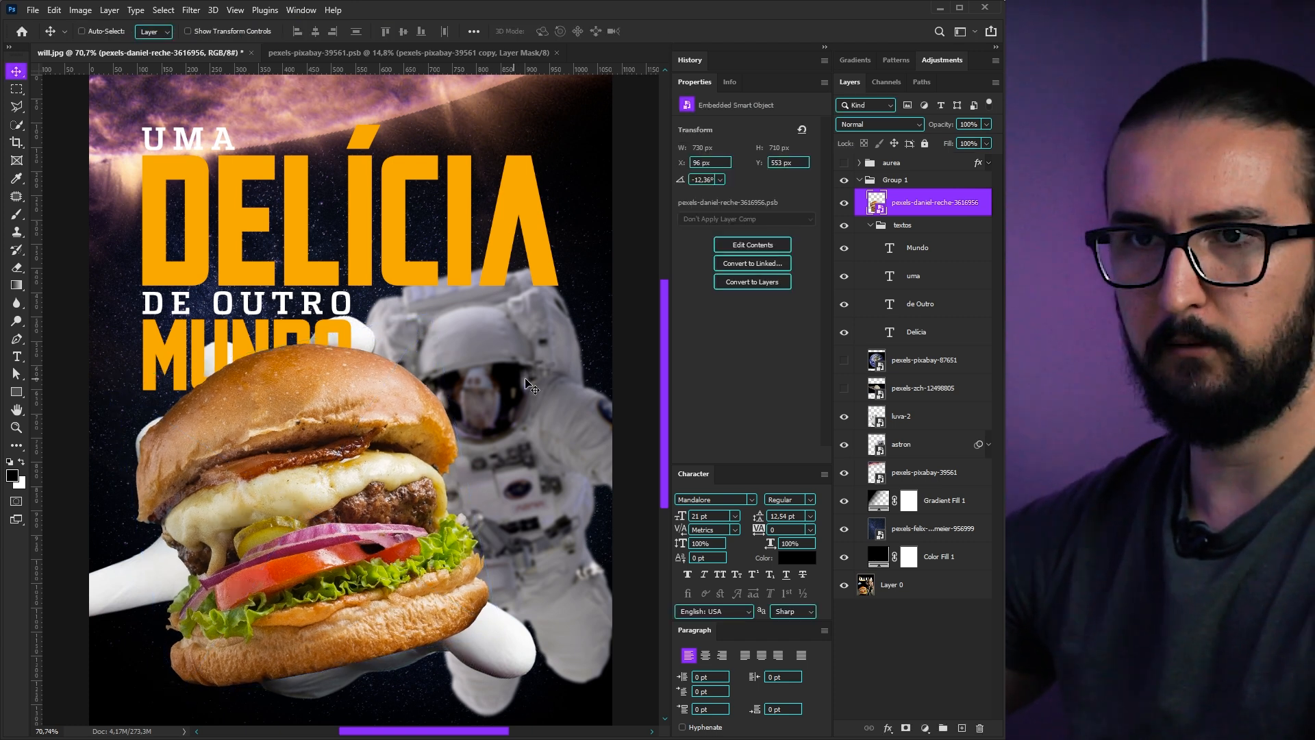
Move the luva-2 glove layer above the textos group, directly beneath the burger layer
scroll(511, 426, "down", 1)
left_click_drag(511, 426, 530, 431)
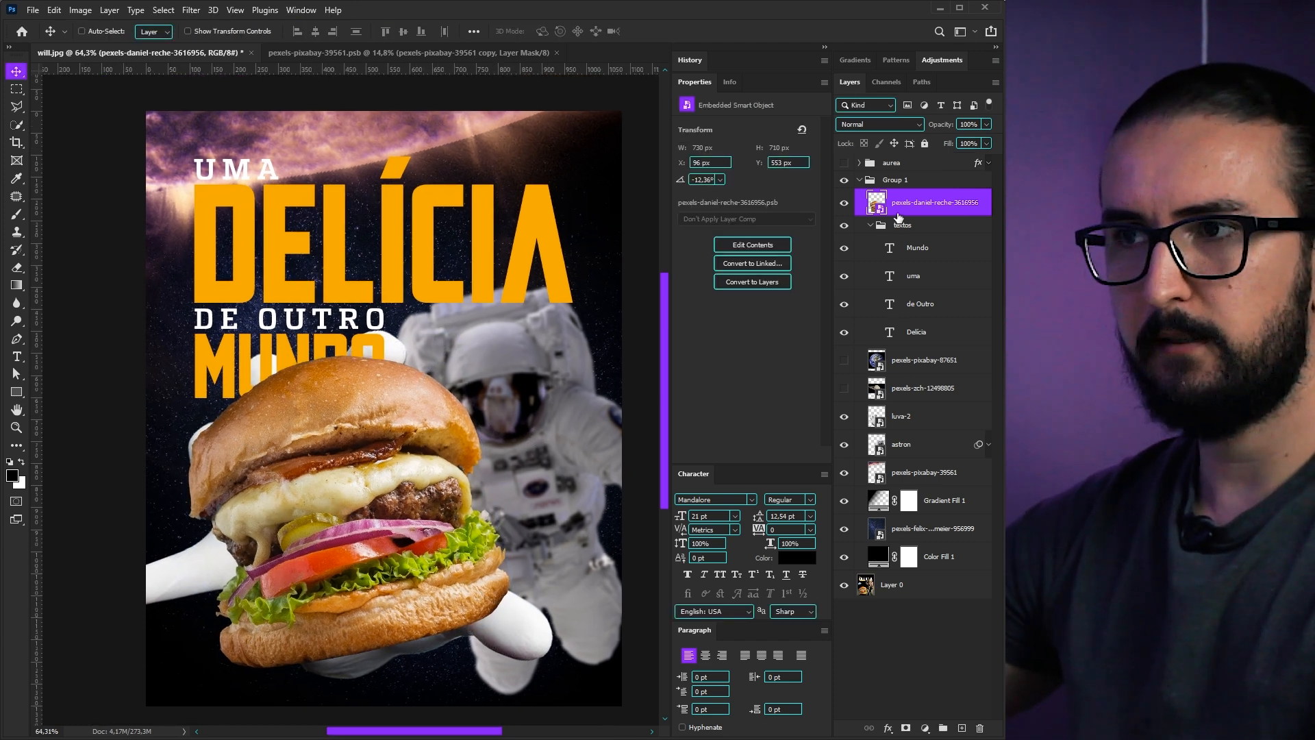
left_click_drag(894, 429, 899, 217)
left_click_drag(478, 431, 477, 443)
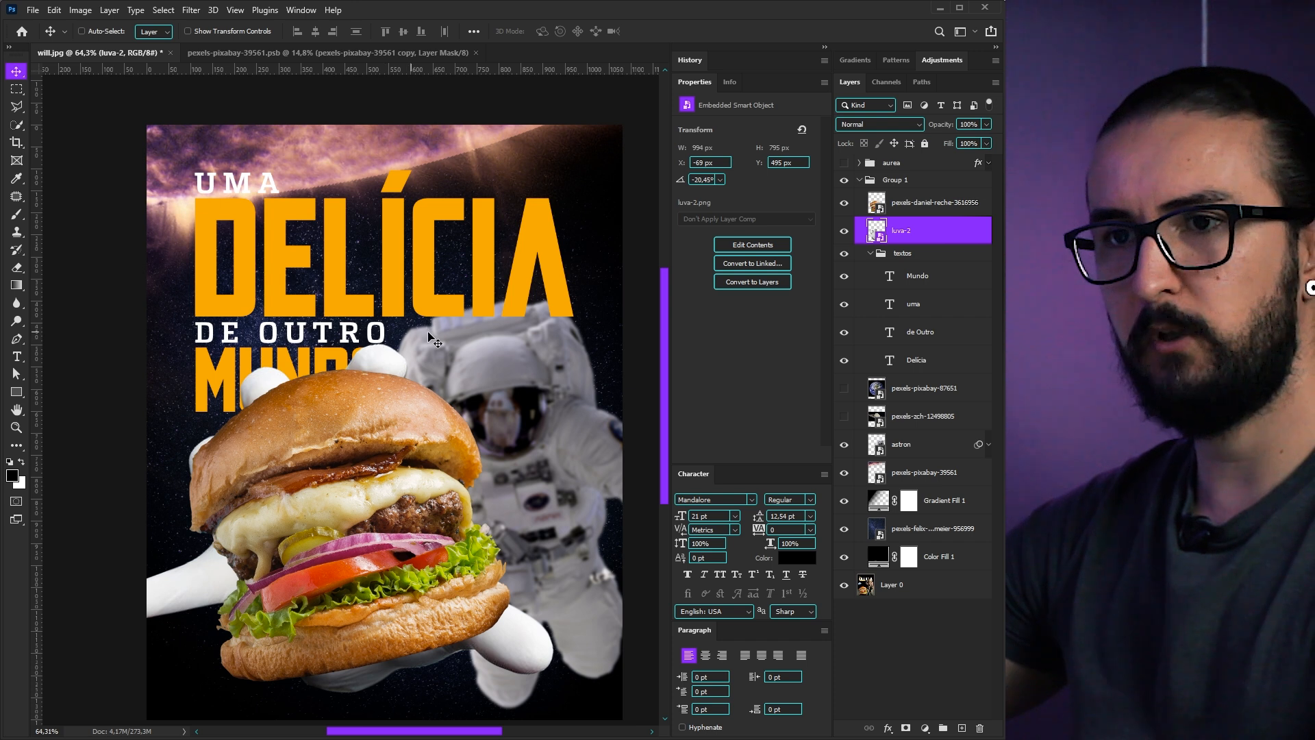
Try hiding the large MUNDO text and appending "mundo" to the DE OUTRO line
left_click(844, 276)
double_click(888, 333)
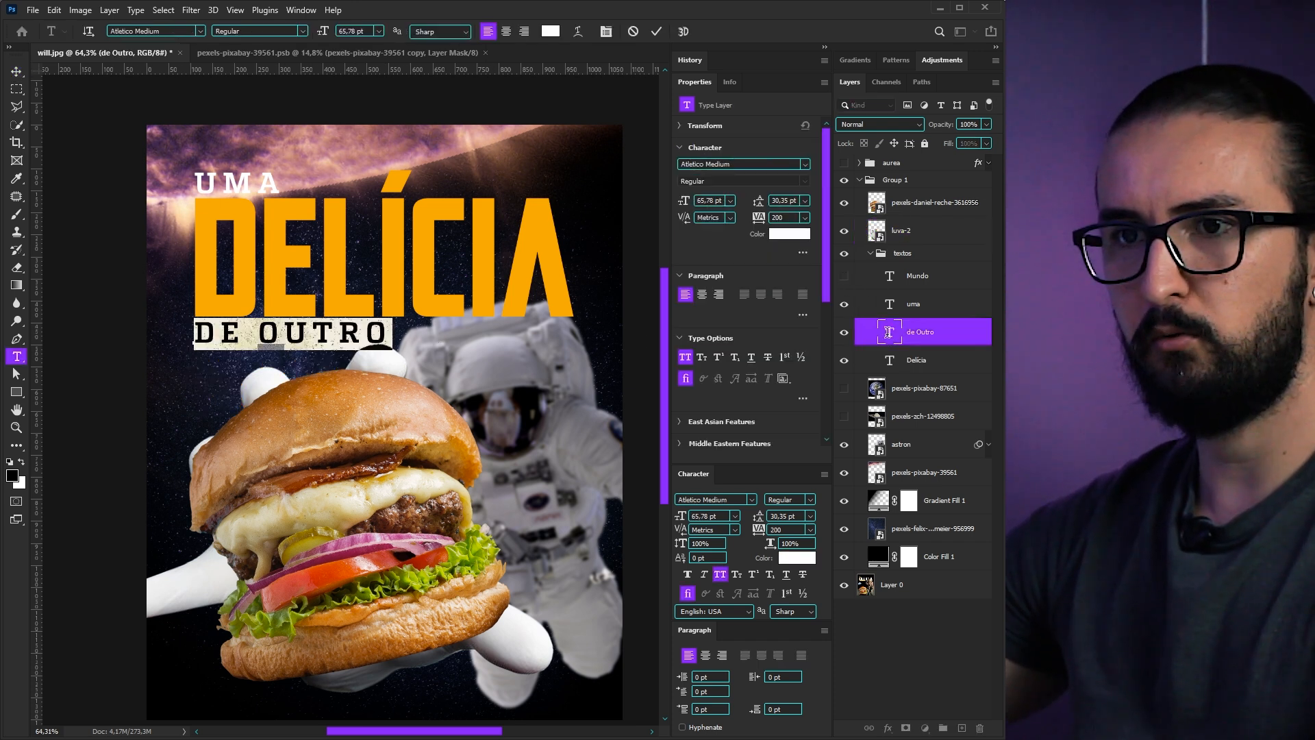
key("End")
type("mundo")
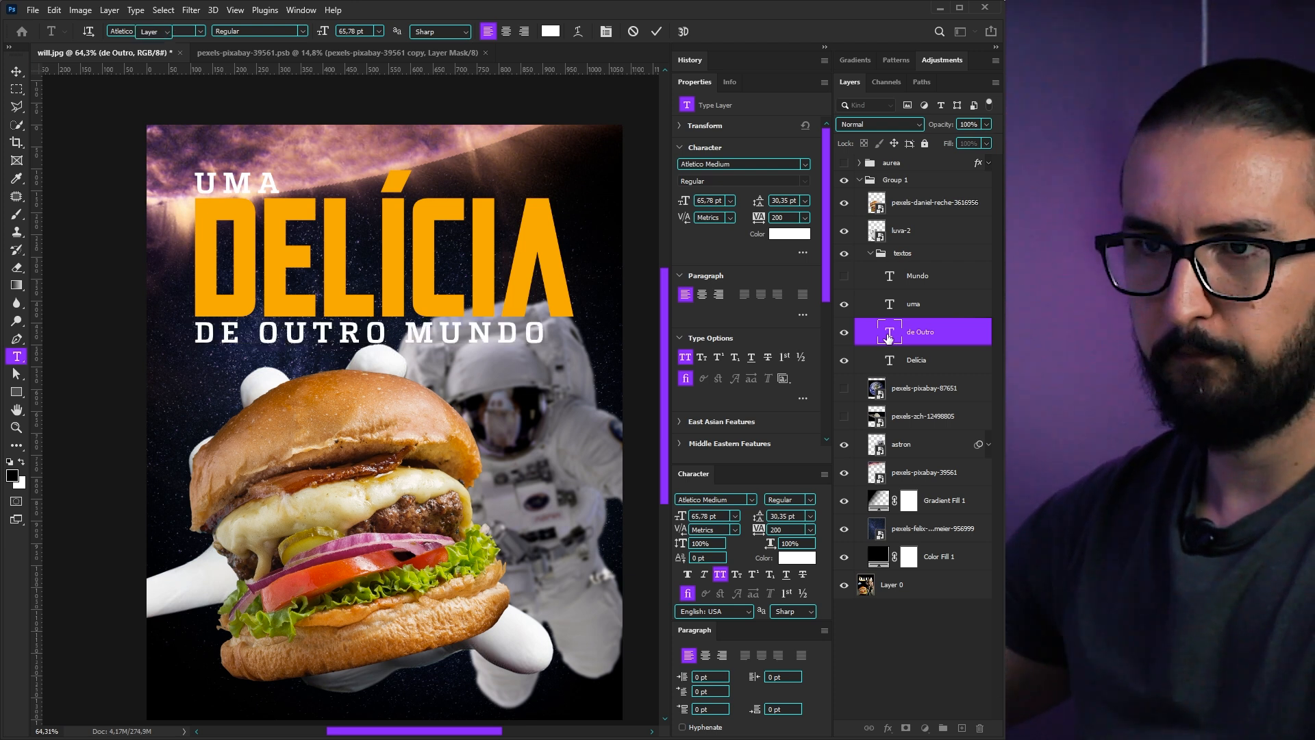
key("ctrl+Return")
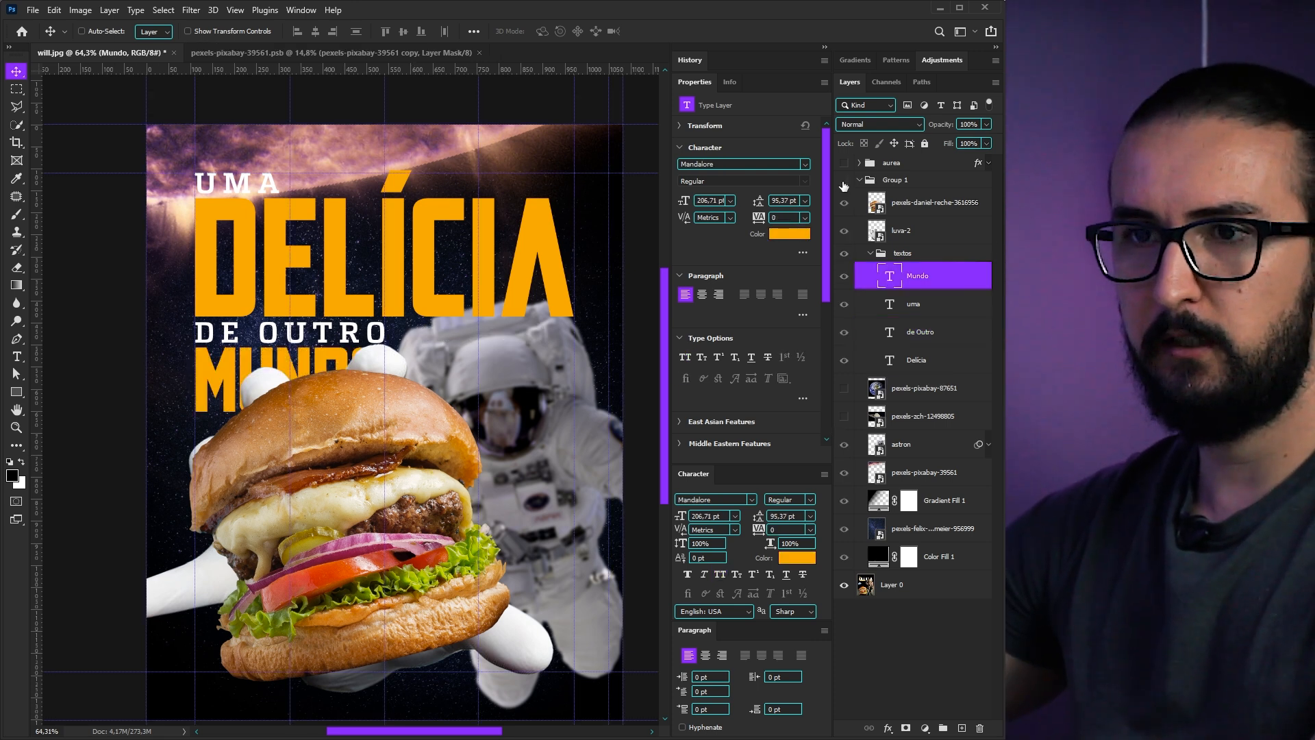
Compare the composition with the original poster and move the DELÍCIA text layer beneath the astronaut layer
left_click(844, 181)
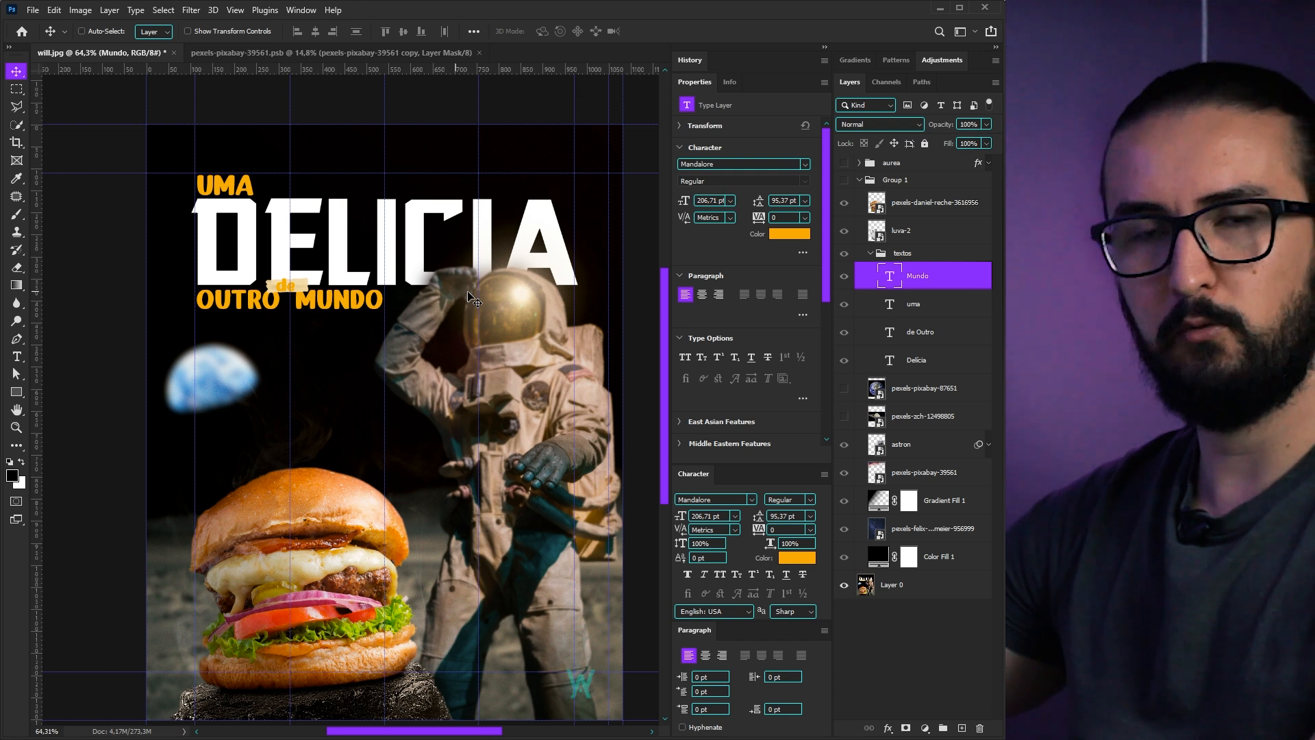
left_click(844, 179)
left_click(918, 360)
left_click_drag(919, 363, 926, 460)
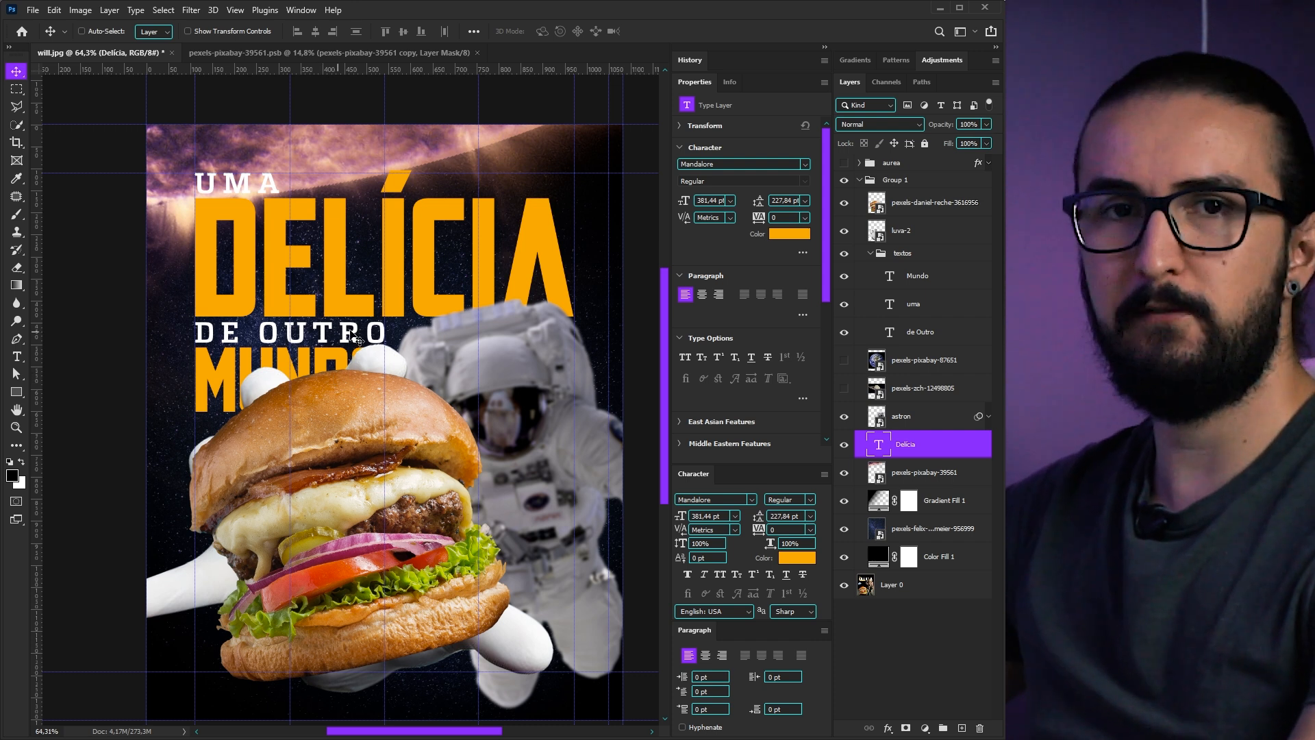
Squash the DELÍCIA text vertically while keeping its width, bringing its font size to 323.78 pt
left_click(918, 360)
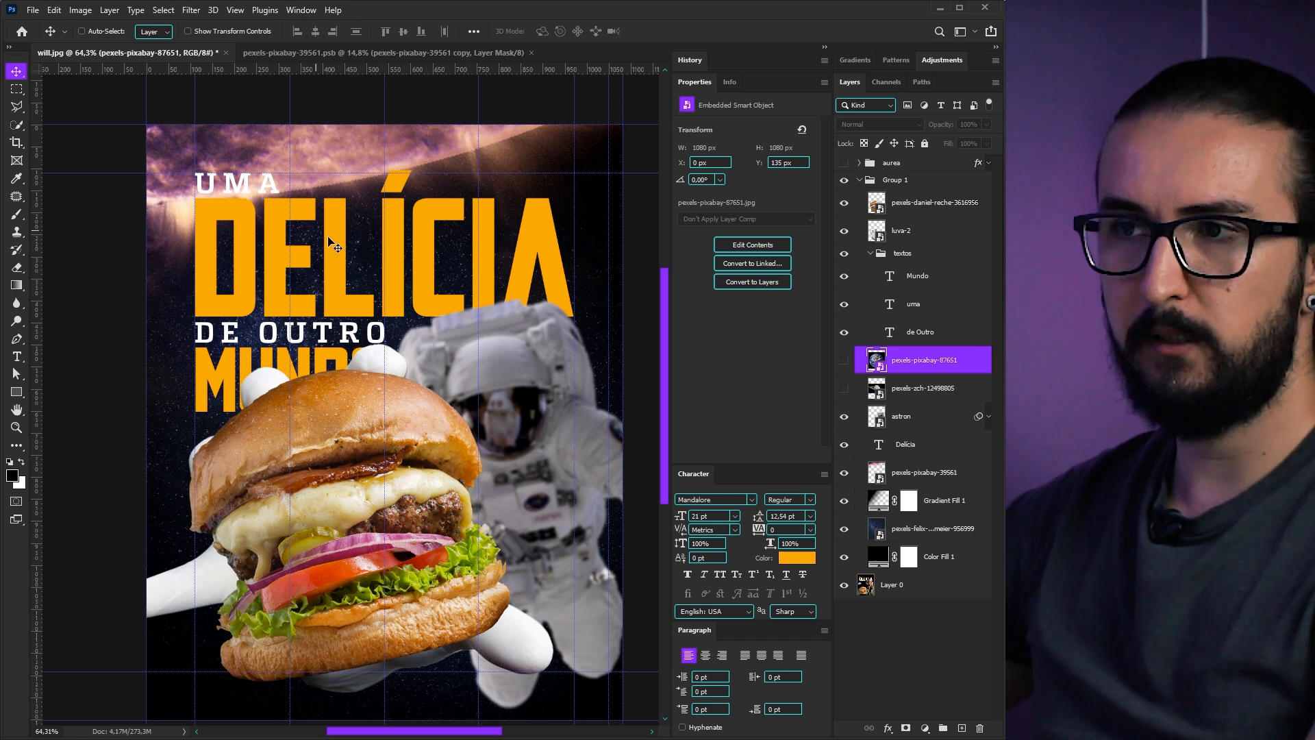
left_click(891, 446)
key("ctrl+t")
left_click_drag(384, 337, 386, 307)
key("Return")
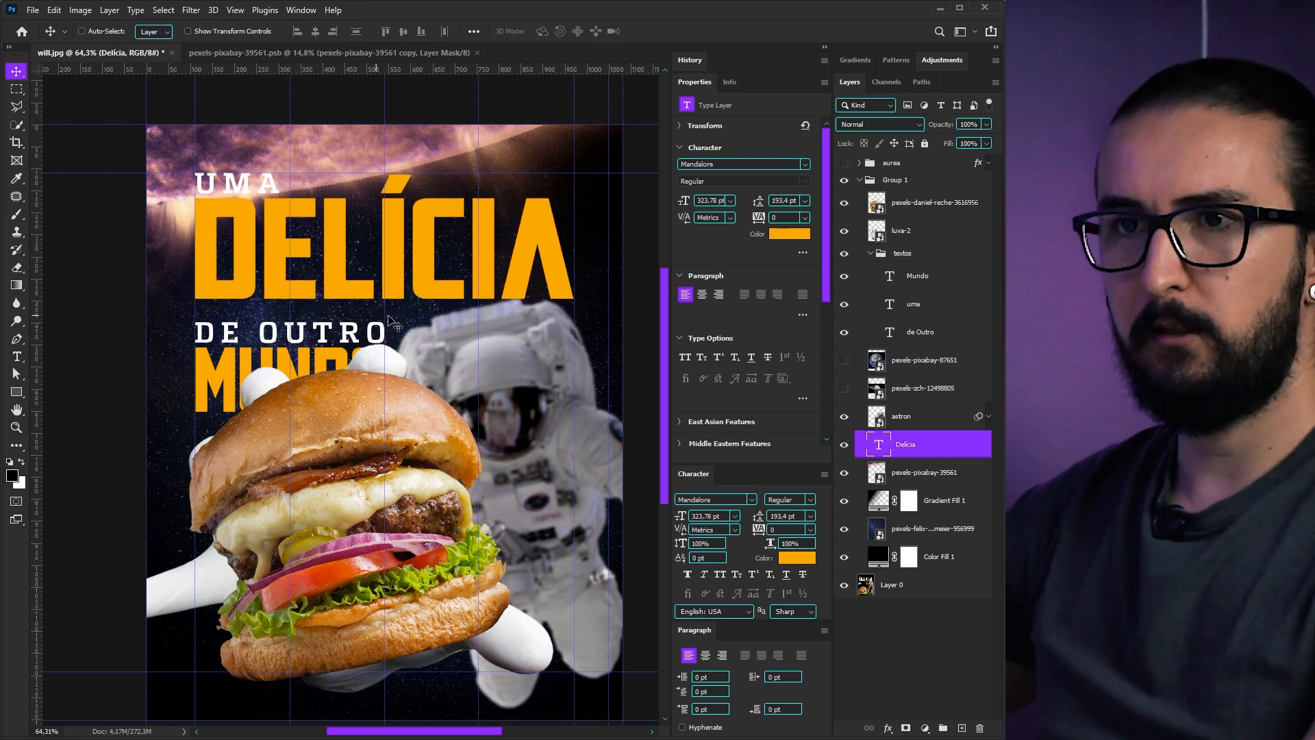
Move the DE OUTRO and MUNDO text layers up together until they sit close beneath DELÍCIA
left_click(917, 333)
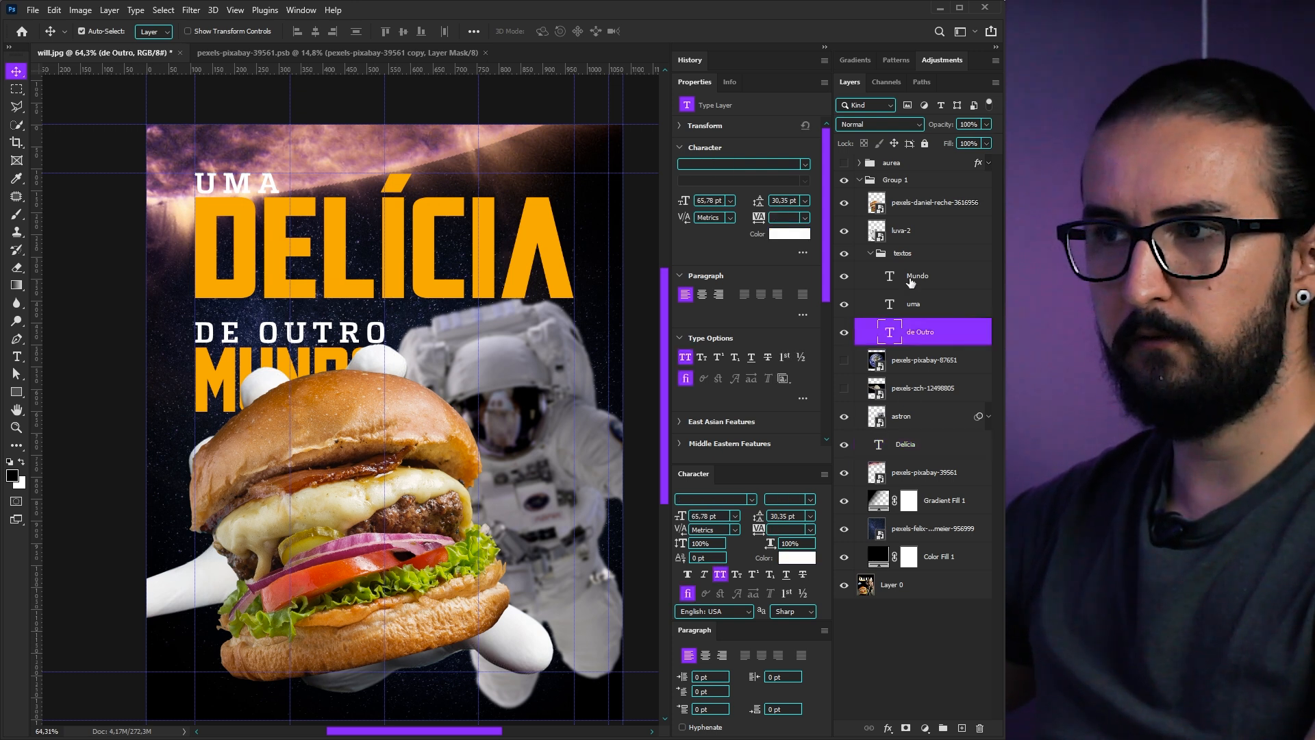
left_click(911, 278, "ctrl")
key("Up")
key("Up")
key("Up")
key("Up")
key("Up")
key("Up")
key("Up")
key("Up")
key("Up")
key("Up")
key("Up")
key("Up")
key("Up")
key("Up")
key("Up")
key("Up")
key("Up")
key("Up")
key("Up")
key("Up")
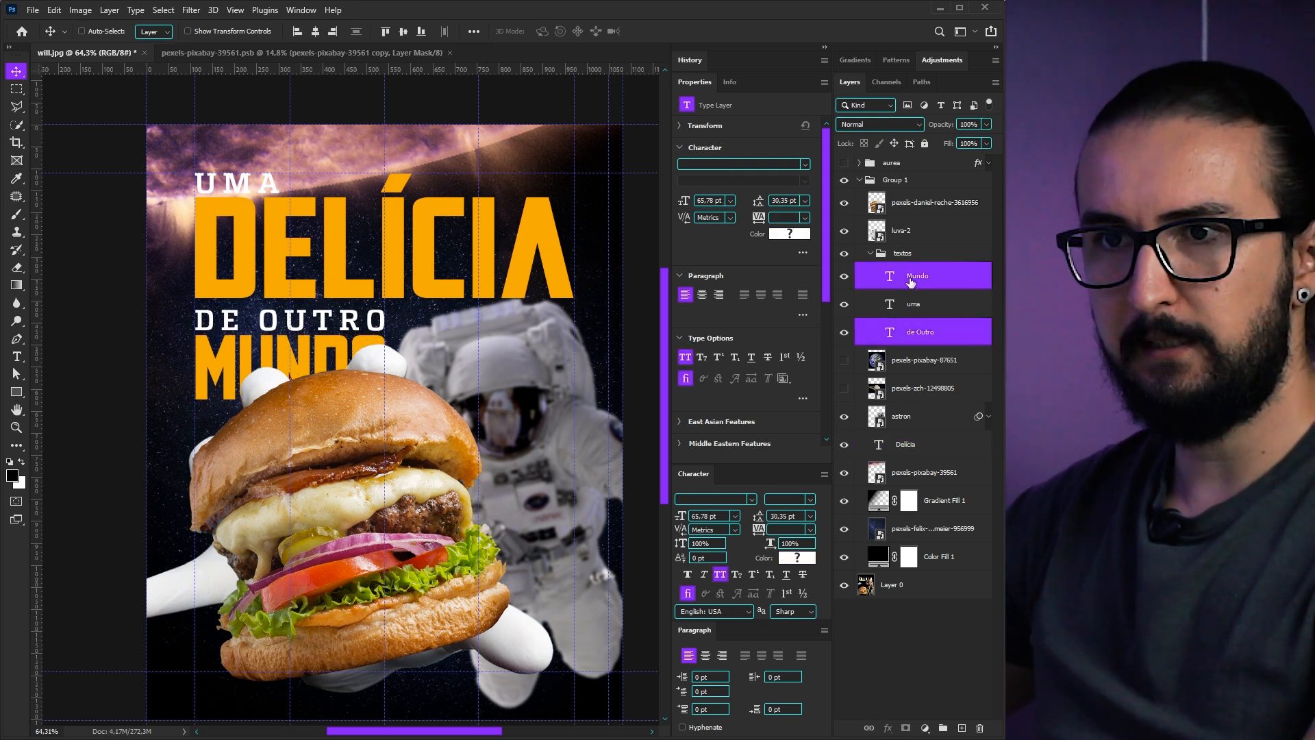
key("Up")
key("Up")
key("Up")
key("Up")
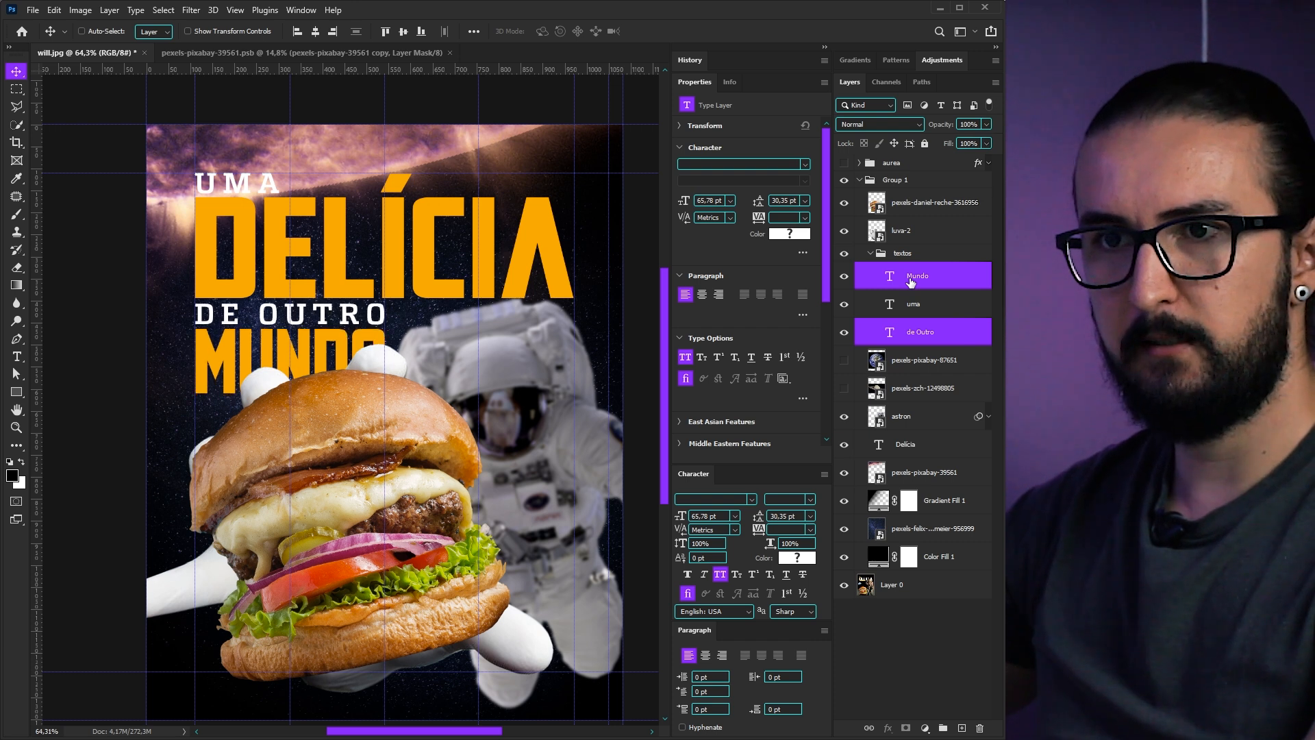
Nudge the burger and luva-2 glove layers down together, away from the title text
left_click(911, 231)
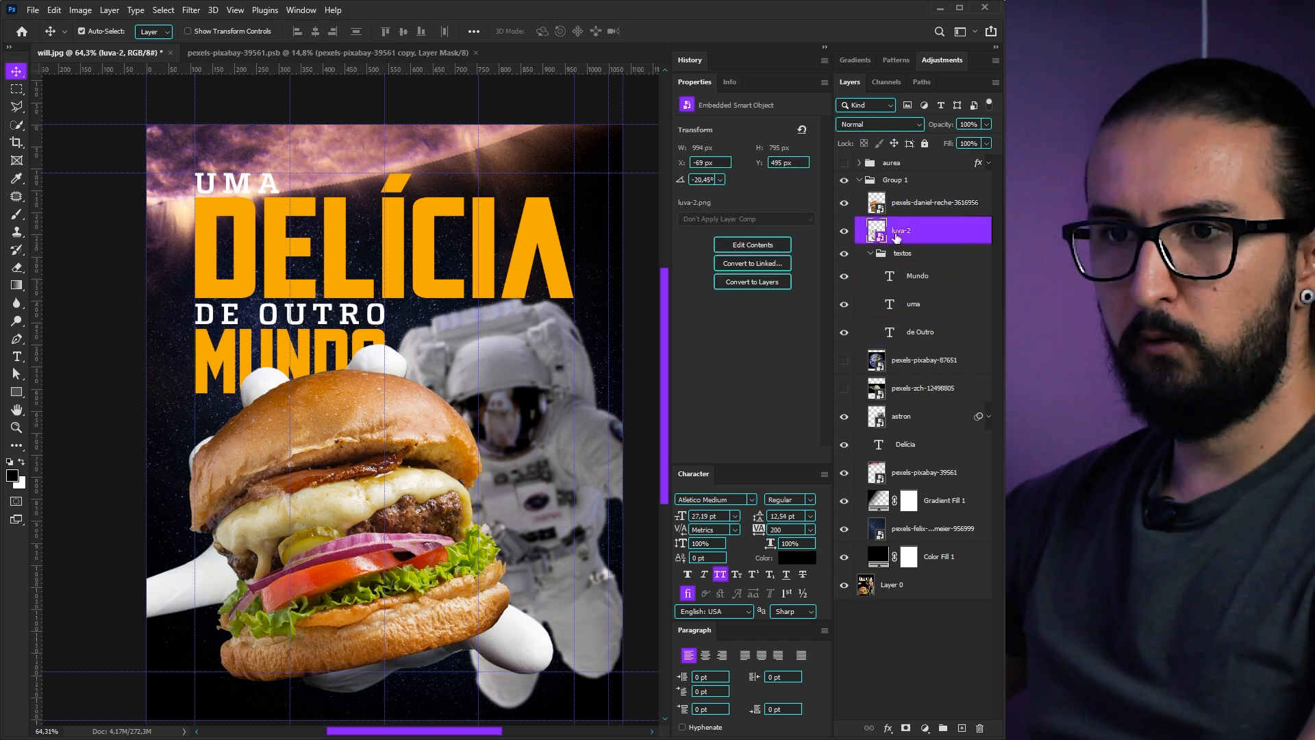
left_click(911, 208, "ctrl")
key("Down")
key("Down")
key("Down")
key("Down")
key("Down")
key("Down")
key("Down")
key("Down")
key("Down")
key("Down")
key("Down")
key("Down")
key("Down")
key("Down")
key("Down")
key("Down")
key("Down")
key("Down")
key("Down")
key("Down")
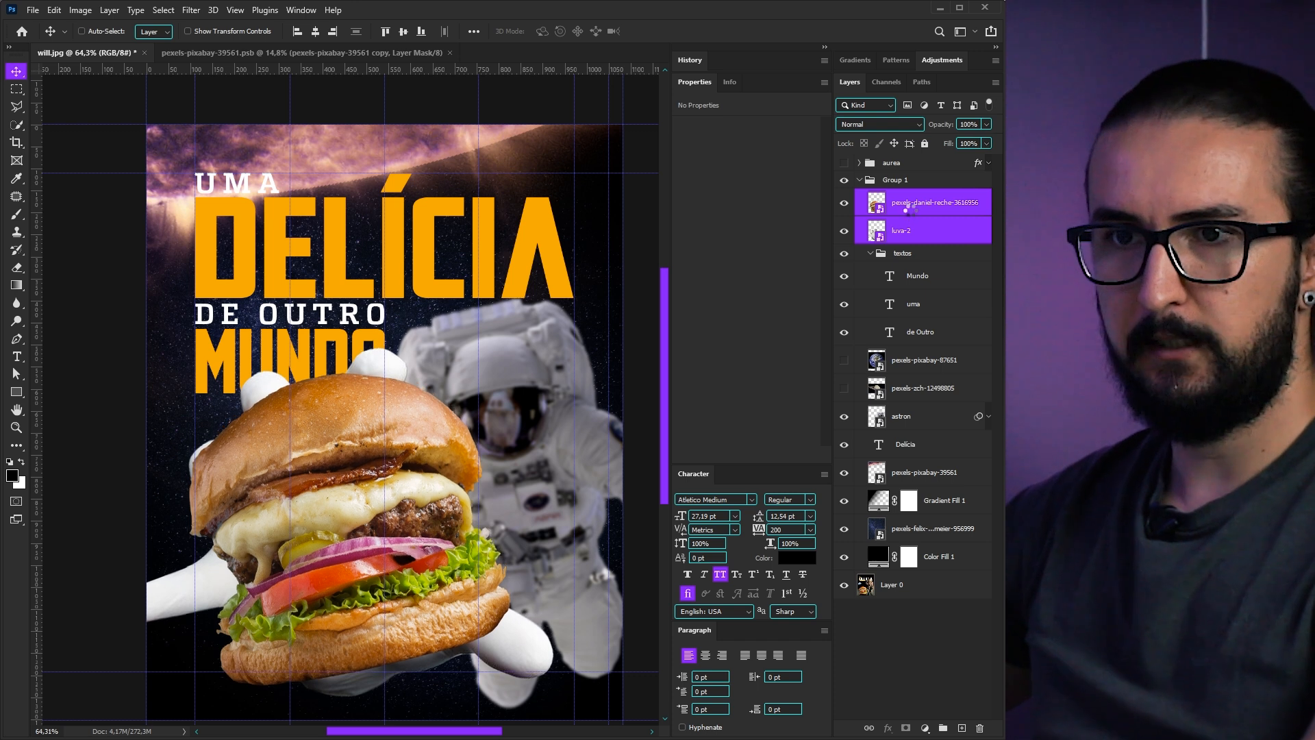
Rotate the burger and glove layers together by about 4.7° and shift them slightly lower
key("ctrl+t")
left_click_drag(319, 458, 315, 470)
mouse_move(458, 324)
left_mouse_down()
mouse_move(481, 341)
mouse_move(445, 330)
mouse_move(469, 341)
left_mouse_up()
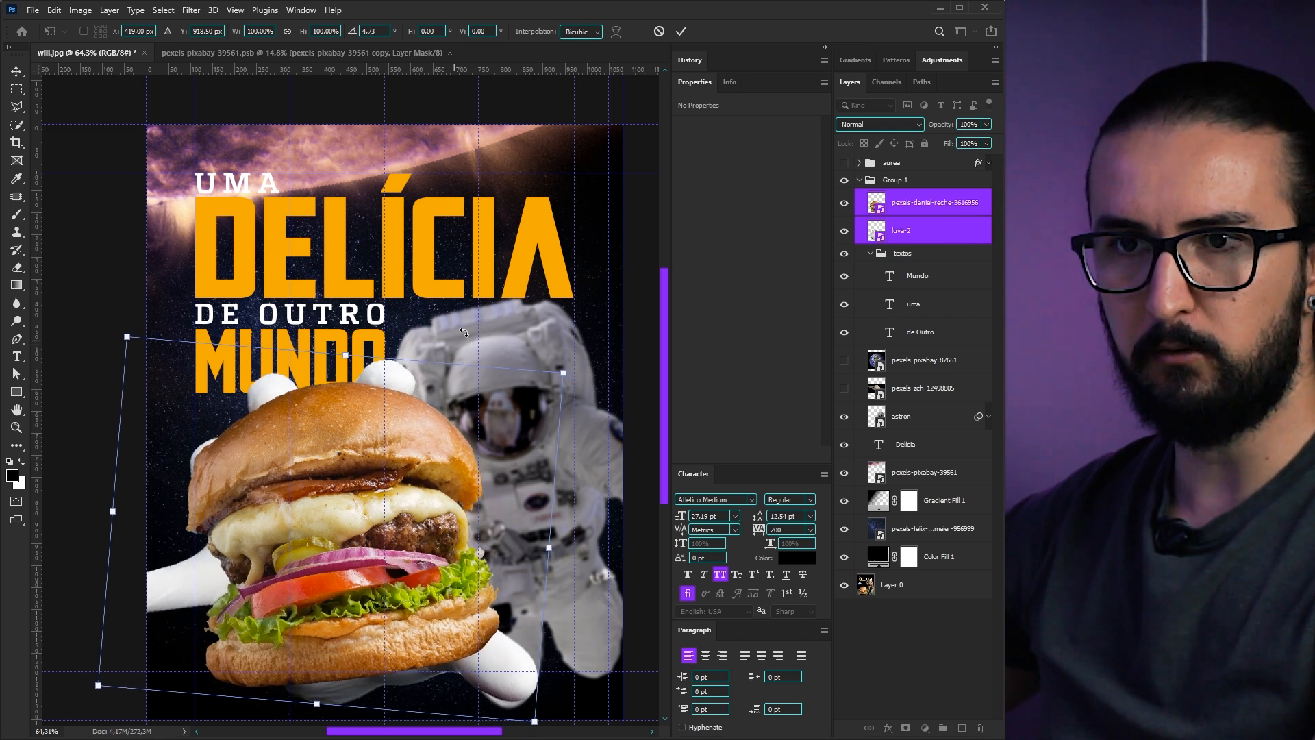
key("Return")
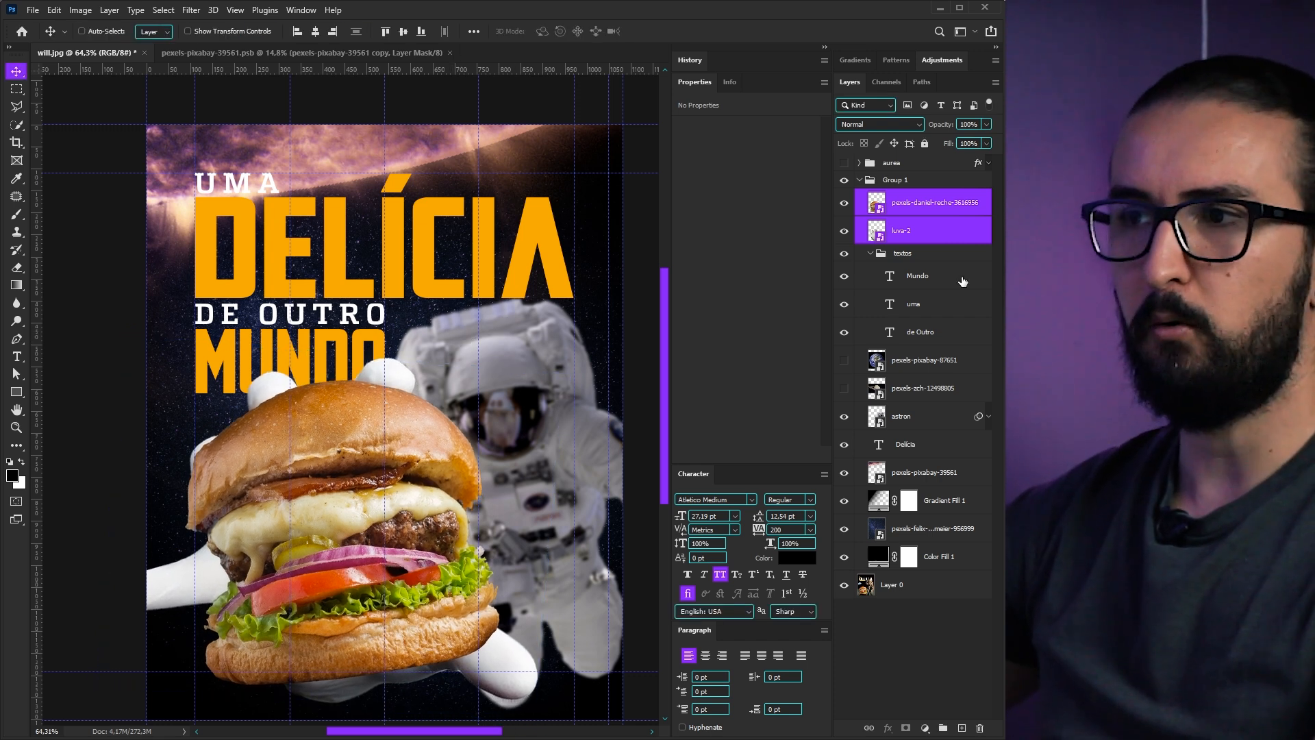
Replace the Mundo text layer with a duplicate of the DELÍCIA layer inside the textos group, retyped as "mundo"
left_click(918, 282)
key("ctrl+t")
key("Return")
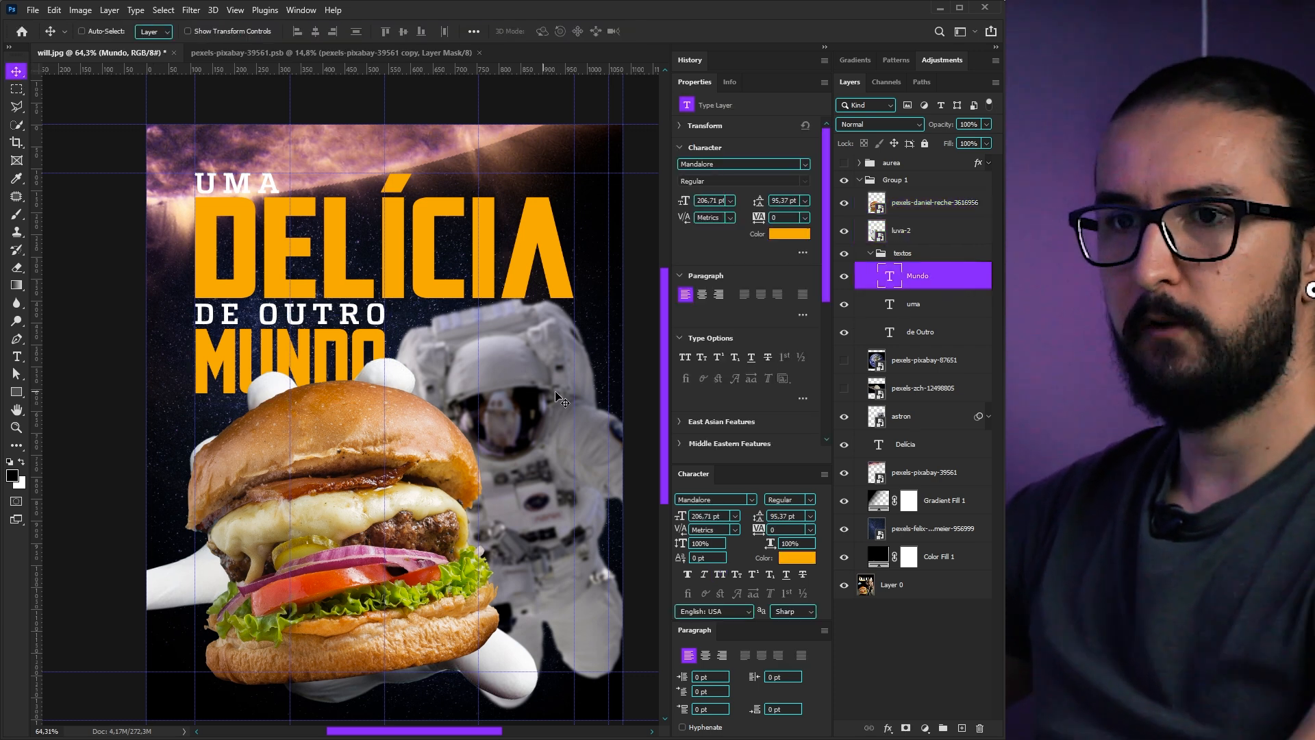
key("Delete")
left_click_drag(903, 416, 894, 293)
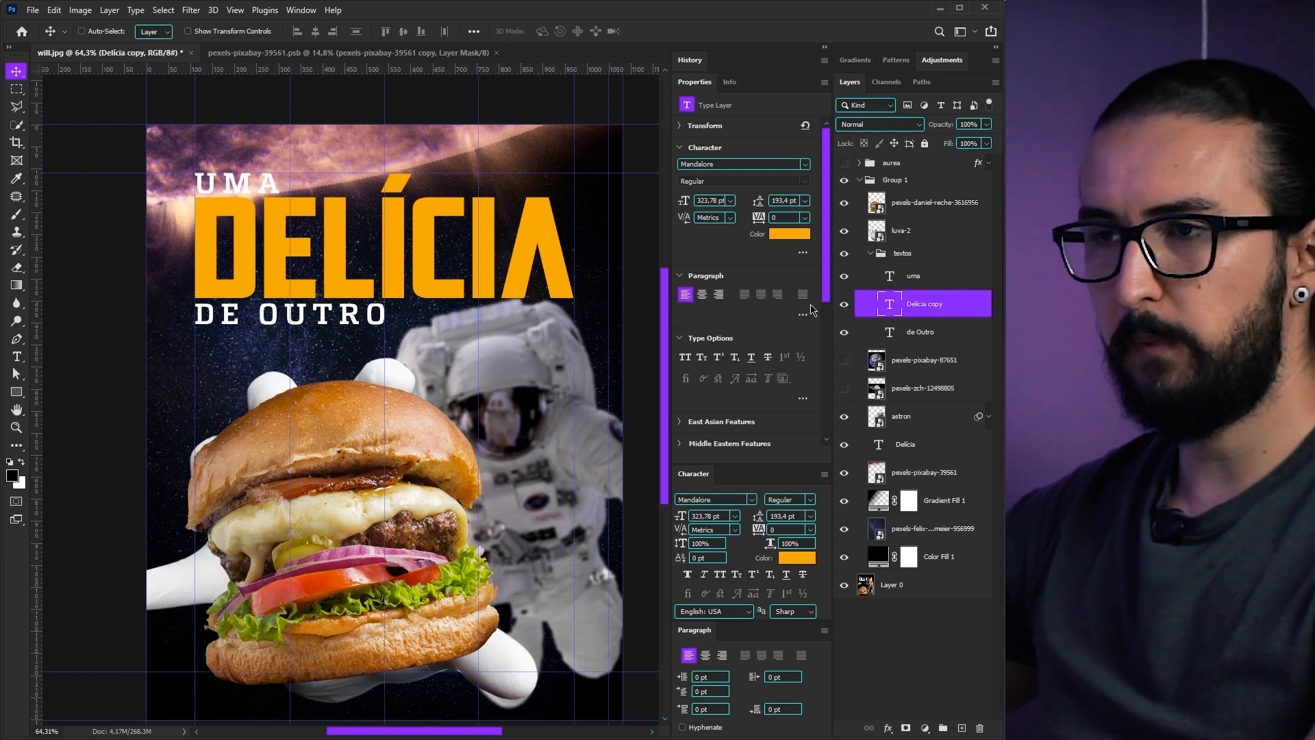
key("ctrl+z")
key("ctrl+z")
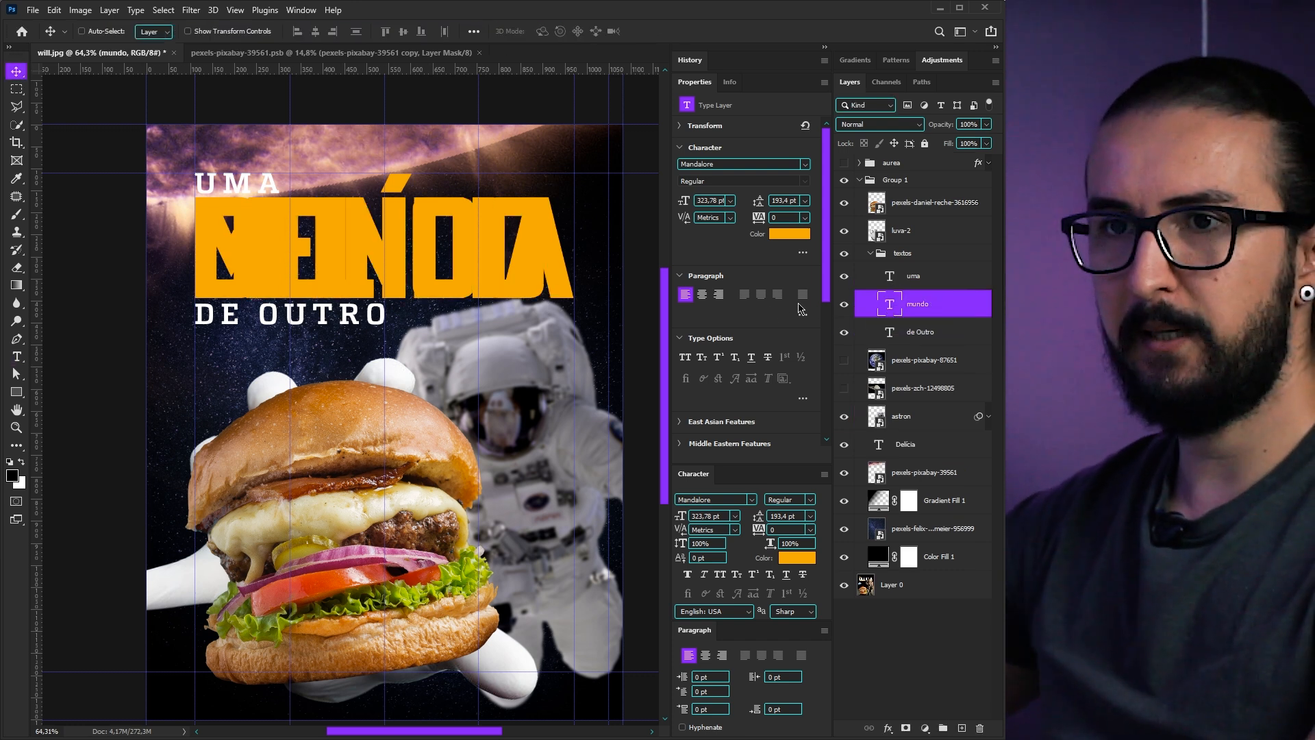
Place the new mundo text beneath DE OUTRO and scale it to 175.56 pt, matching that line's width
left_click_drag(374, 277, 373, 409)
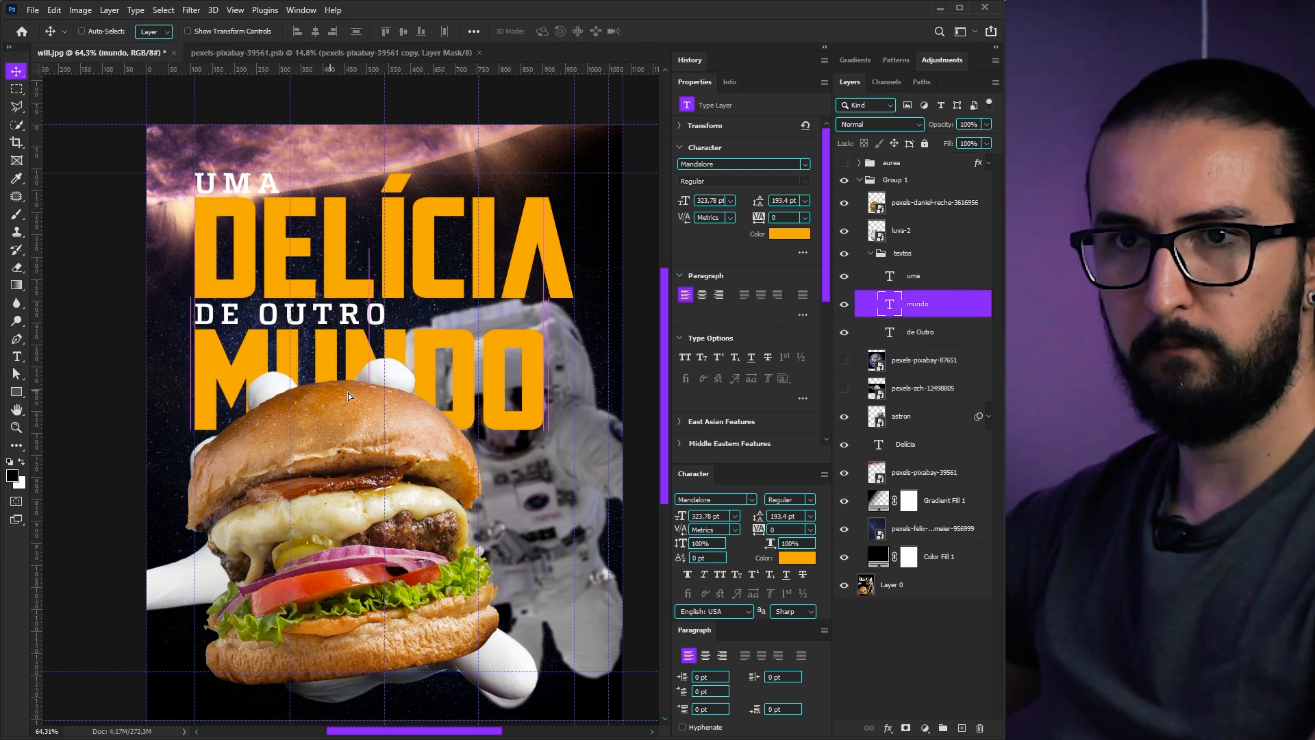
key("ctrl+t")
left_click_drag(546, 446, 374, 414)
key("Return")
key("ctrl+t")
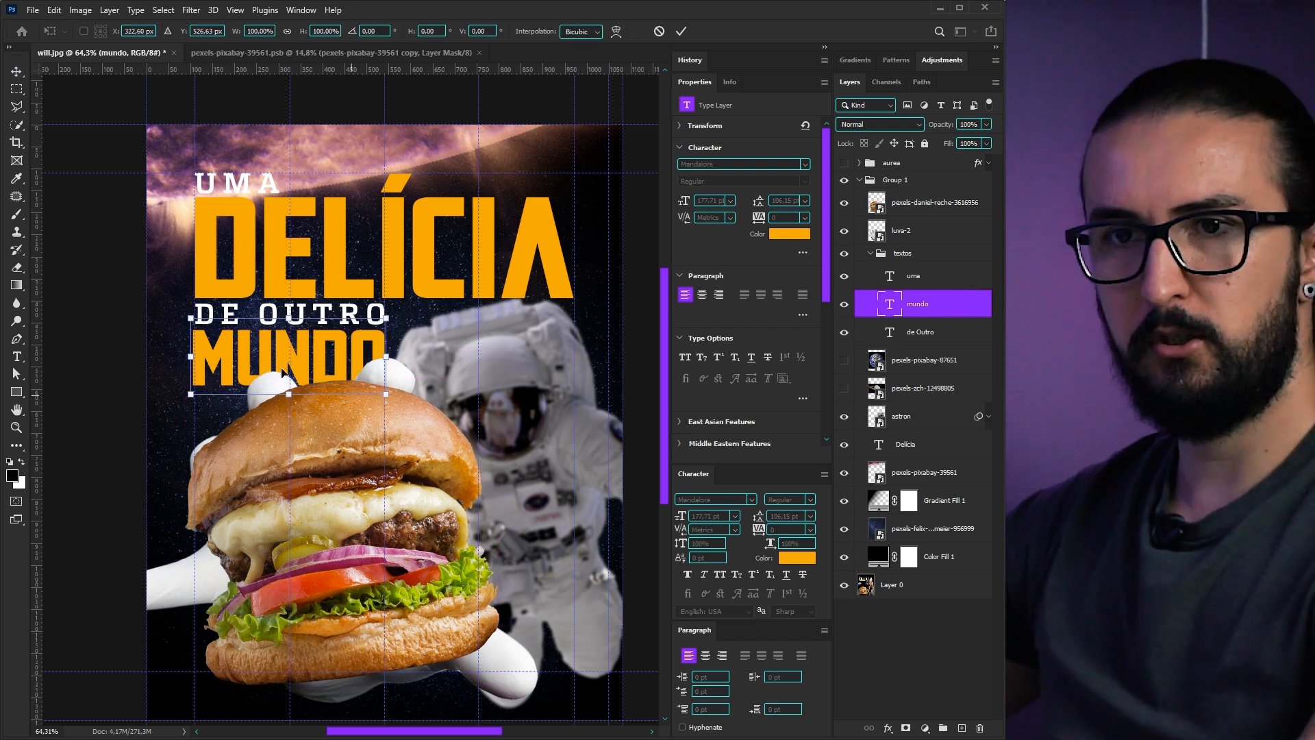
left_click_drag(192, 394, 195, 393)
key("Return")
Hide the guides over the poster
key("ctrl+h")
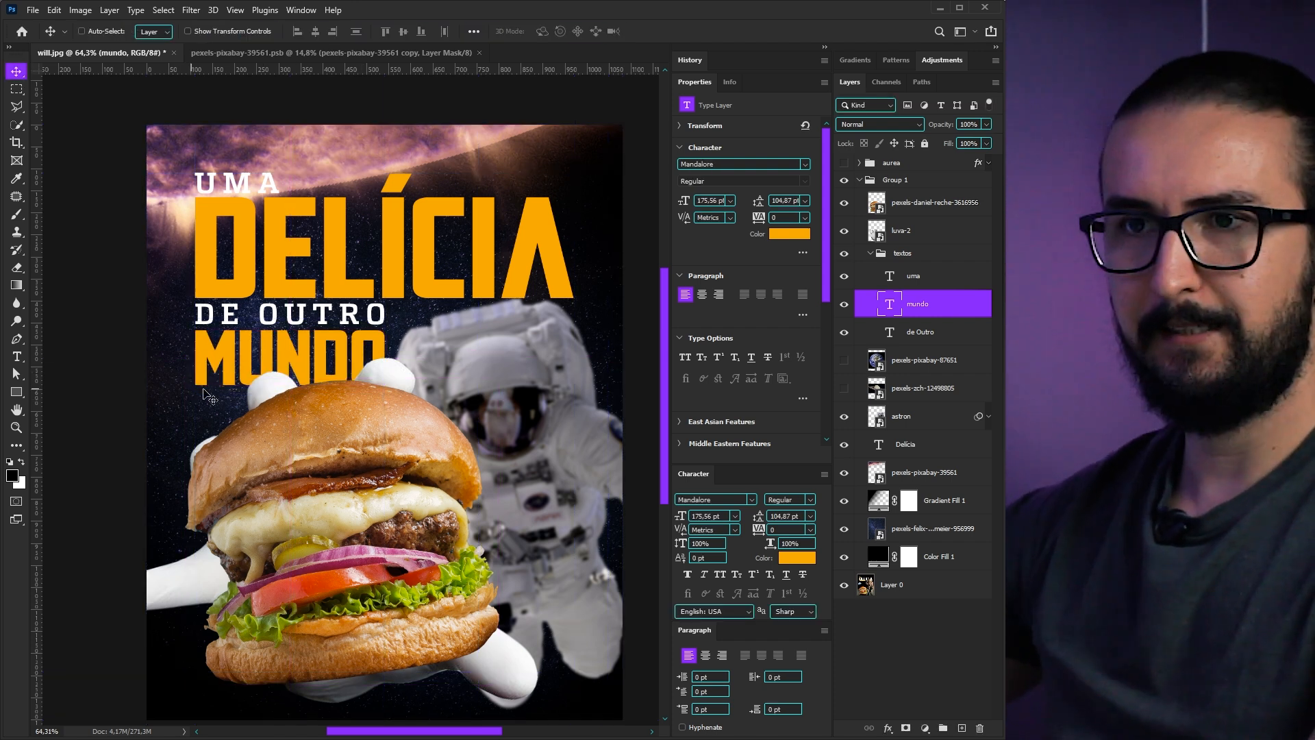
left_click_drag(319, 313, 331, 307)
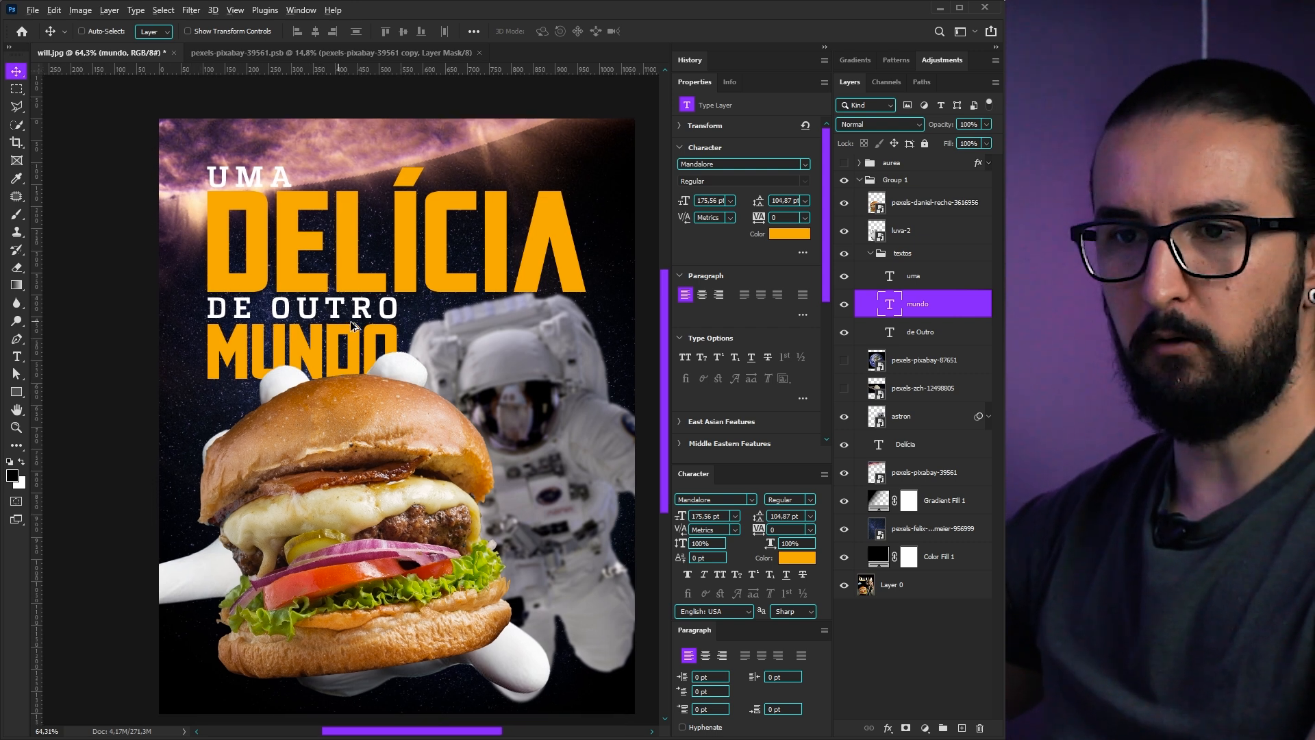
scroll(351, 320, "down", 1)
scroll(356, 322, "down", 1)
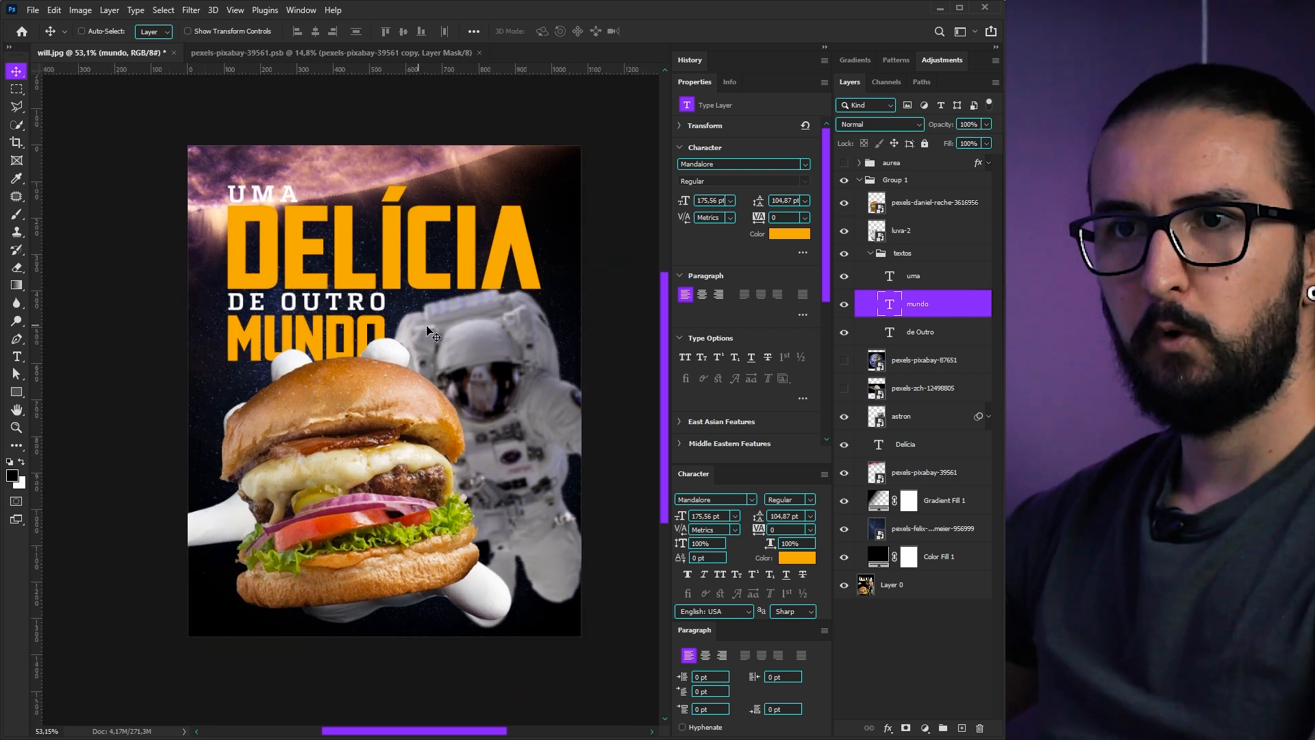
Move the pexels-pixabay-39561 sun layer to the right and rotate it to 156.39°
left_click(916, 479)
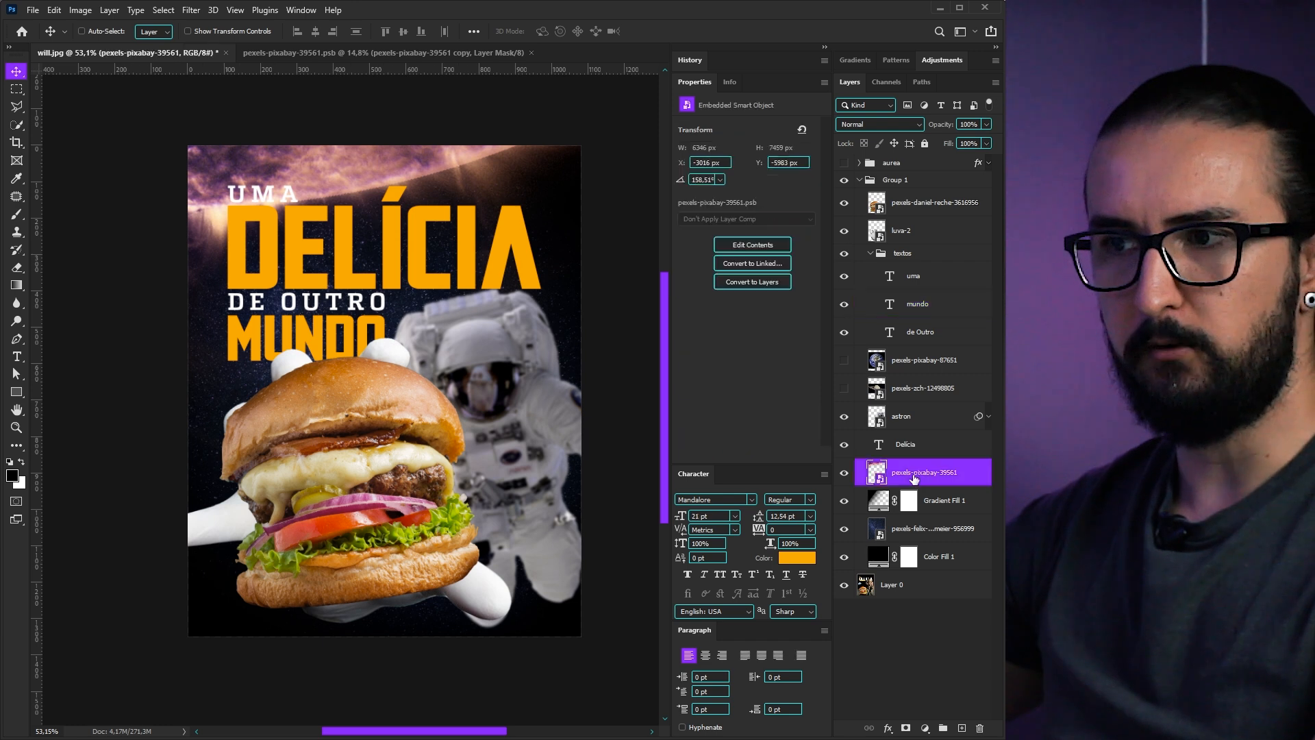
left_click_drag(364, 280, 480, 301)
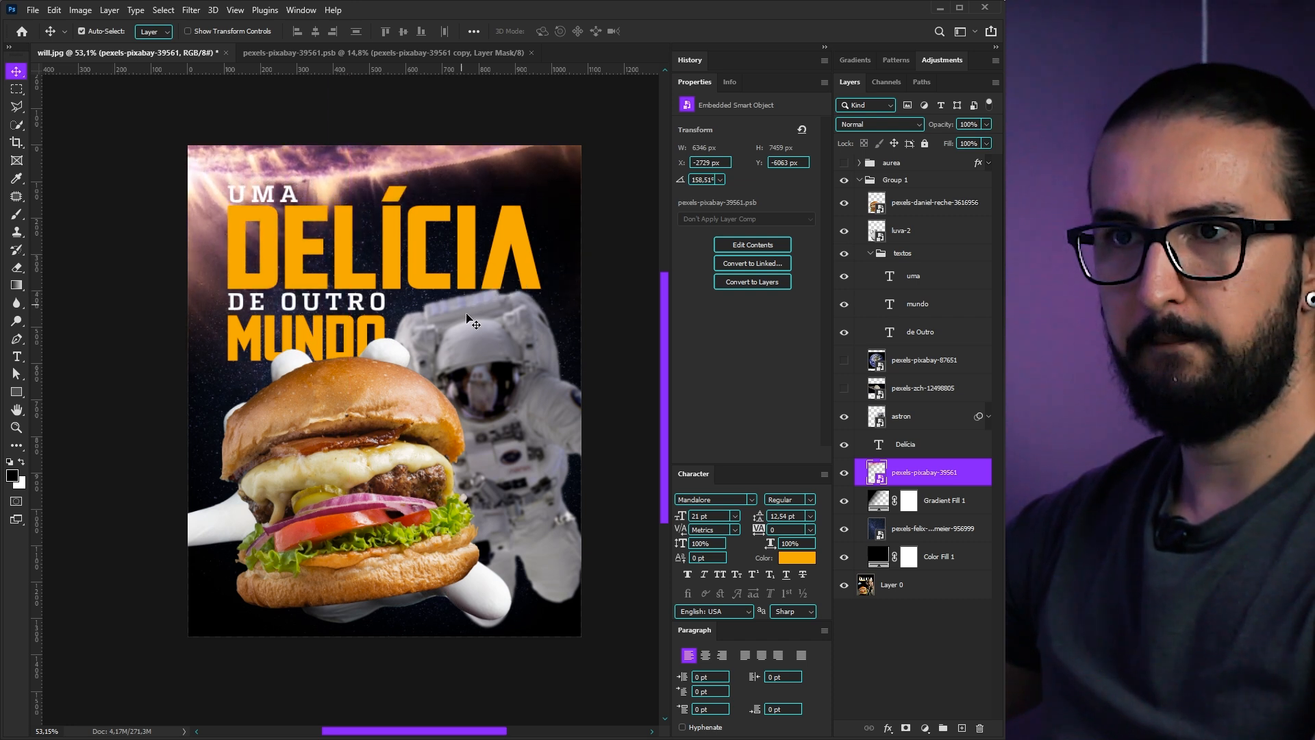
key("ctrl+t")
key("ctrl+0")
mouse_move(363, 370)
left_mouse_down()
mouse_move(297, 384)
mouse_move(337, 367)
left_mouse_up()
key("Return")
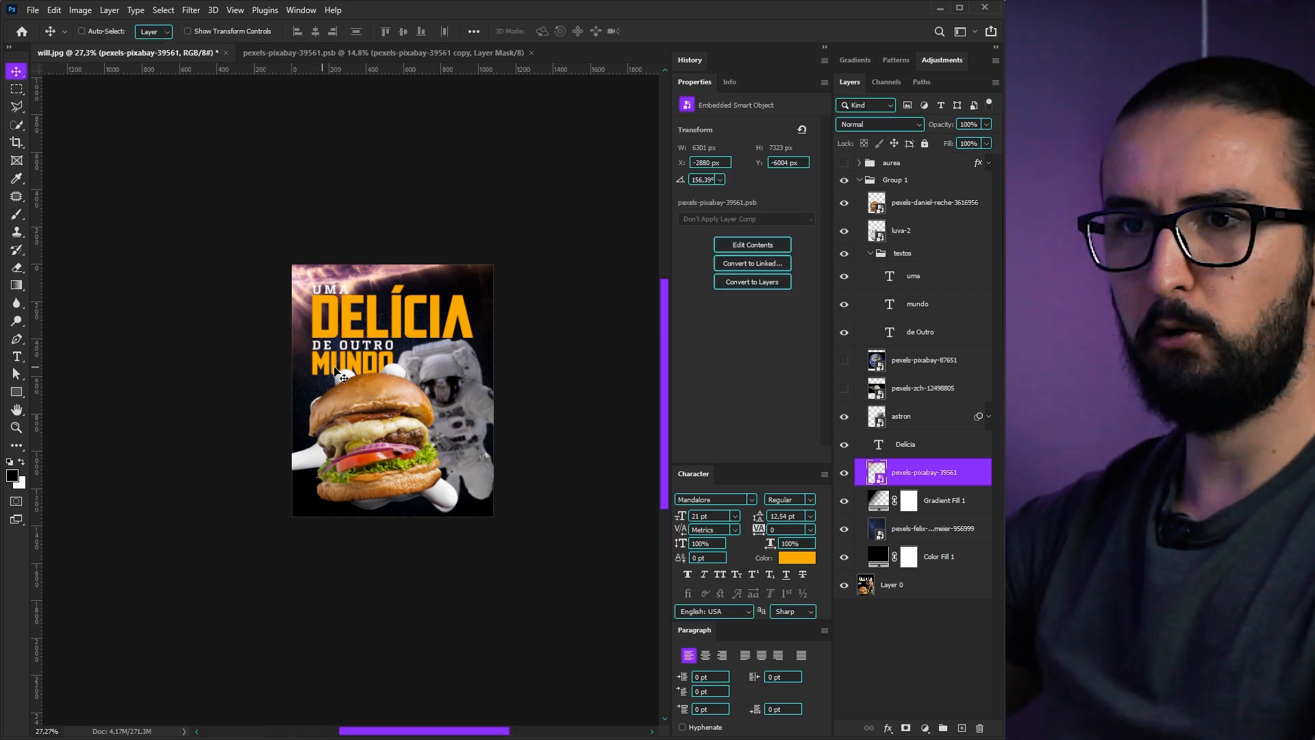
key("ctrl+0")
scroll(307, 256, "down", 1)
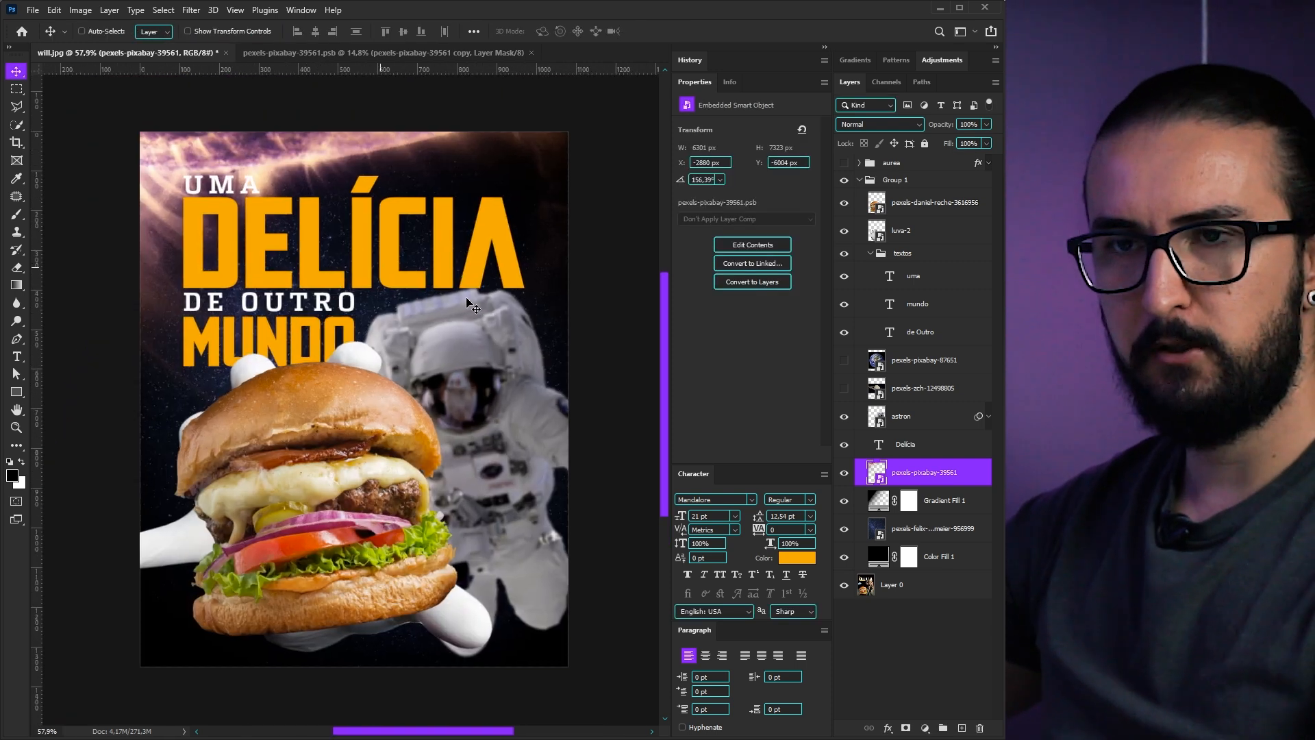
Edit the Gaussian Blur smart filters on the astron and sun layers, using a radius of 5 pixels
left_click(959, 418)
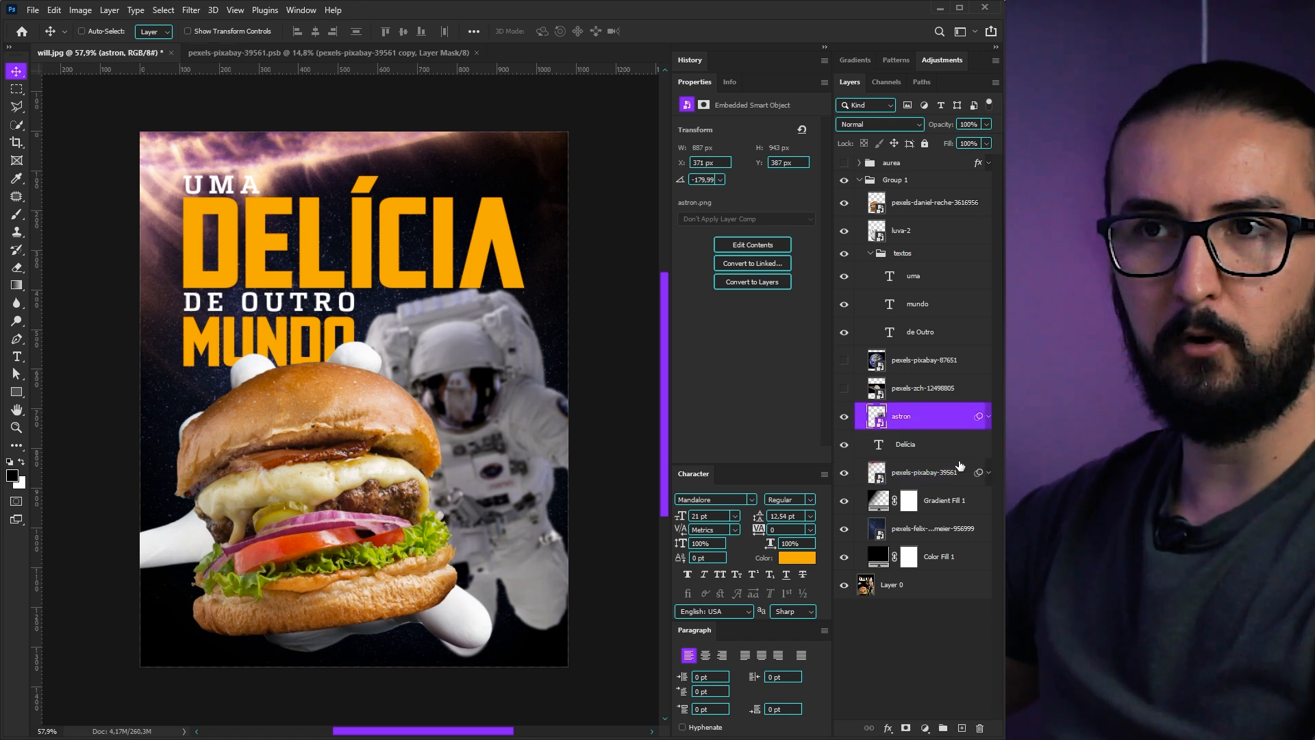
key("ctrl+alt+f")
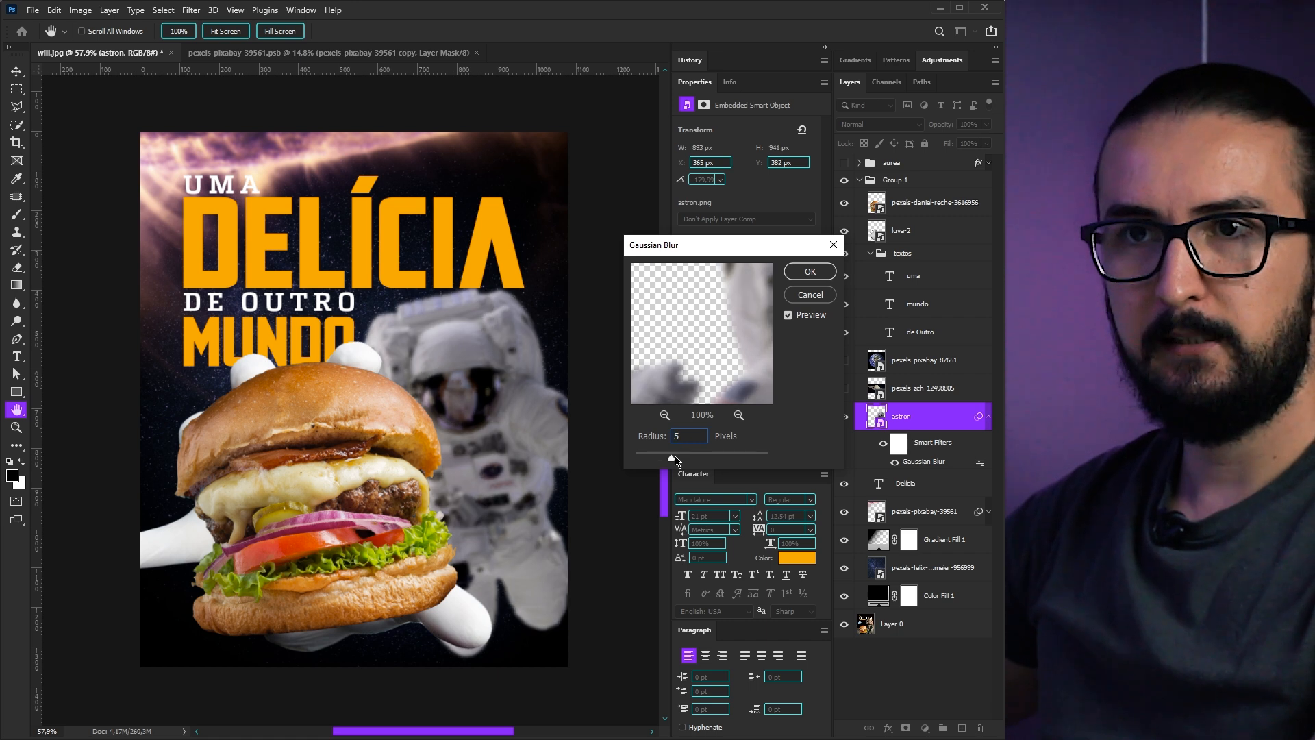
key("Return")
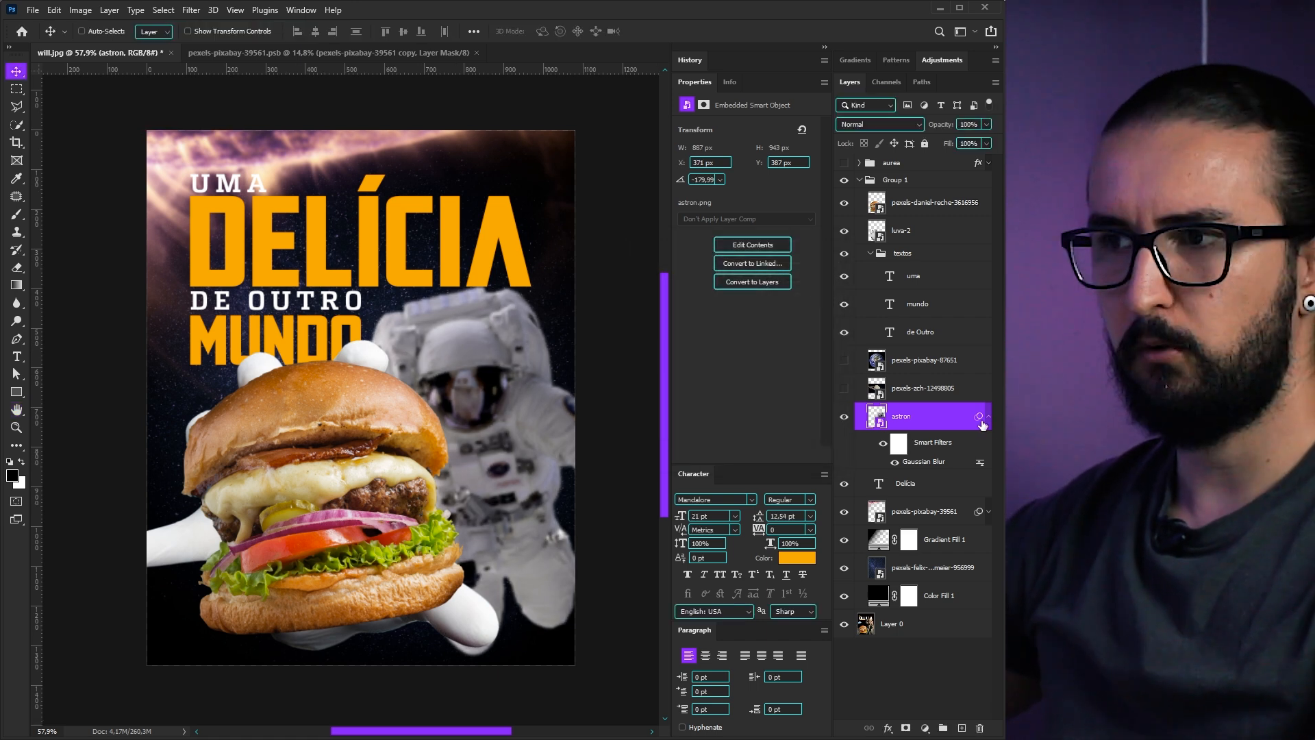
left_click(989, 418)
left_click(988, 473)
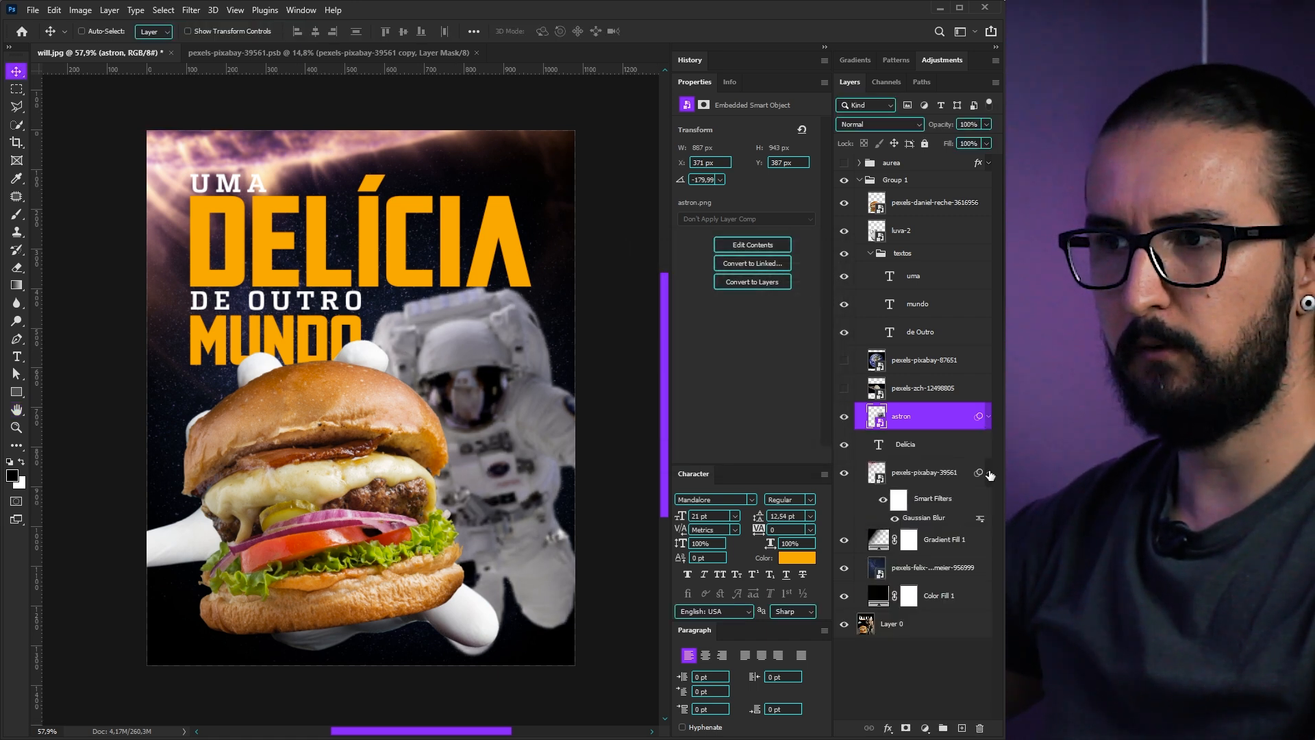
double_click(930, 521)
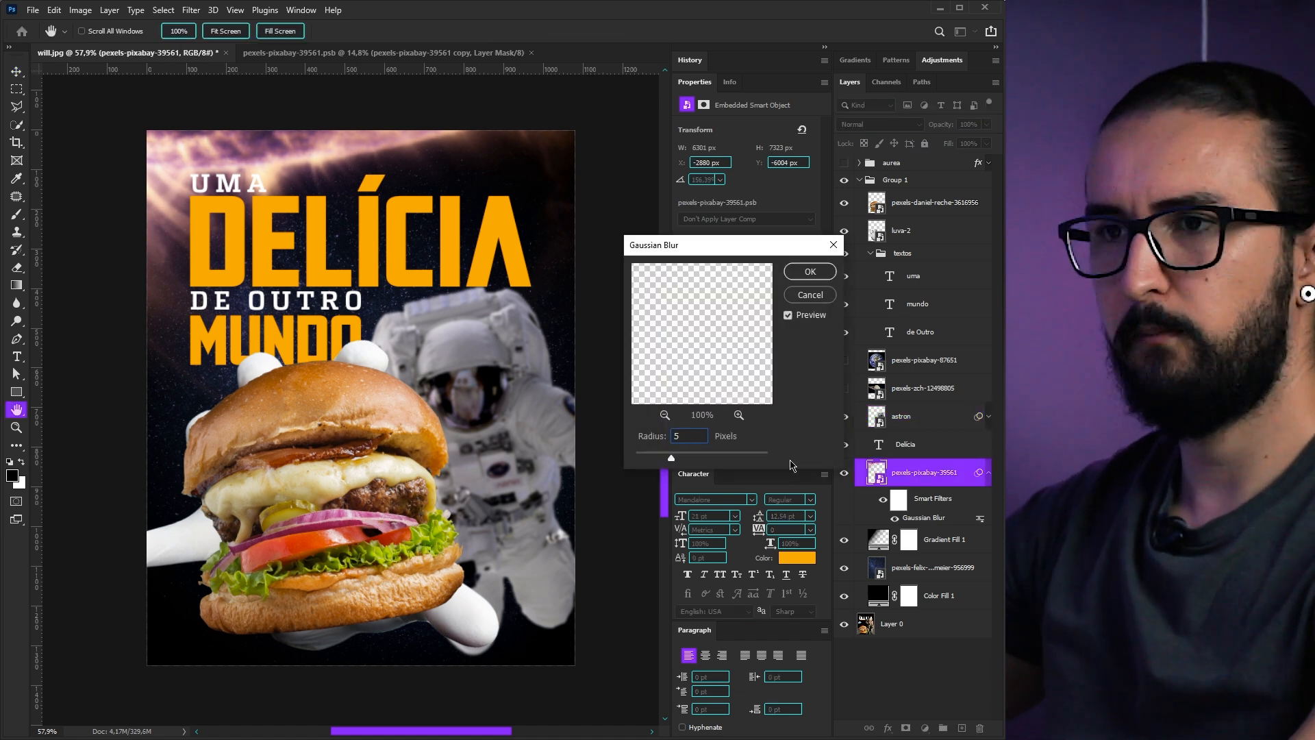
key("Return")
Reposition the blurred sun across the poster's upper edge, enlarge it slightly and rotate it to 163.79°
left_click_drag(446, 344, 312, 403)
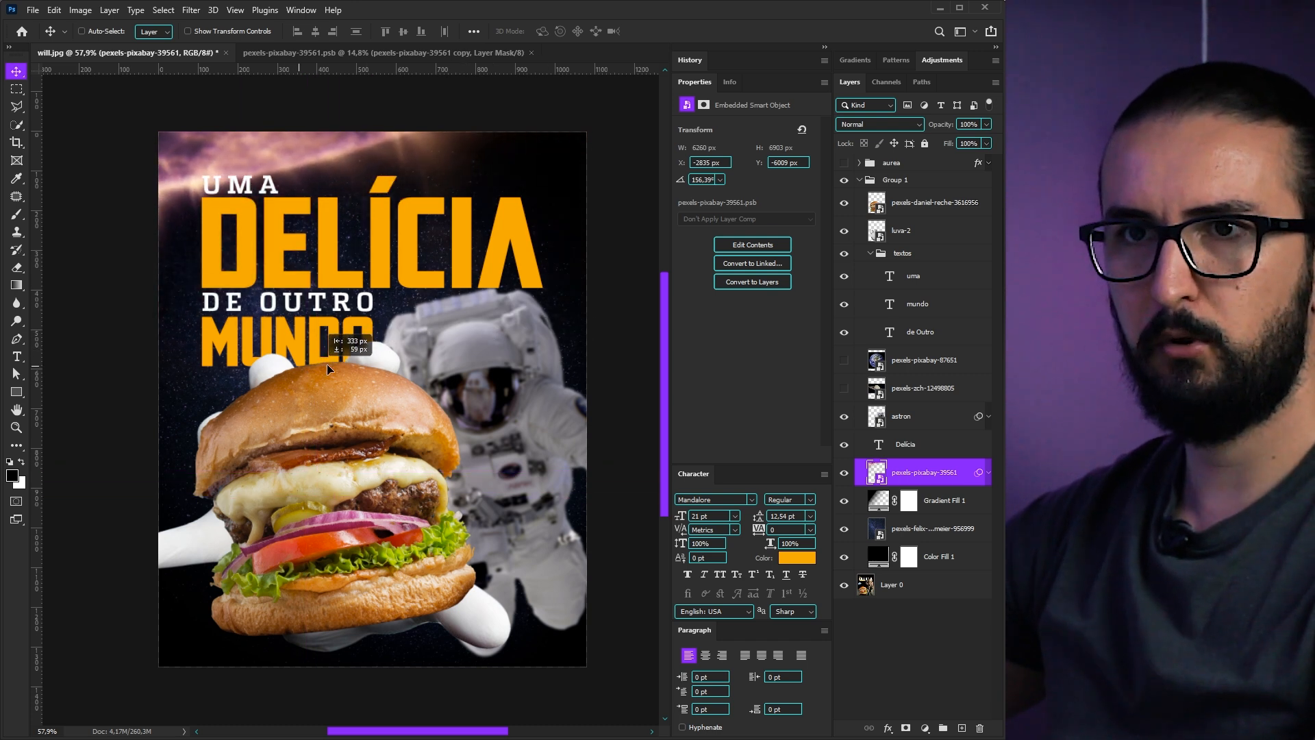
key("ctrl+t")
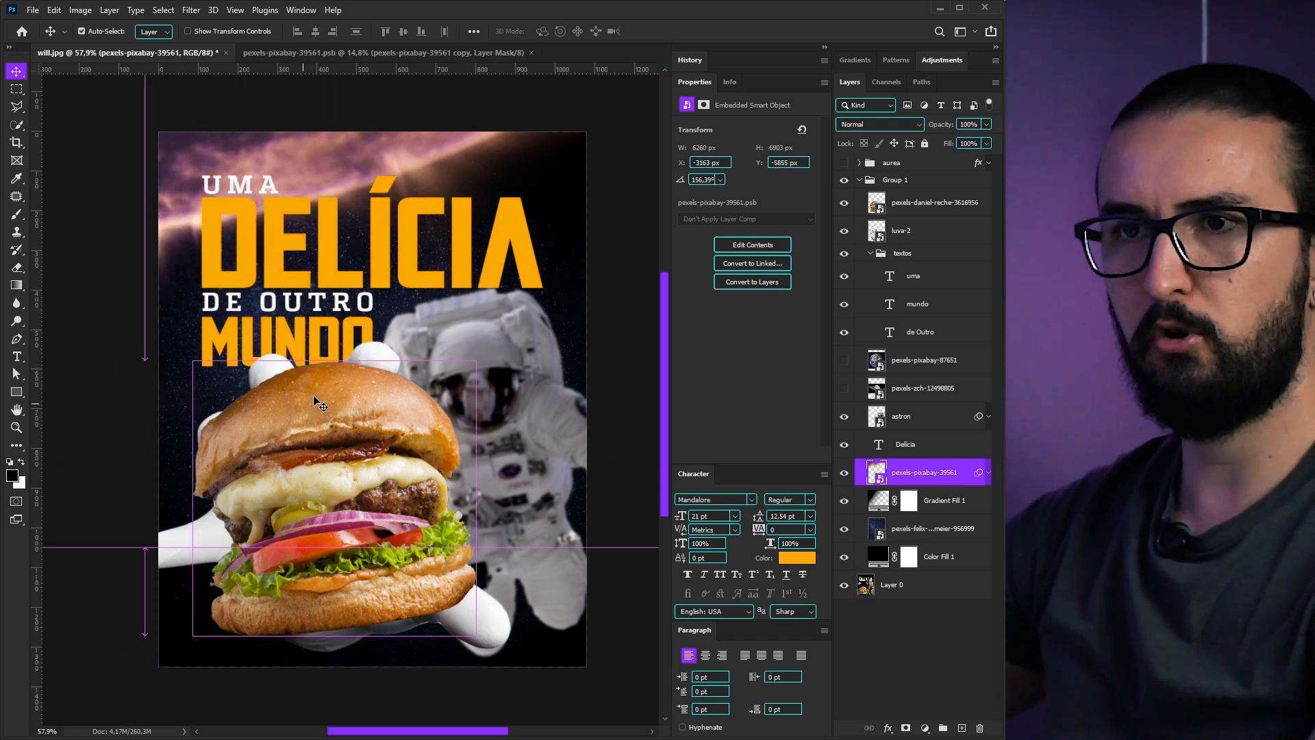
scroll(444, 443, "down", 3)
scroll(444, 443, "down", 2)
left_click_drag(576, 649, 481, 642)
left_click_drag(370, 463, 426, 454)
key("Return")
scroll(399, 377, "up", 4)
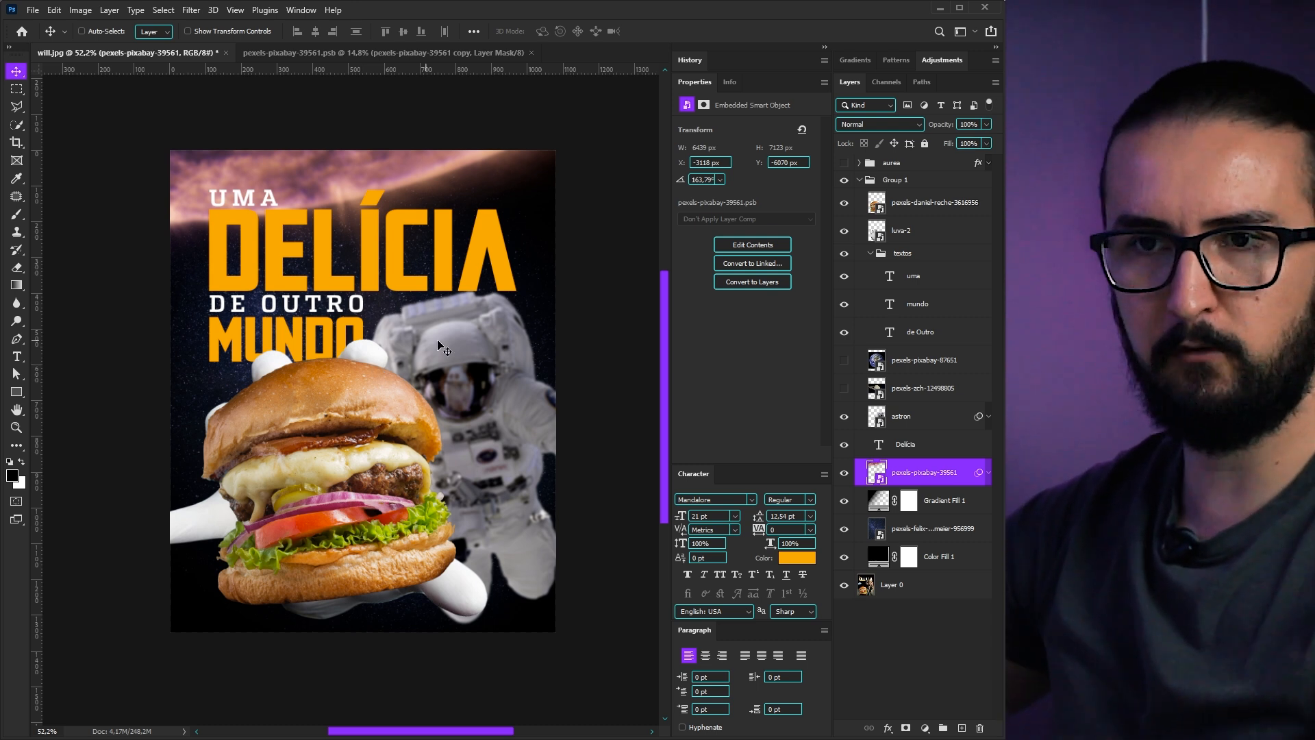
Show the pexels-pixabay-87651 Earth layer and move it beneath the sun layer
left_click(888, 368)
left_click(845, 363)
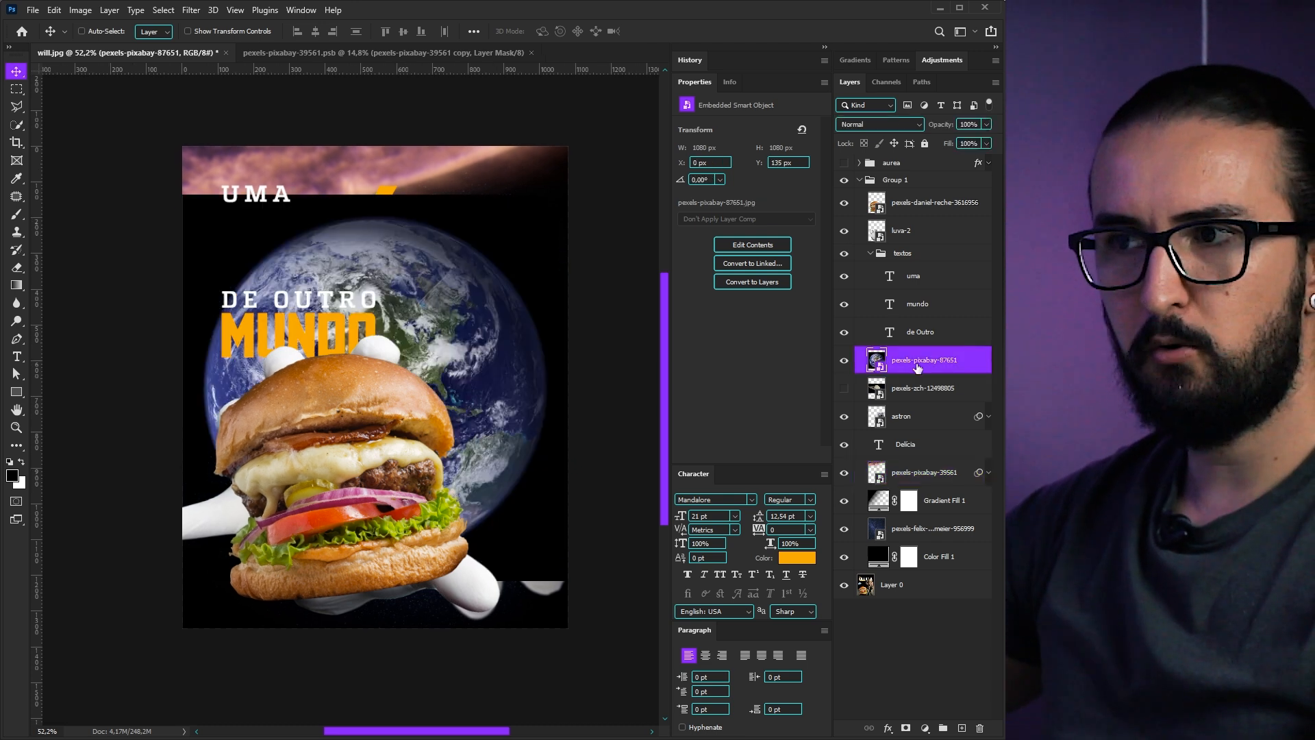
left_click_drag(919, 370, 919, 483)
Convert the Earth layer to a smart object and open its contents for editing
right_click(933, 477)
left_click(976, 288)
double_click(872, 475)
key("Return")
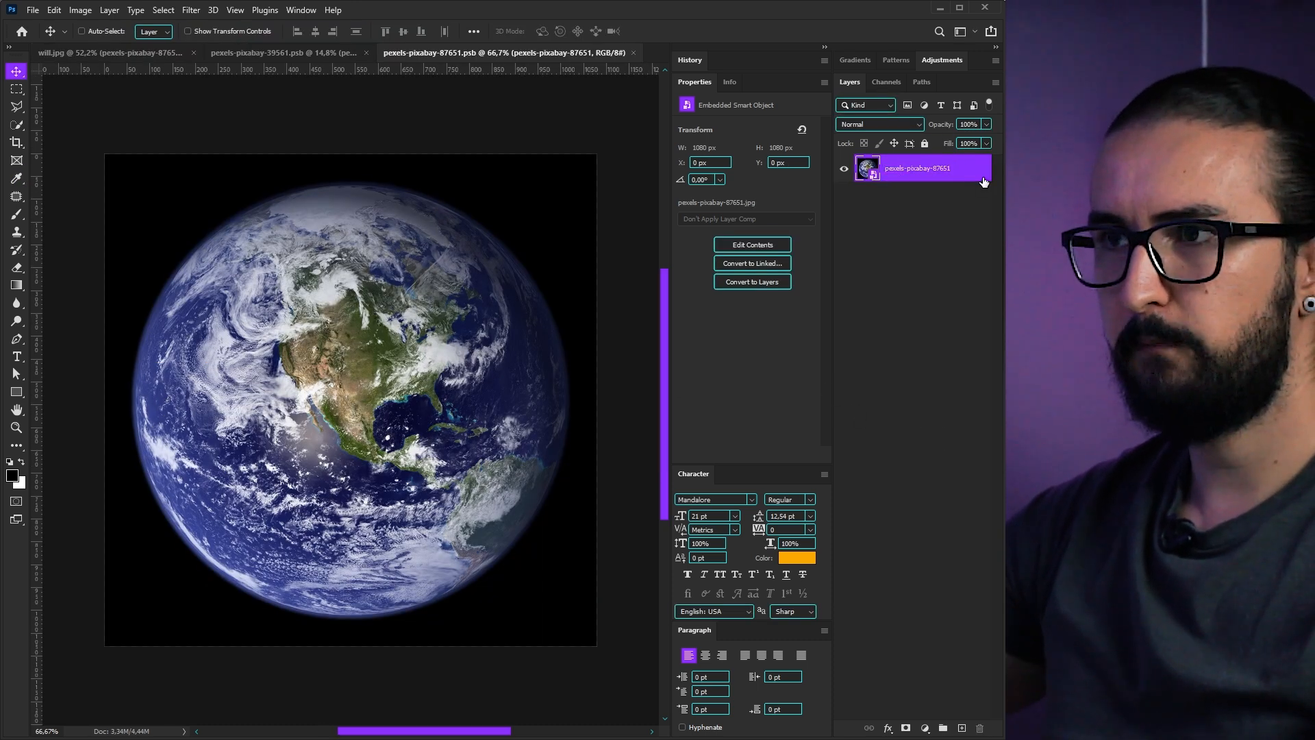
Drop out the Earth's black background with Blend If on this layer and brighten its highlights with Levels
double_click(983, 178)
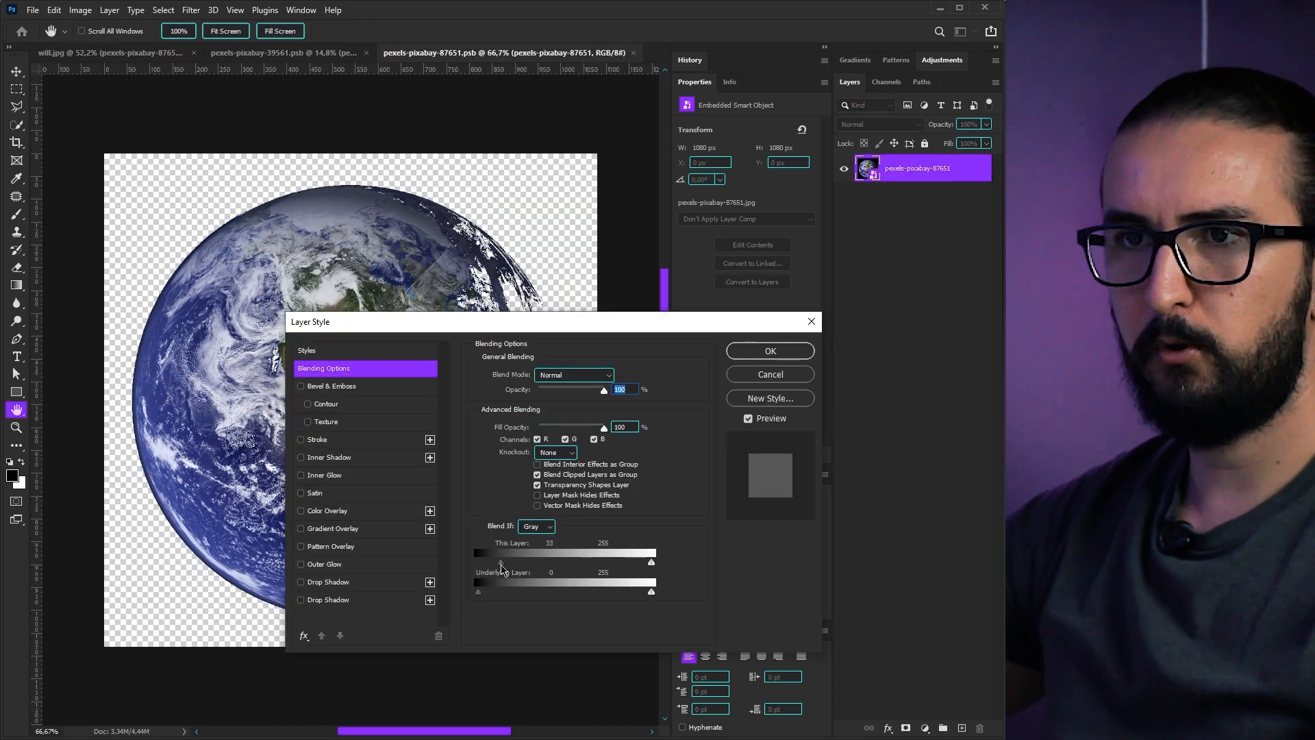
left_click_drag(499, 567, 495, 567)
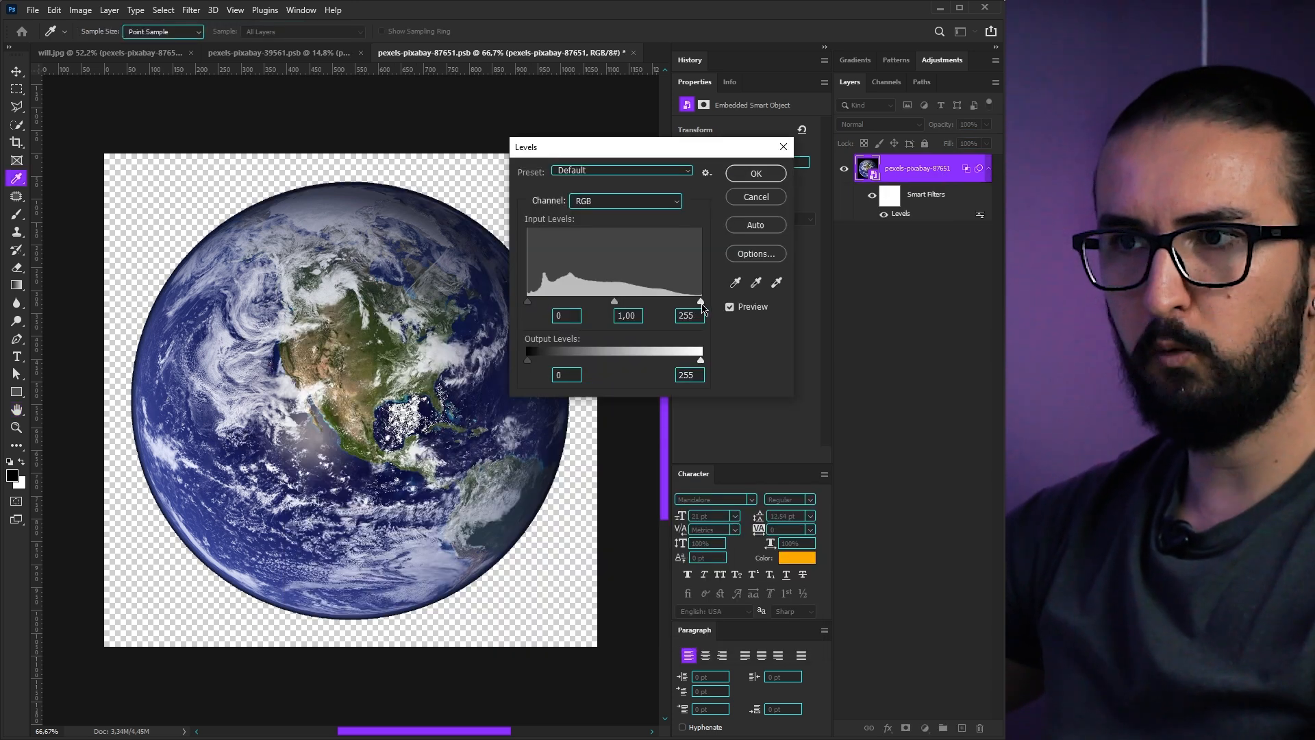
left_click_drag(703, 306, 642, 306)
left_click(756, 173)
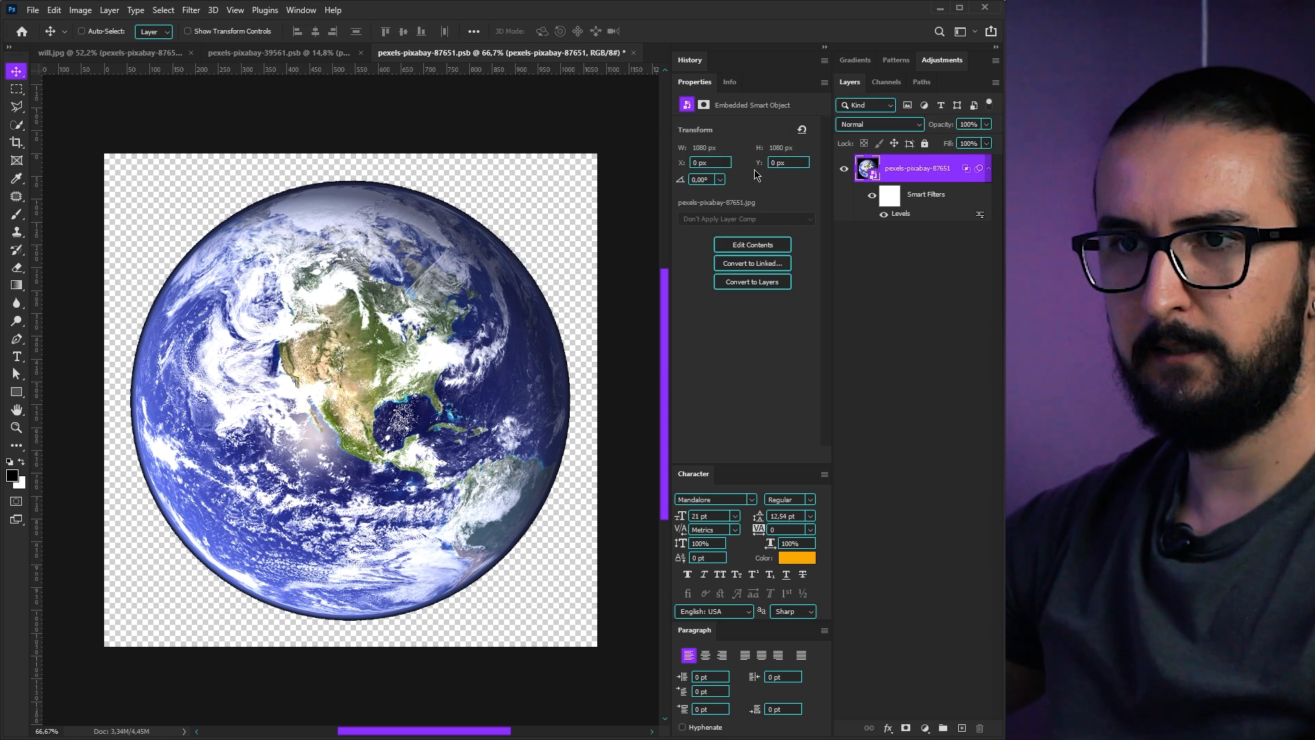
Save and close the Earth contents, then shrink the Earth to about 39 px beside the last letter of DELÍCIA
key("ctrl+s")
left_click(634, 52)
left_click_drag(568, 580, 553, 274)
key("Return")
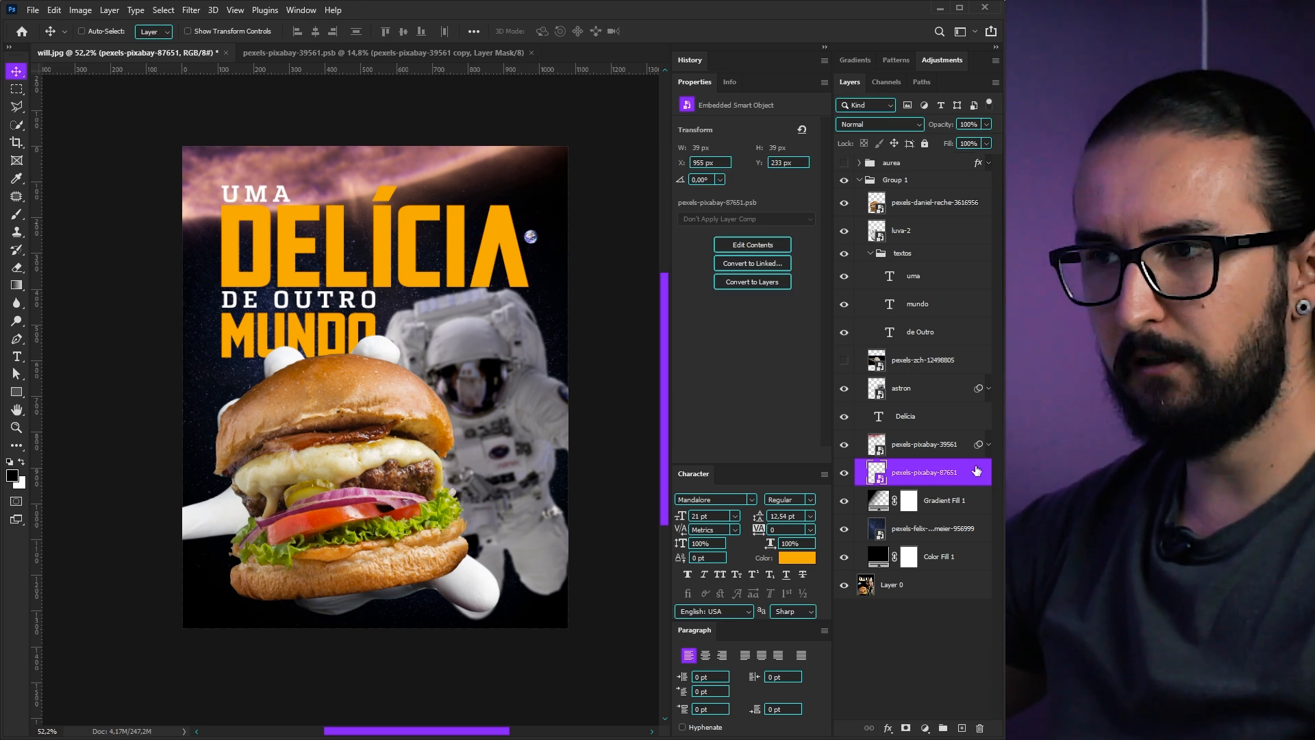
Copy the sun layer's Gaussian Blur to the Earth layer and move the Earth slightly higher
left_click(924, 444)
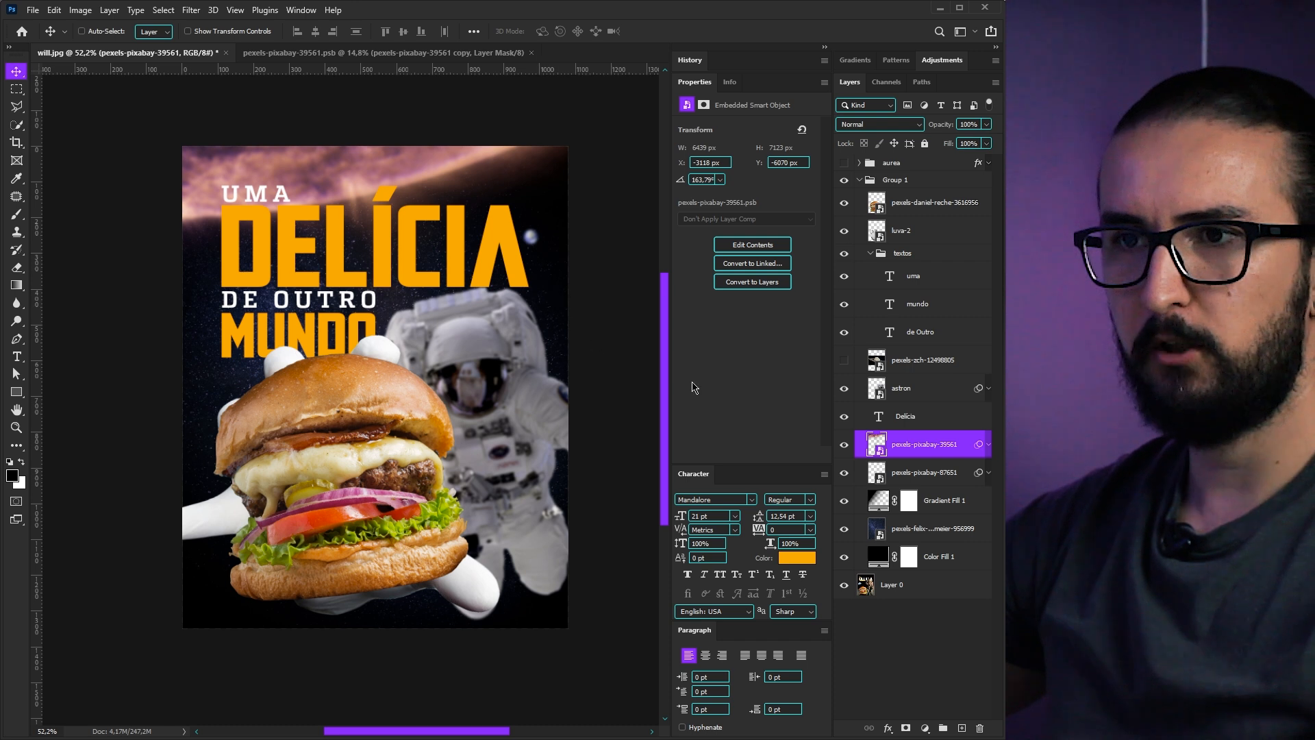
mouse_move(584, 282)
left_mouse_down()
mouse_move(562, 300)
mouse_move(591, 299)
left_mouse_up()
key("ctrl+z")
Add a light-blue Outer Glow to the Earth layer with Screen blending, 40% opacity and 46 px size
left_click(902, 471)
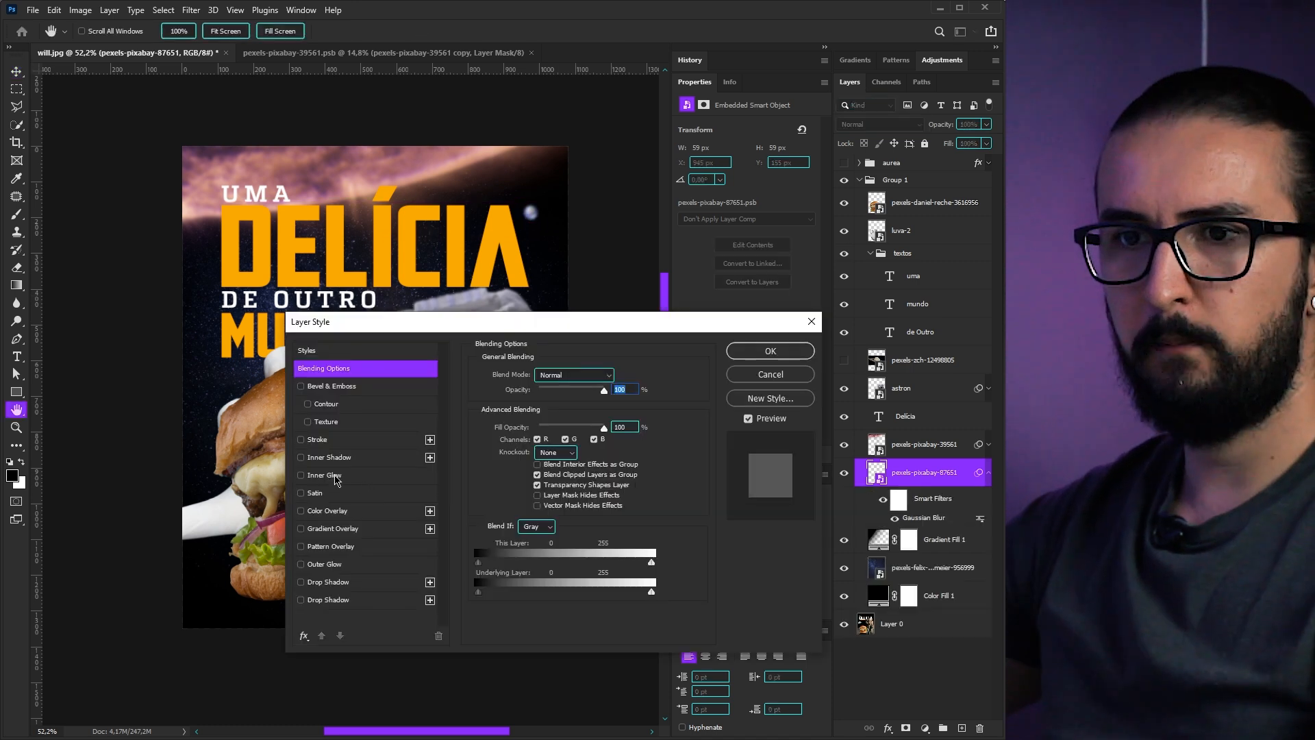
left_click(333, 475)
left_click(300, 475)
left_click(324, 564)
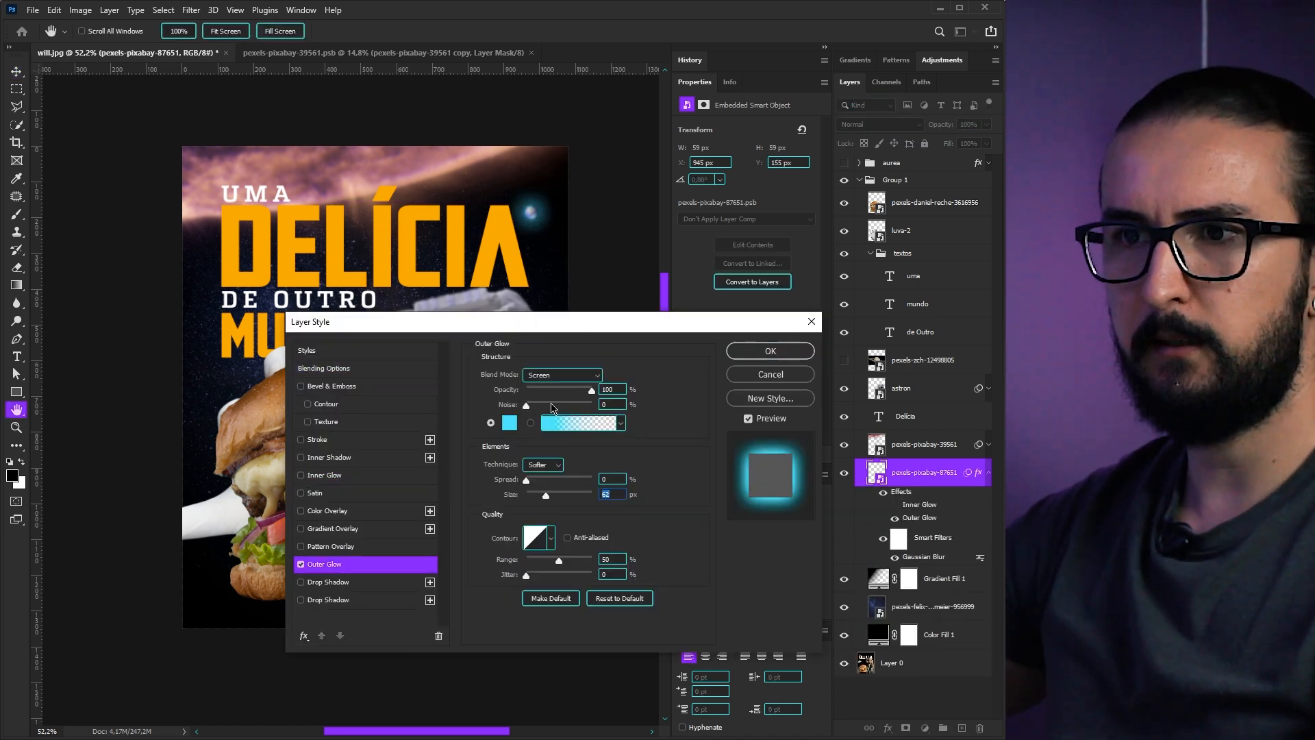
left_click(515, 427)
left_click_drag(964, 431, 965, 420)
key("Return")
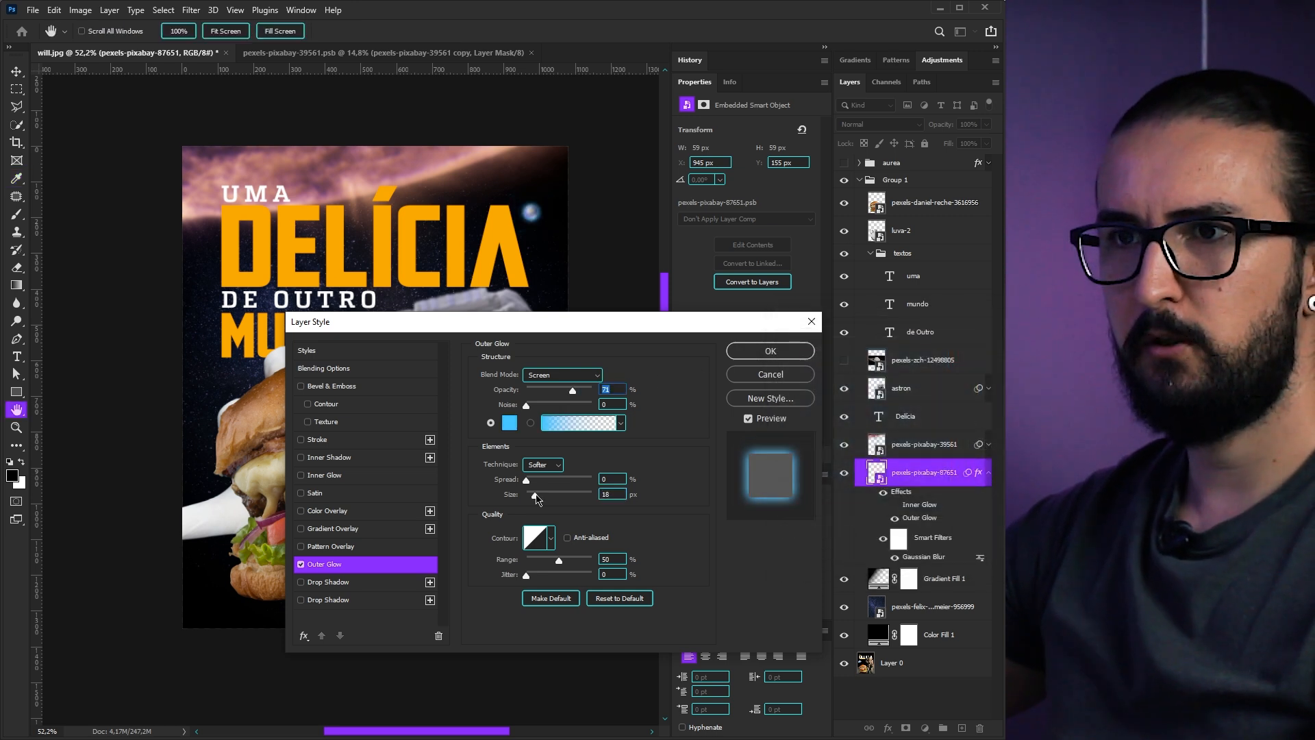
left_click_drag(536, 497, 539, 495)
left_click_drag(573, 390, 560, 389)
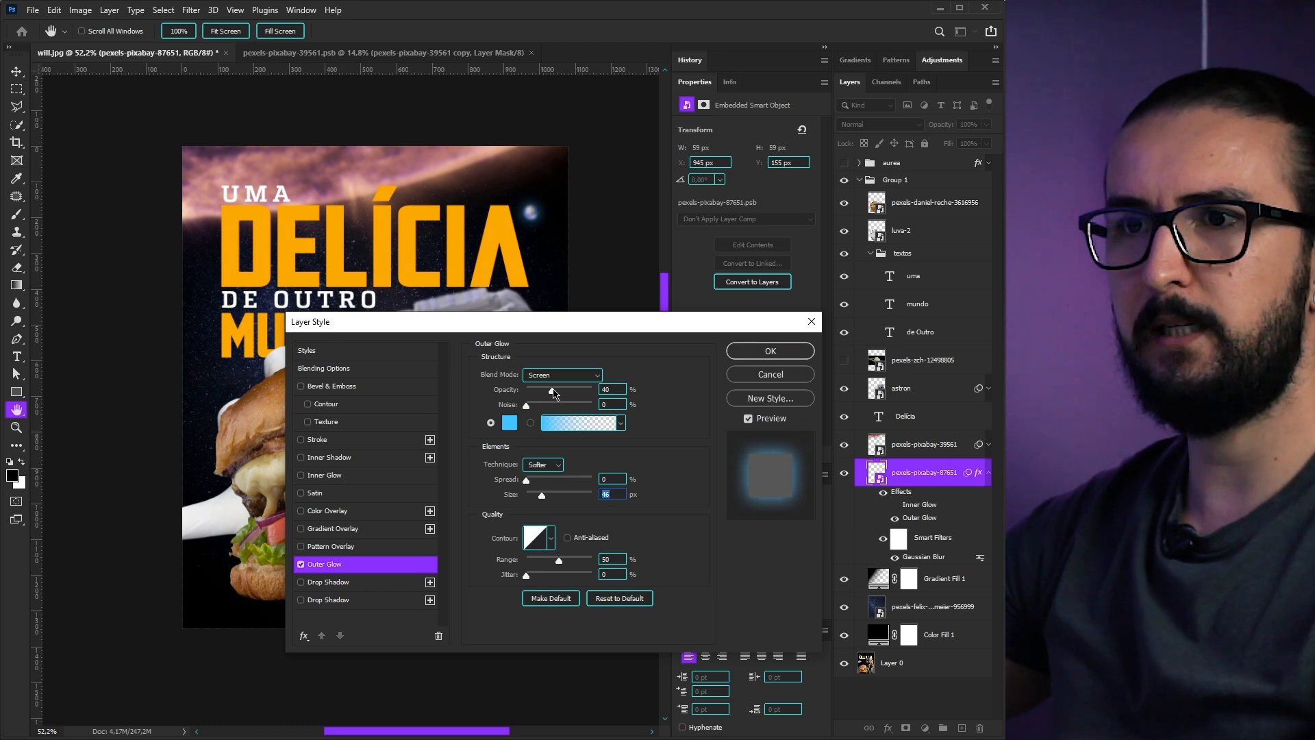
left_click(764, 352)
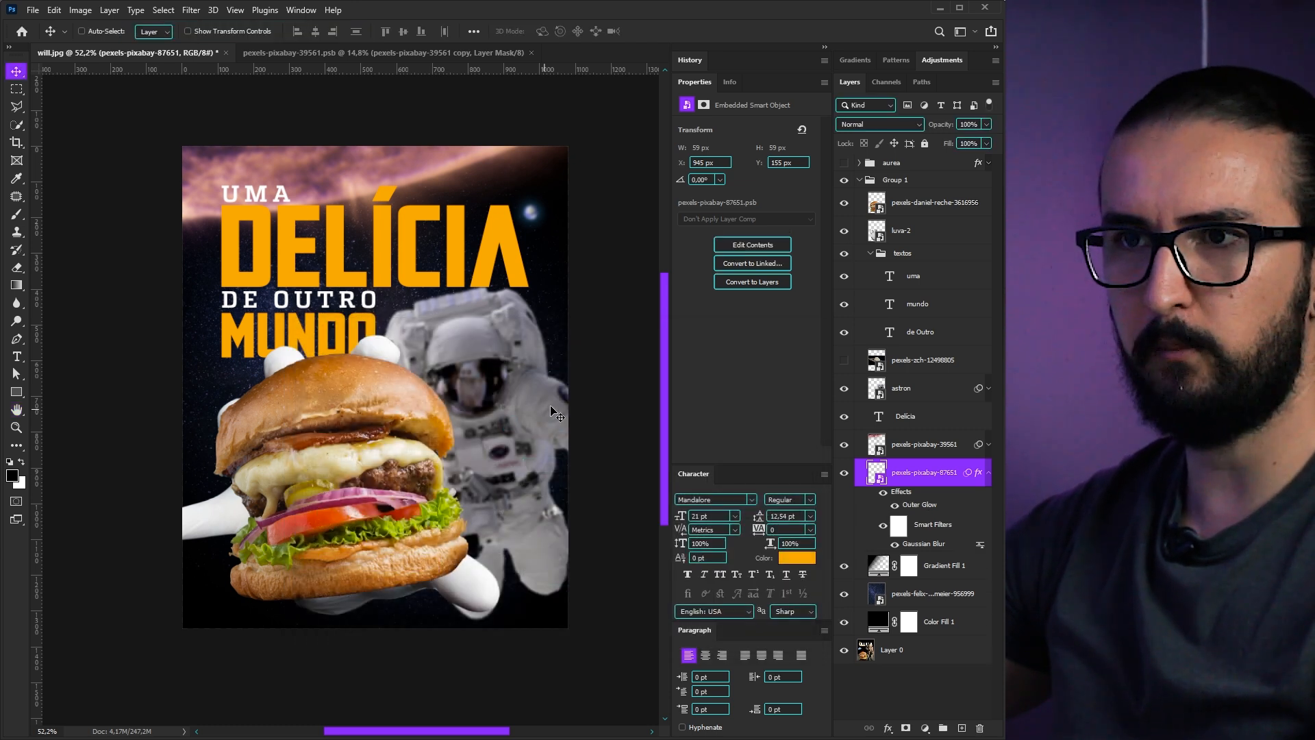
Shrink the Earth to about 45 px just above the end of DELÍCIA and move the astronaut slightly higher
key("ctrl+t")
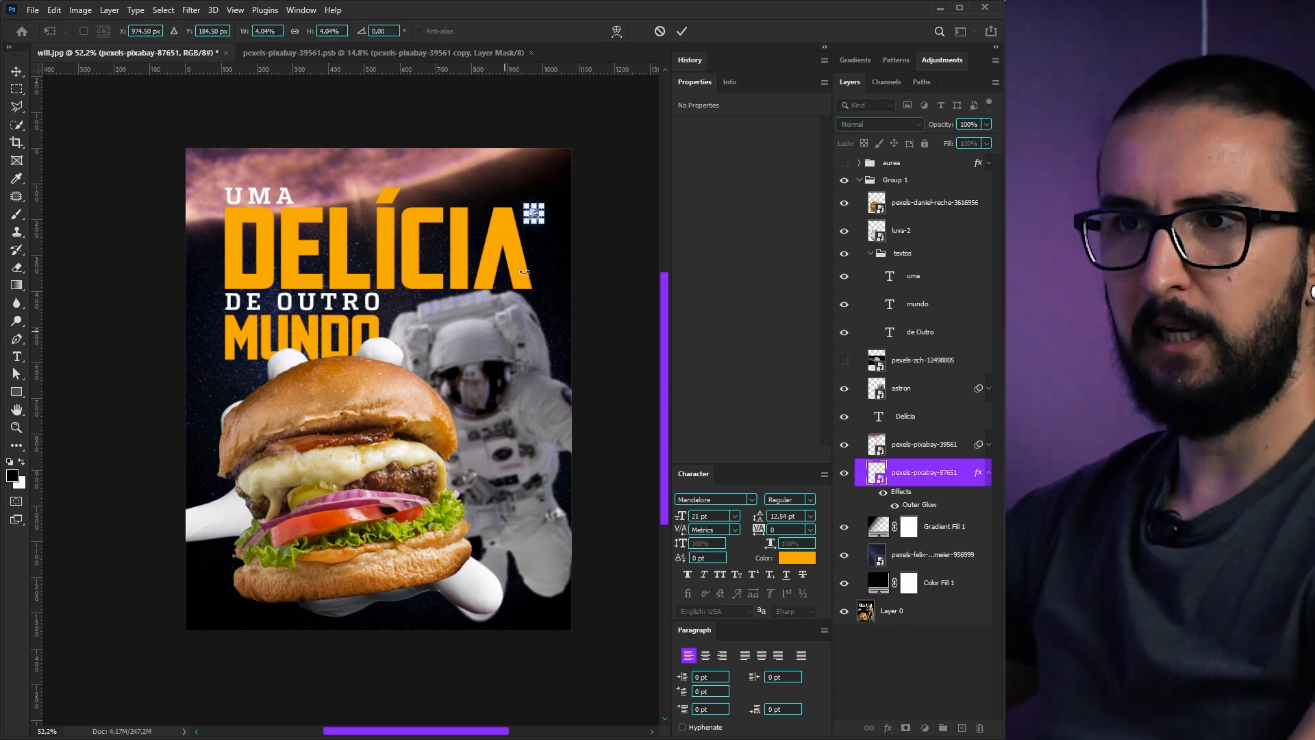
key("Return")
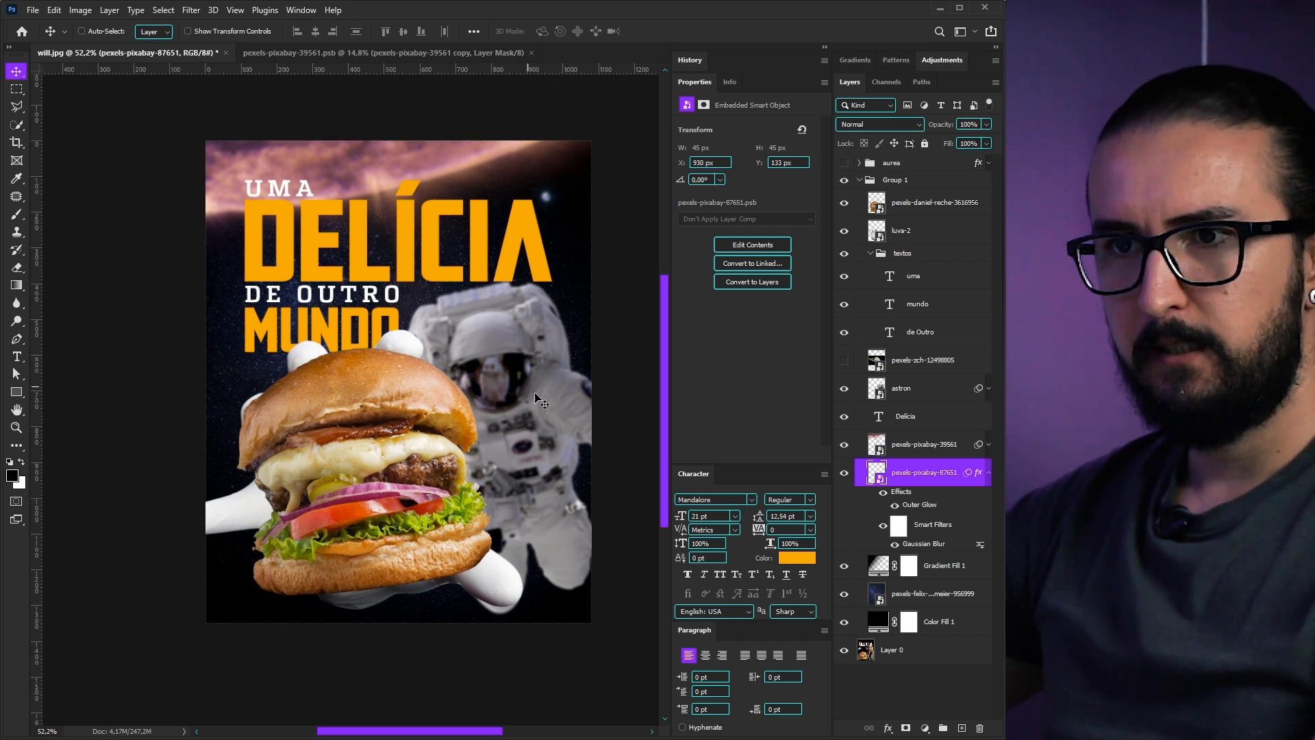
left_click(525, 401, "ctrl")
left_click_drag(522, 403, 518, 390)
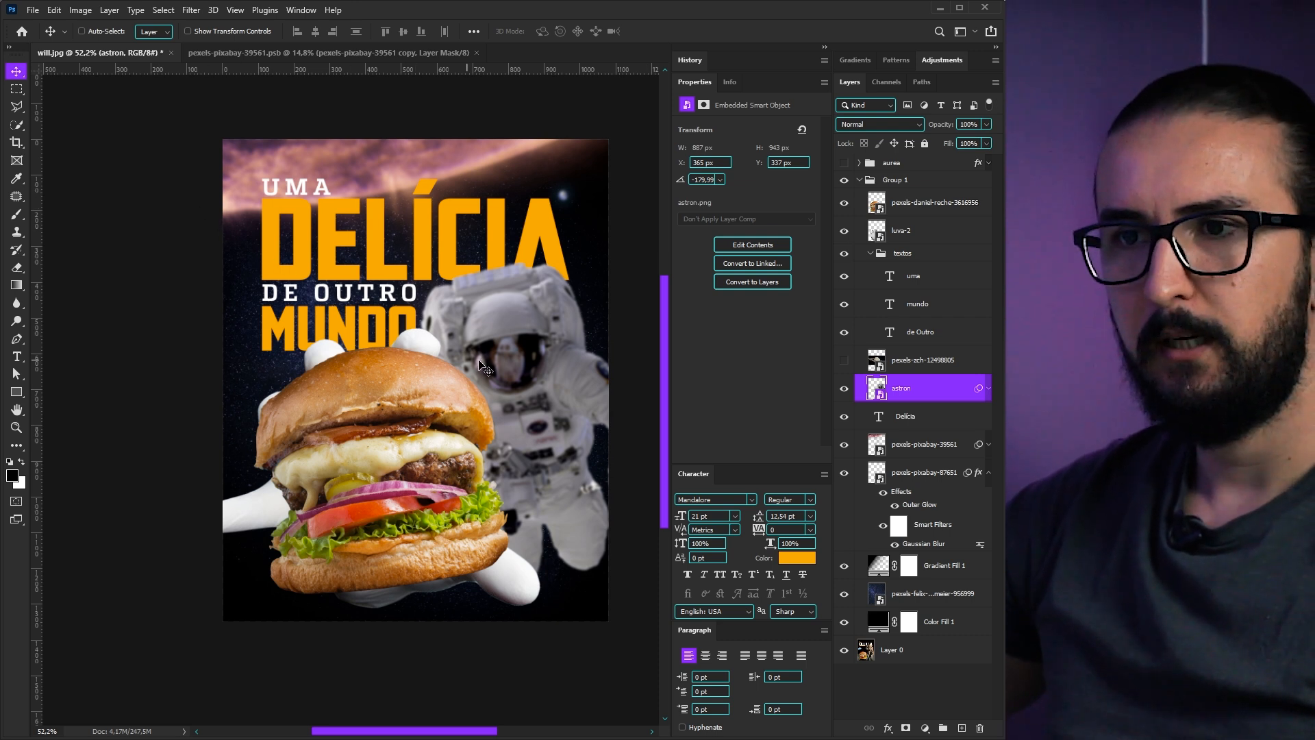
Flip the burger horizontally and reposition it slightly lower over the glove
left_click(988, 473)
left_click(414, 433, "ctrl")
key("ctrl+t")
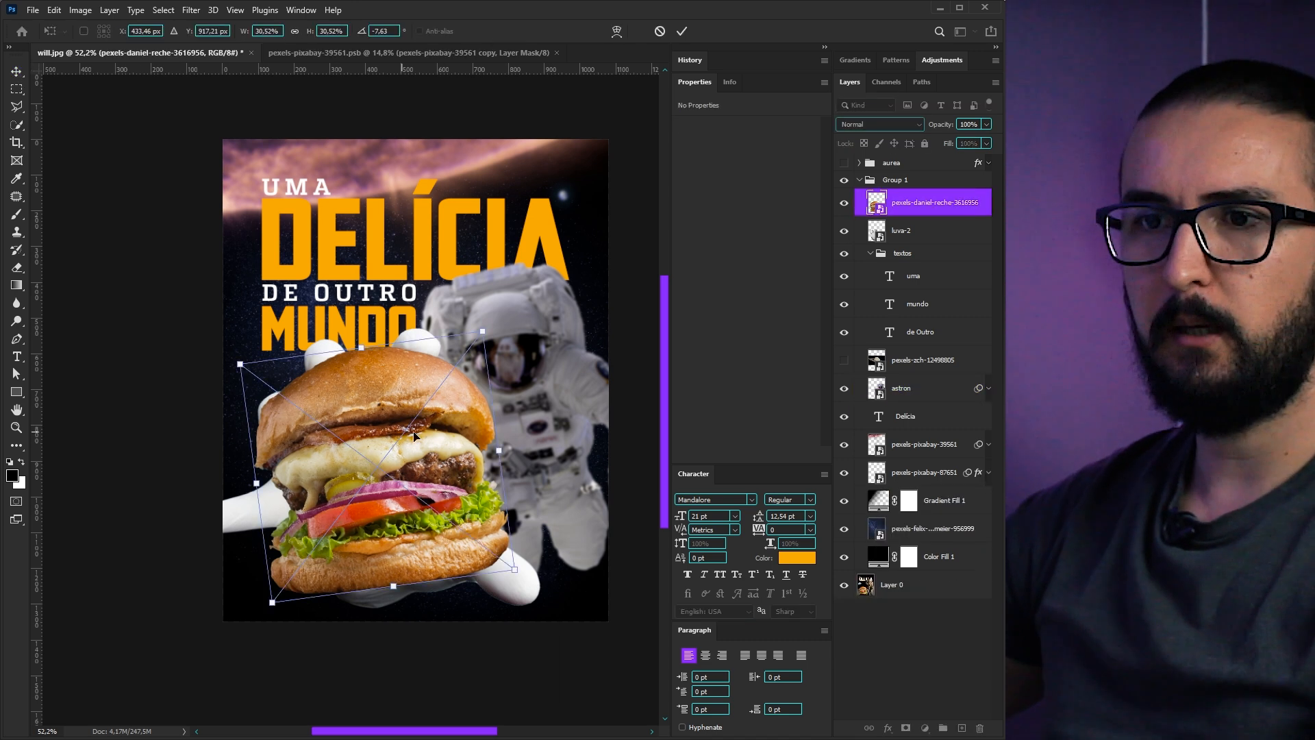
right_click(415, 433)
left_click(457, 683)
mouse_move(573, 570)
left_mouse_down()
mouse_move(581, 553)
mouse_move(572, 572)
left_mouse_up()
key("Return")
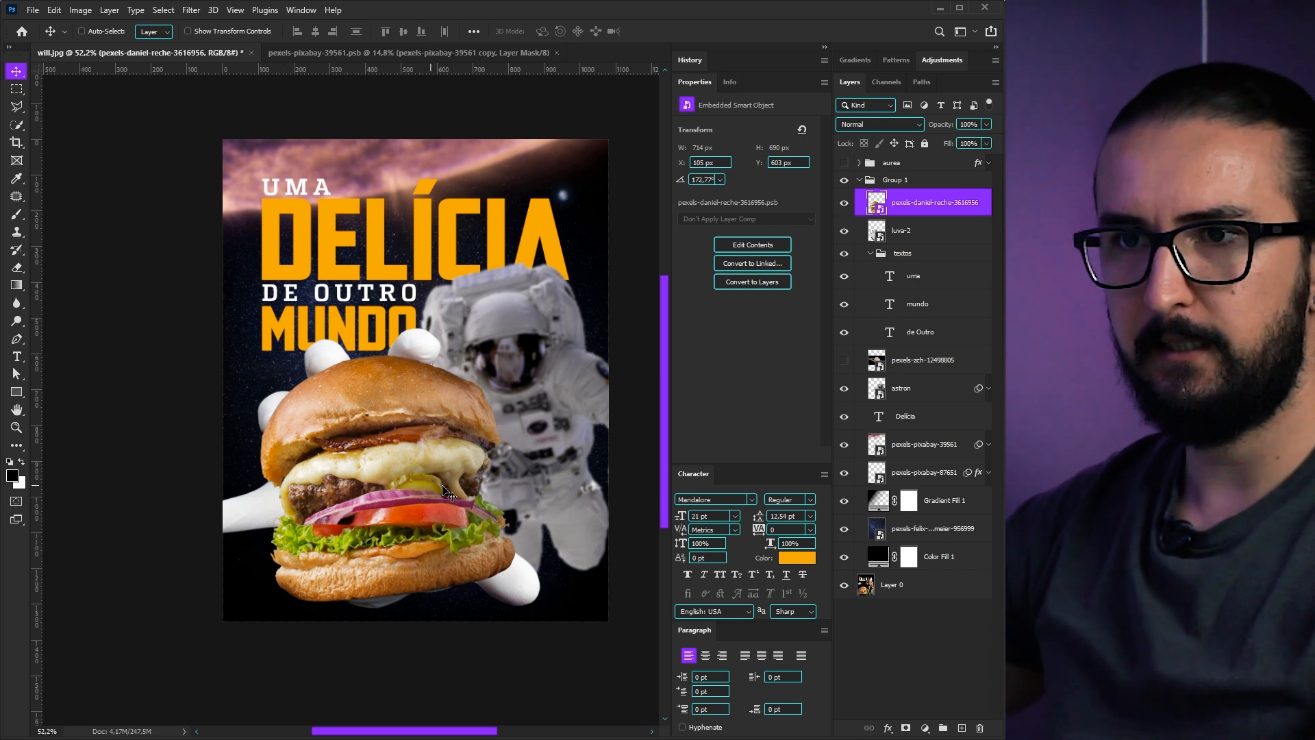
Move the mundo text layer out of the textos group to just above the Delícia layer and group the two
left_click(932, 528)
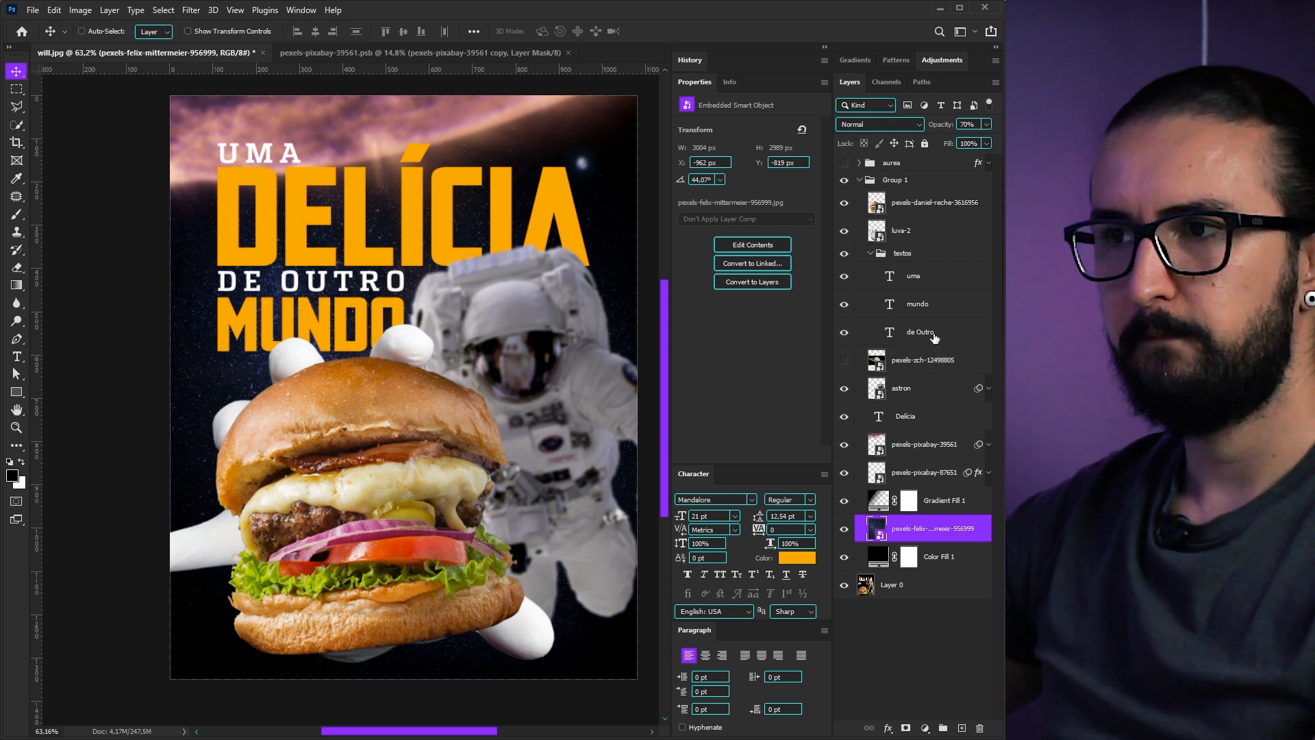
left_click_drag(919, 310, 908, 421)
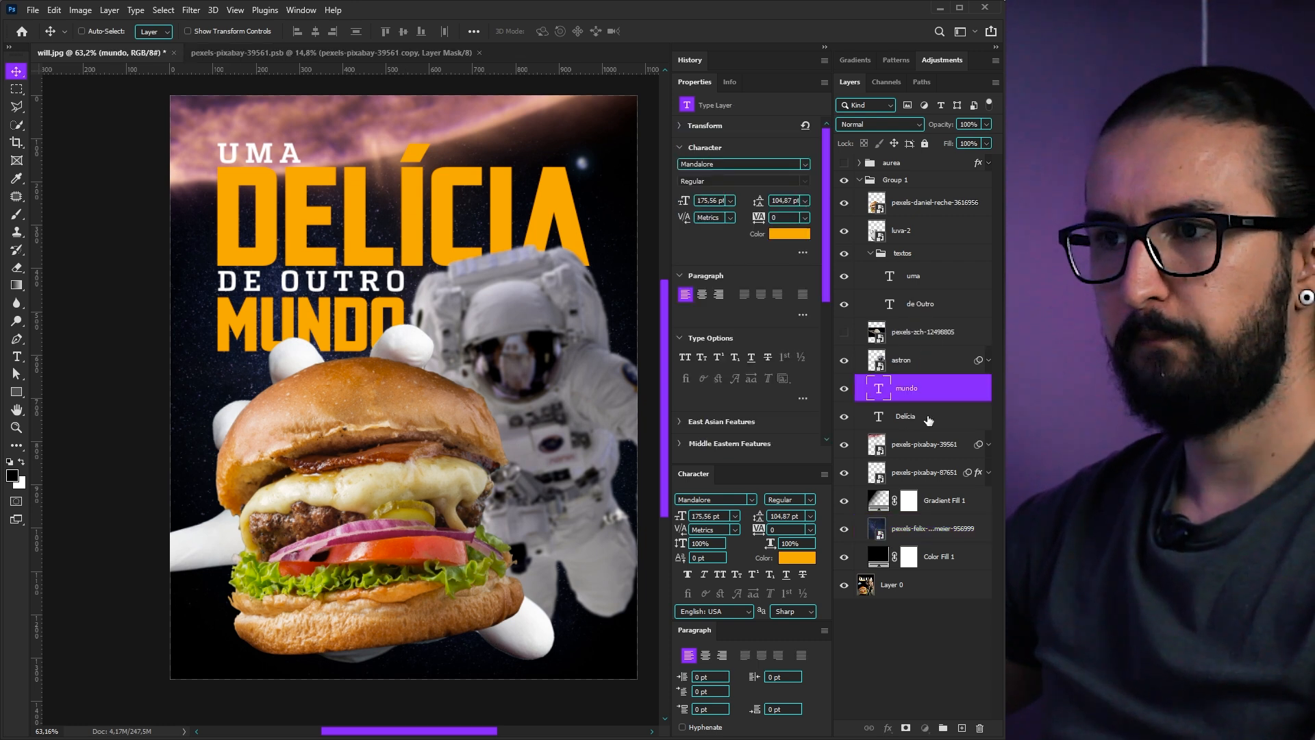
left_click(929, 420, "shift")
key("ctrl+g")
Duplicate the starry sky above the orange title group, clip it to the group, and set it to 100% opacity with Color Dodge
left_click_drag(932, 489, 899, 388)
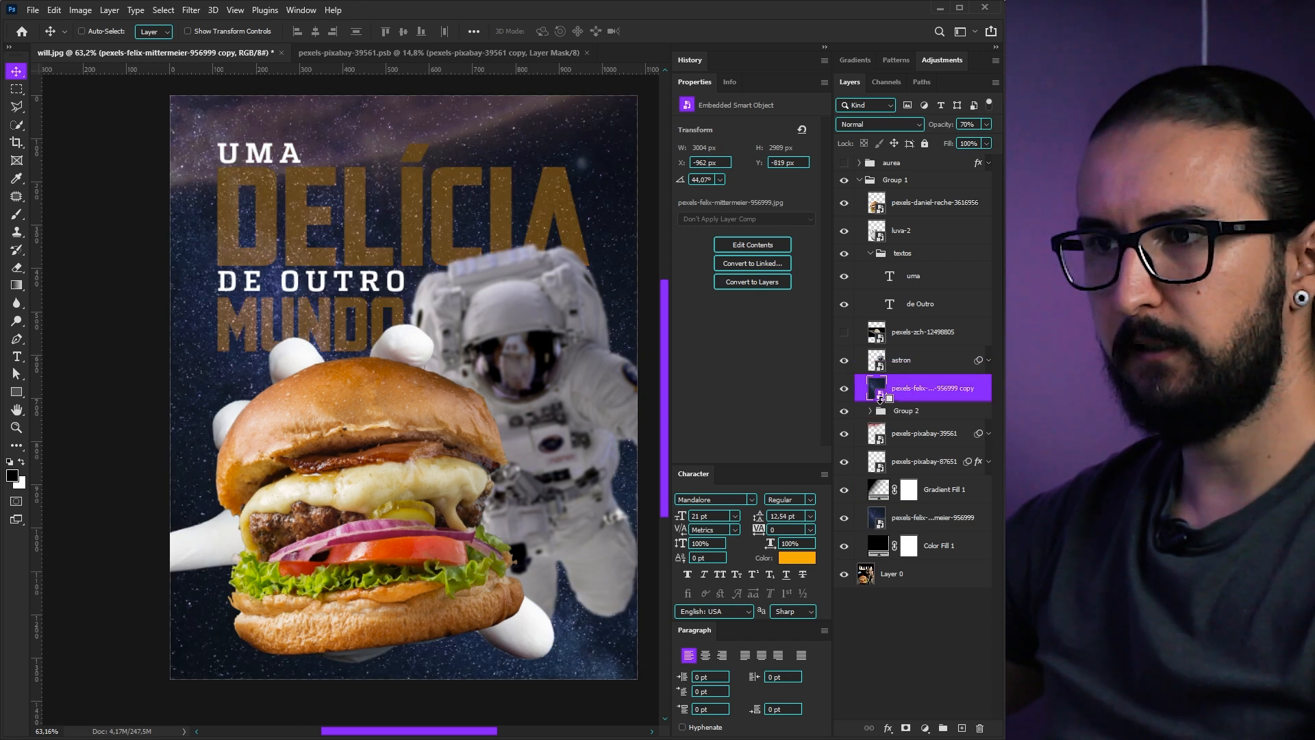
left_click(883, 399, "alt")
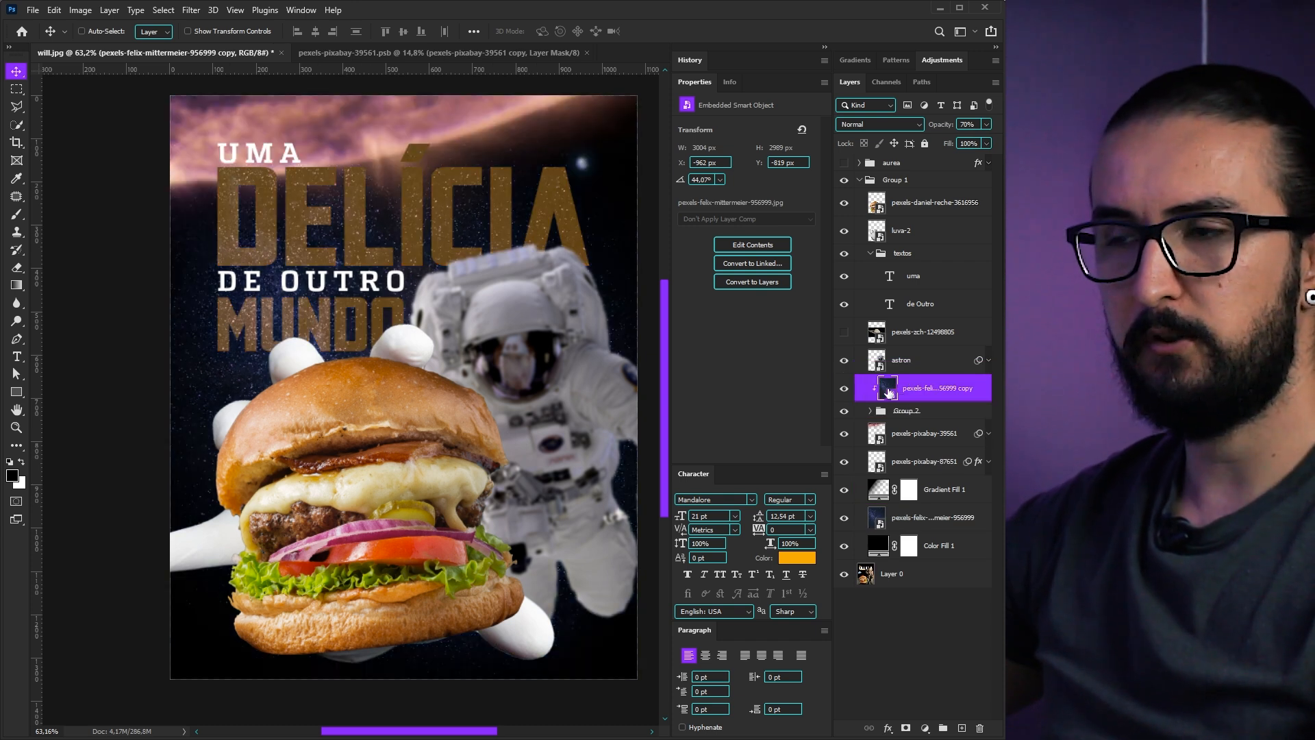
key("0")
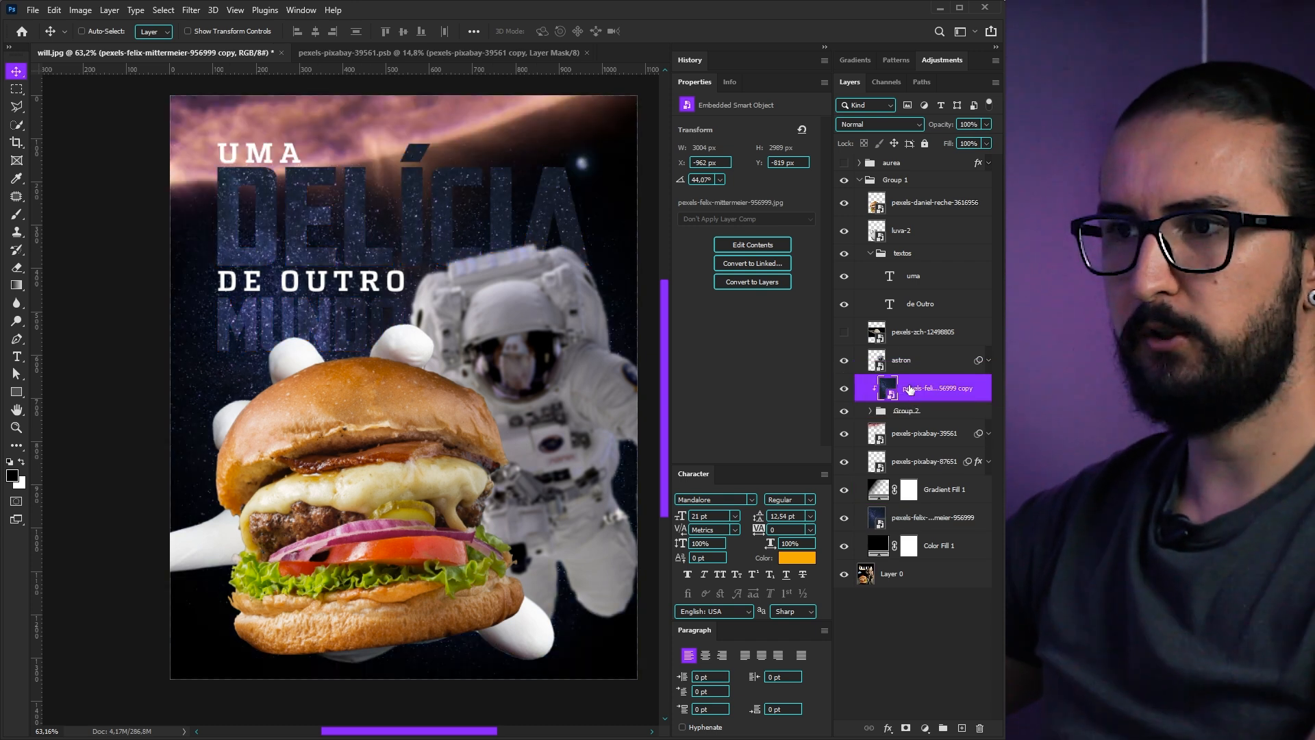
left_click(873, 125)
left_click(856, 253)
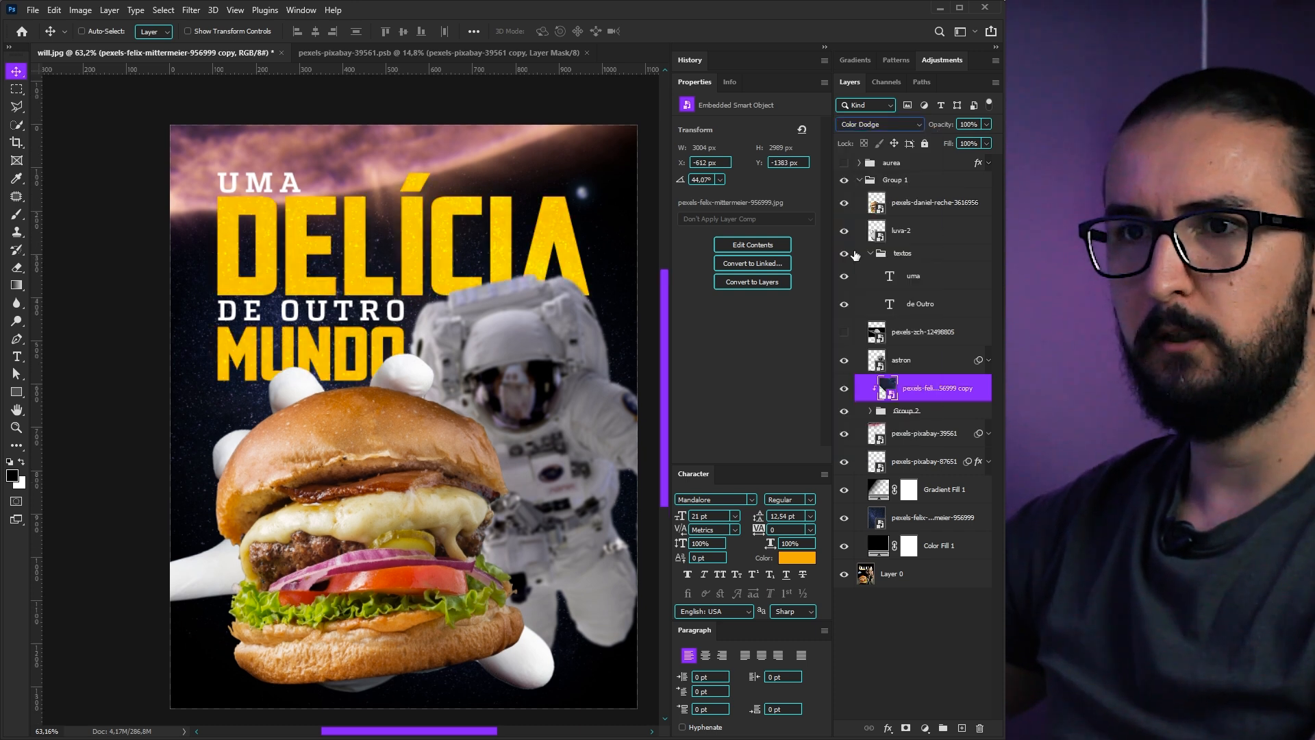
Change the text color of both DELÍCIA and MUNDO to a deeper orange under the star texture
left_click(870, 411)
left_click(918, 461)
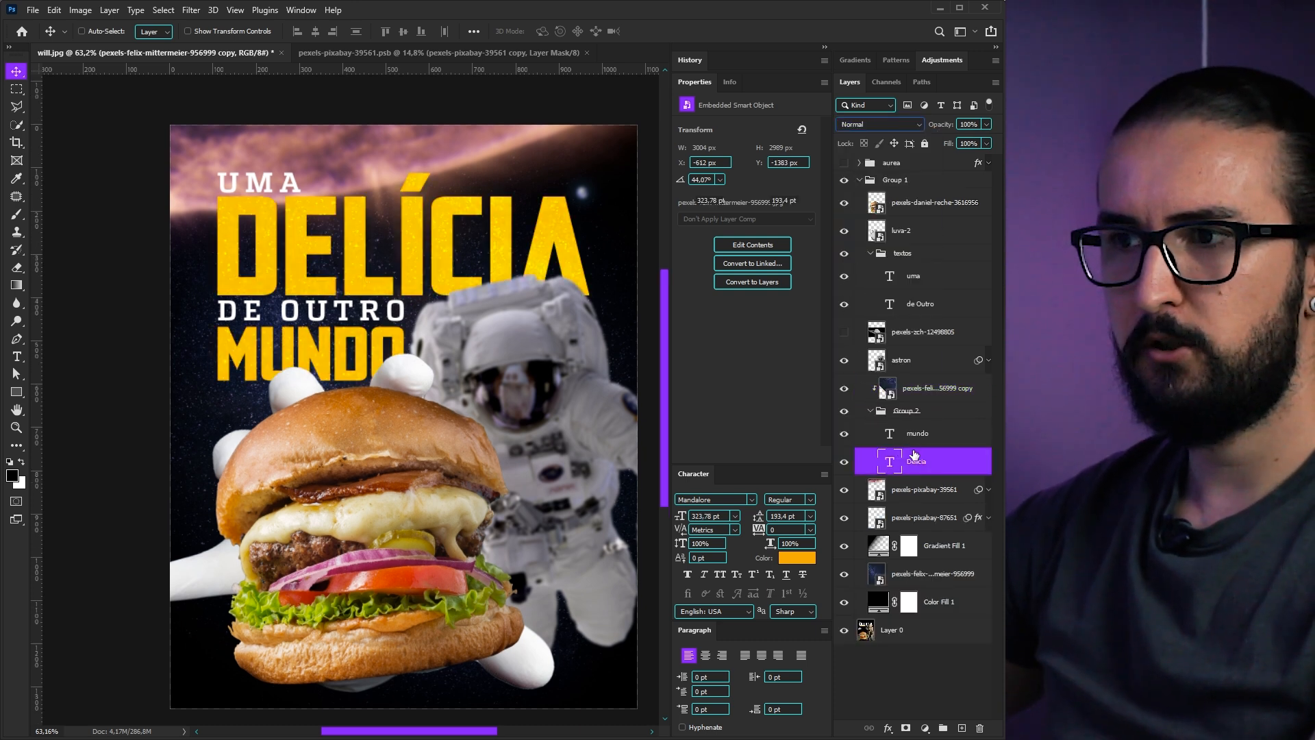
left_click(920, 439, "shift")
left_click(804, 562)
left_click(964, 504)
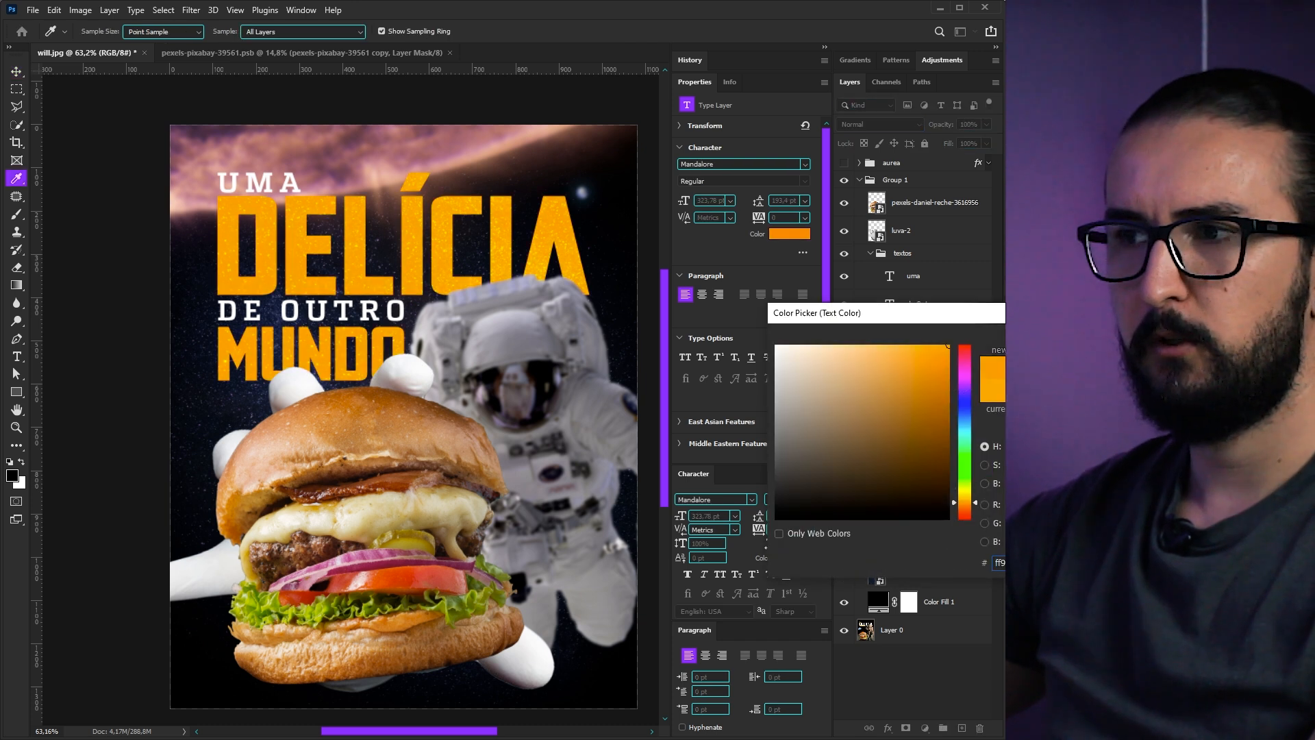
key("Return")
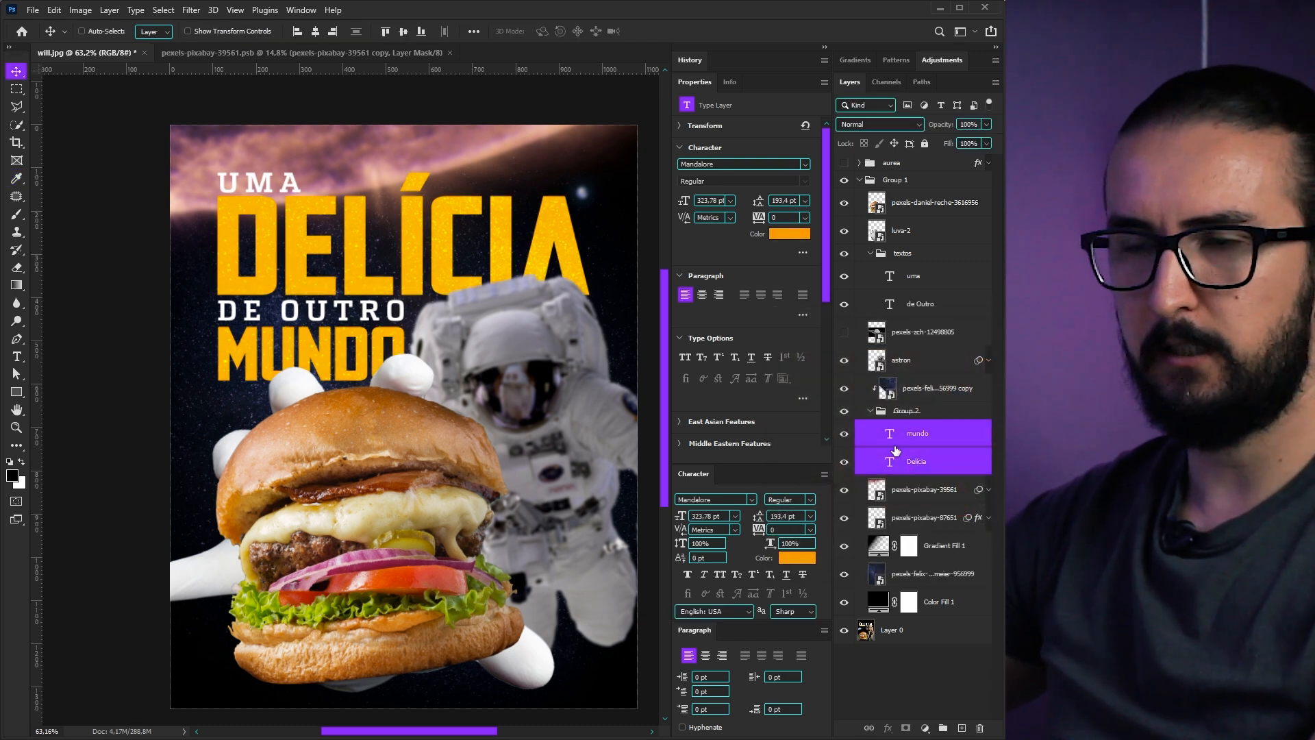
left_click(900, 439)
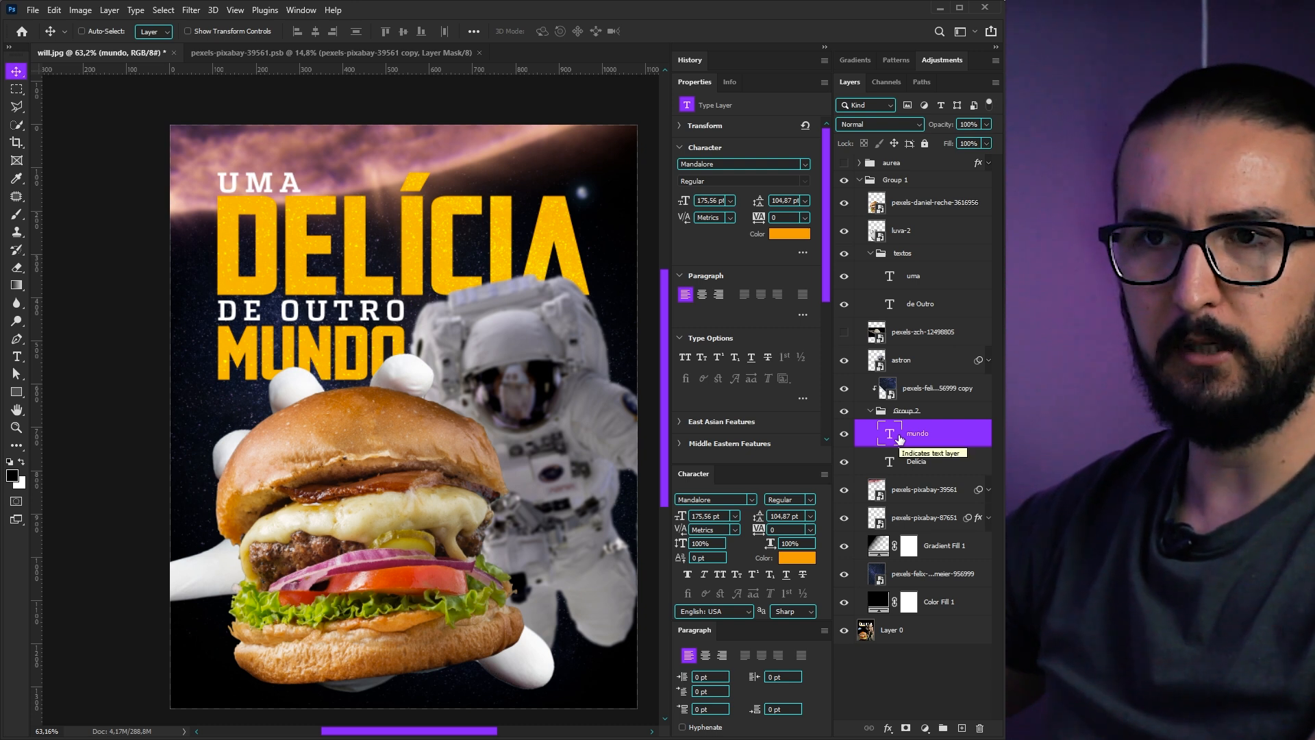
Nudge the astronaut layer slightly to the right, to X 375 px
scroll(617, 447, "up", 1)
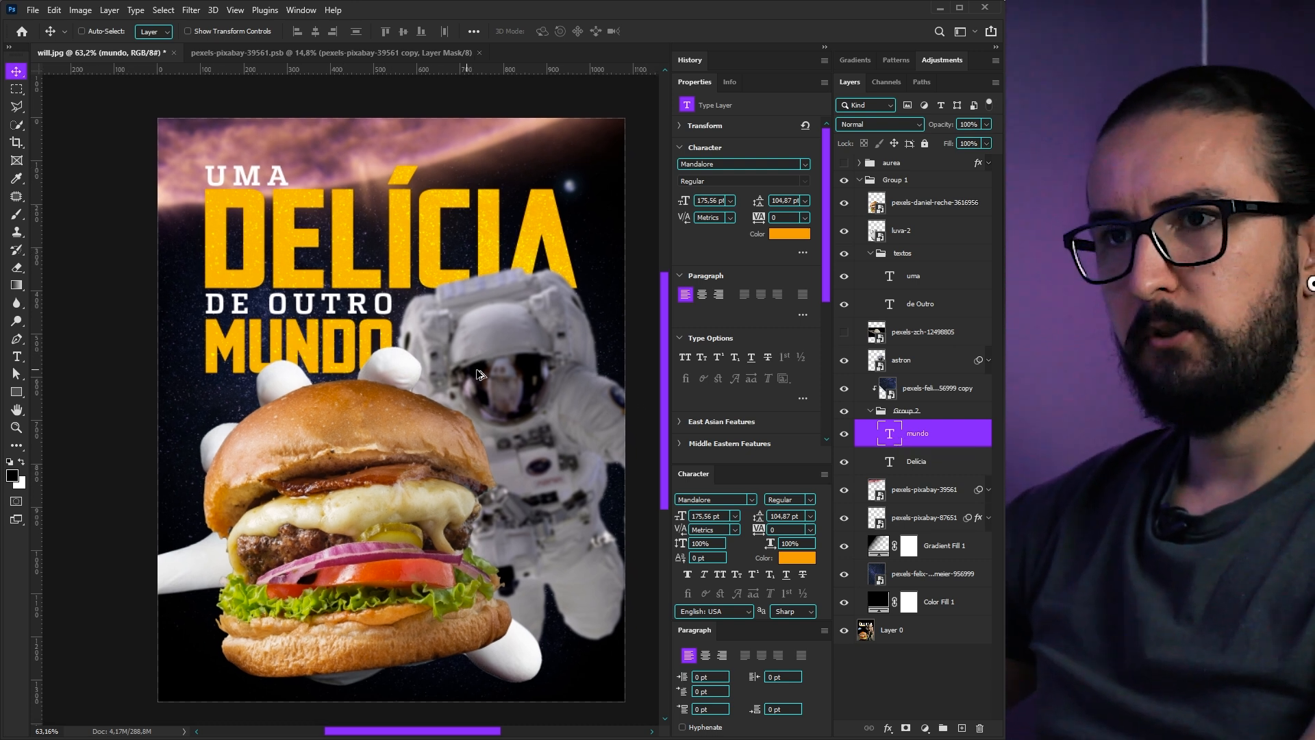
left_click_drag(478, 374, 459, 369)
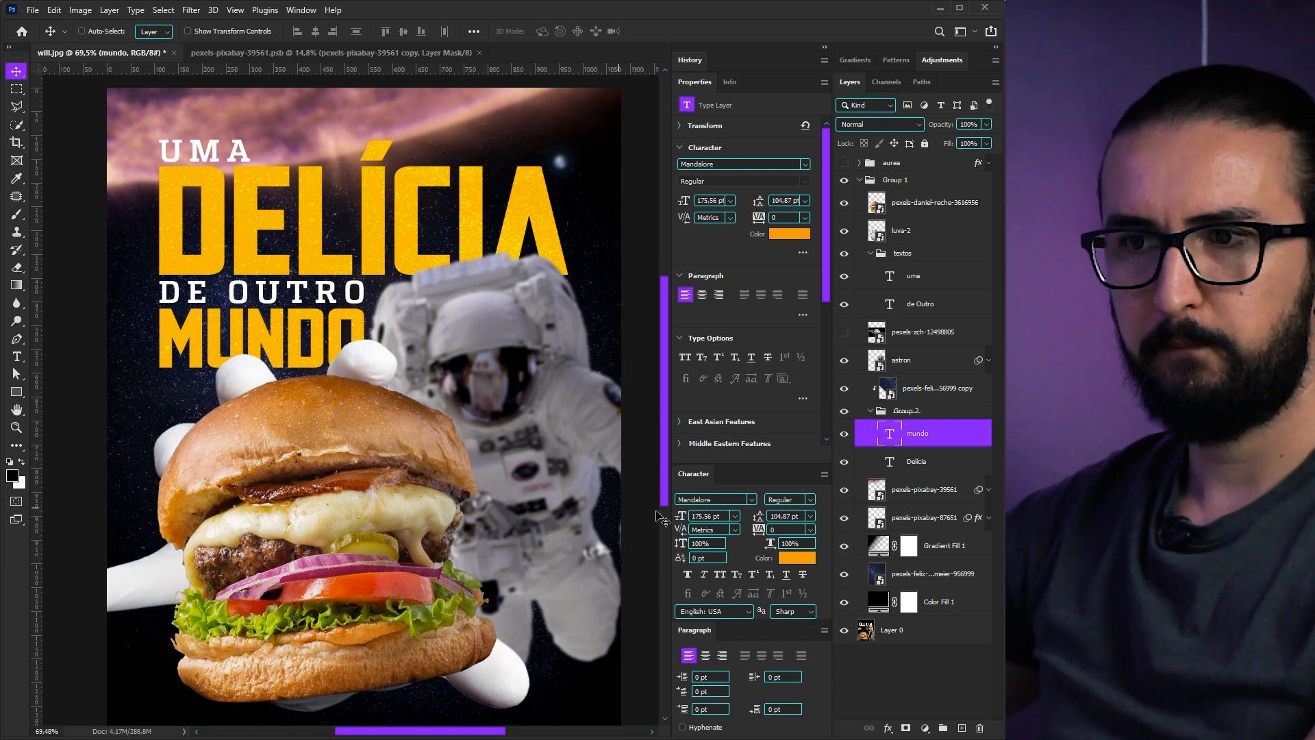
left_click(903, 358)
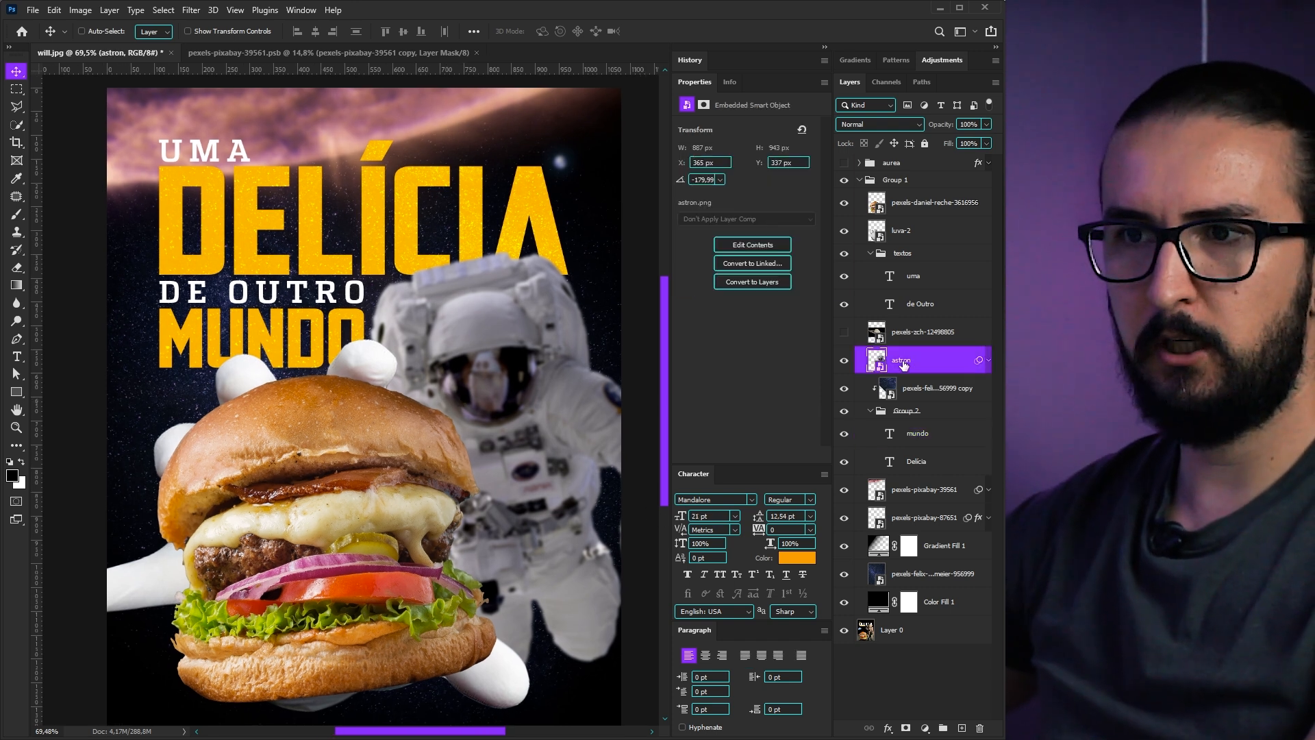
key("Right")
key("Right")
key("Right")
key("Right")
key("Right")
key("Right")
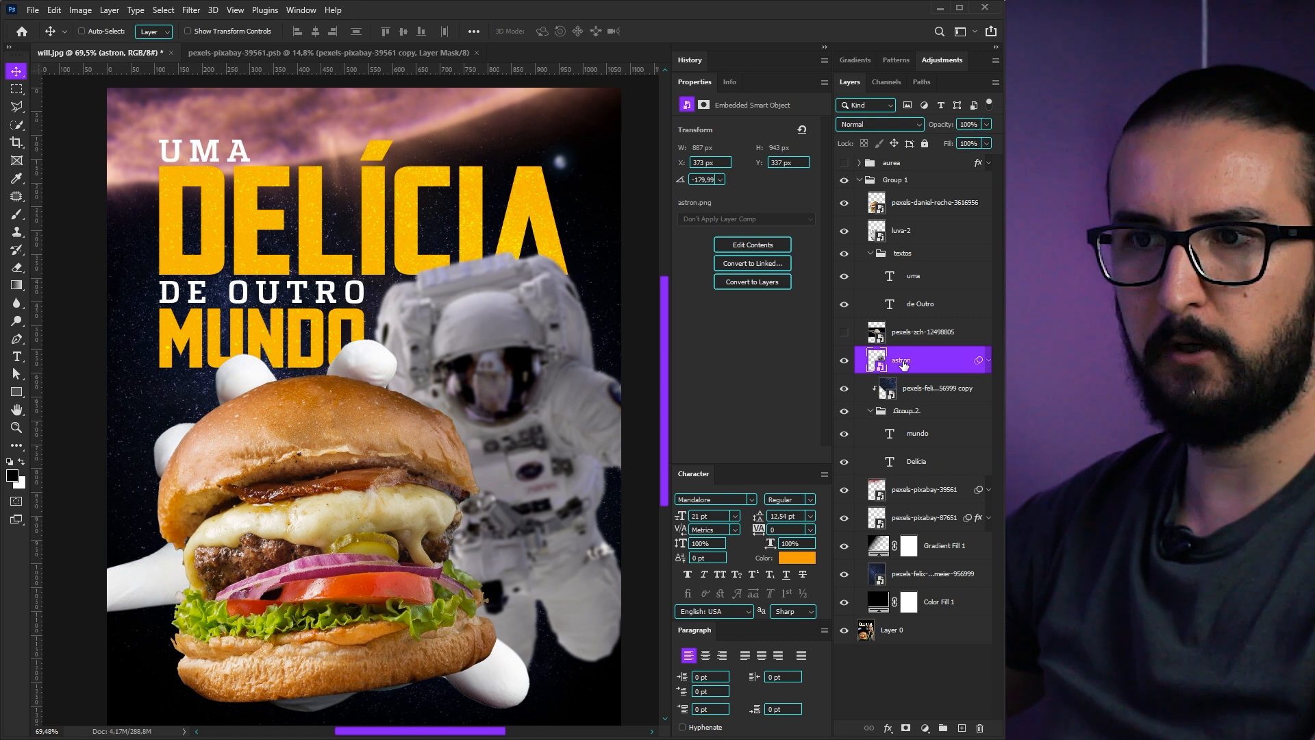
scroll(408, 467, "down", 2)
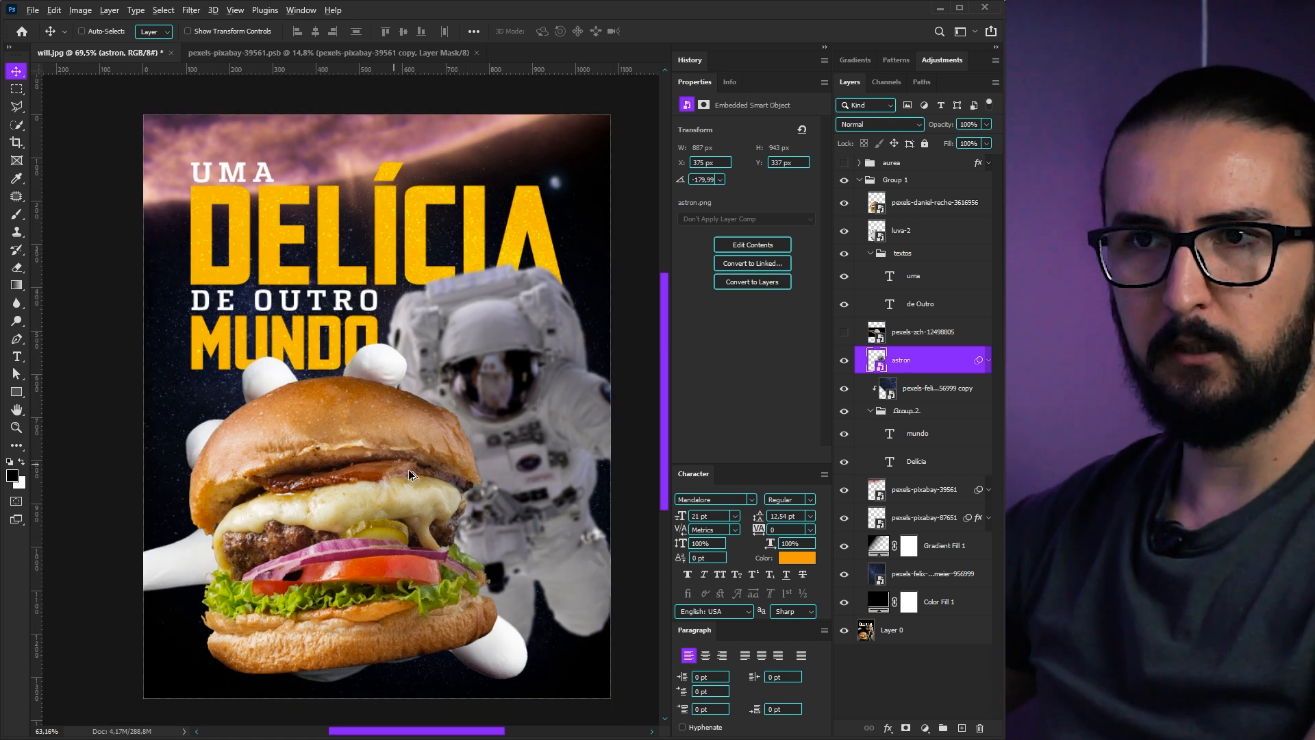
Compare the new poster with the original design by hiding and showing Group 1
left_click(387, 487, "ctrl")
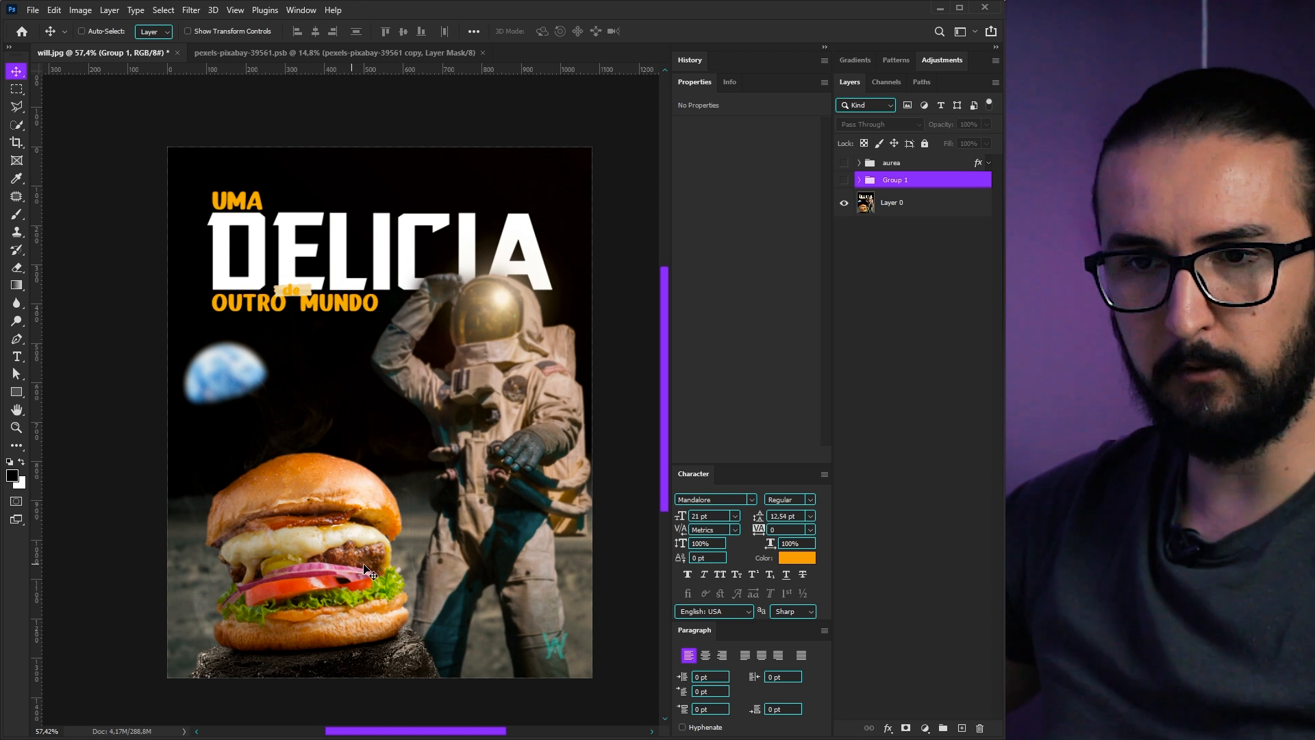
scroll(369, 514, "up", 1)
mouse_move(365, 515)
left_mouse_down()
mouse_move(363, 548)
mouse_move(370, 498)
left_mouse_up()
scroll(331, 494, "up", 2)
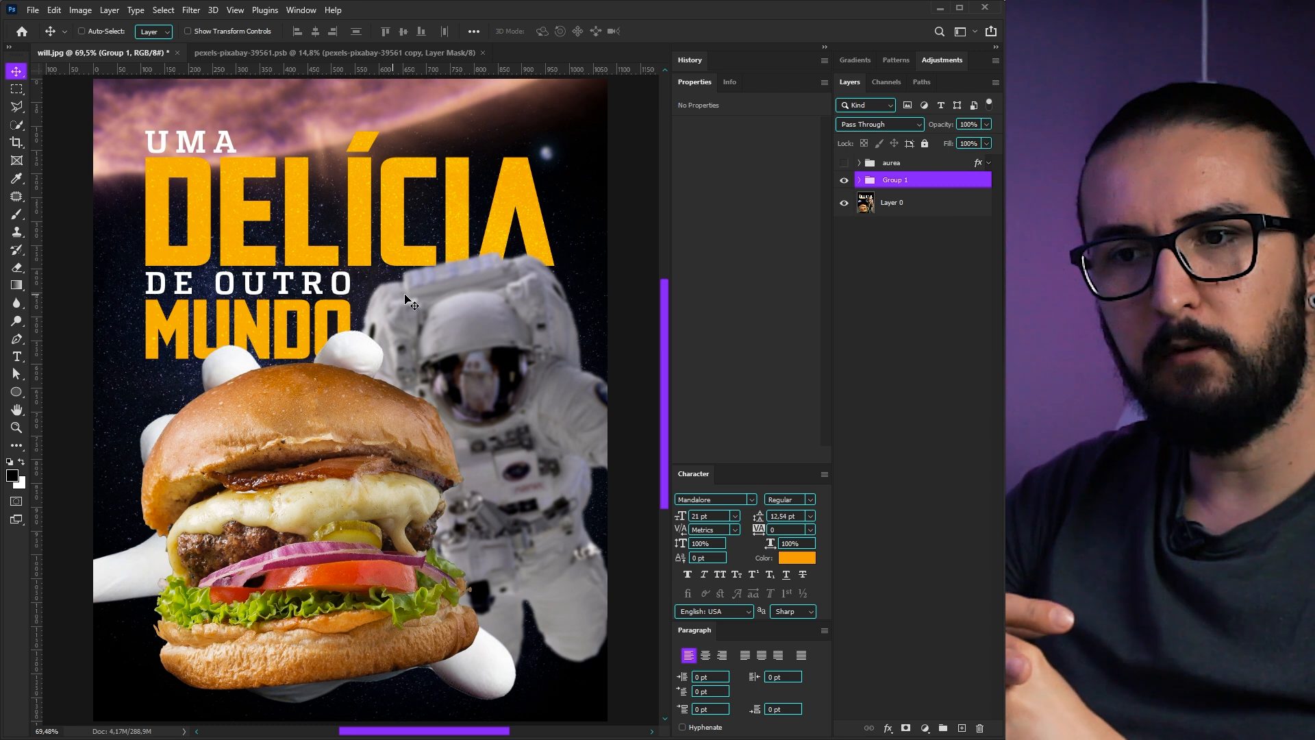
left_click(844, 179)
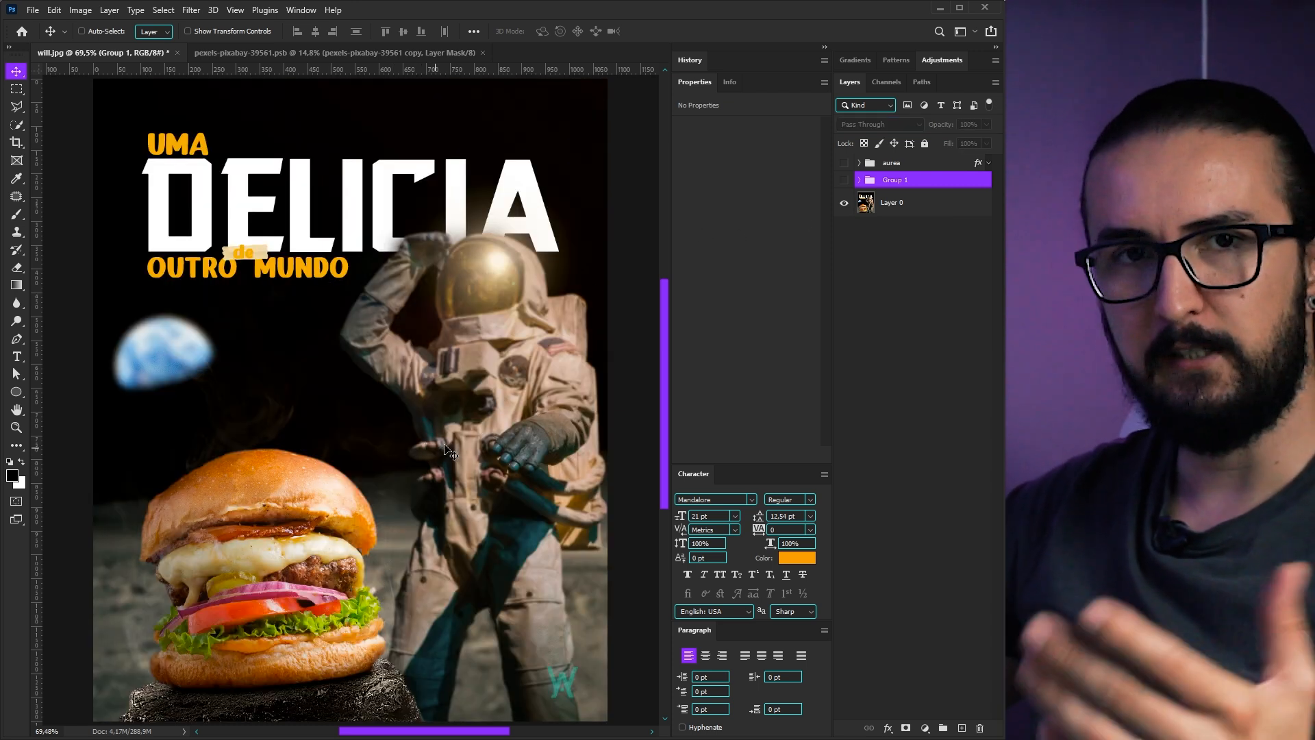
left_click(844, 180)
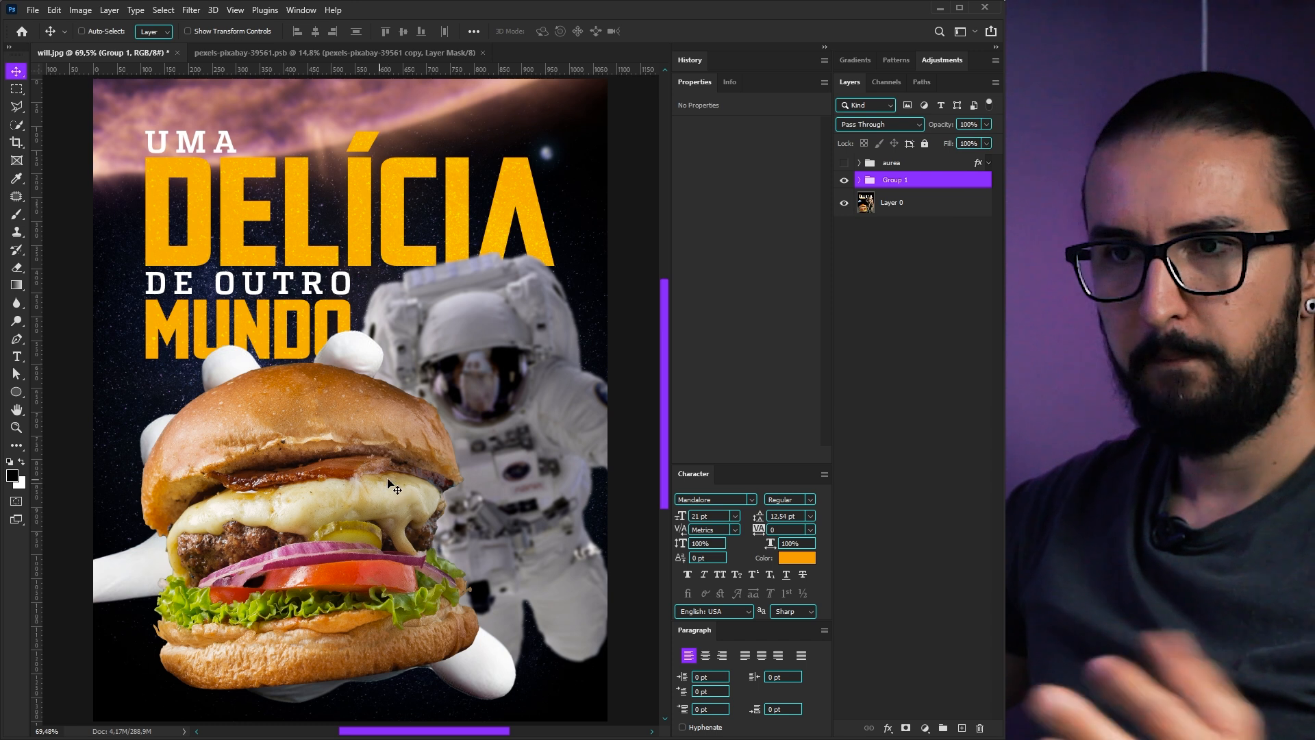
Hide the astronaut's Gaussian Blur and darken the helmet visor with a black lasso-shaped fill on a new Multiply layer at 70% opacity
left_click(505, 411, "ctrl")
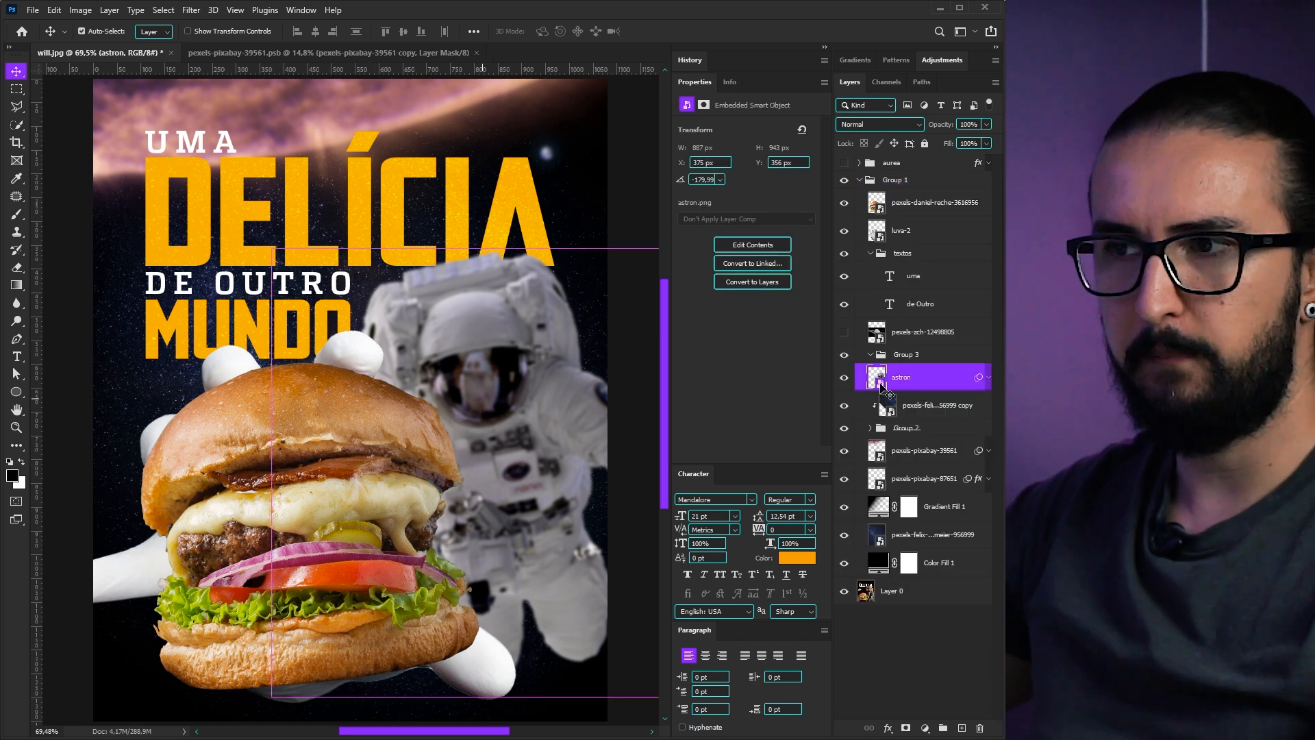
key("l")
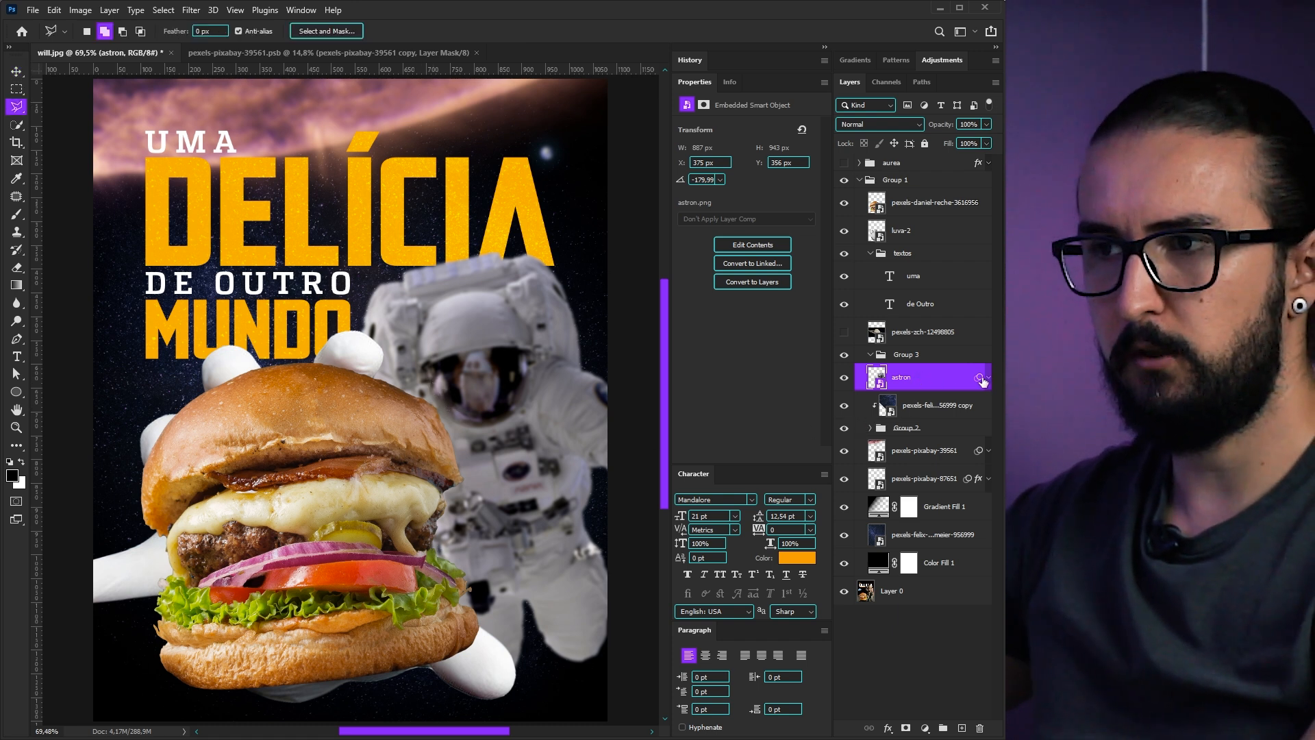
left_click(481, 352)
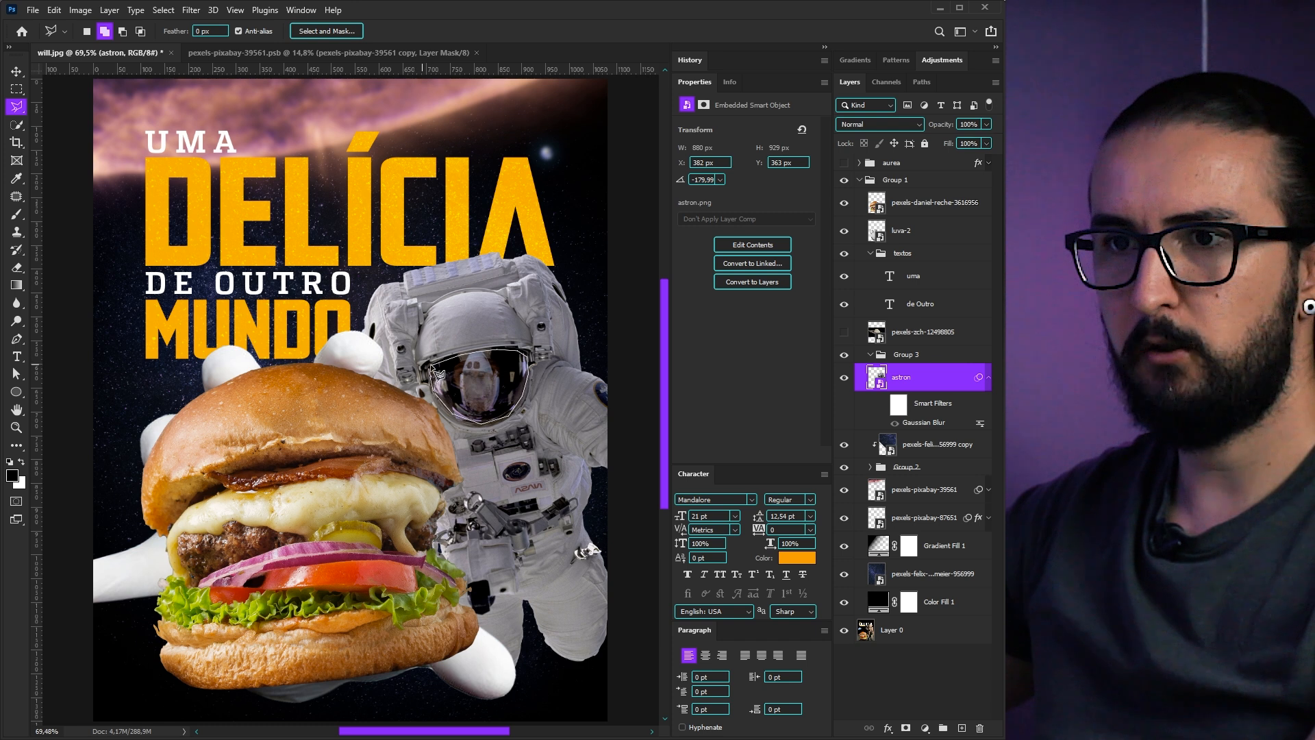
key("ctrl+l")
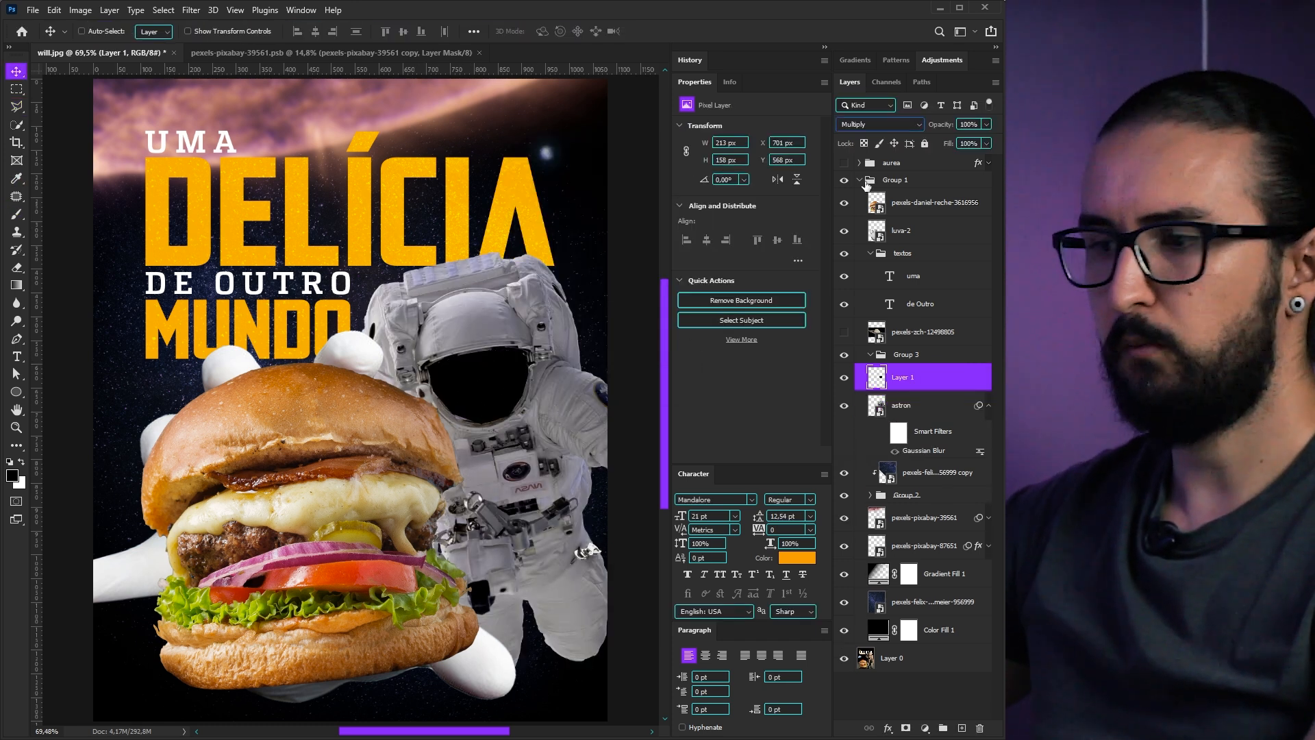
key("7")
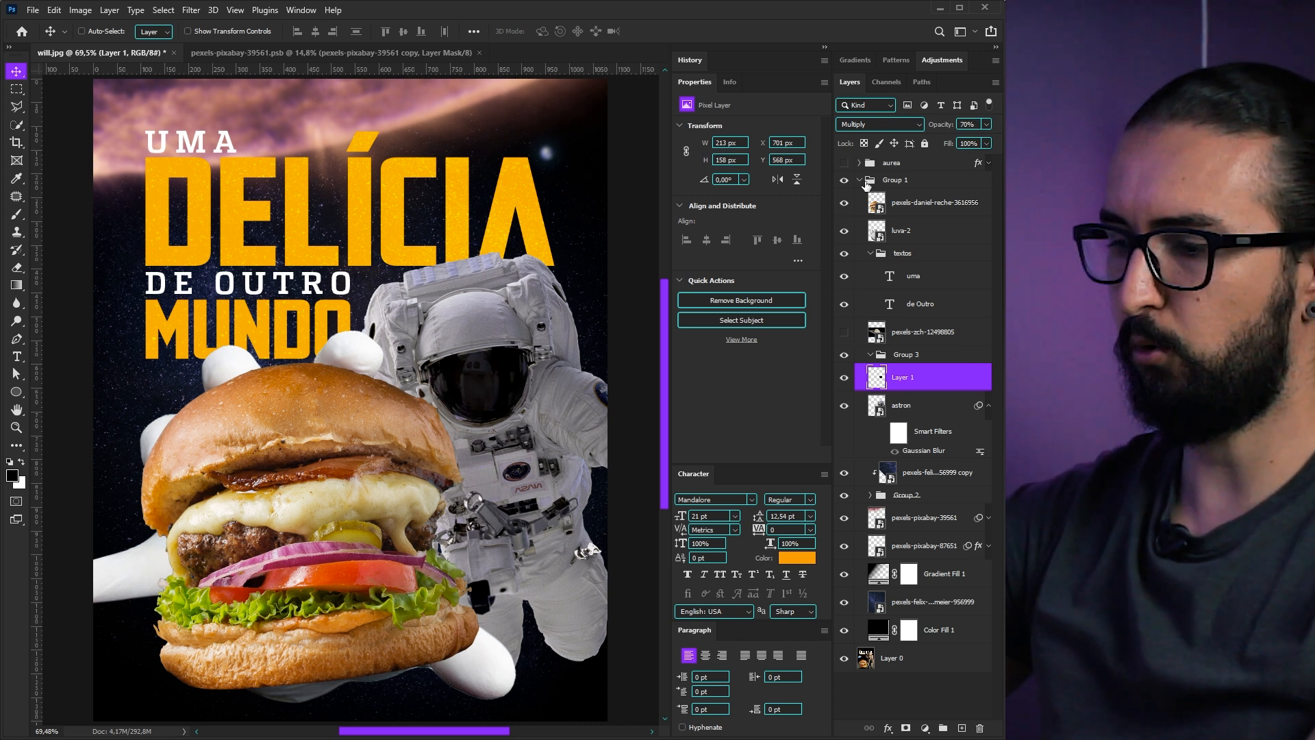
key("0")
key("7")
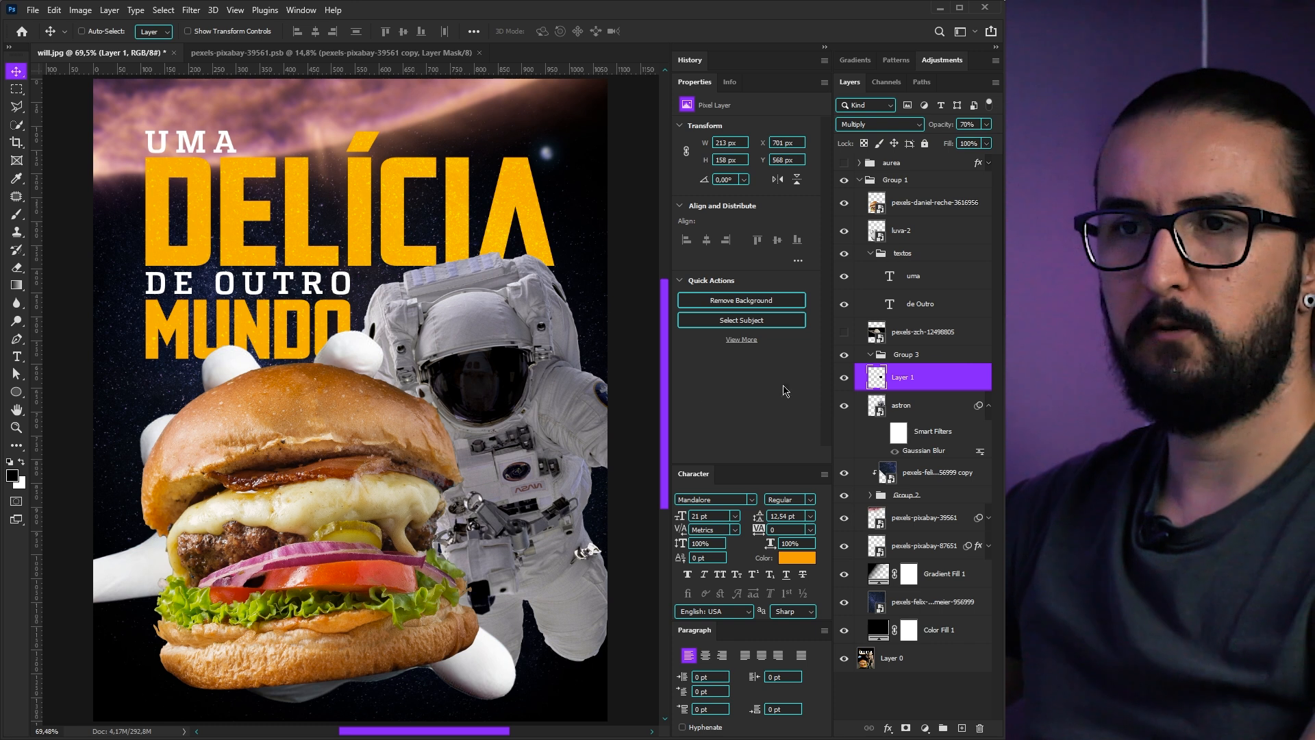
Compare the astronaut's helmet visor with and without the darkening Multiply layer
left_click(845, 379)
left_click(845, 379)
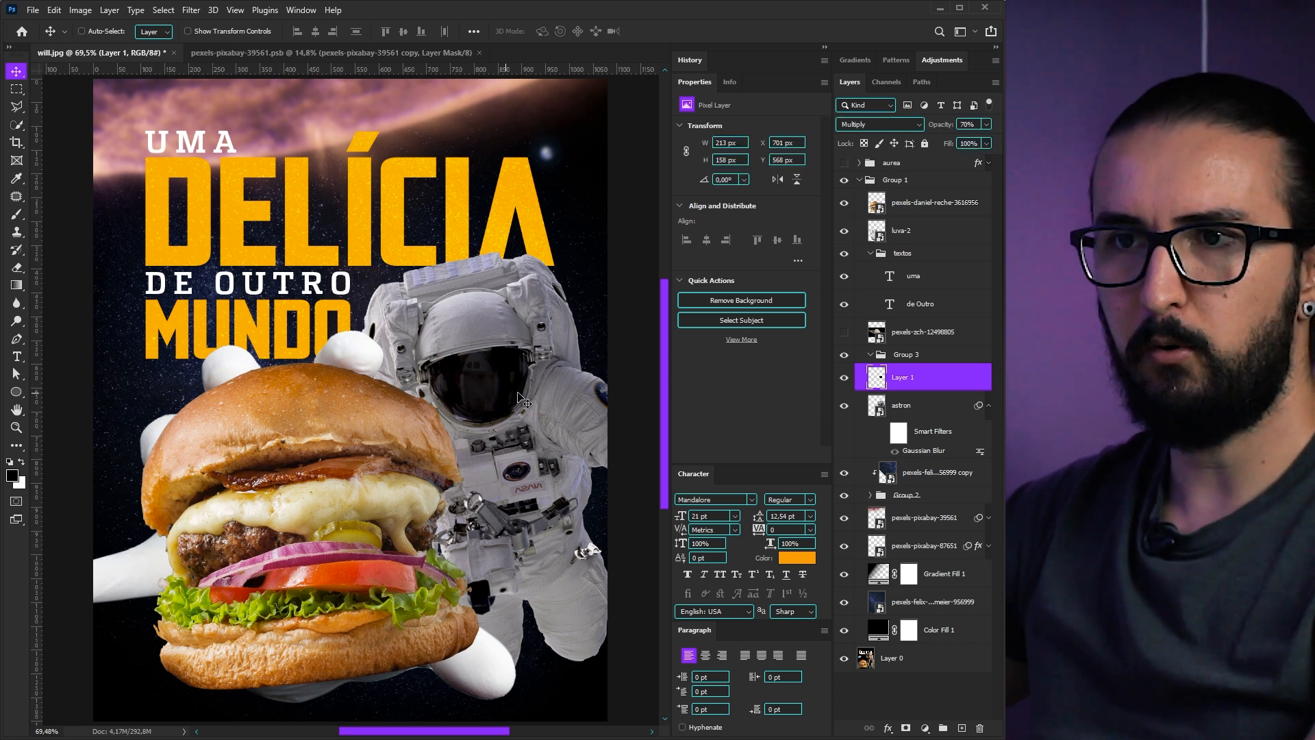
scroll(519, 395, "down", 2)
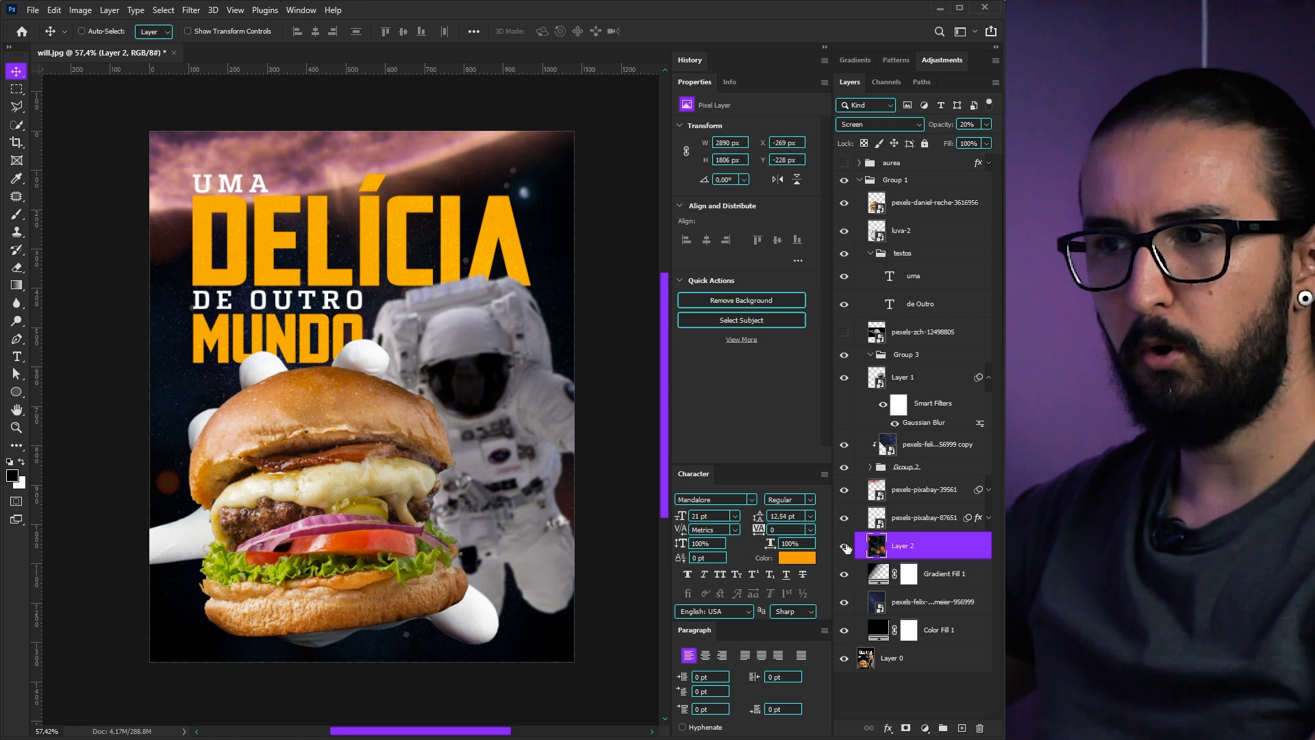
Compare the background with and without the Screen-blended Layer 2 texture at 20% opacity
left_click(845, 546)
left_click(845, 546)
left_click(846, 546)
left_click(846, 546)
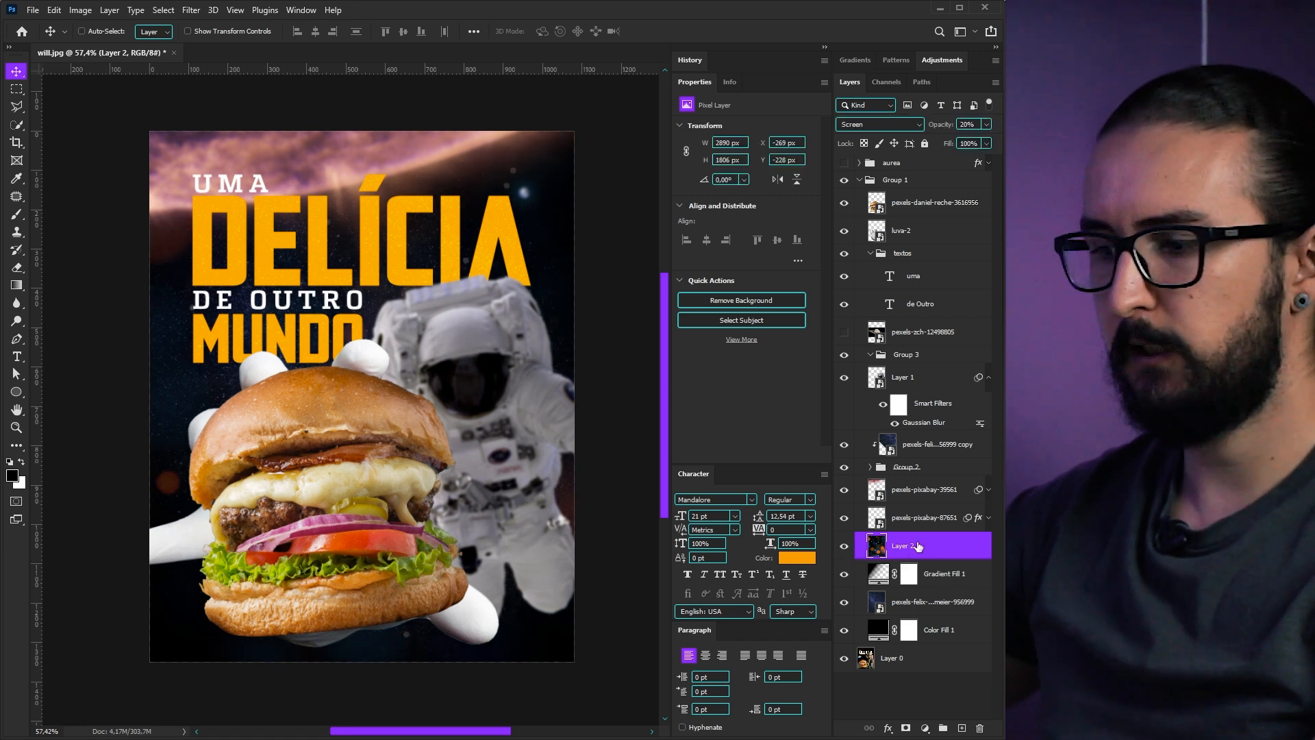
Colorize the Layer 2 texture in golden tones using Hue/Saturation with hue 44 and saturation about 48
key("ctrl+u")
left_click_drag(793, 381, 857, 384)
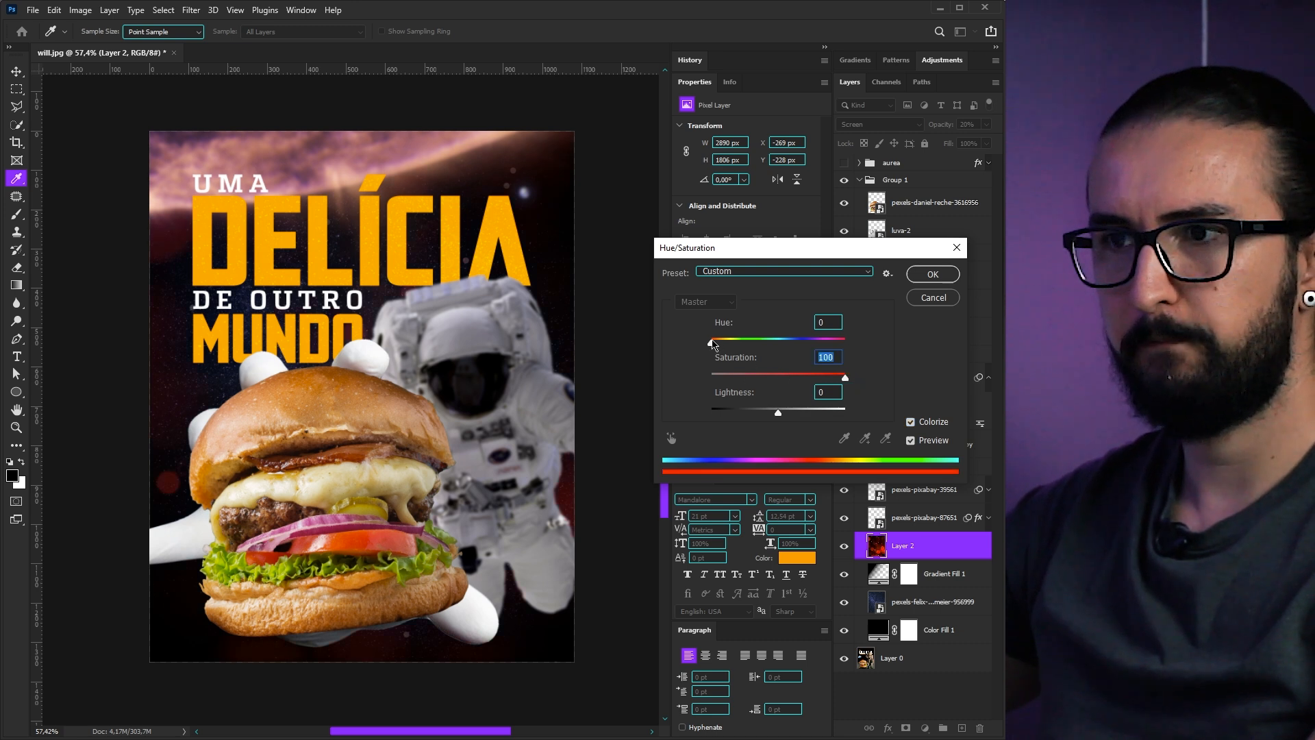
left_click_drag(837, 341, 727, 343)
left_click_drag(846, 377, 792, 382)
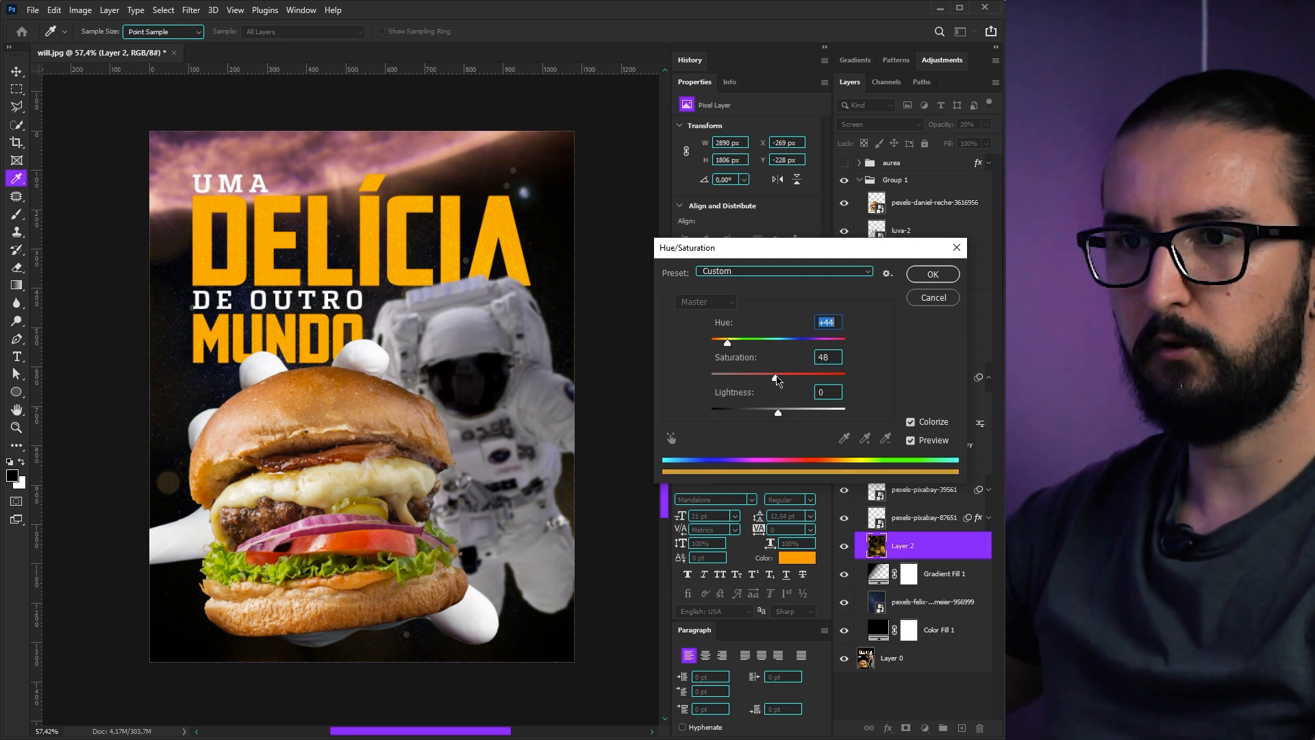
left_click(933, 274)
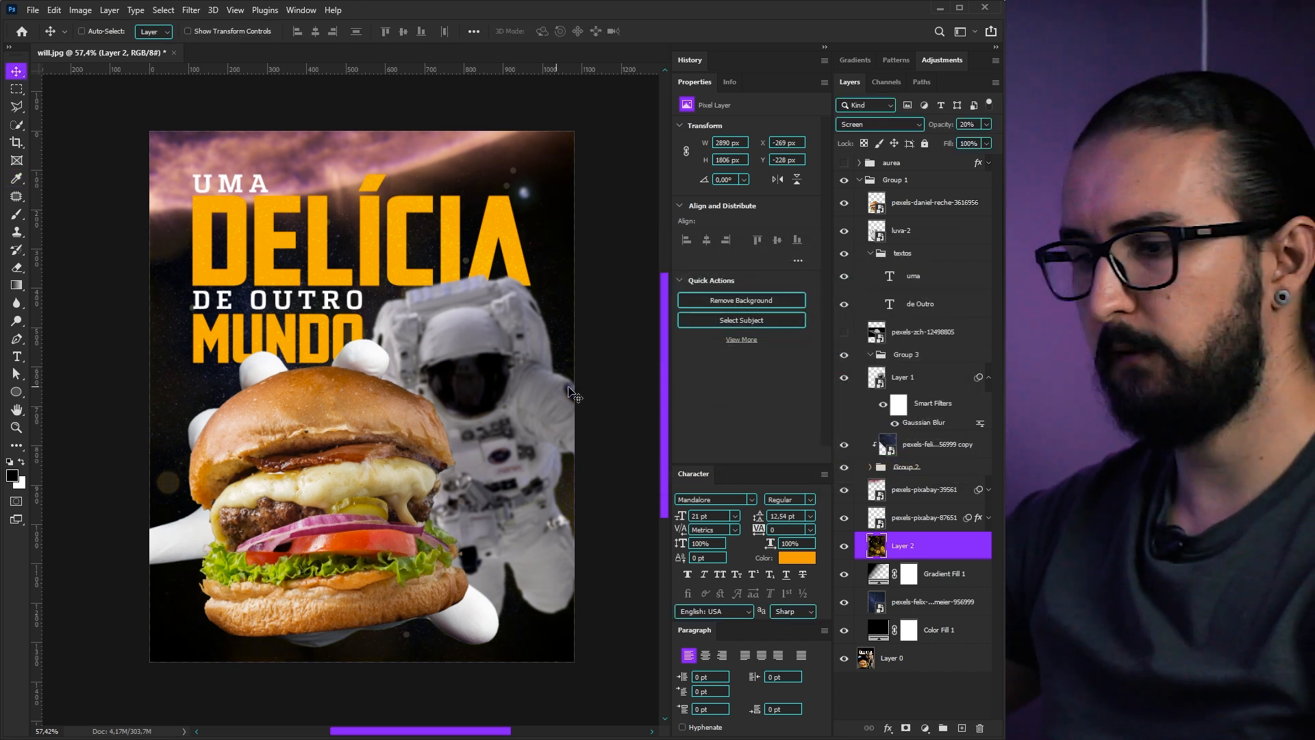
Scale the Layer 2 texture to about 2754 × 1722 px and reposition it at X -612 px, Y -335 px
key("ctrl+t")
scroll(333, 420, "down", 5)
left_click_drag(334, 420, 368, 448)
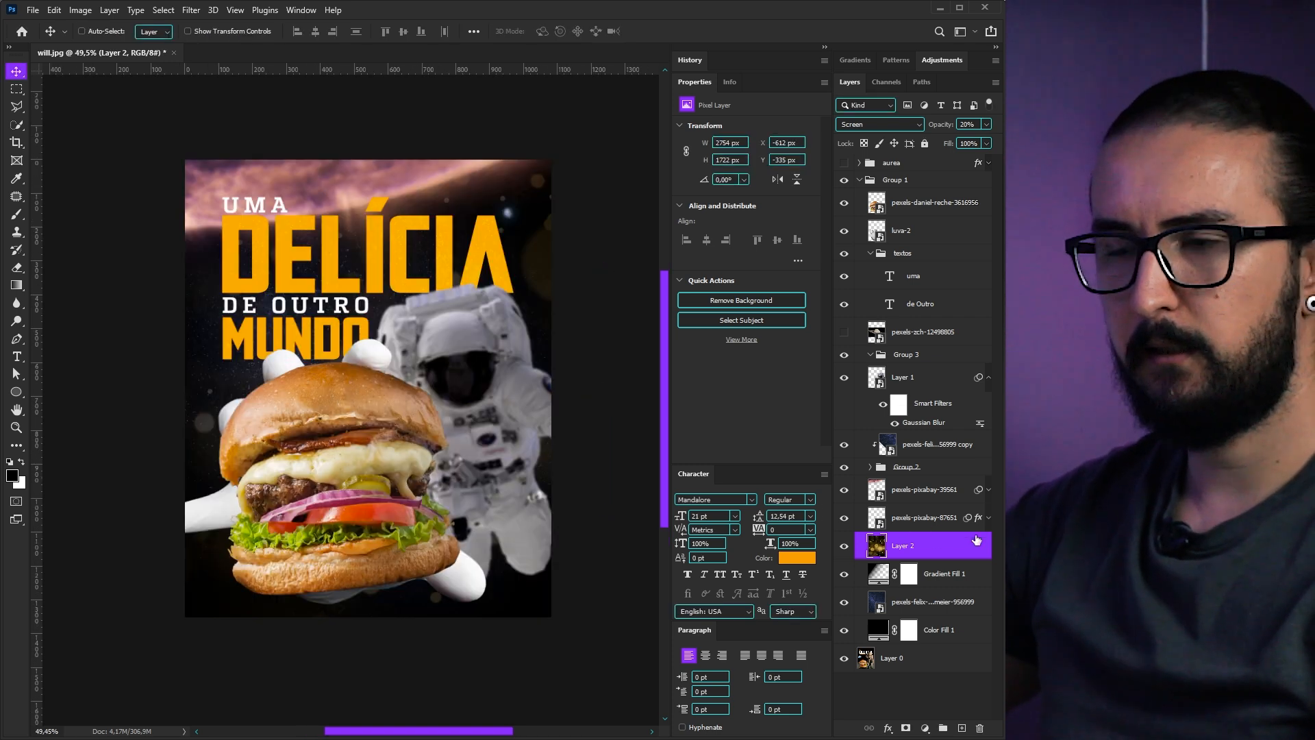
Convert Layer 2 to a smart object and copy the astronaut's Gaussian Blur smart filter onto it
right_click(967, 551)
left_click(990, 349)
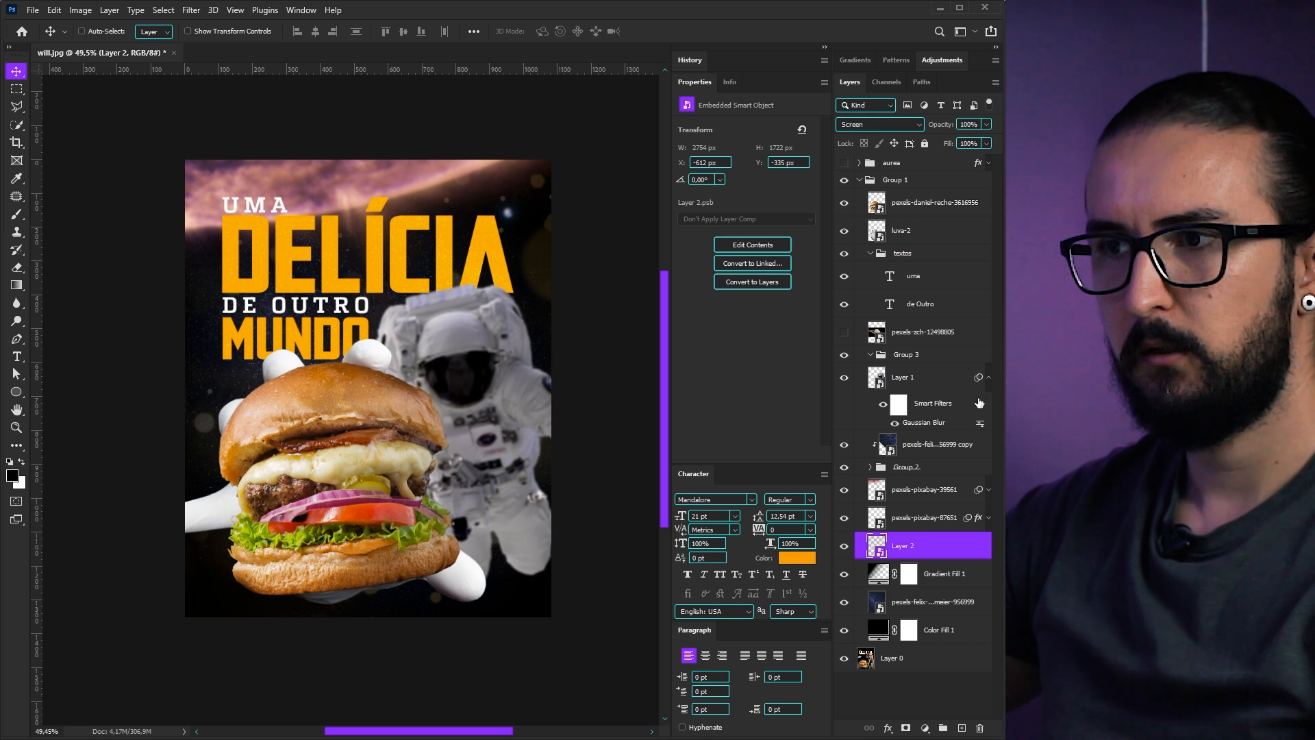
left_click_drag(962, 535, 963, 546)
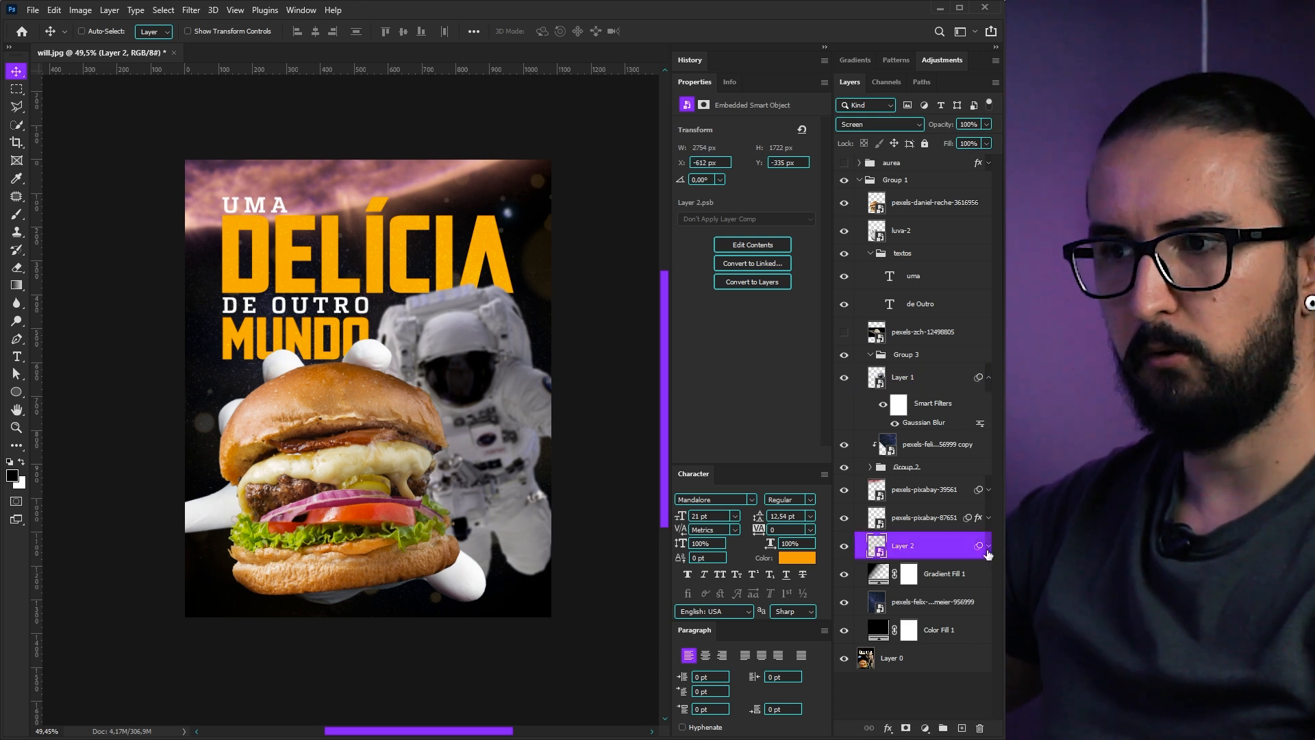
left_click(988, 548)
Compare the poster with and without the blurred Layer 2 texture, leaving that layer hidden
key("ctrl+0")
left_click(843, 546)
left_click(844, 546)
left_click(844, 546)
left_click(844, 546)
left_click(844, 546)
left_click(844, 546)
left_click(843, 546)
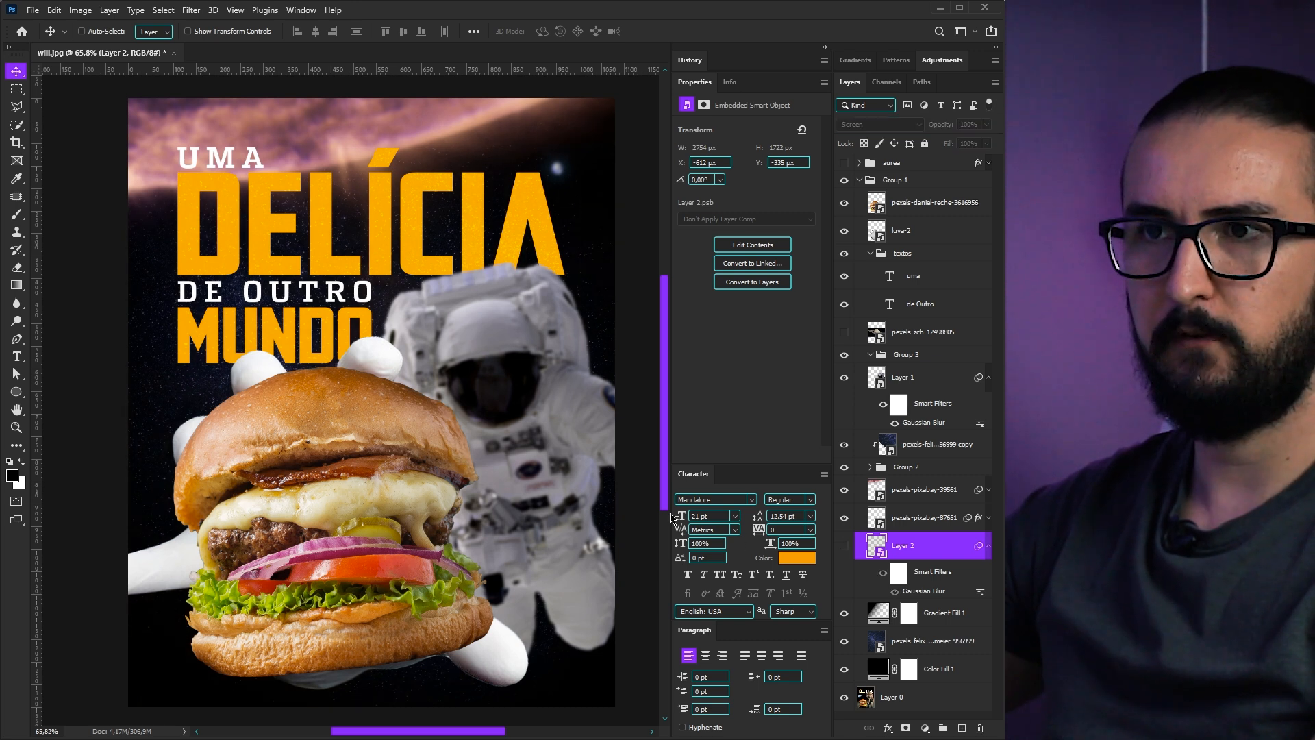
scroll(450, 446, "down", 3)
scroll(452, 449, "up", 2)
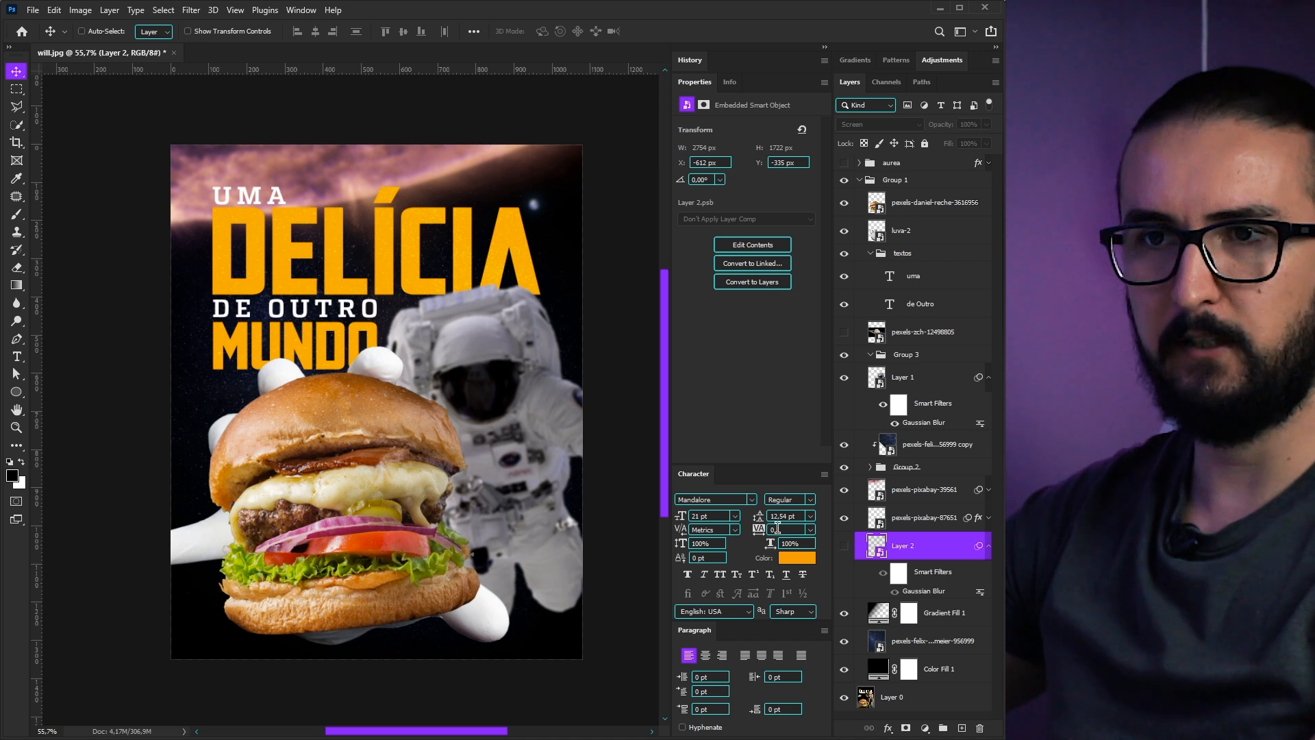
left_click(844, 546)
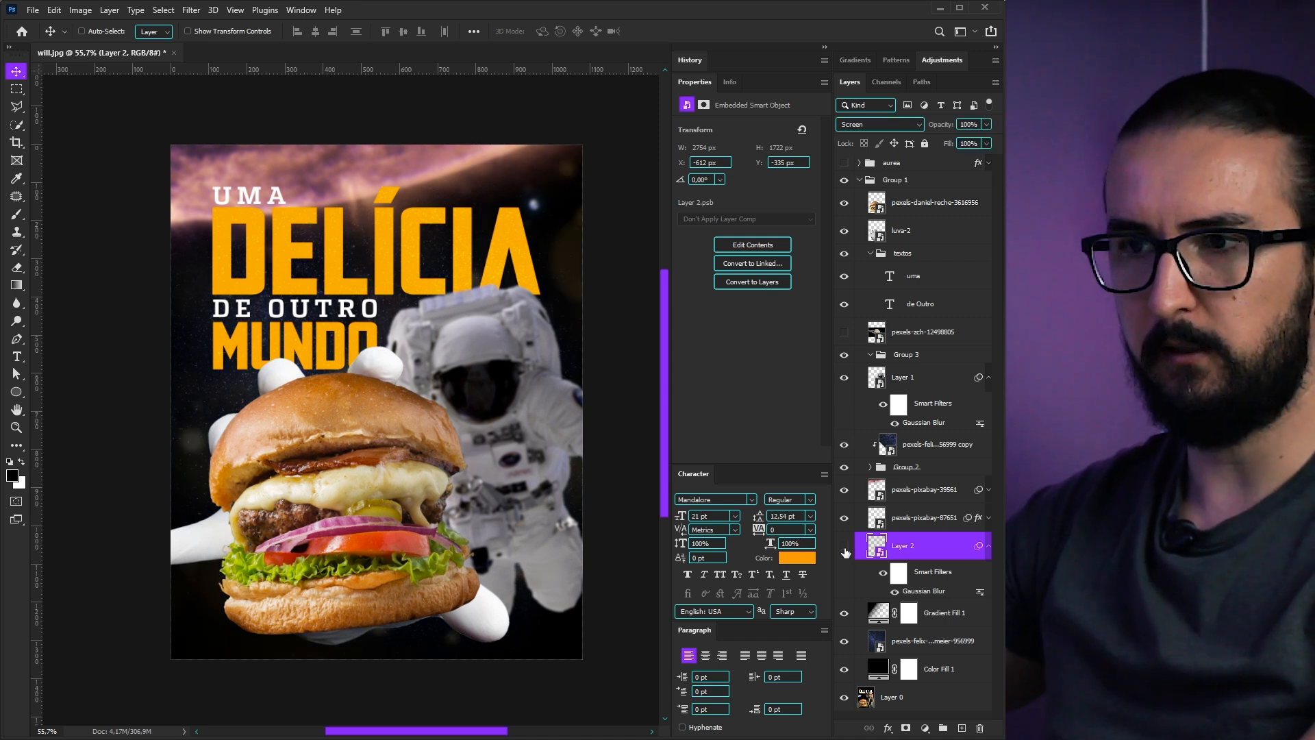
left_click(844, 548)
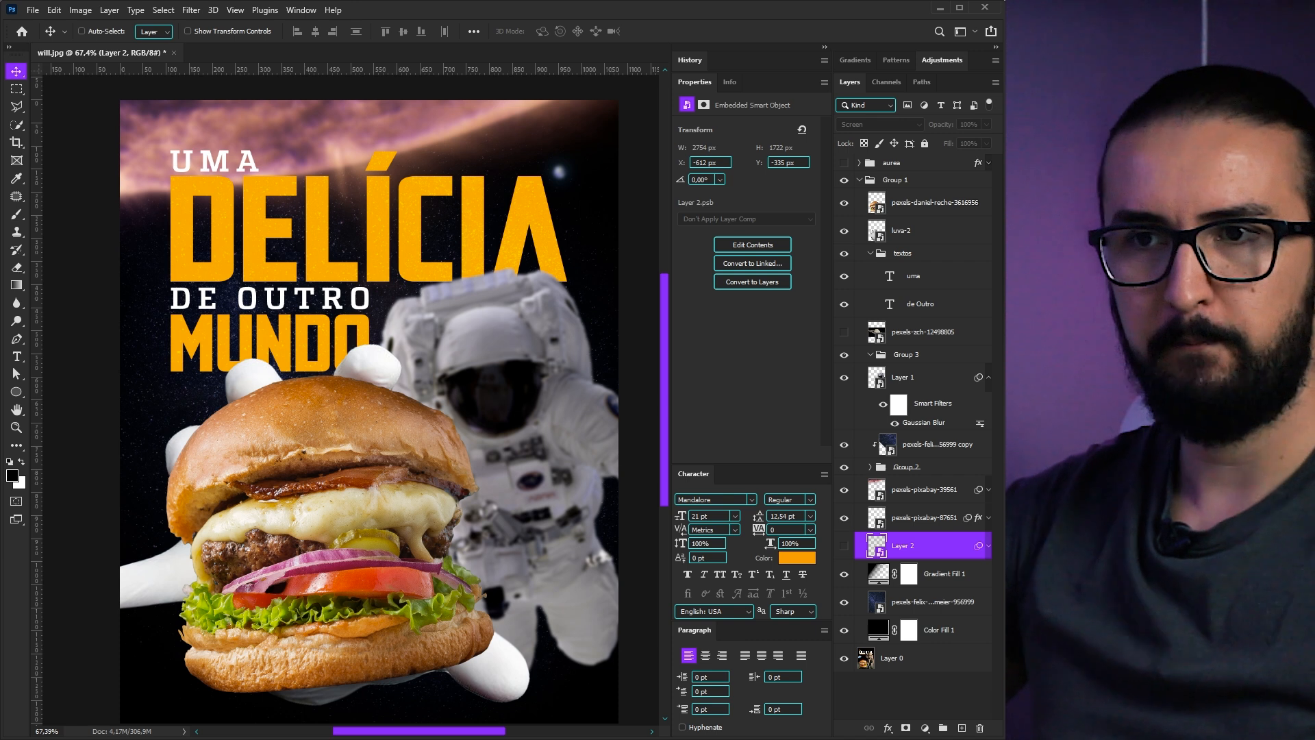
Hide Group 1 and place a duplicate of the new burger over the original poster to compare their sizes, then restore the new poster
left_click(847, 181)
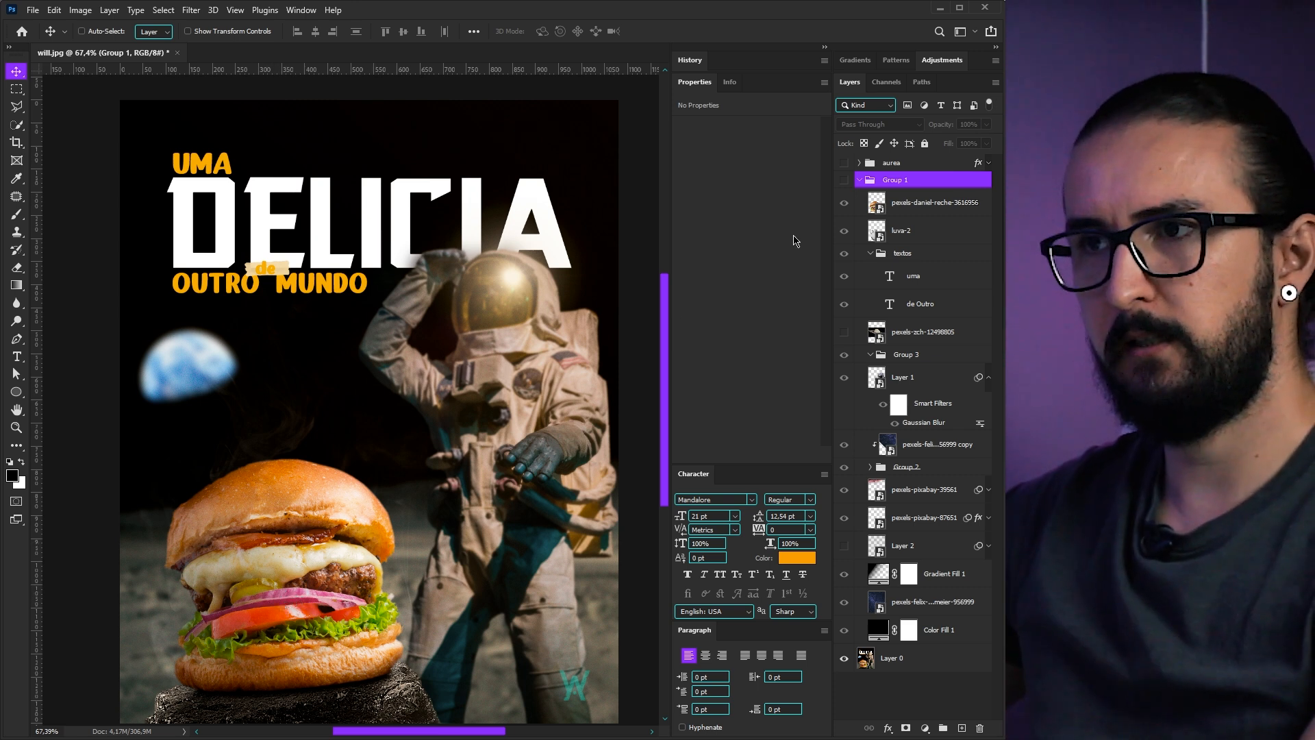
left_click(900, 205)
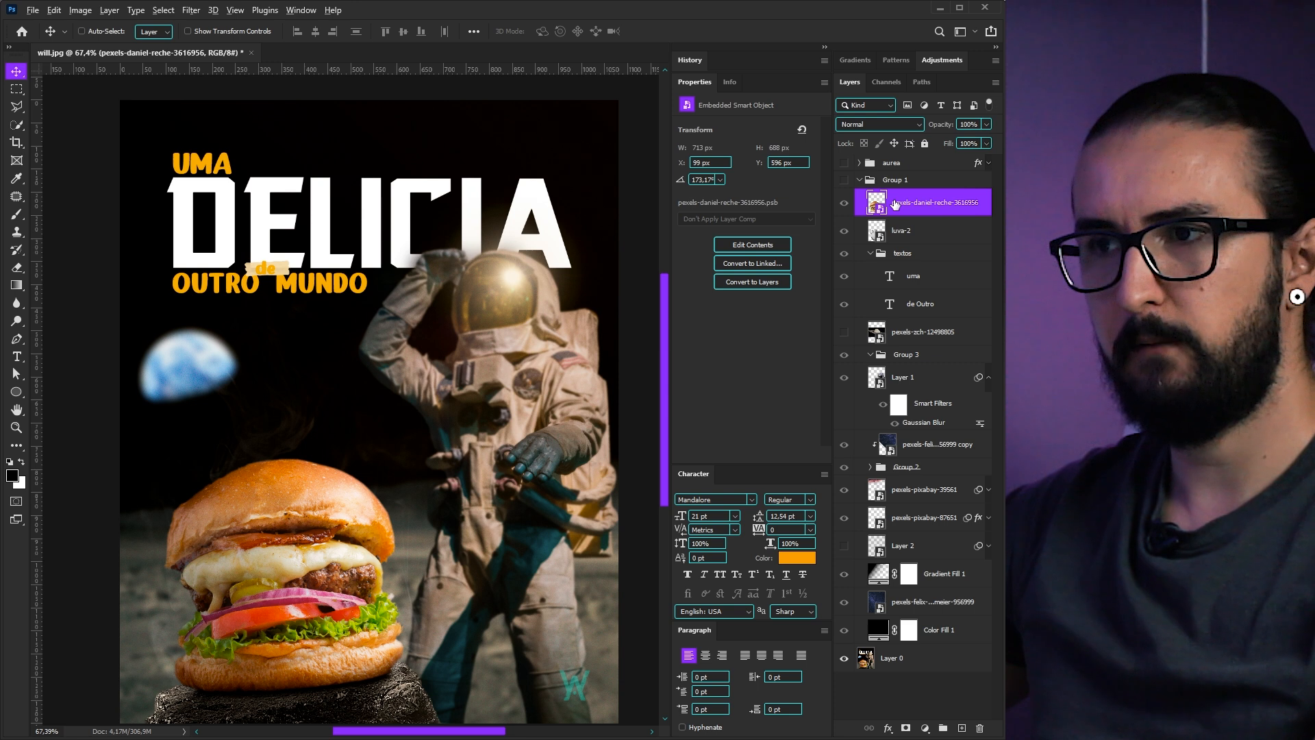
left_click_drag(895, 204, 896, 173, "alt")
left_click_drag(404, 499, 385, 494)
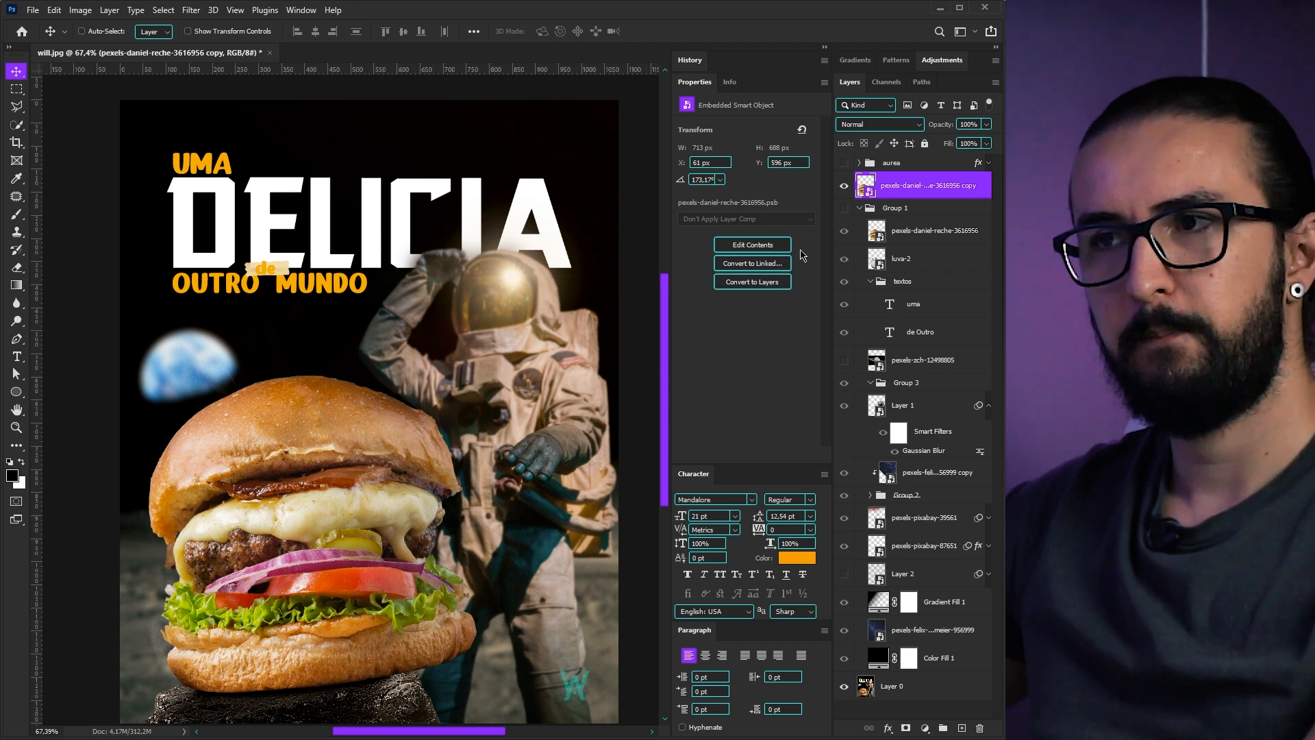
key("ctrl+comma")
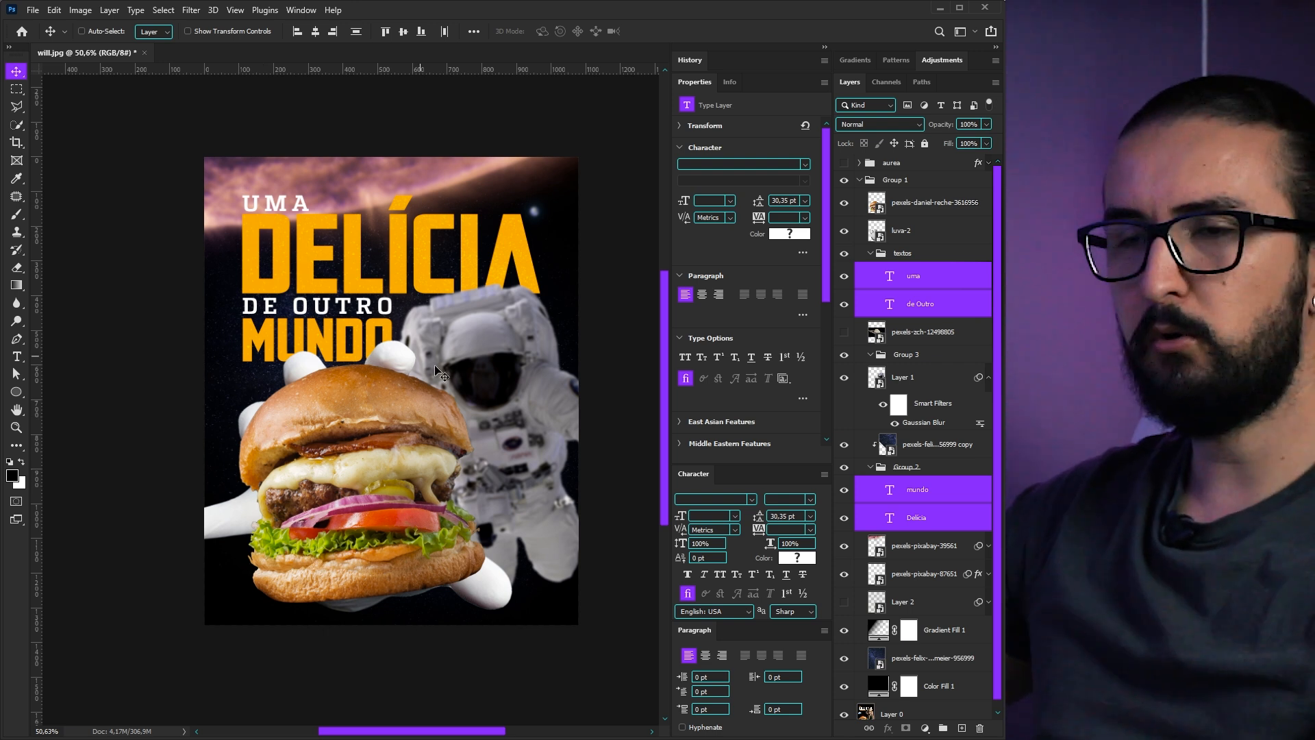
Select the luva-2 glove layer behind the burger
scroll(436, 368, "up", 3)
scroll(479, 362, "right", 1)
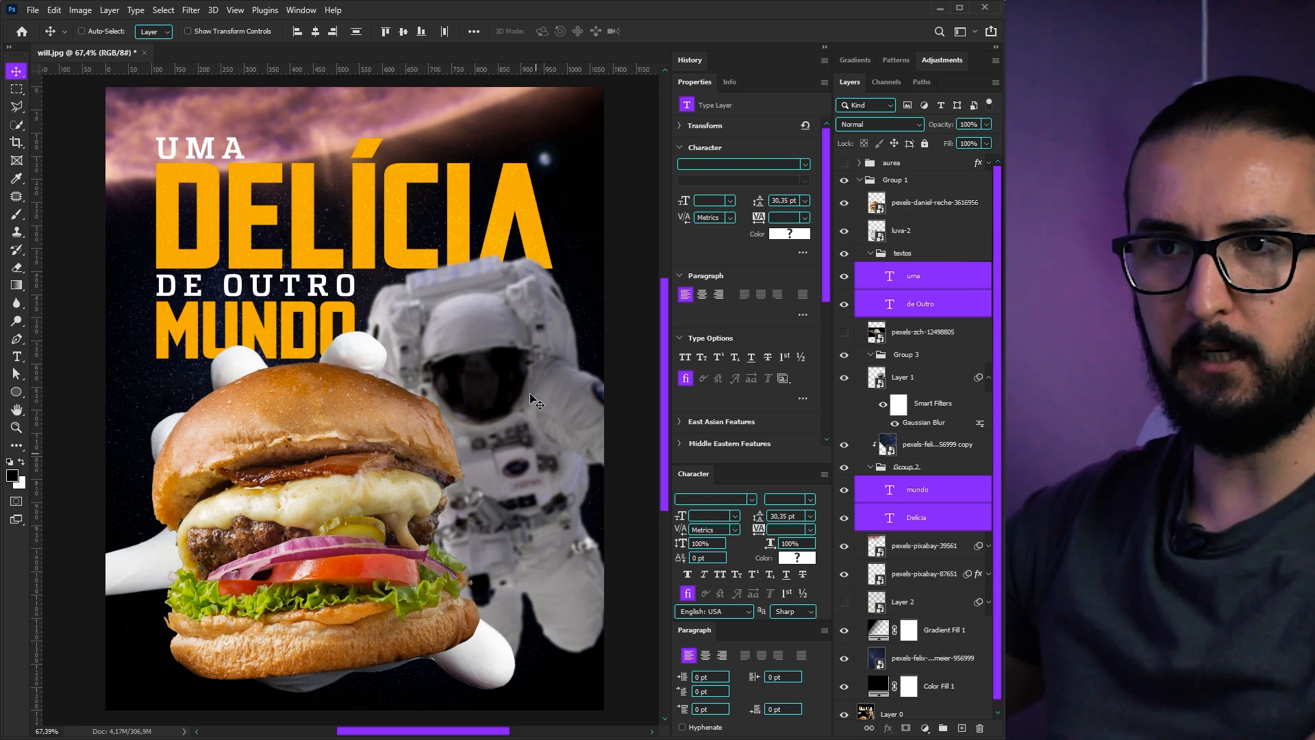
left_click(365, 363, "ctrl")
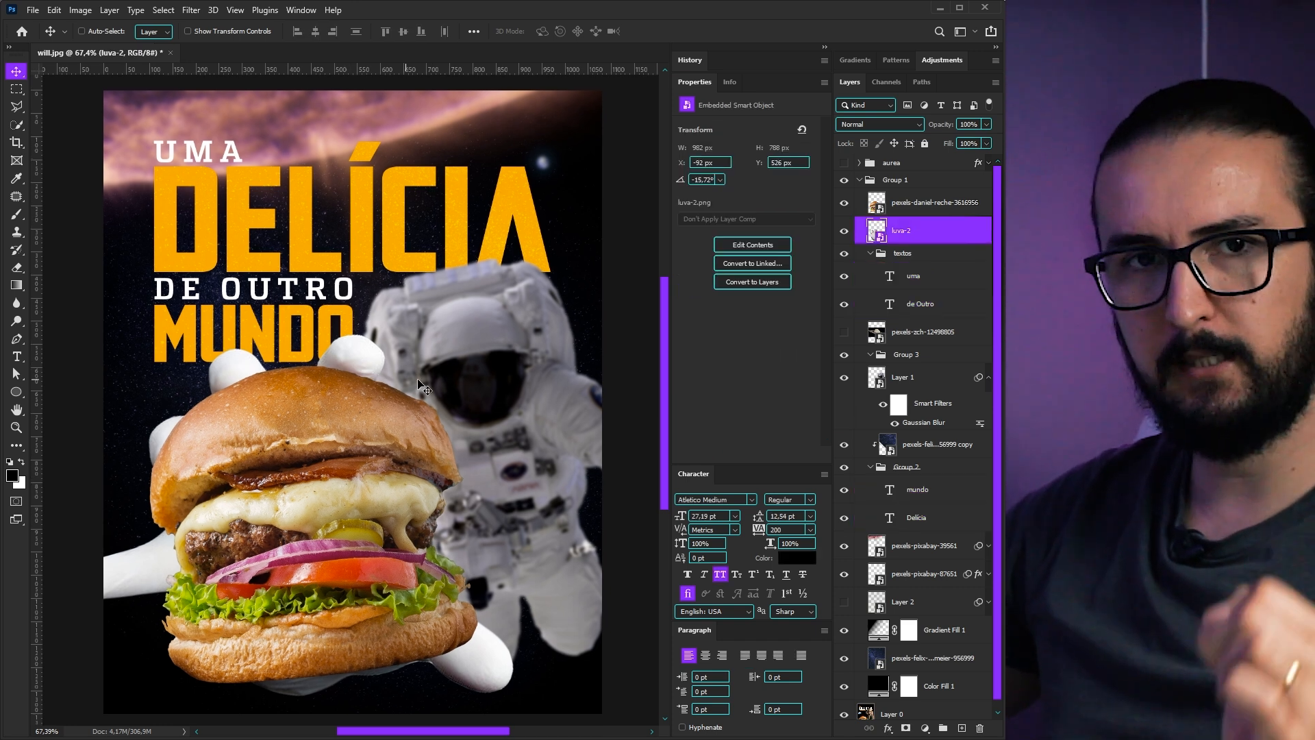